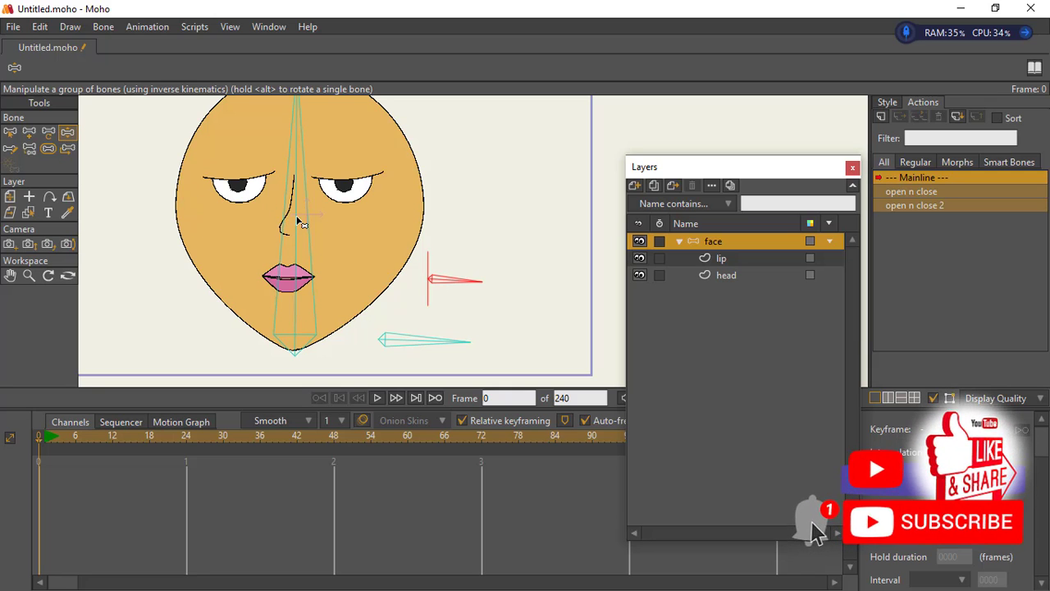
- Add a short horizontal control bone beside the head, above the existing small bones, and name it t
left_click(10, 132)
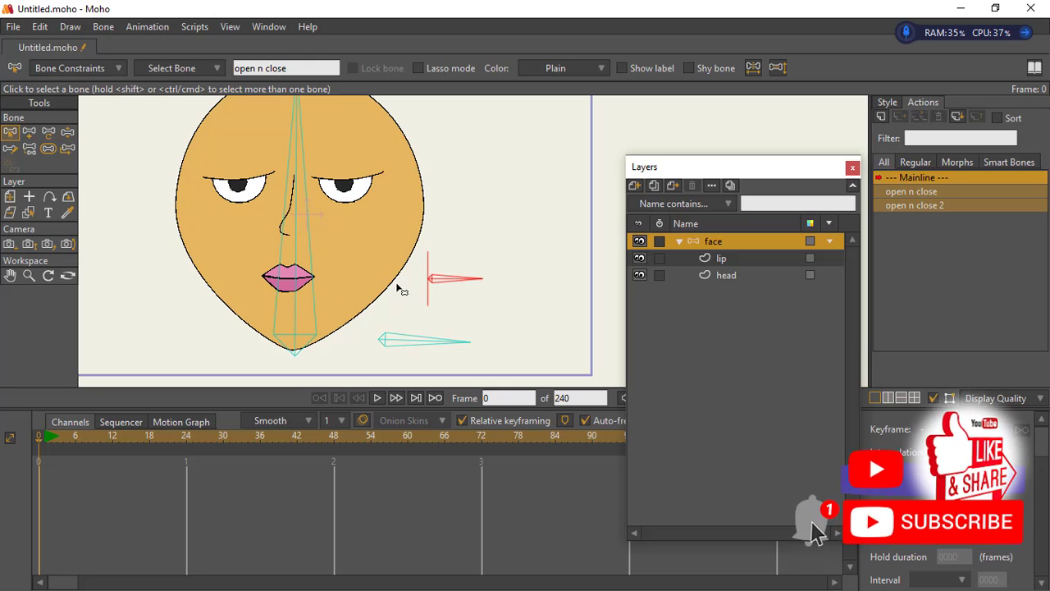
left_click(268, 249)
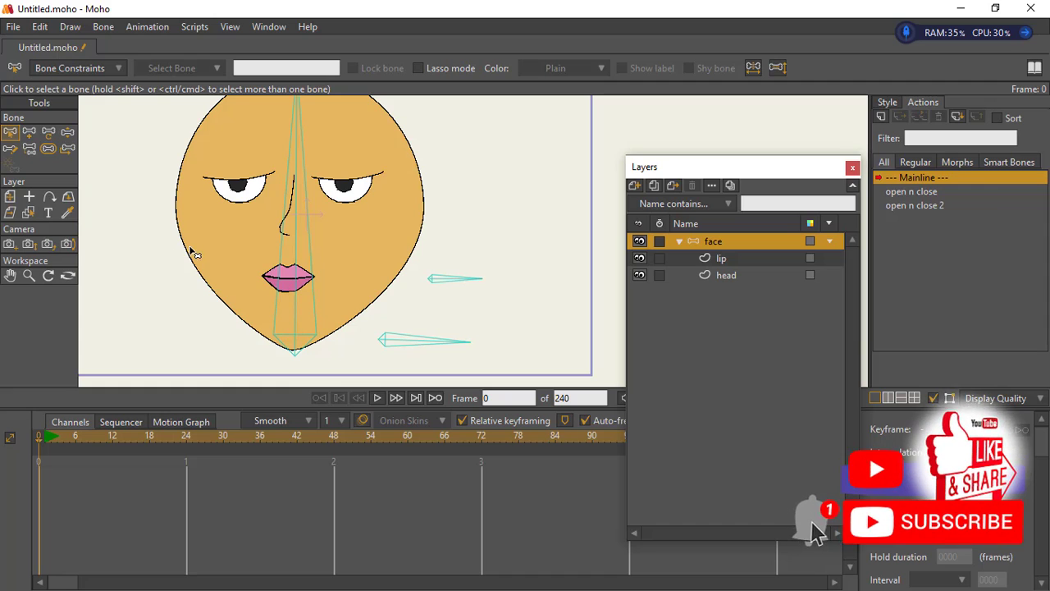
left_click_drag(341, 254, 435, 251)
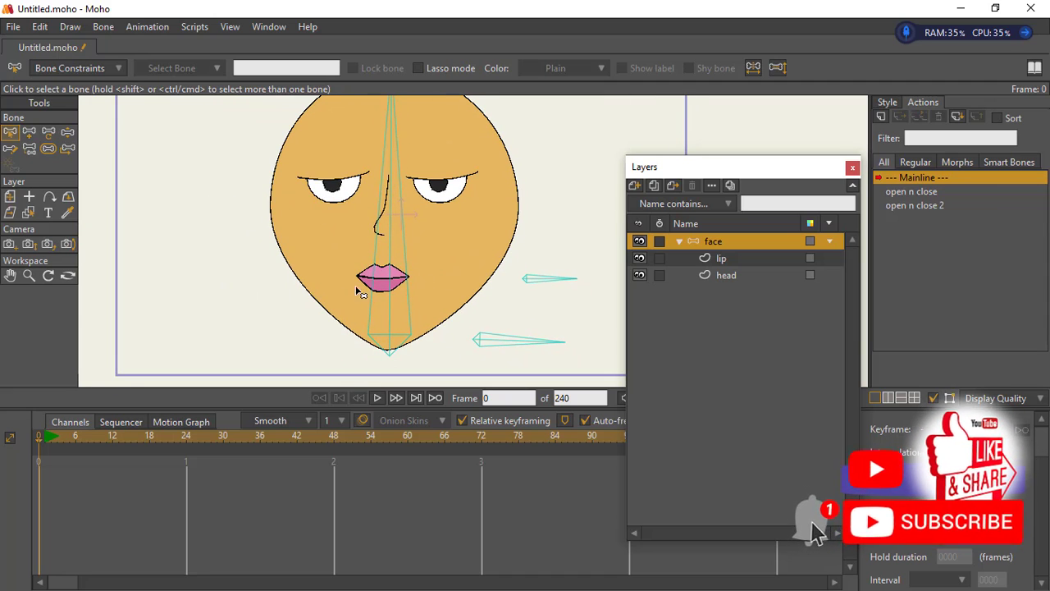
left_click(48, 133)
mouse_move(504, 246)
left_mouse_down()
mouse_move(361, 289)
mouse_move(445, 288)
left_mouse_up()
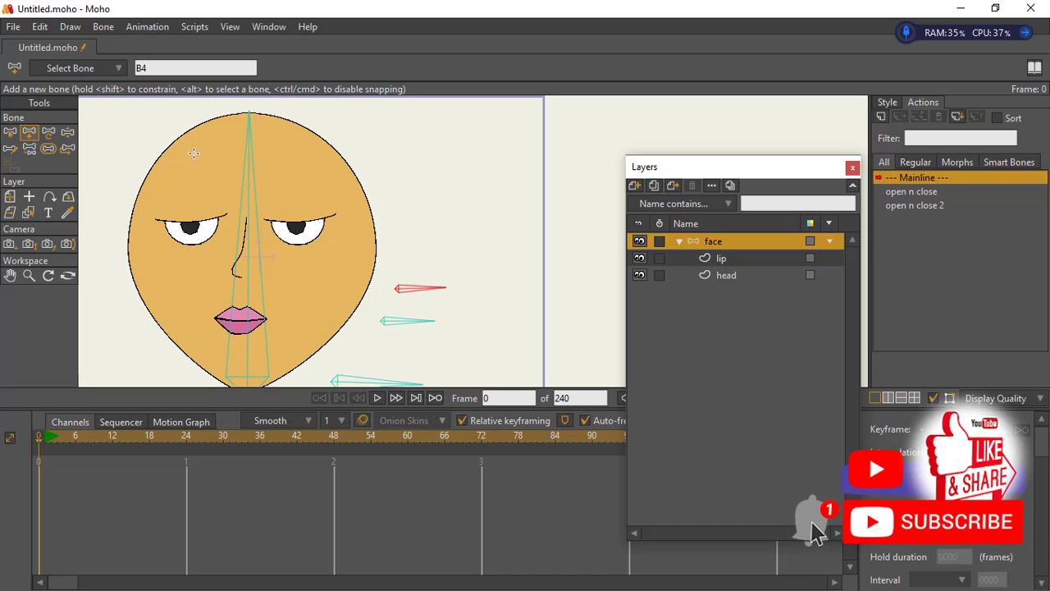
double_click(143, 67)
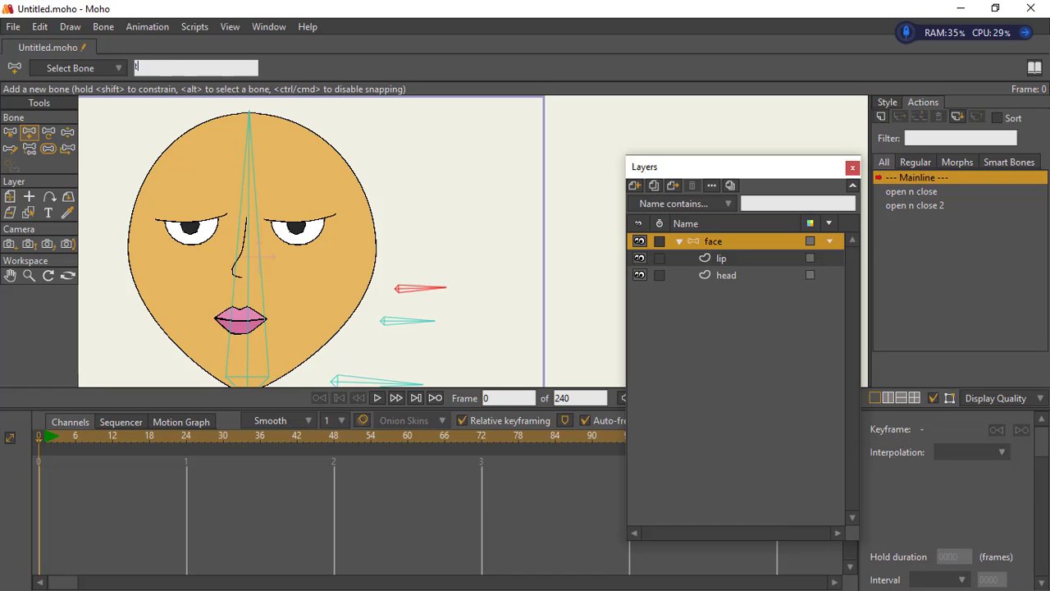
key("Return")
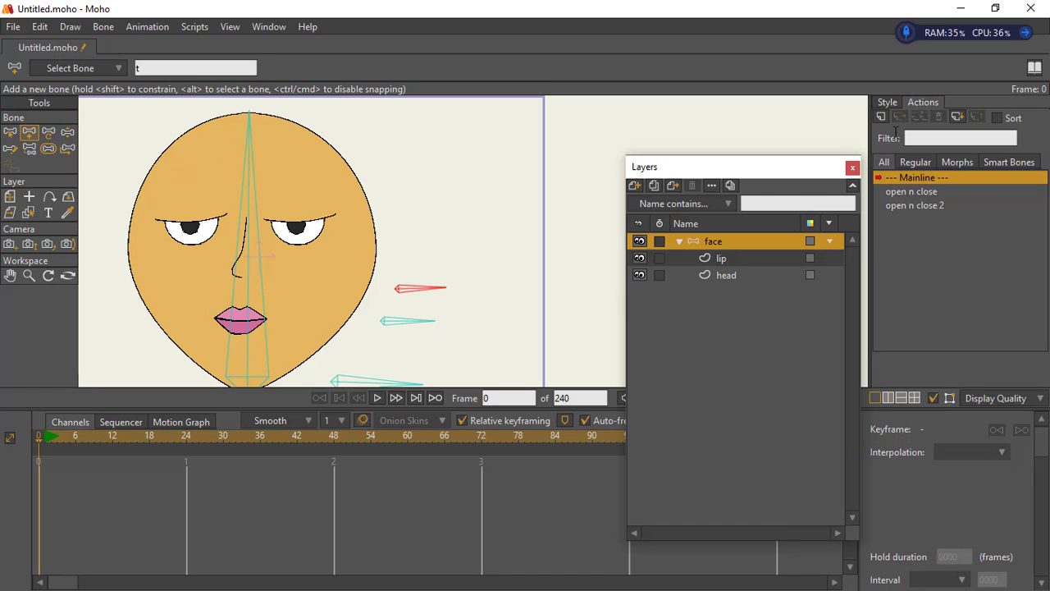
- Set the t bone's strength to 0 and turn on its angle constraints
left_click(47, 148)
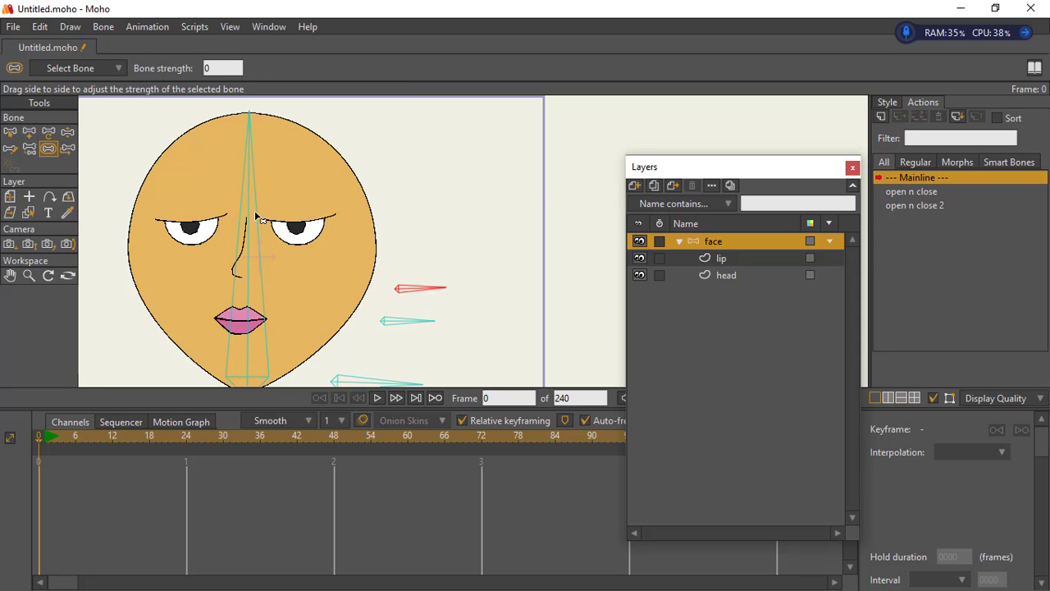
left_click(10, 131)
left_click(78, 68)
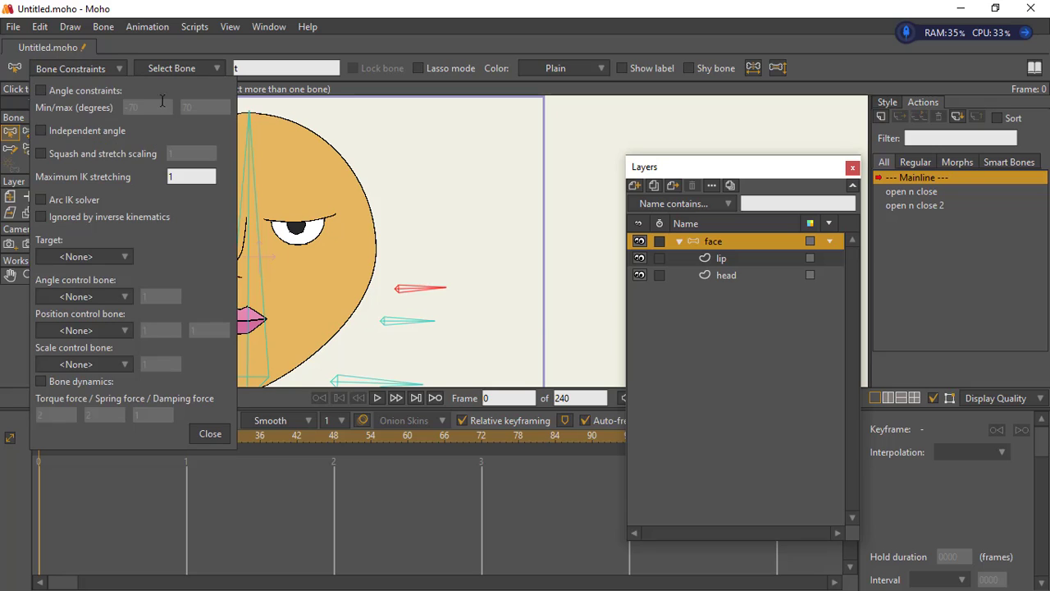
left_click(211, 434)
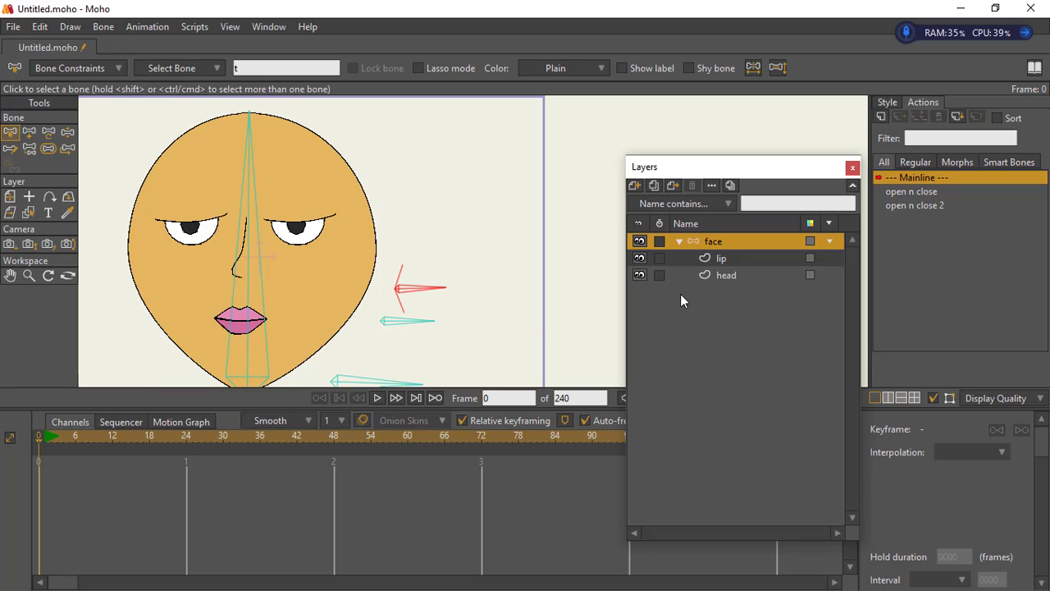
- Create a new action named t for the selected control bone
left_click(880, 117)
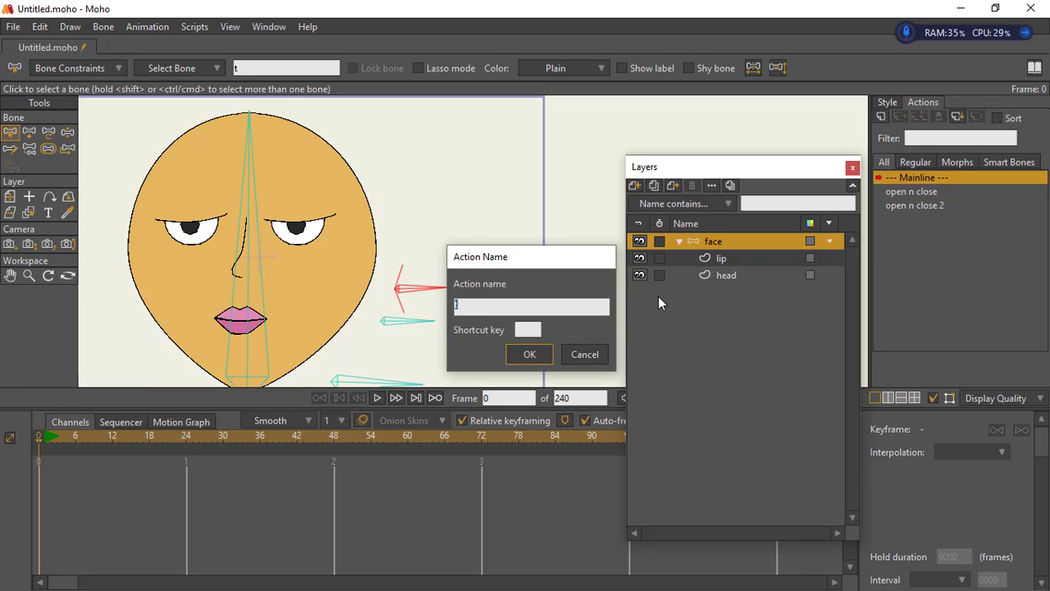
left_click(527, 355)
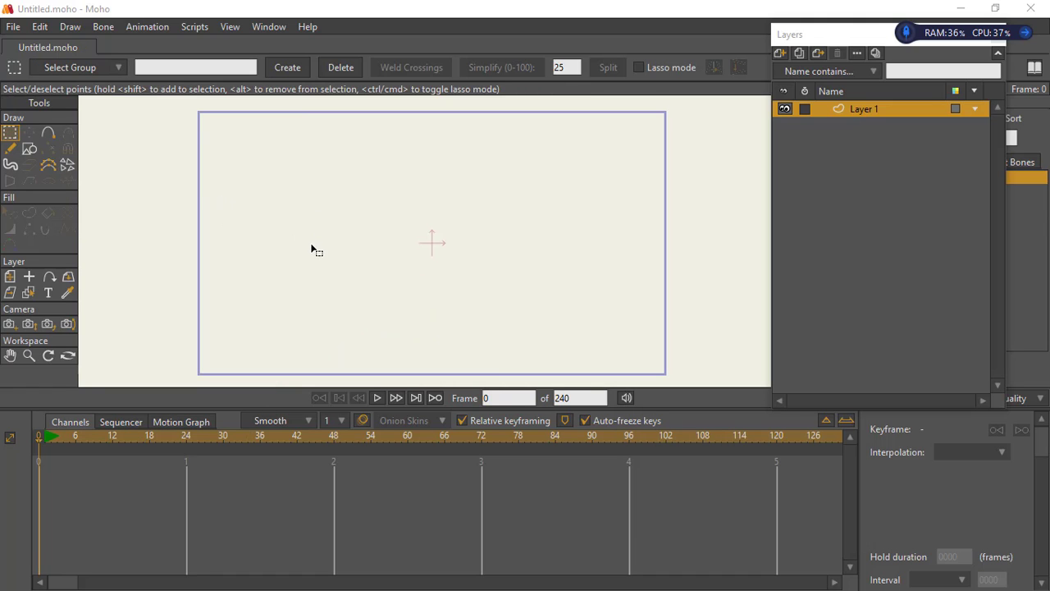
- Draw a large, nearly circular ellipse on Layer 1 and move it near the canvas centre
left_click(29, 150)
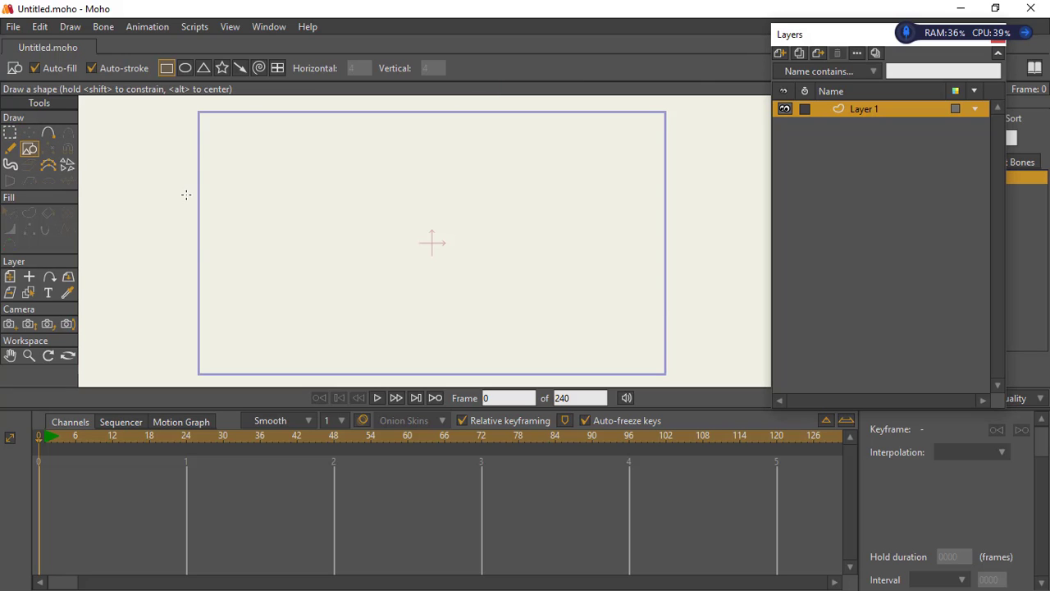
left_click_drag(331, 125, 512, 351)
key("ctrl+z")
left_click_drag(364, 109, 567, 316)
left_click(29, 133)
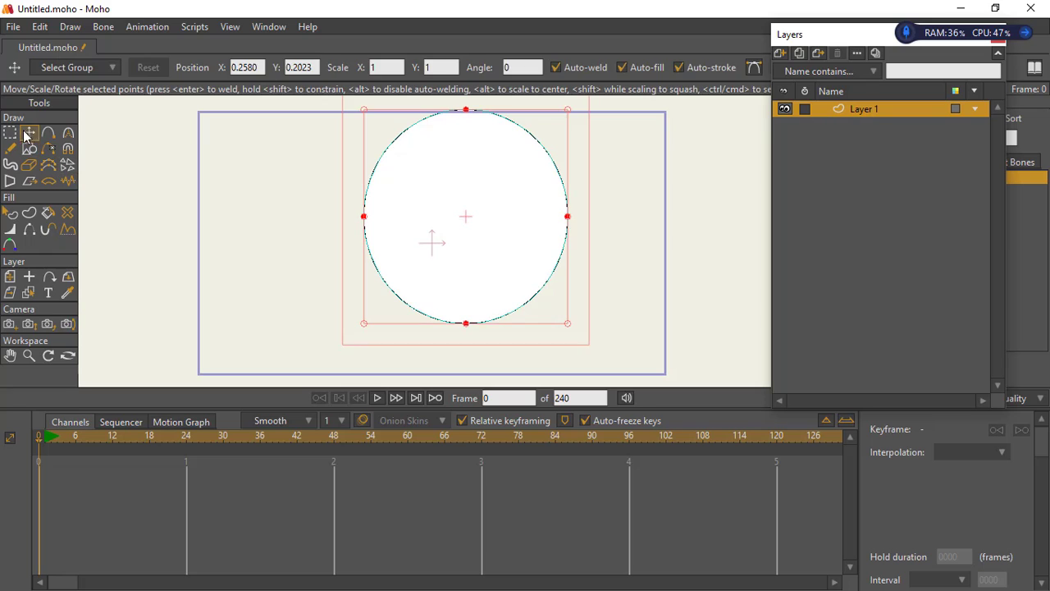
left_click_drag(474, 226, 433, 241)
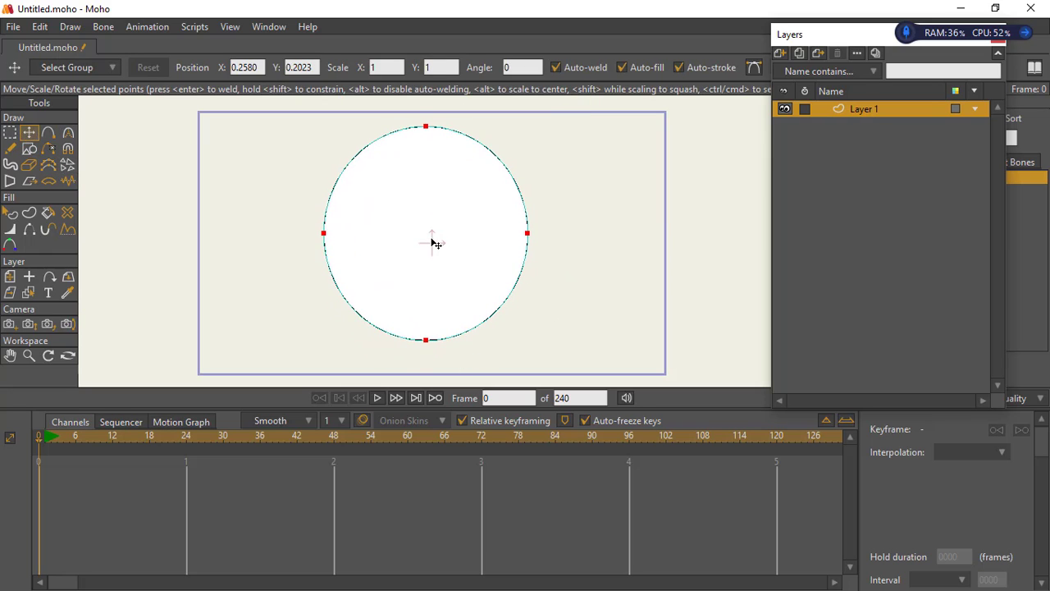
- Shape the ellipse into a head by peaking and lowering its bottom point into a chin and nudging the top and right points
left_click(9, 133)
left_click(426, 339)
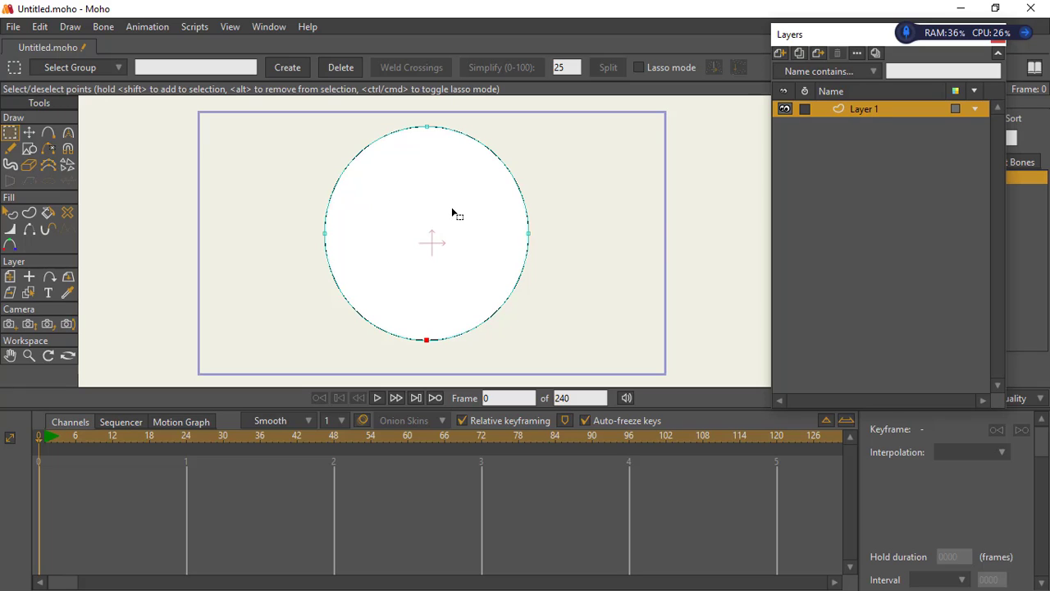
key("ctrl+p")
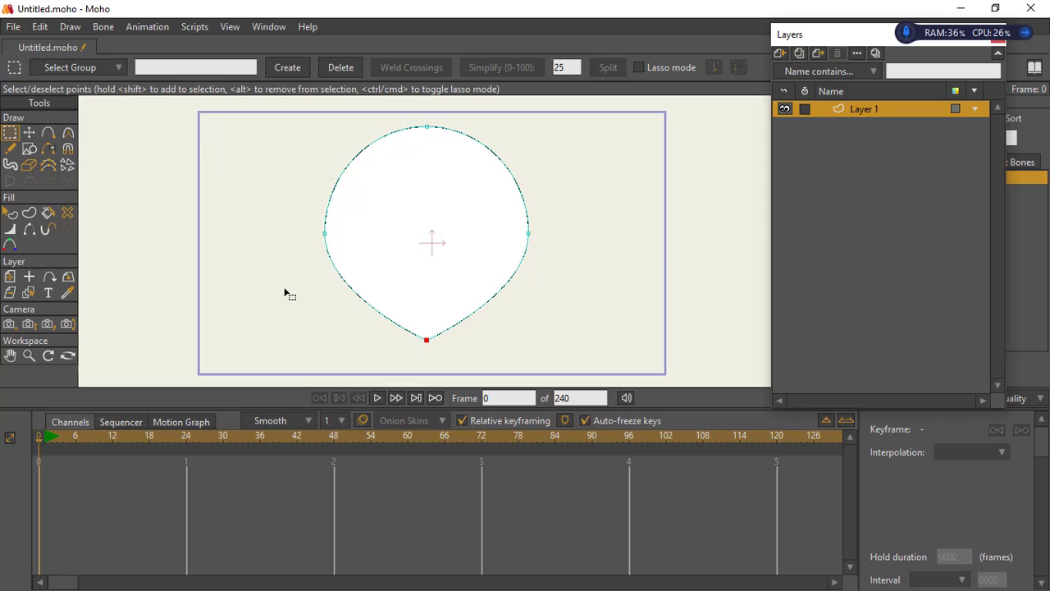
left_click(29, 133)
left_click_drag(429, 344, 423, 356)
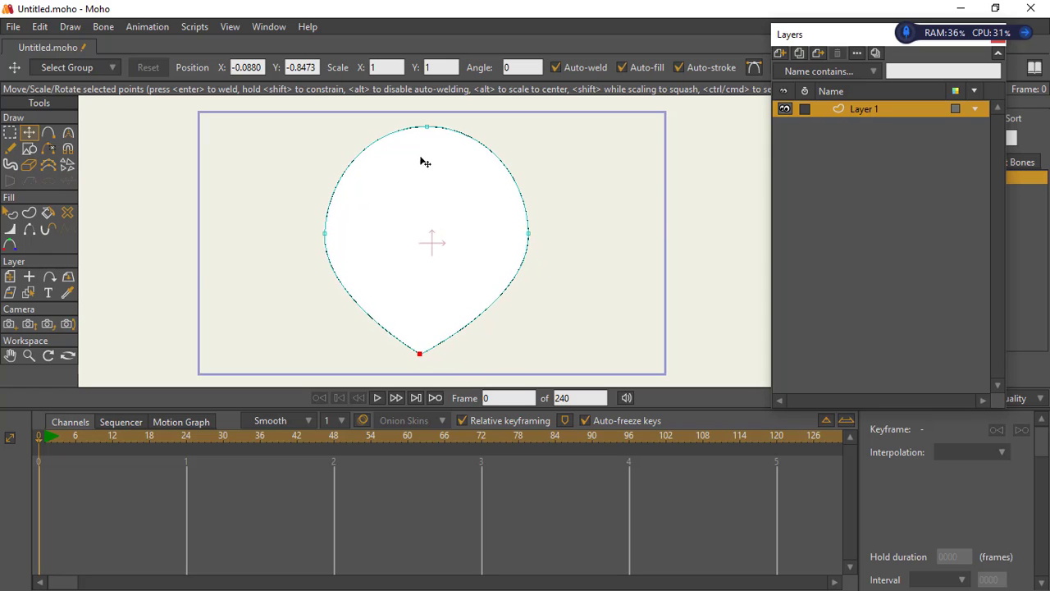
left_click_drag(429, 137, 424, 138)
left_click_drag(521, 235, 523, 240)
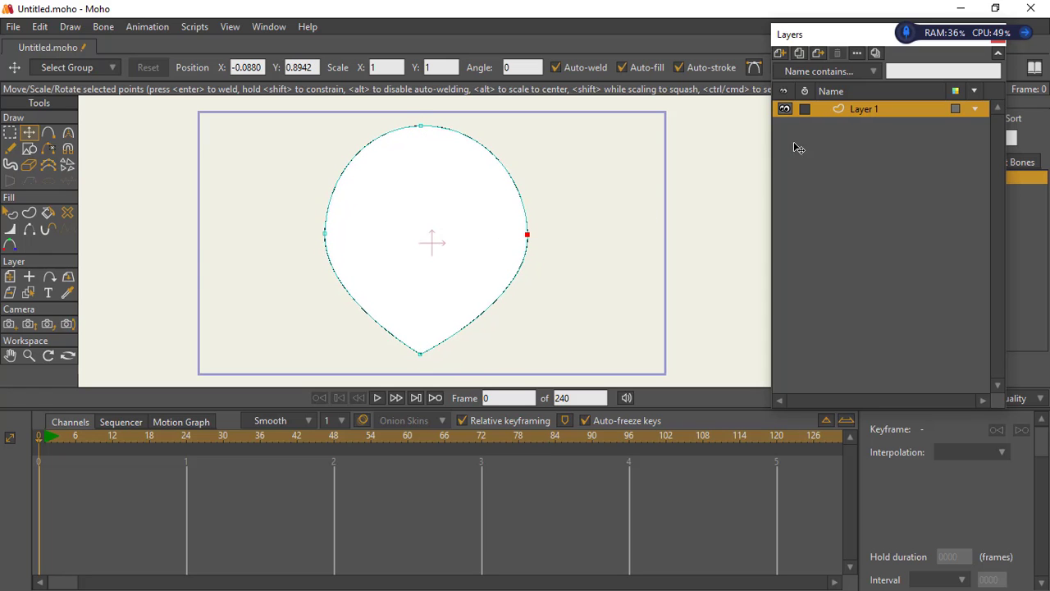
- Move the Layers window off the style settings and recreate the head shape with a light orange skin-tone fill
left_click_drag(845, 37, 730, 60)
left_click_drag(817, 59, 776, 51)
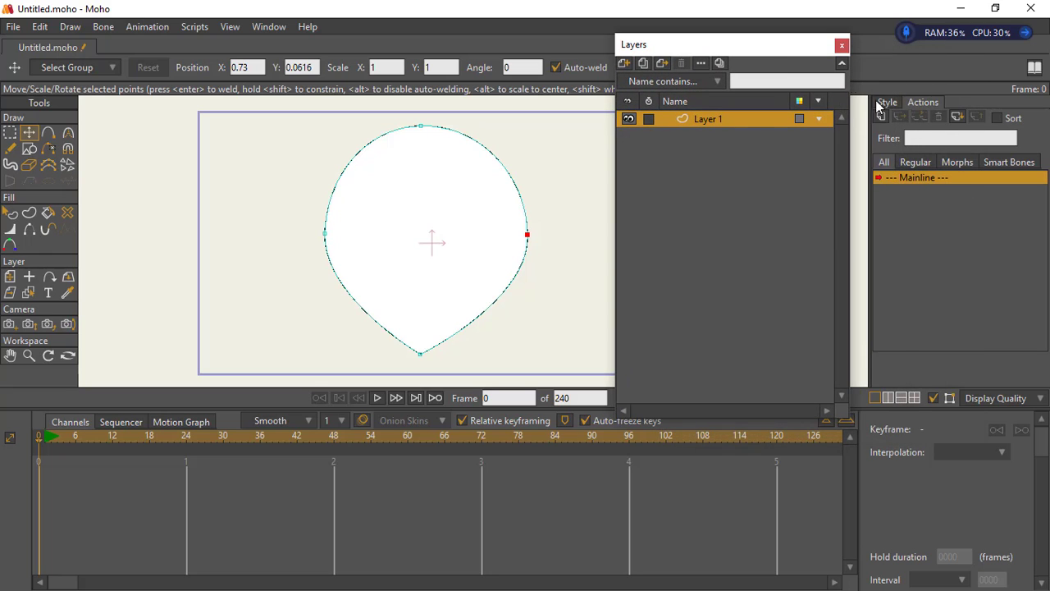
left_click(885, 105)
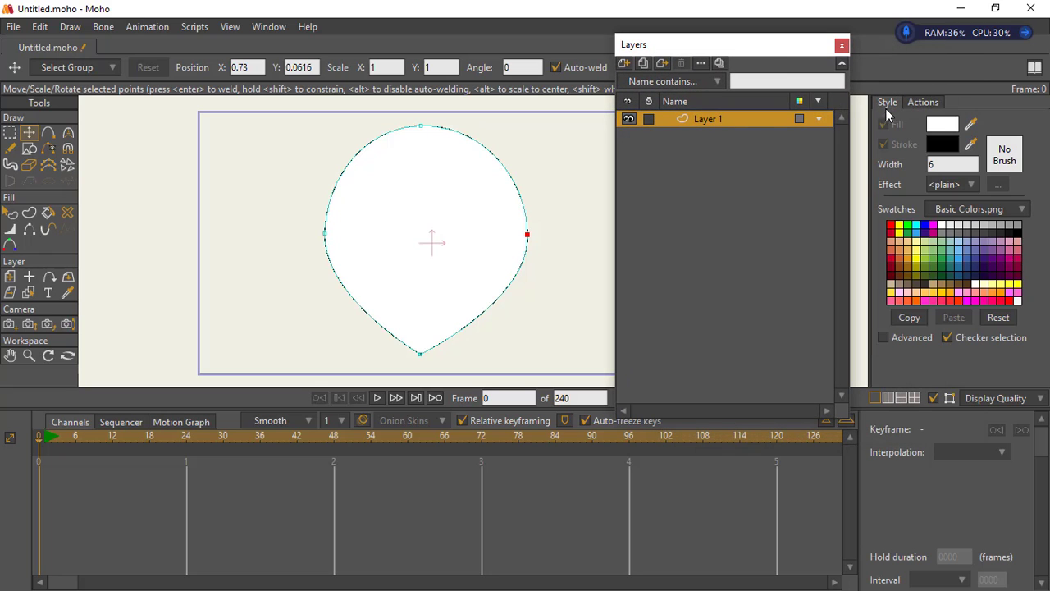
left_click(911, 250)
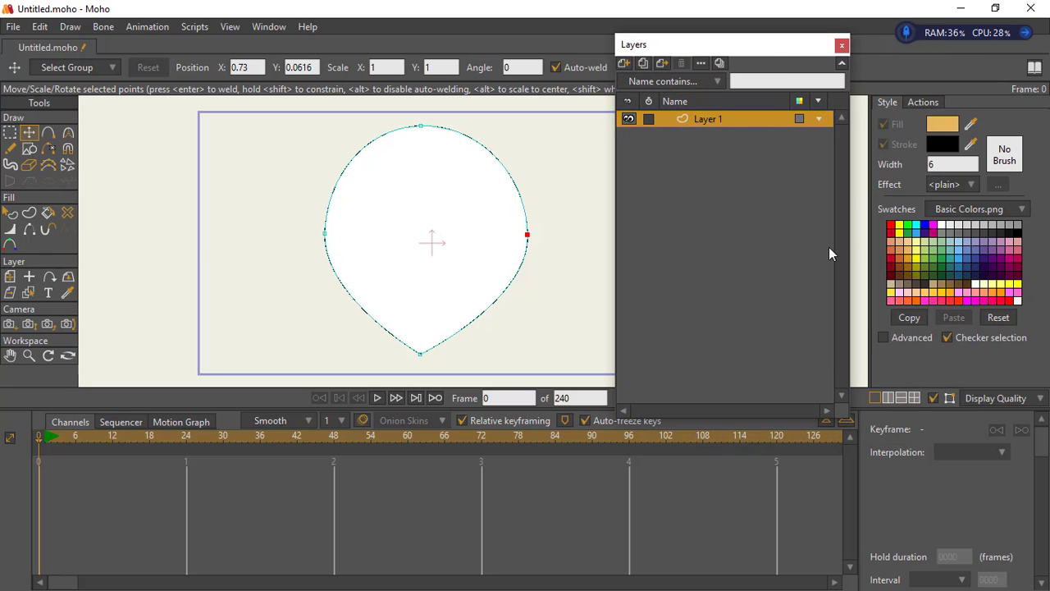
left_click(28, 212)
left_click(413, 232)
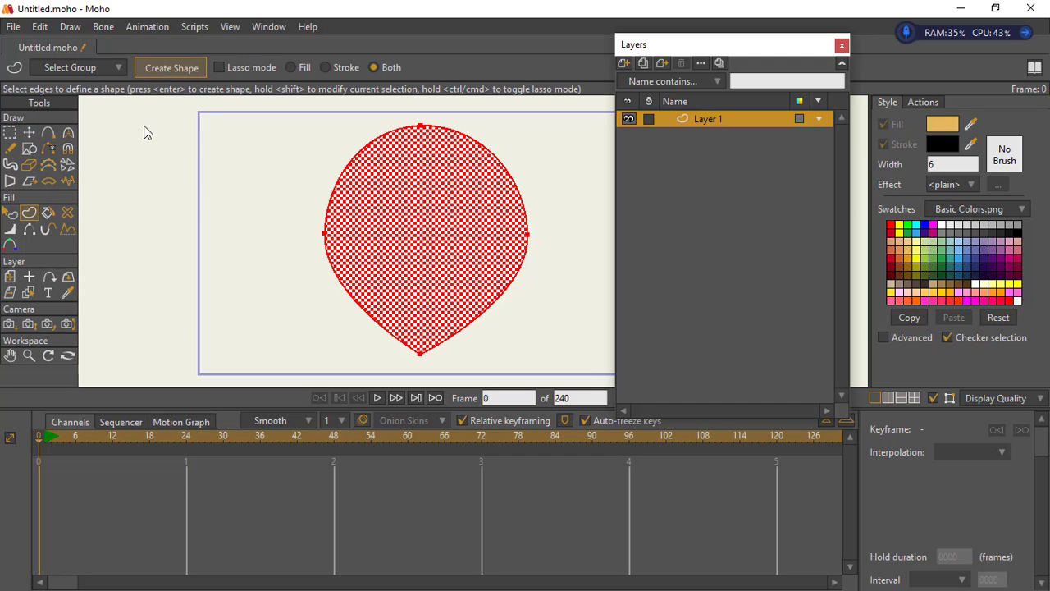
left_click(171, 68)
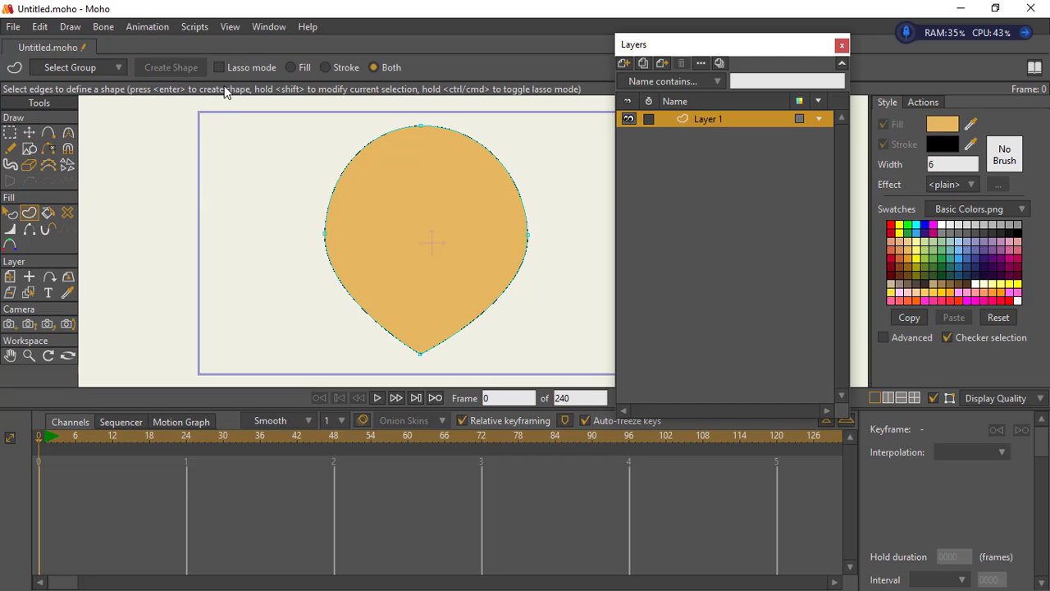
- Draw a small circle for the eye on the upper left of the head and fill it white
left_click(29, 150)
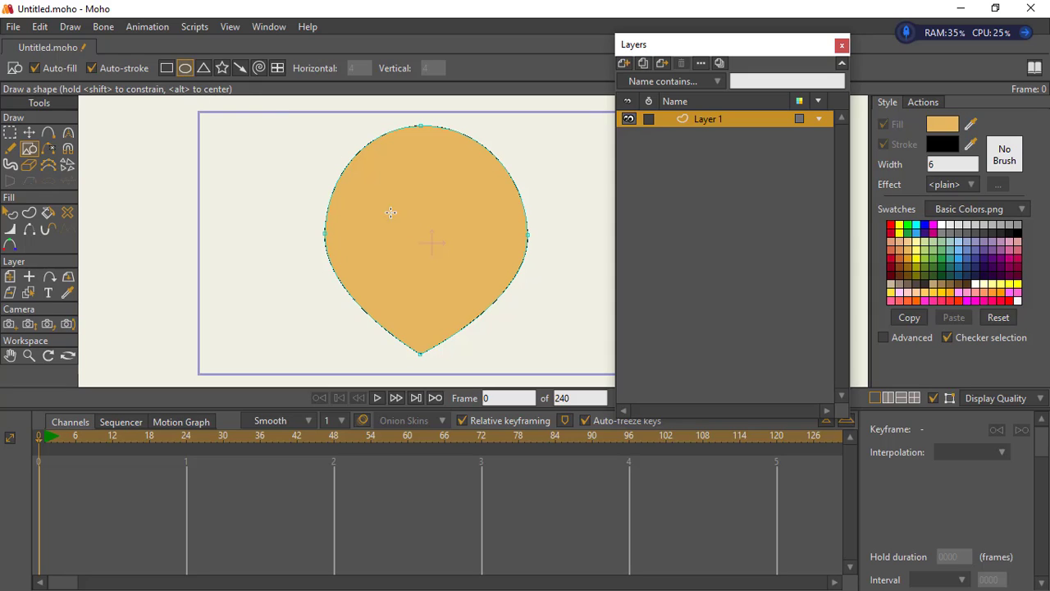
left_click_drag(353, 191, 398, 233)
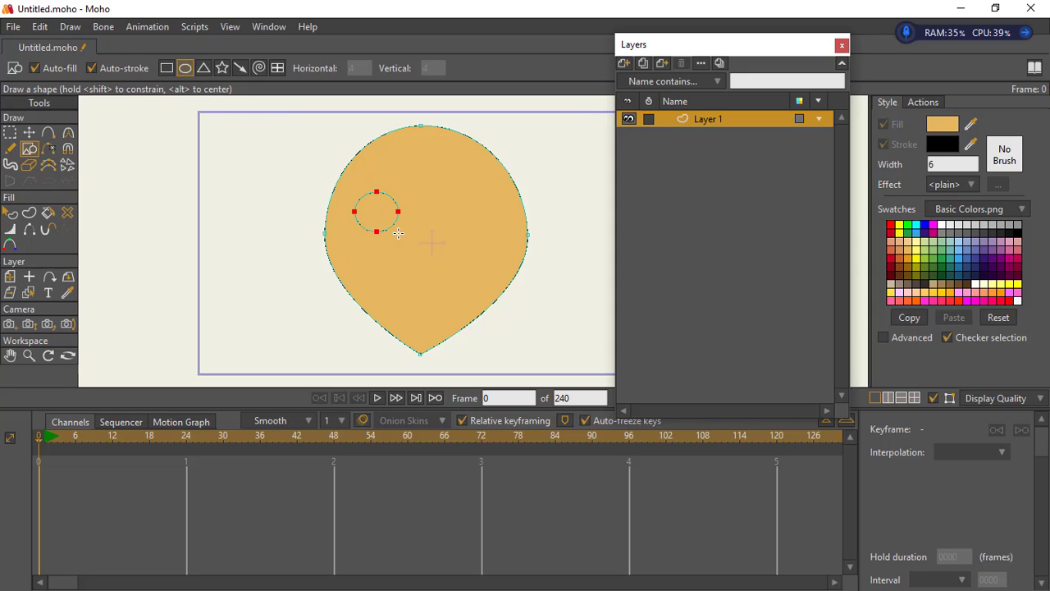
left_click(942, 225)
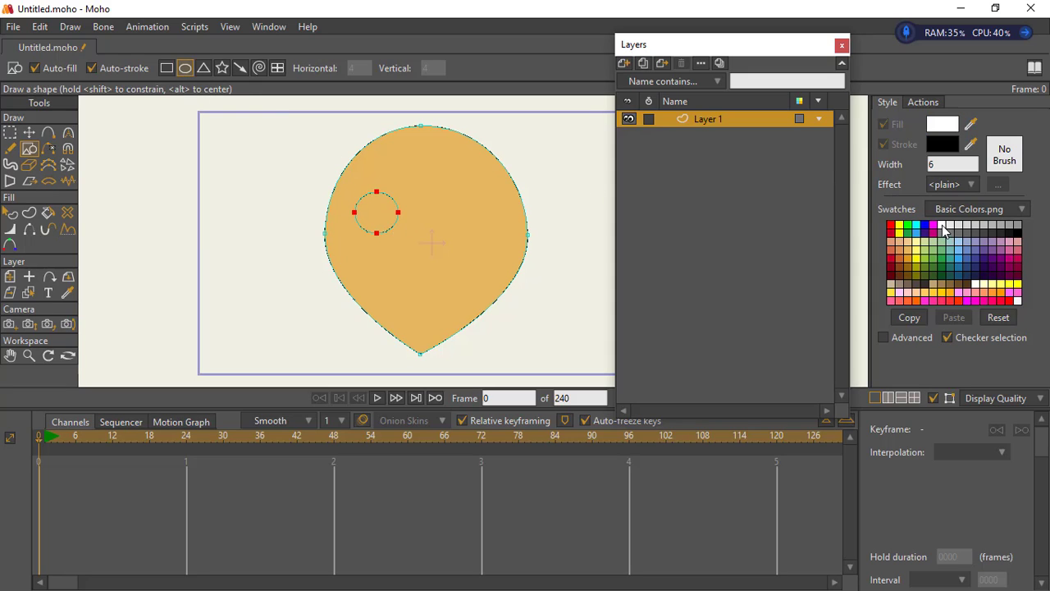
left_click(11, 133)
left_click(31, 215)
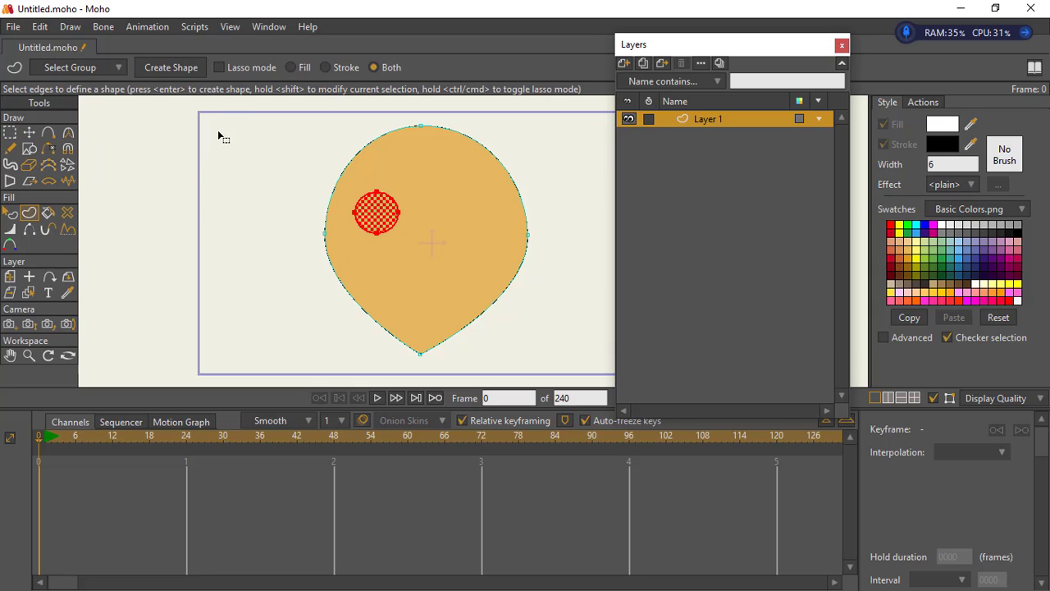
left_click(178, 67)
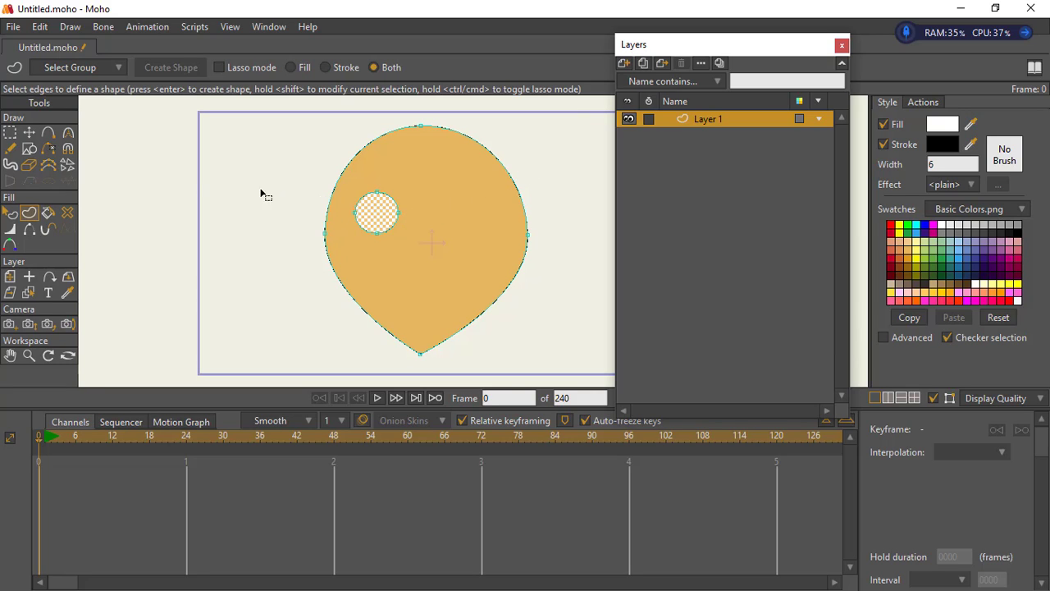
left_click(10, 132)
left_click_drag(335, 190, 415, 248)
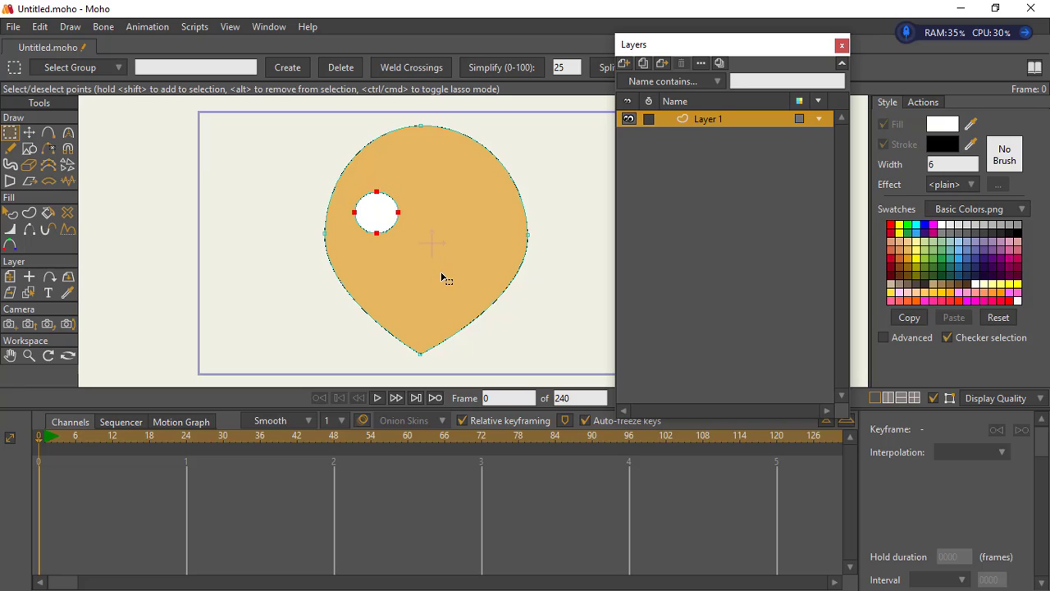
key("ctrl+c")
key("ctrl+v")
left_click_drag(382, 211, 469, 218)
key("Delete")
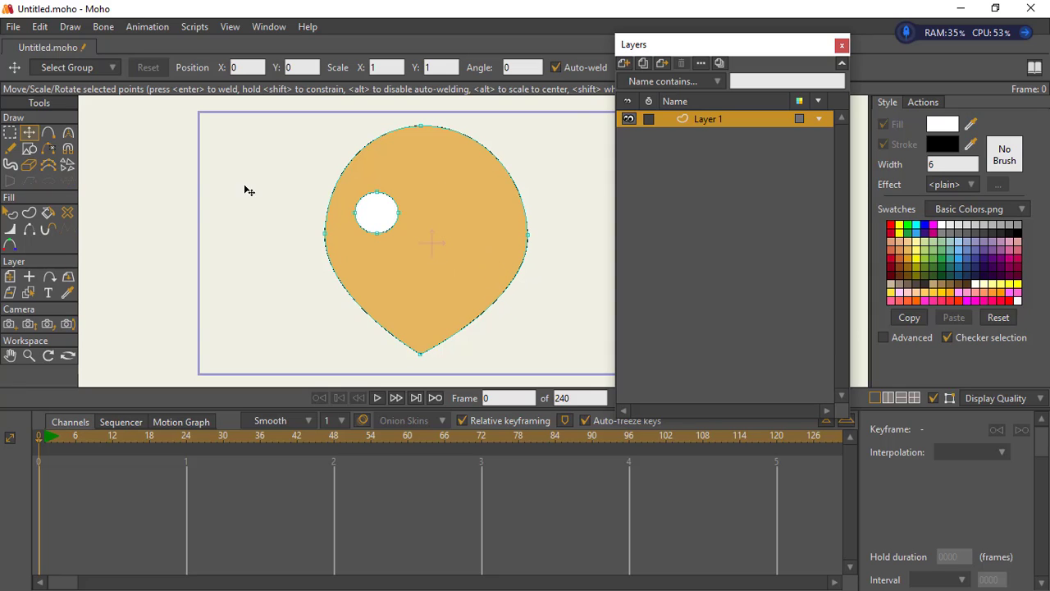
- Draw a small dark grey pupil in the middle of the white eye circle
left_click(29, 148)
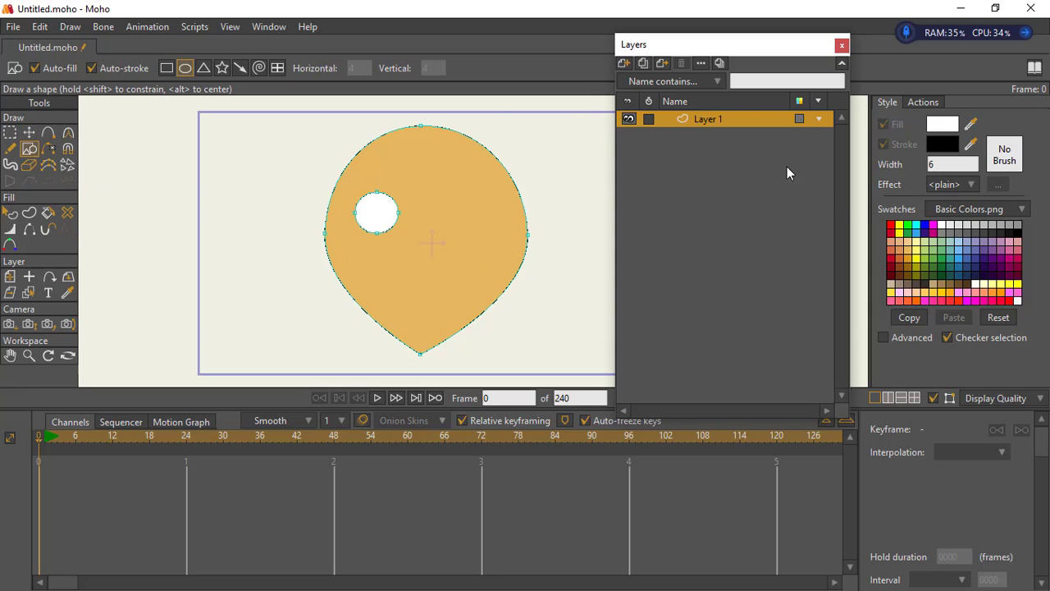
left_click(1000, 234)
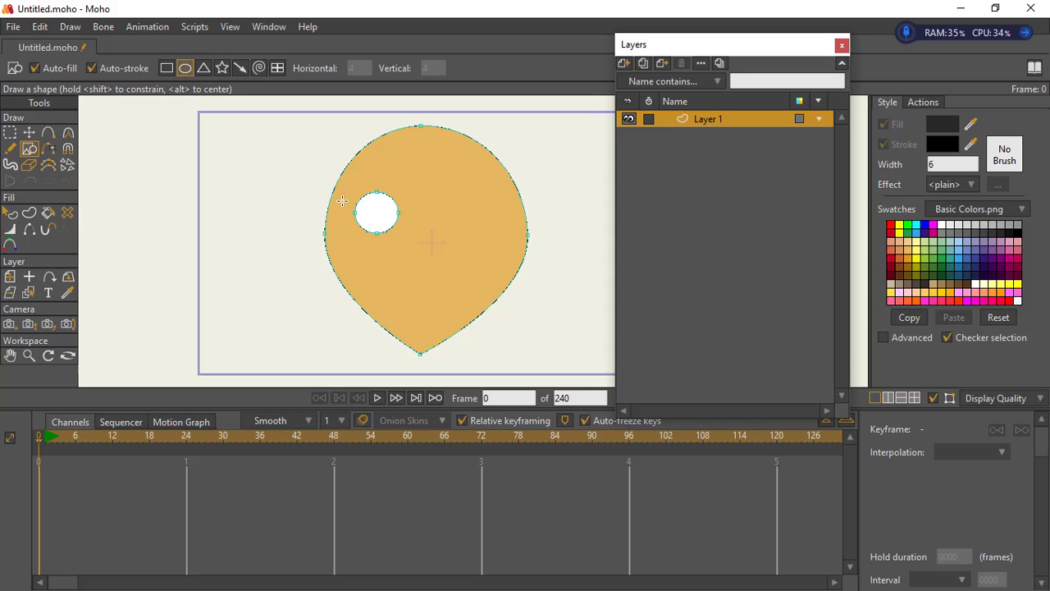
left_click_drag(368, 207, 383, 225)
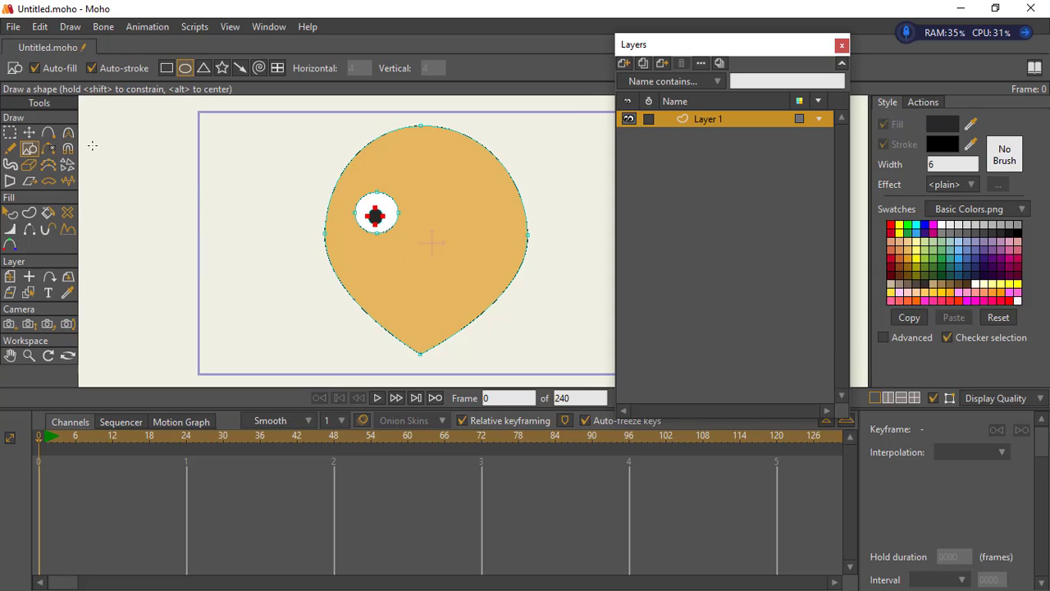
- Duplicate the finished eye with its pupil and place the copy on the opposite side of the face at the same height
left_click(10, 132)
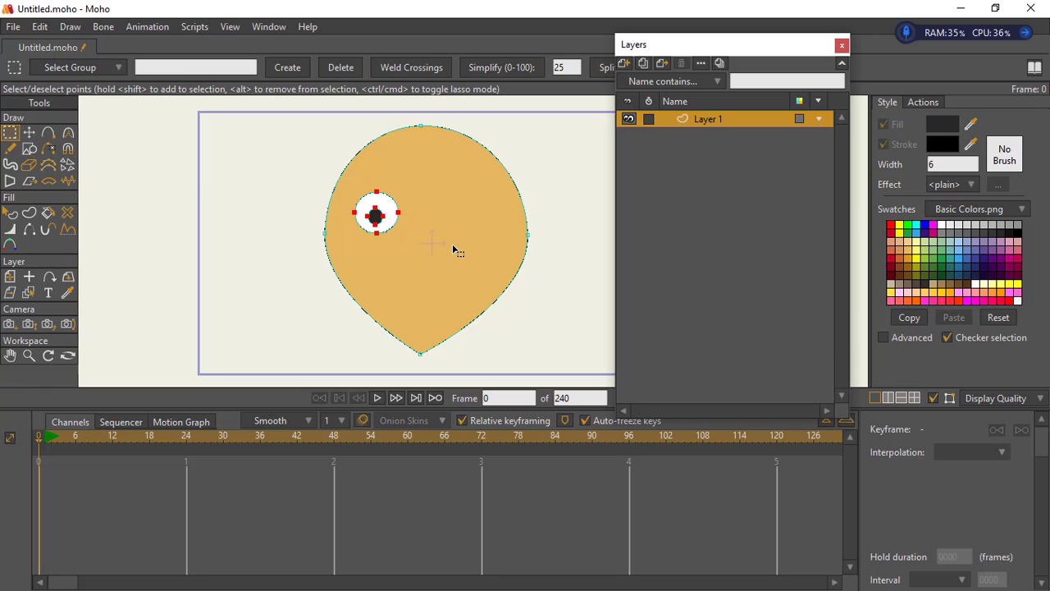
key("ctrl+c")
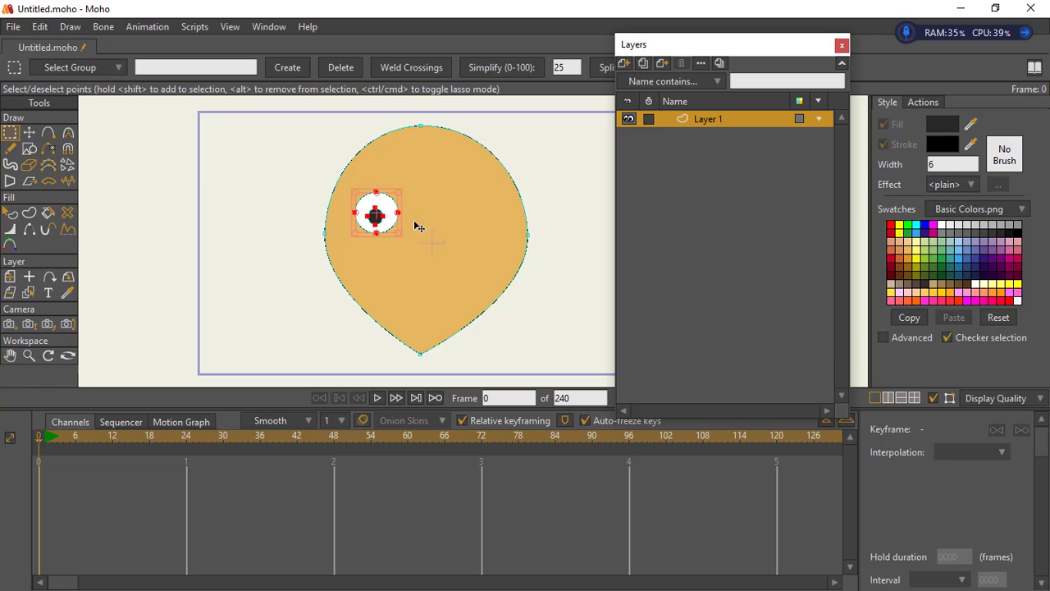
key("ctrl+v")
left_click_drag(381, 221, 471, 233)
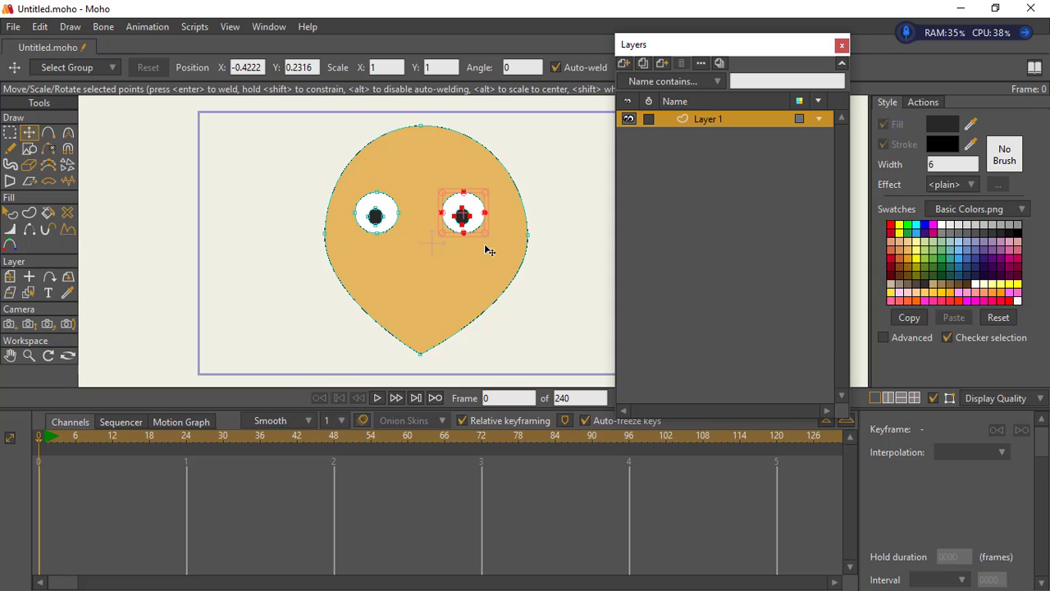
- Draw a four-point open line between the eyes as the nose, hooking at its lower end
left_click(48, 133)
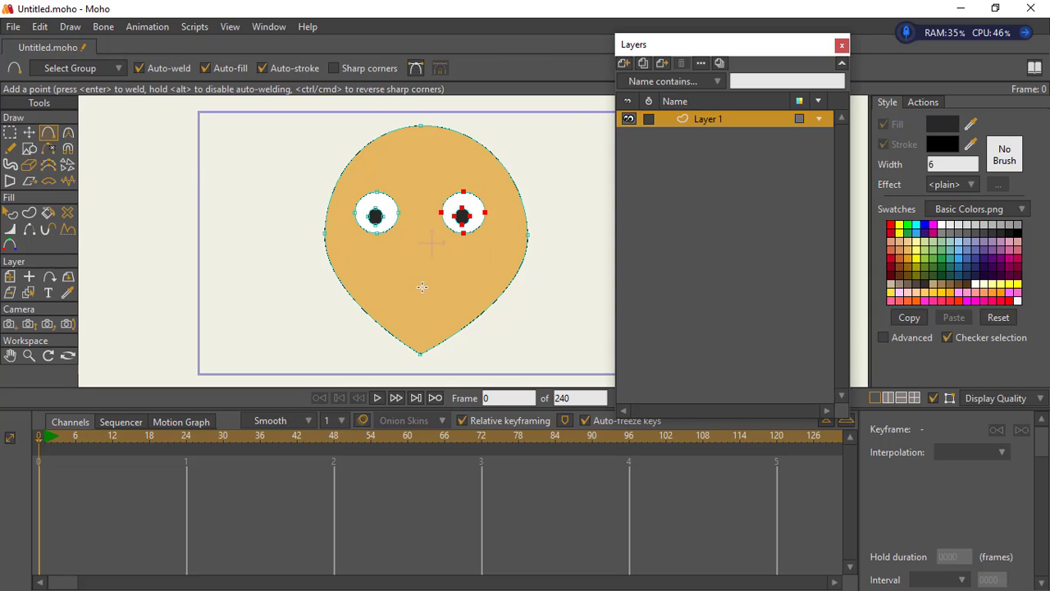
left_click_drag(414, 254, 406, 273)
key("u")
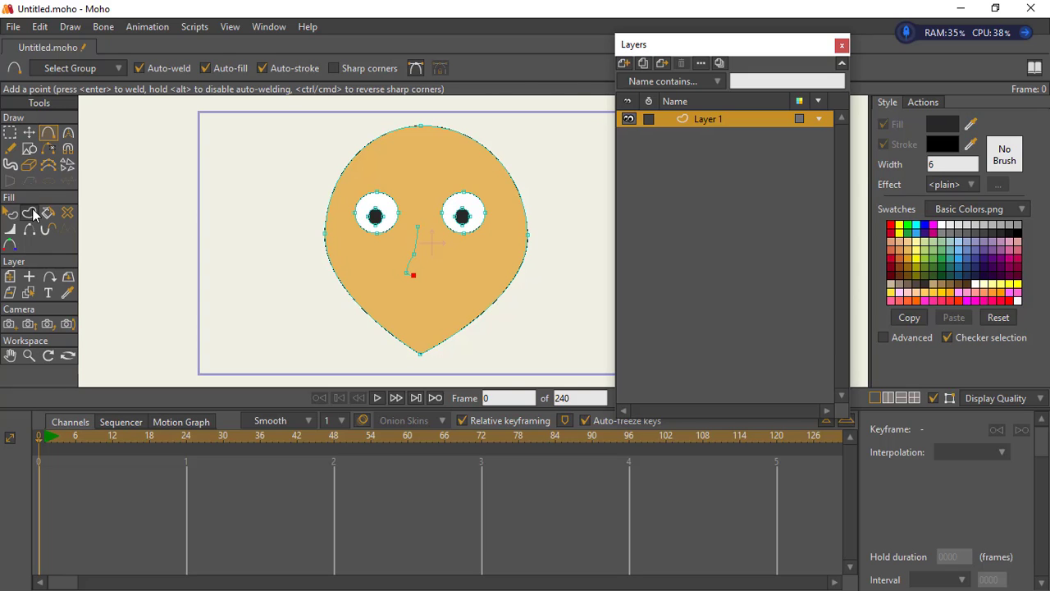
- Create a shape from the nose line and move it slightly up between the eyes
left_click(418, 241)
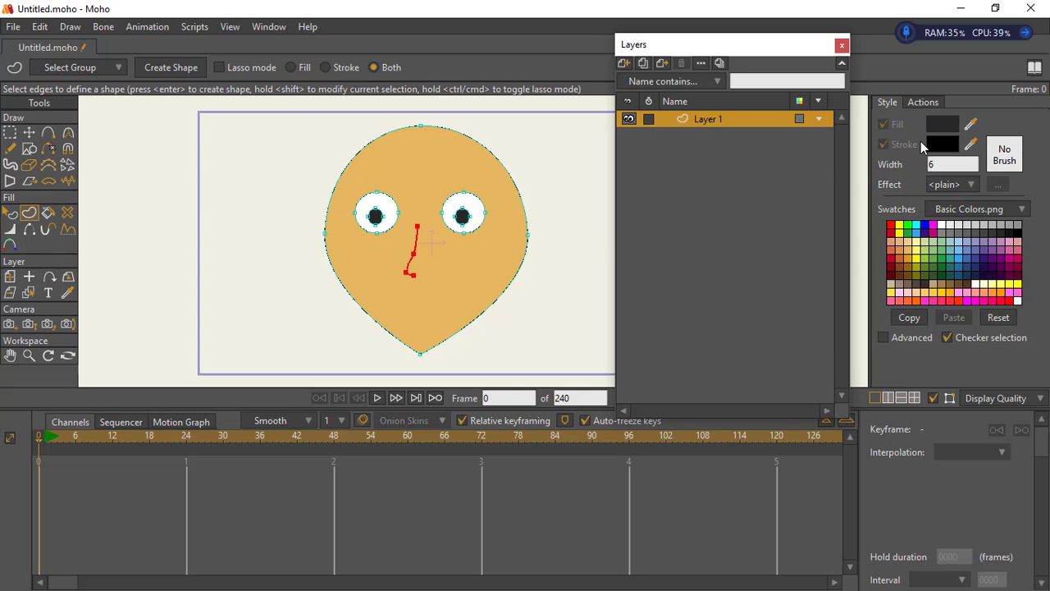
left_click(188, 68)
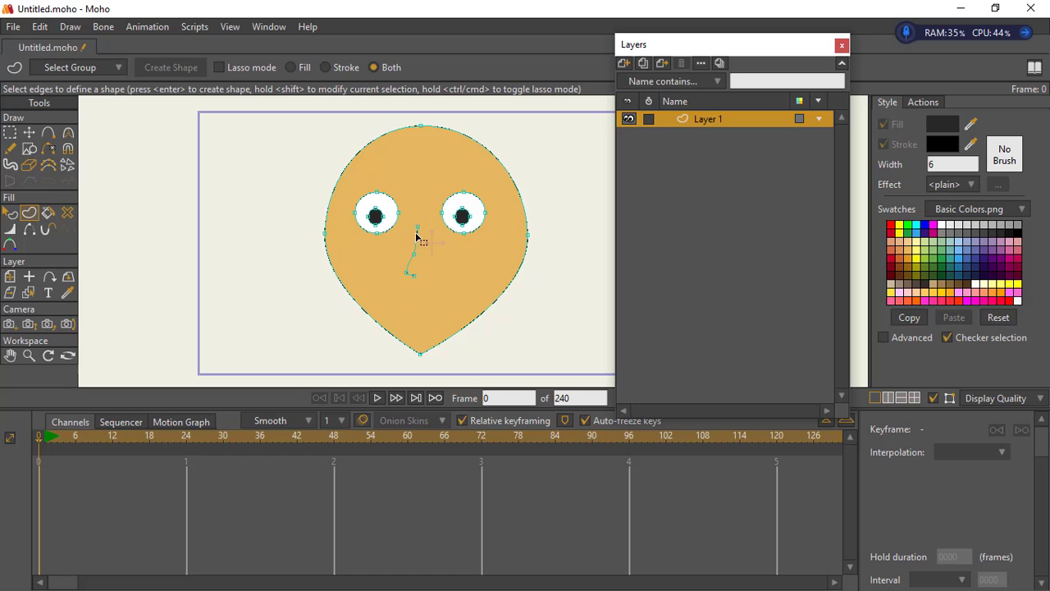
left_click_drag(413, 228, 443, 309)
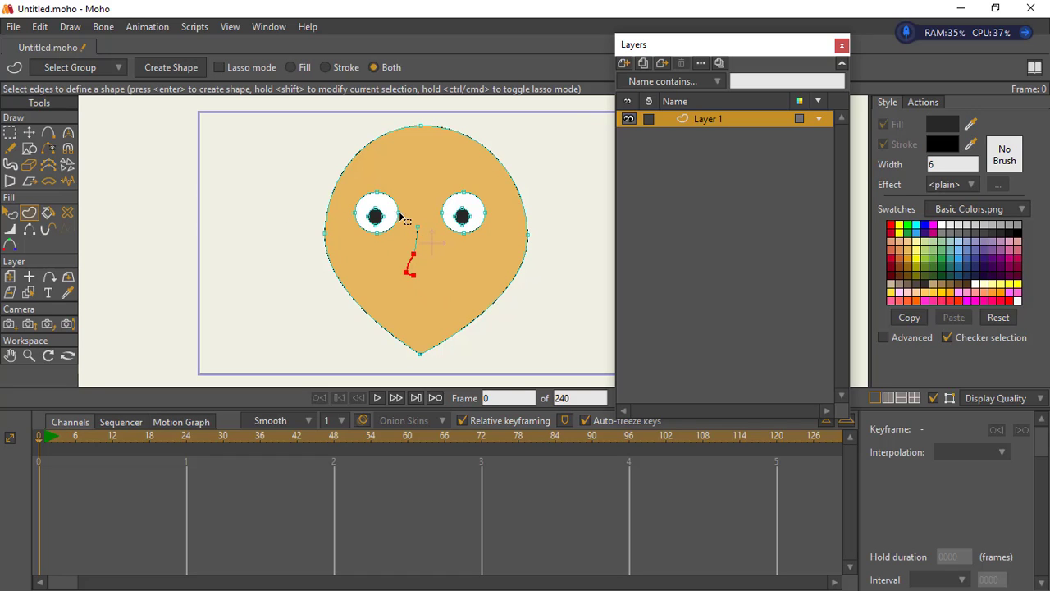
left_click_drag(399, 212, 447, 317)
left_click(28, 132)
left_click_drag(410, 254, 422, 238)
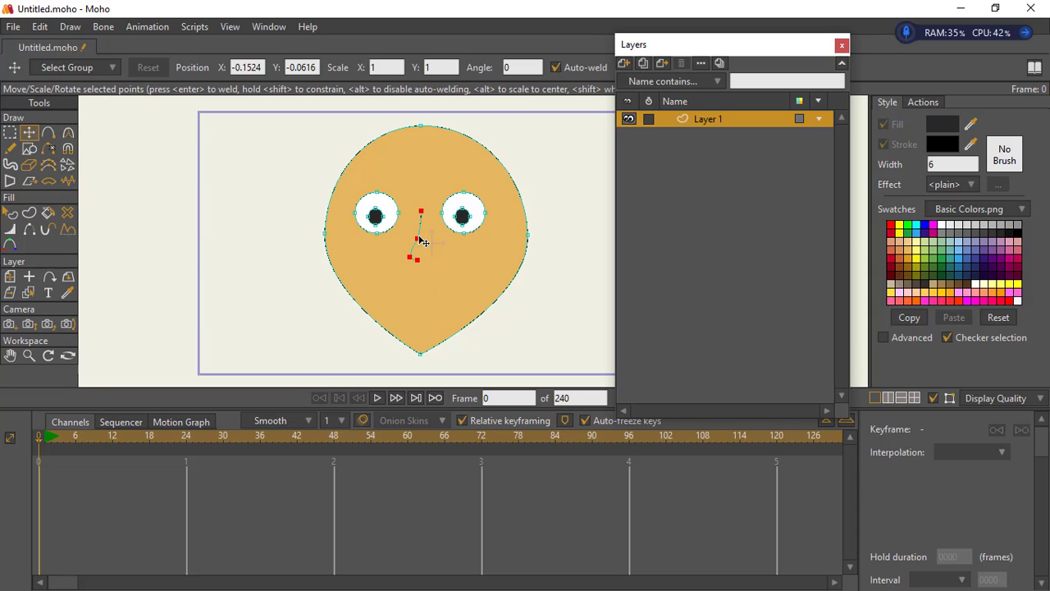
left_click(9, 132)
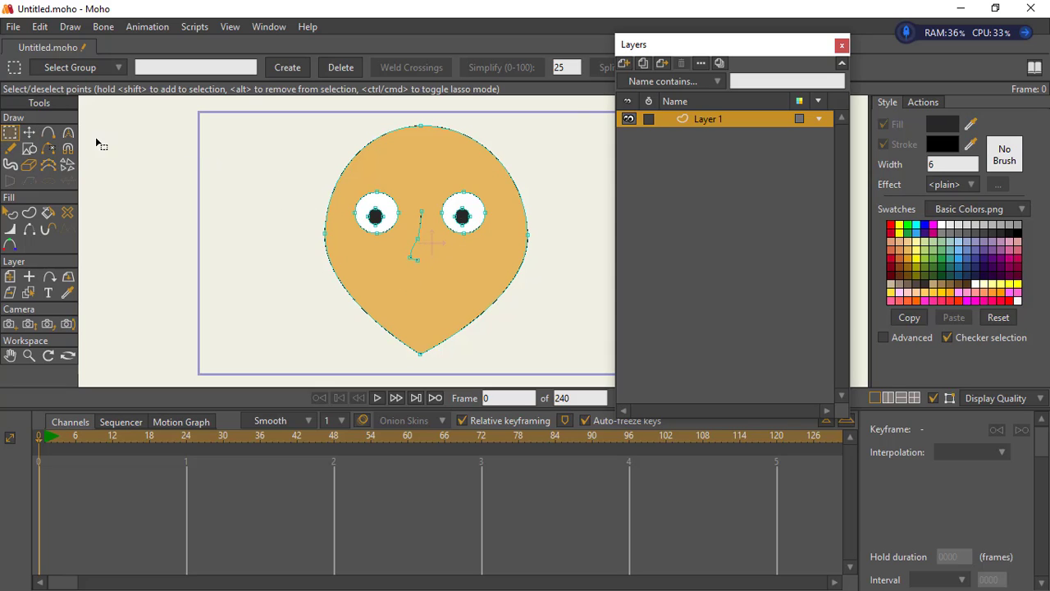
left_click(47, 136)
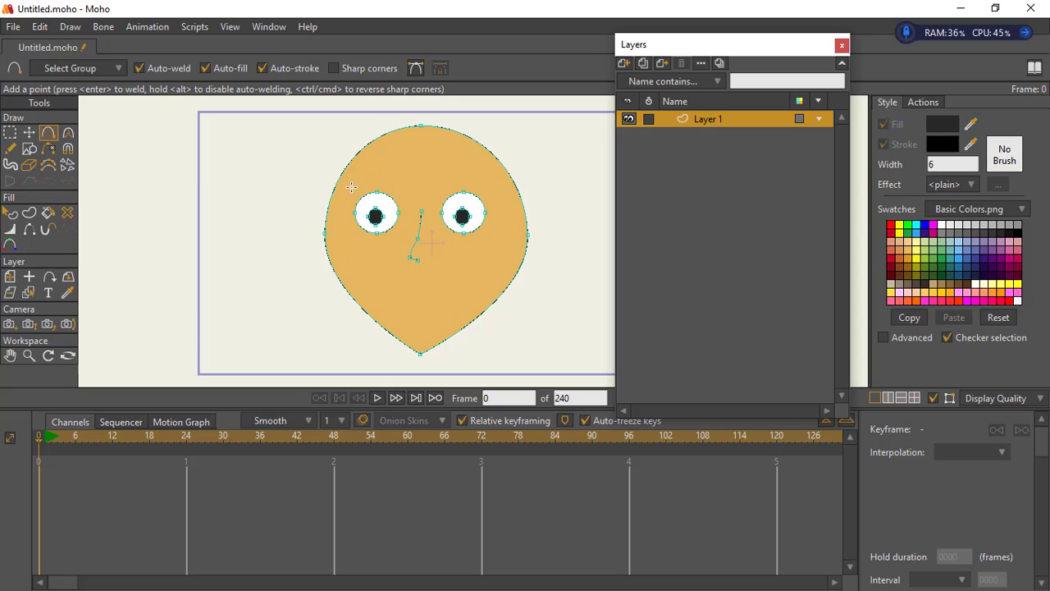
left_click_drag(345, 183, 375, 204)
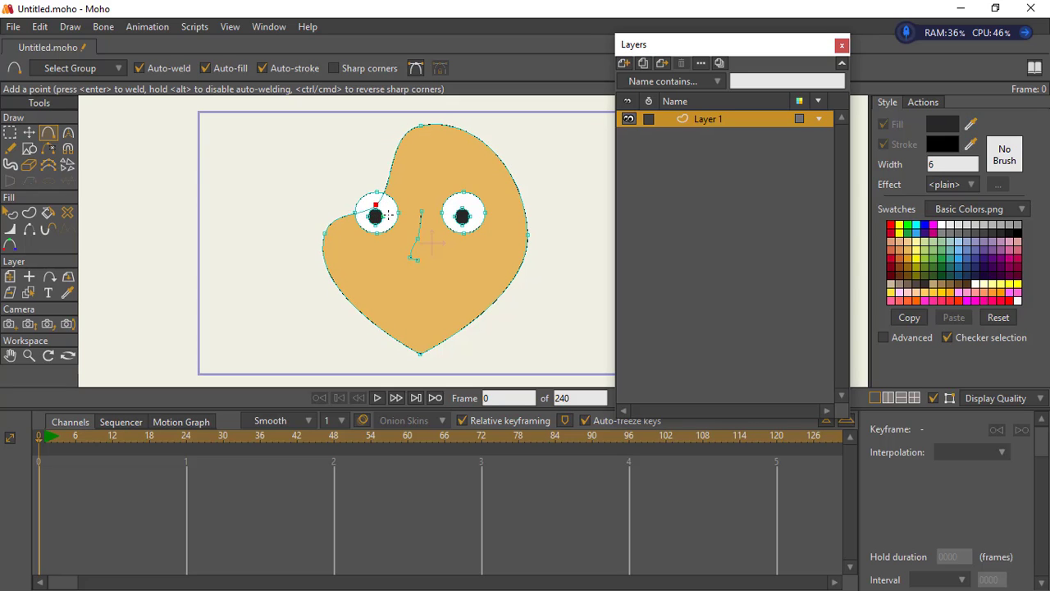
key("ctrl+z")
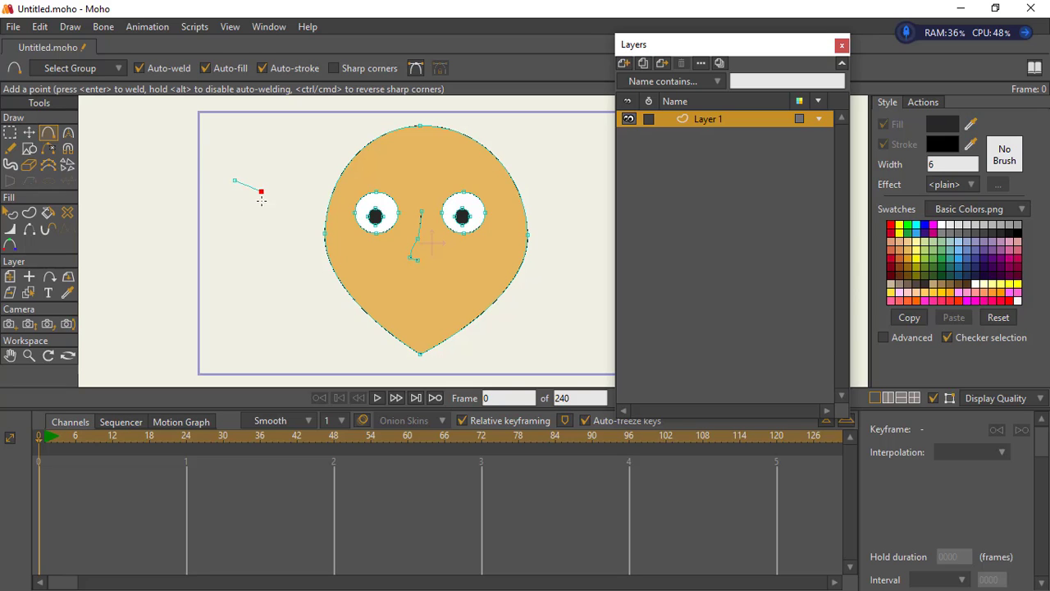
- Draw a small closed four-point shape beside the head and give it the head's light orange fill
left_click(224, 203)
left_click(232, 183)
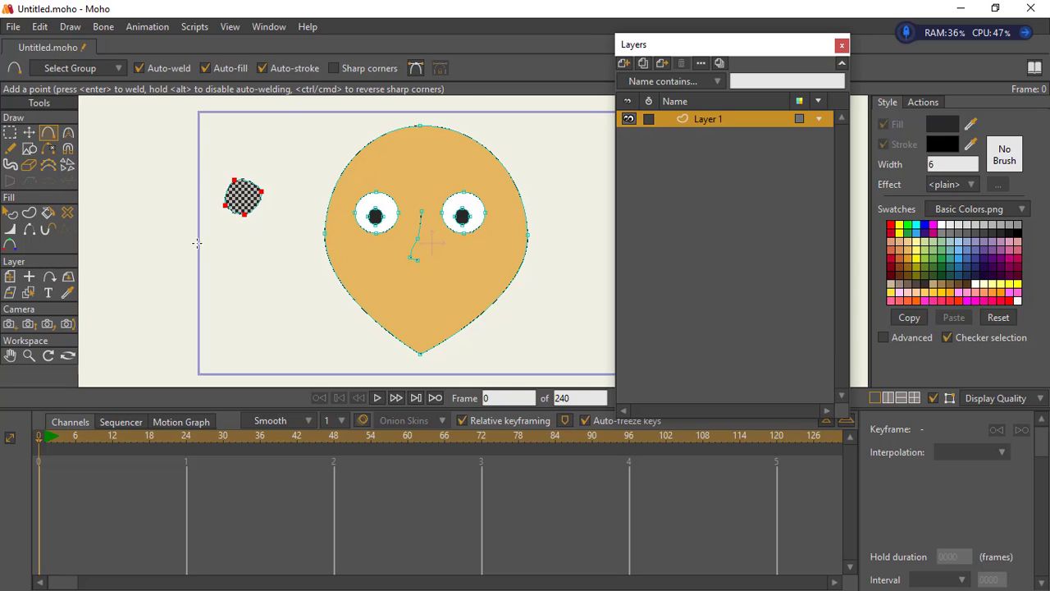
left_click(68, 292)
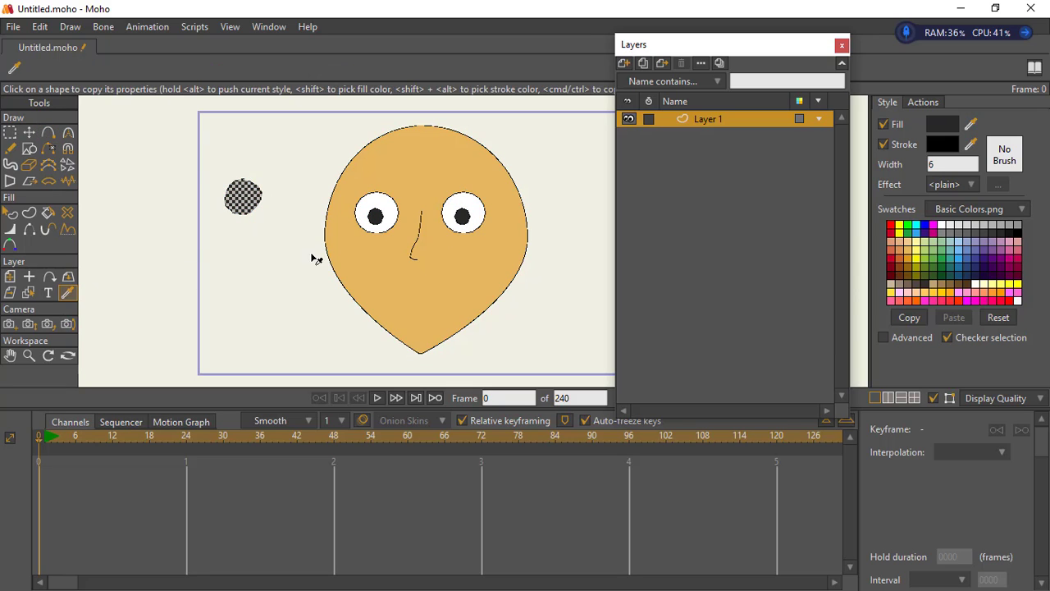
left_click(10, 132)
left_click(235, 195)
- Move the orange shape over the first eye and adjust its points into an eyelid covering the eye's upper half
left_click(28, 133)
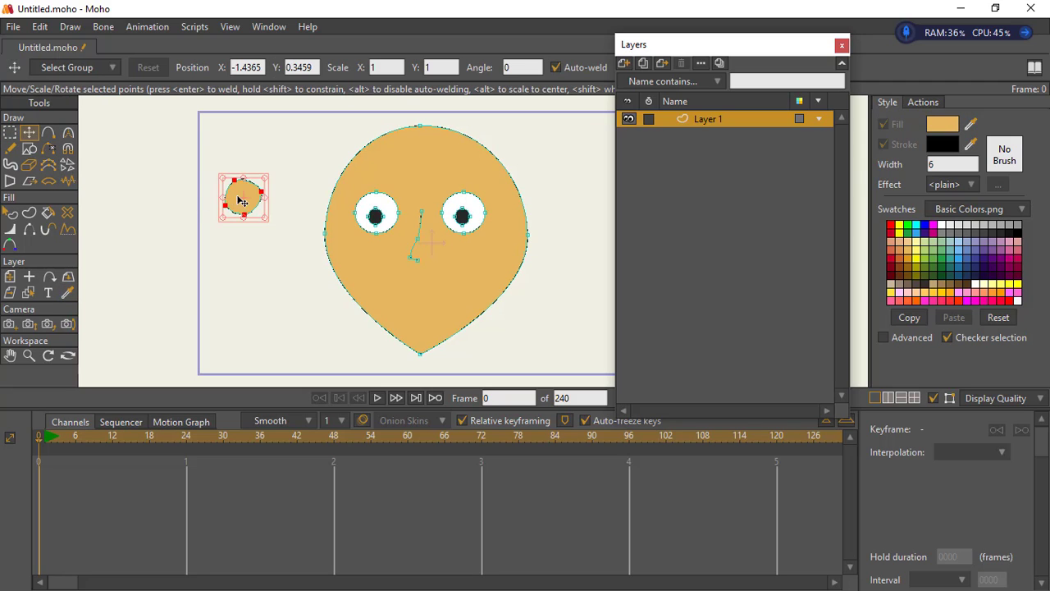
left_click_drag(261, 197, 346, 220)
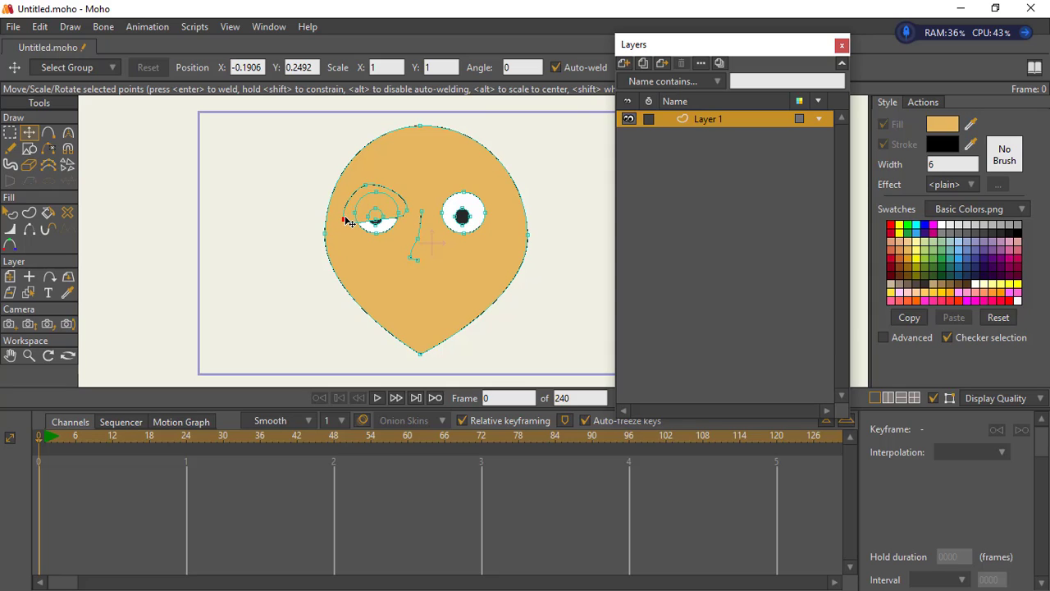
left_click_drag(367, 186, 376, 184)
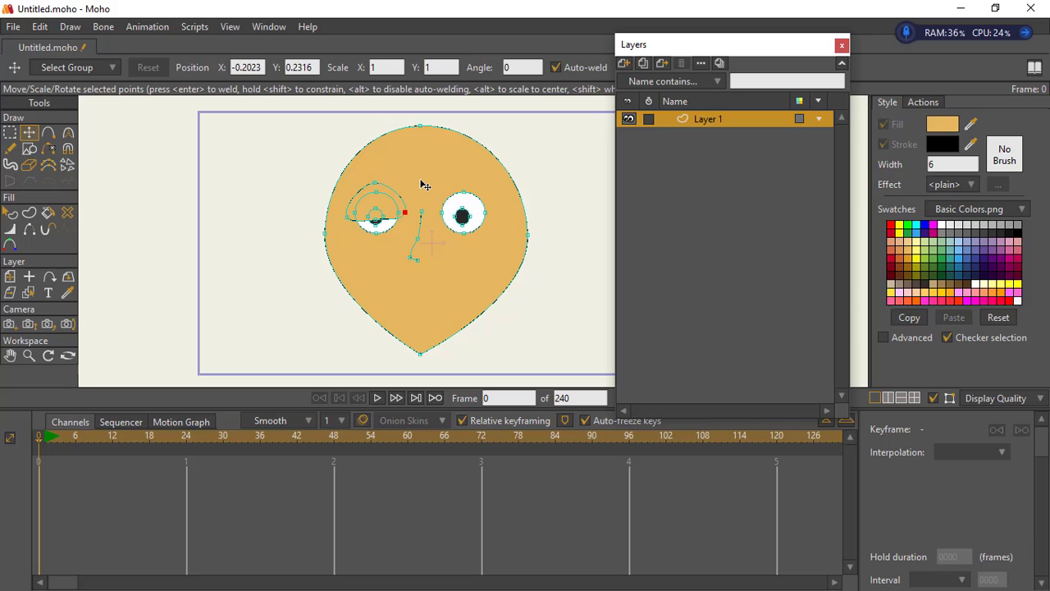
key("ctrl+z")
key("ctrl+shift+z")
left_click_drag(383, 190, 383, 185)
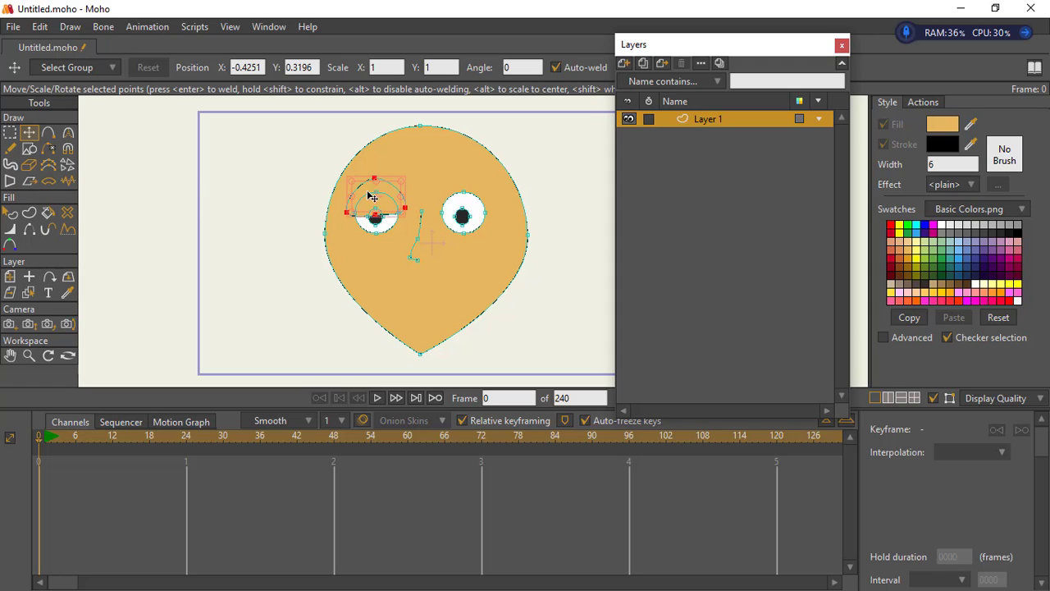
- Hide the eyelid's upper outline and reduce the curvature of its two side corner points
left_click(29, 231)
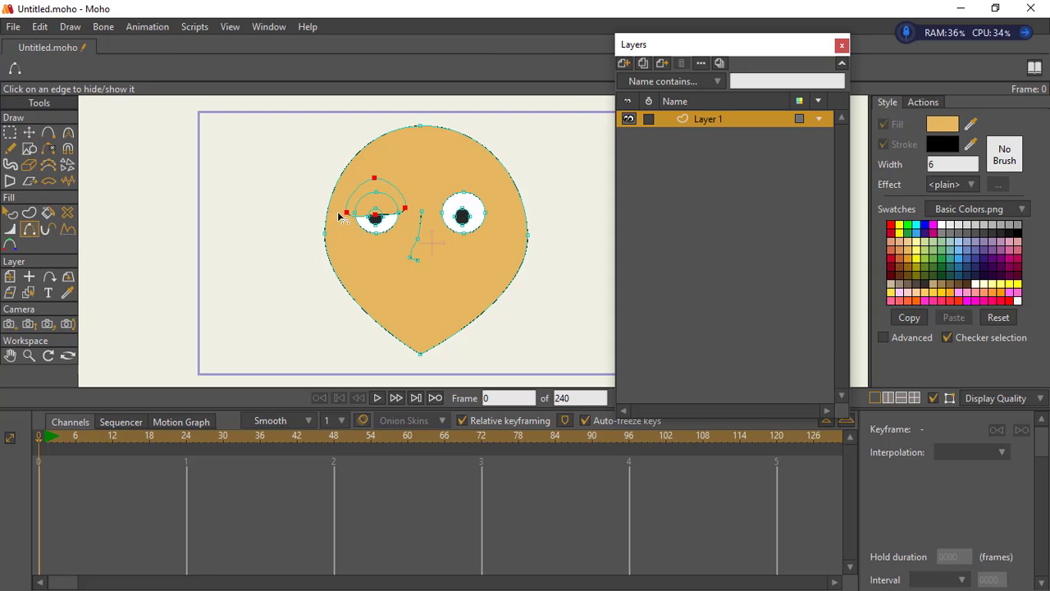
left_click(10, 132)
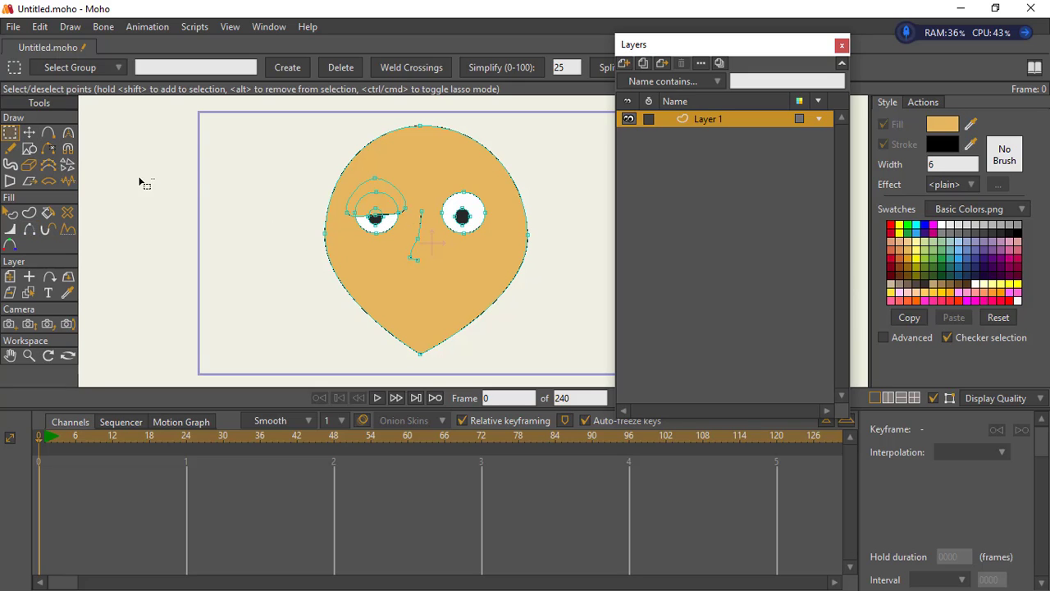
left_click_drag(348, 220, 350, 221)
key("c")
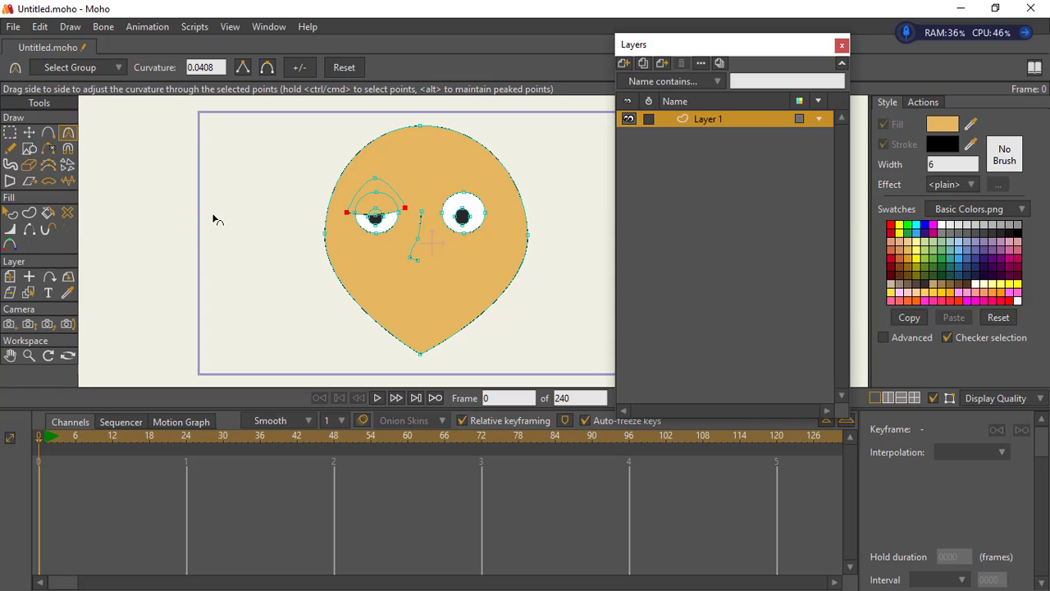
- Duplicate the whole eyelid shape and place the copy over the second eye
left_click(10, 133)
left_click(374, 178, "shift")
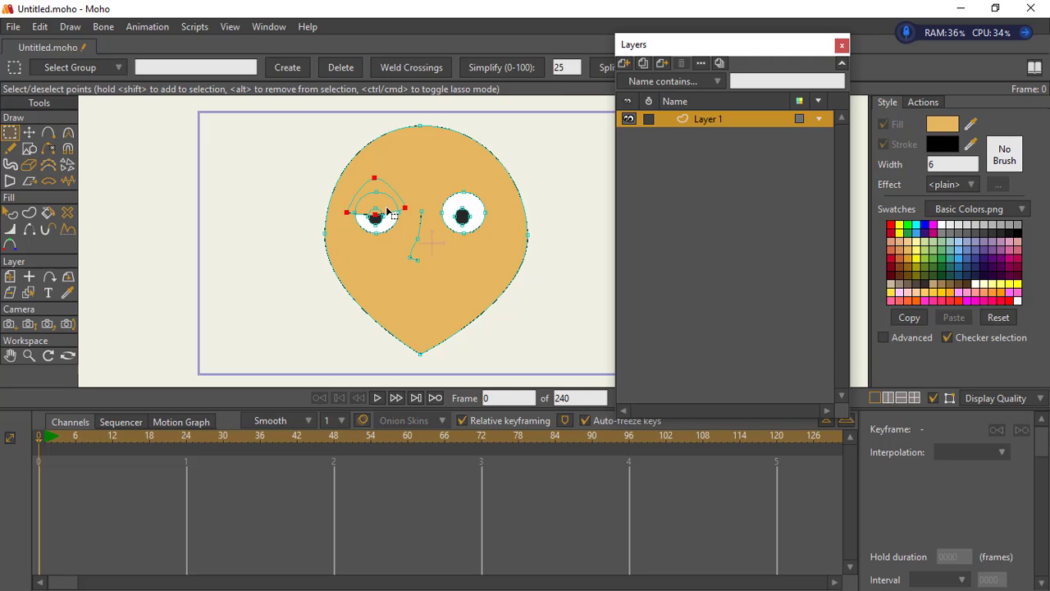
key("ctrl+c")
key("ctrl+v")
left_click_drag(376, 208, 465, 208)
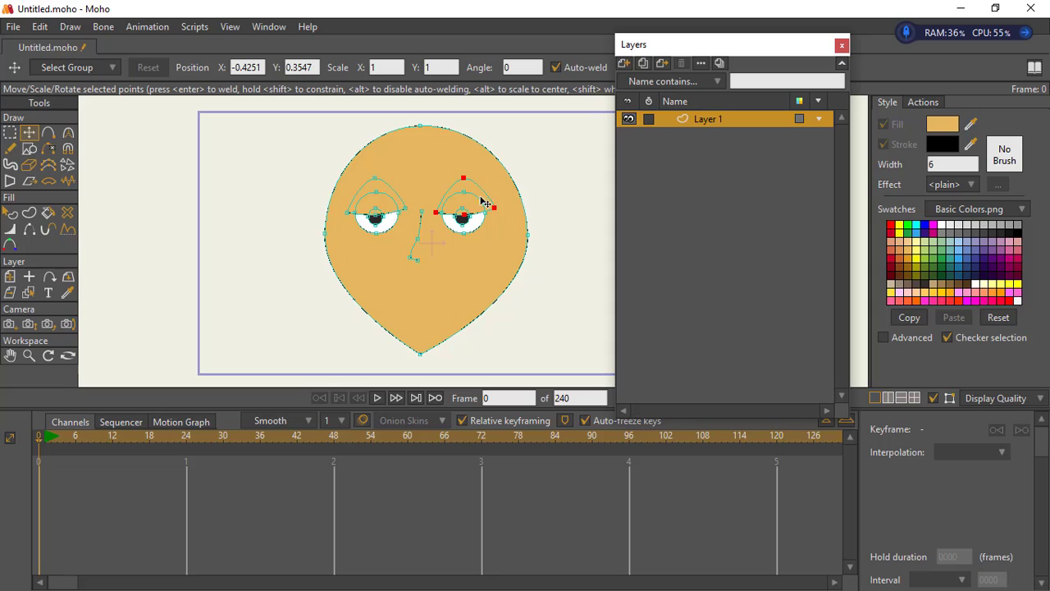
left_click(10, 133)
left_click(277, 227)
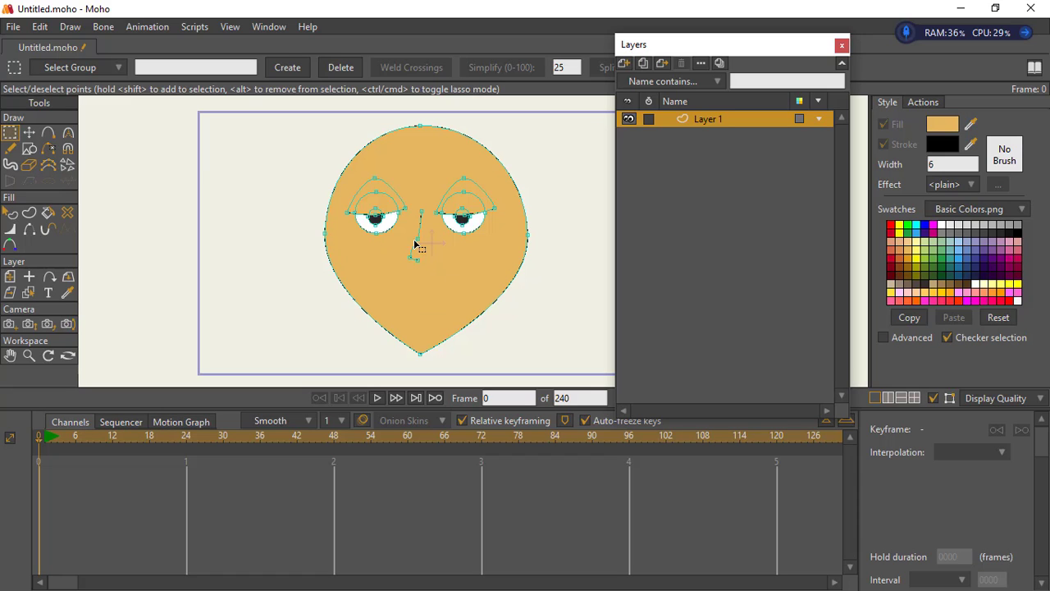
- Round the pointed chin slightly by increasing the curvature of the head's lowest point
left_click_drag(418, 240, 394, 216)
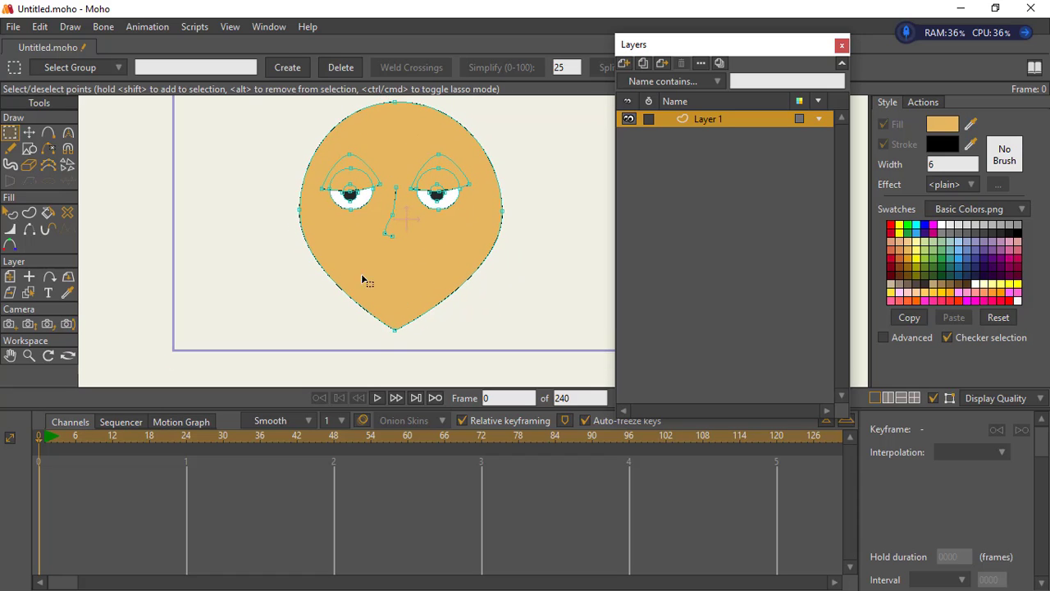
left_click(68, 132)
left_click_drag(395, 332, 468, 338)
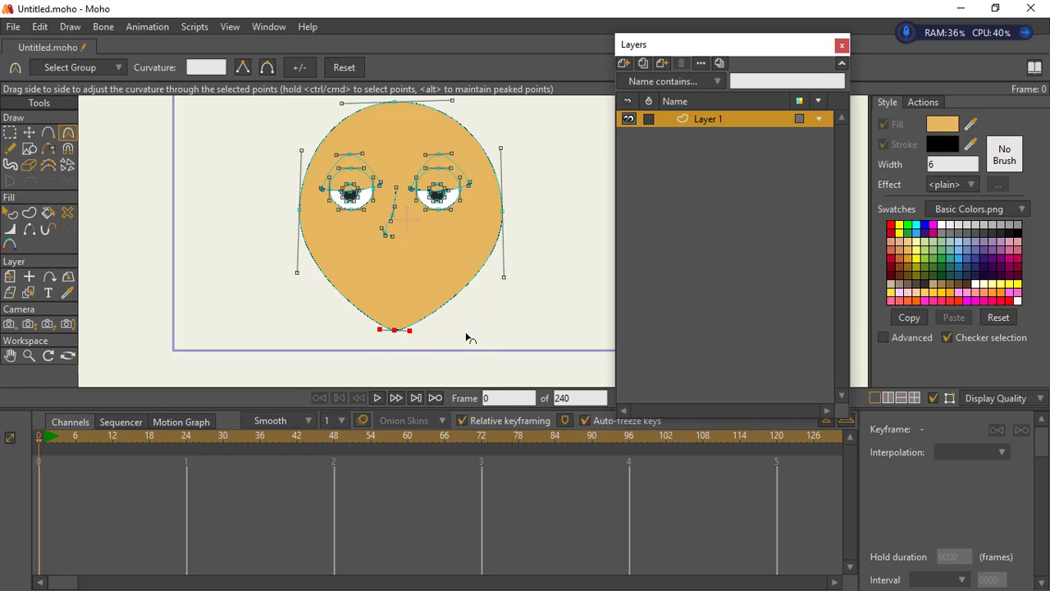
left_click(11, 133)
- Add a new vector layer above the face layer
left_click(47, 134)
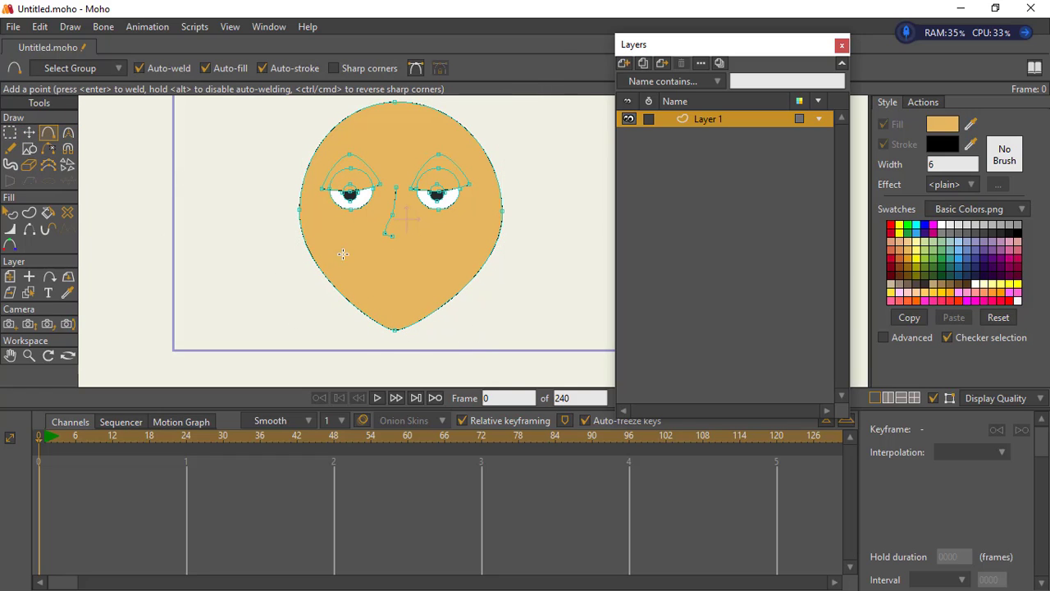
scroll(343, 255, "down", 1)
left_click(624, 63)
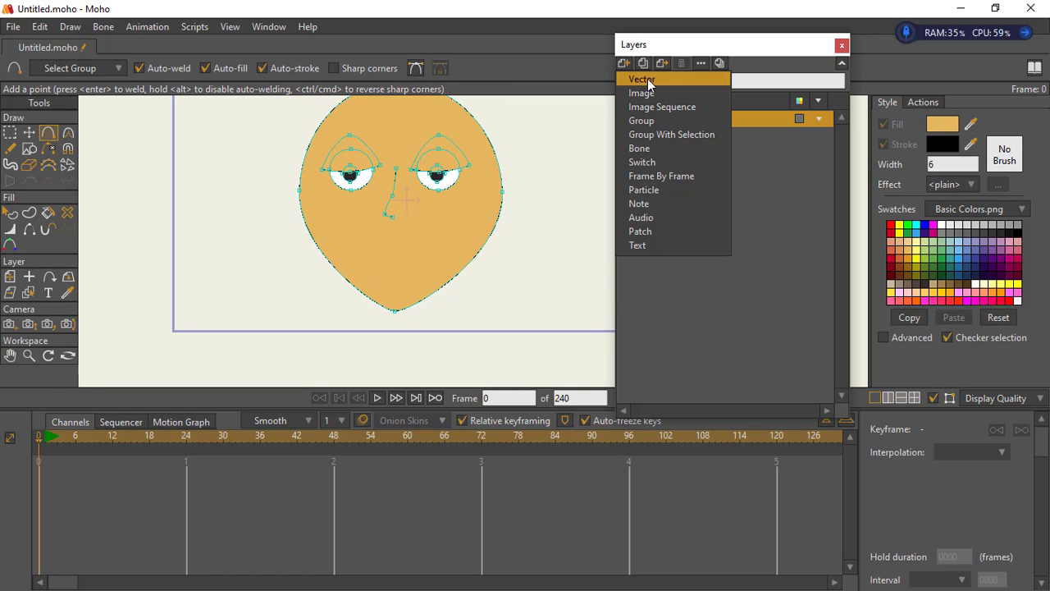
left_click(642, 79)
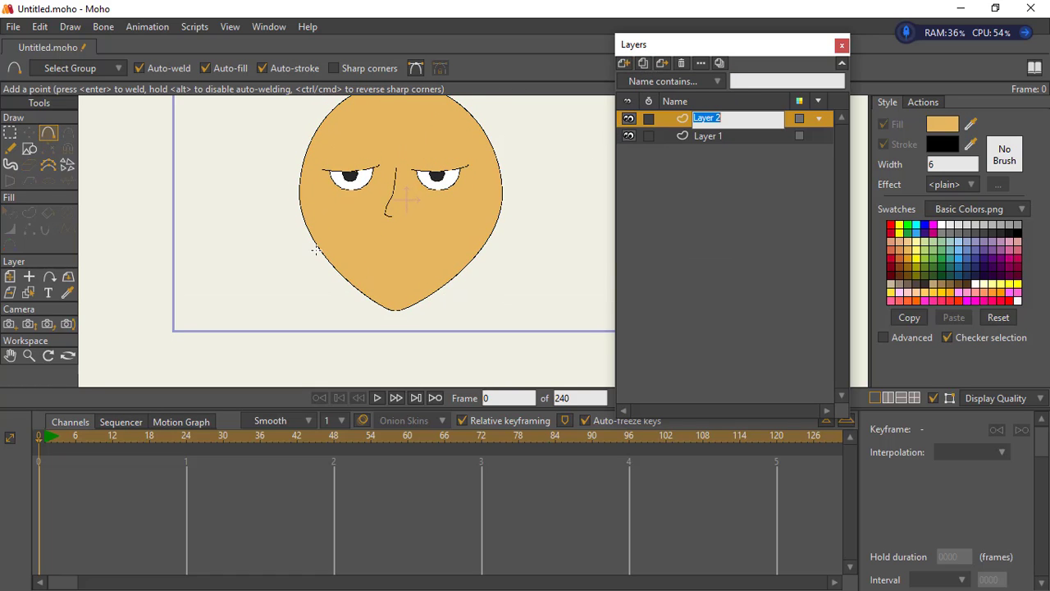
- Draw a closed six-point mouth shape with a dip in the upper lip, below the nose on the new layer
scroll(408, 232, "up", 1)
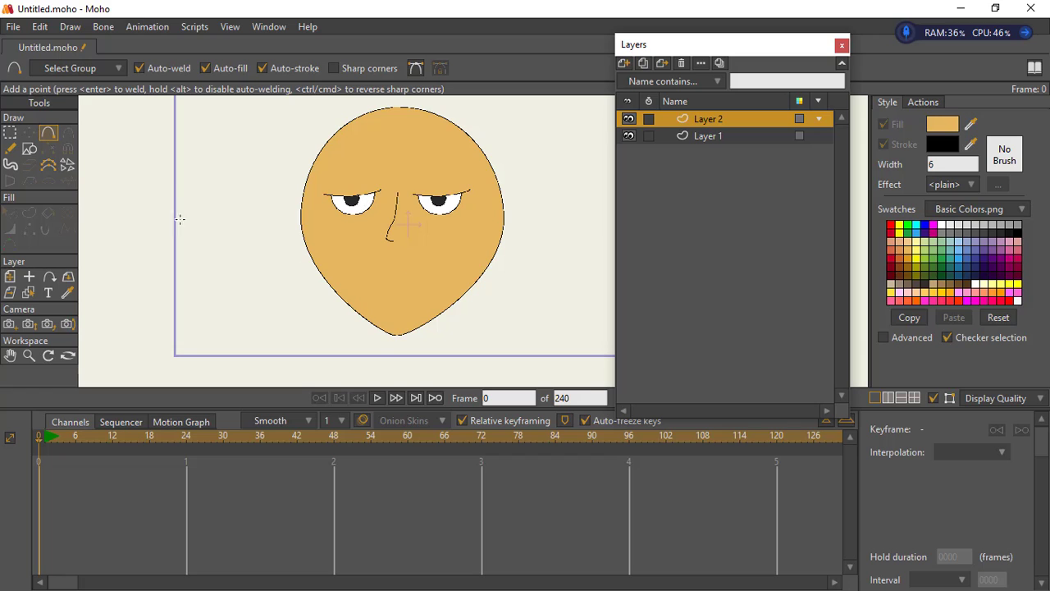
left_click(28, 355)
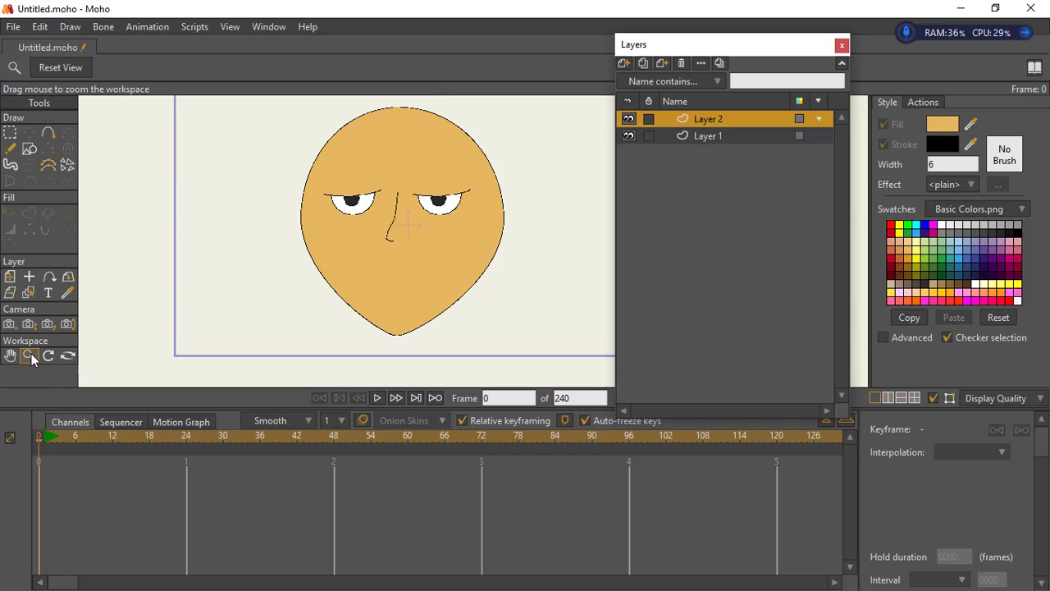
left_click_drag(484, 353, 435, 232)
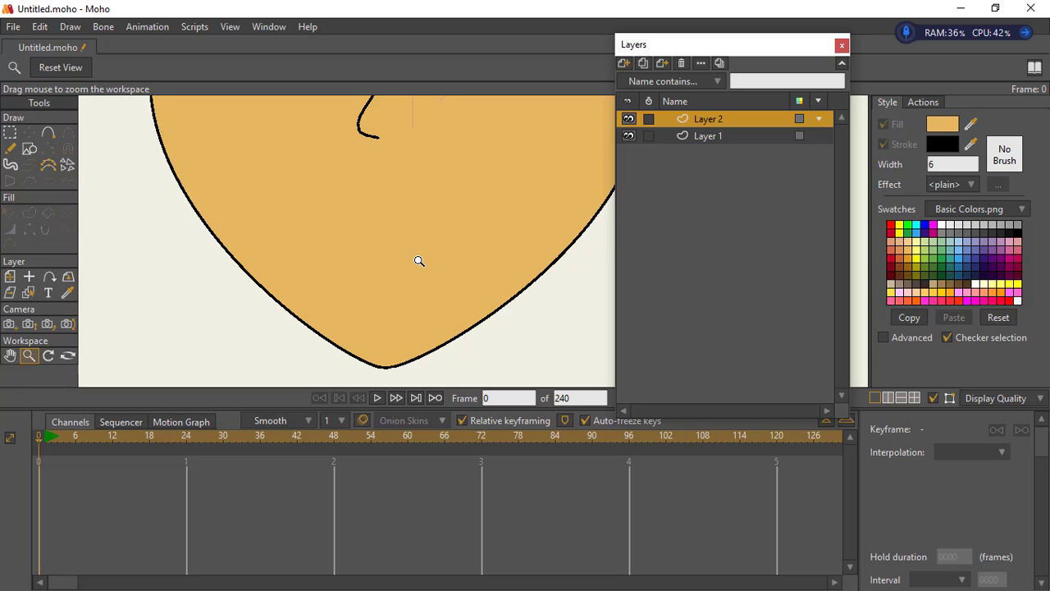
left_click(48, 133)
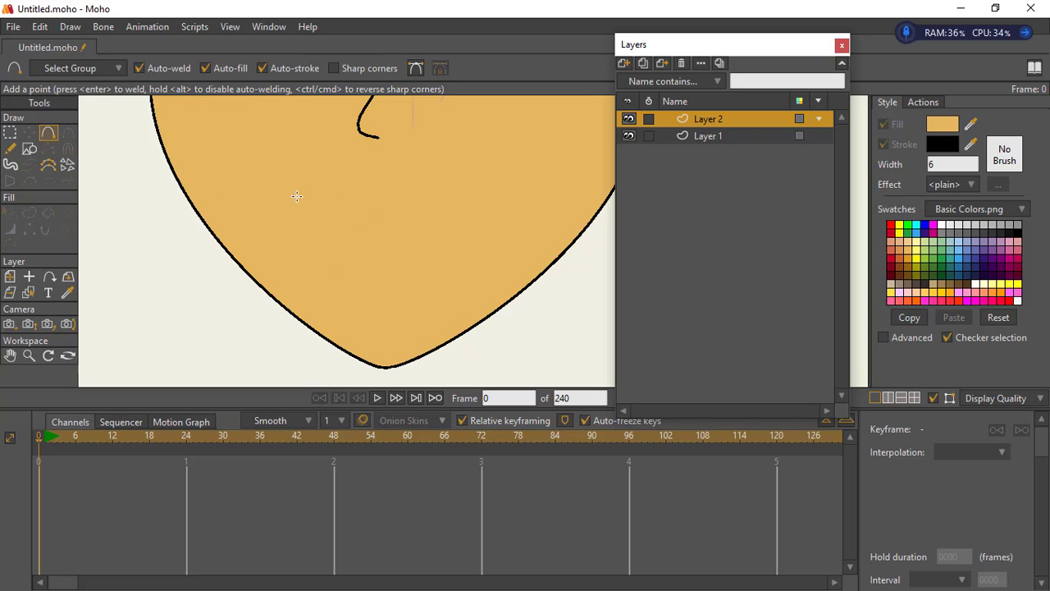
mouse_move(354, 204)
left_mouse_down()
mouse_move(375, 218)
mouse_move(395, 193)
mouse_move(464, 221)
left_mouse_up()
left_click(376, 217)
left_click_drag(351, 202, 464, 221)
left_click(9, 133)
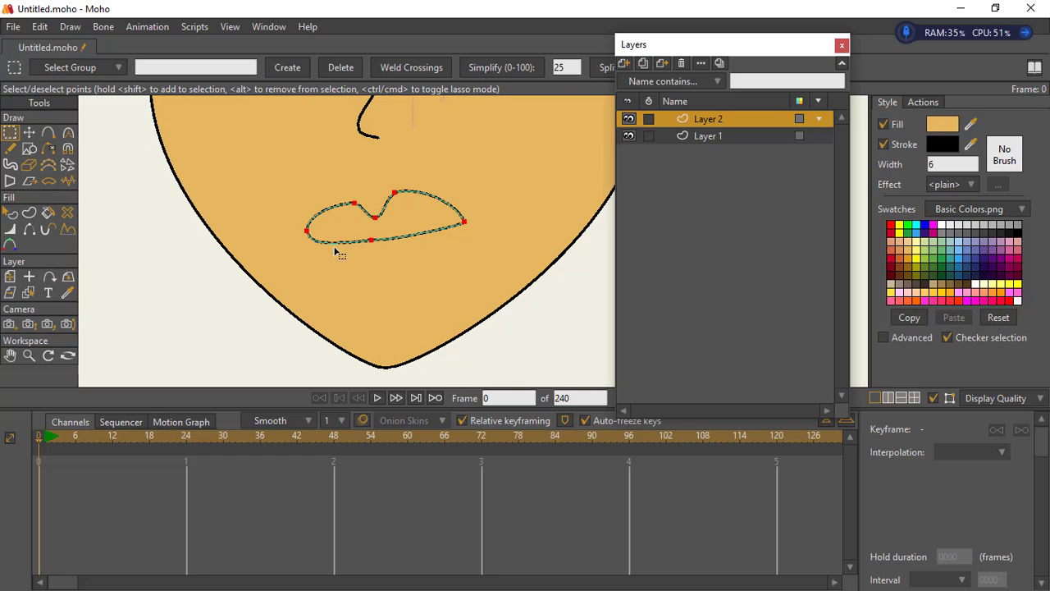
- Reposition the two upper-lip peaks, the central dip and the outer corner to make the mouth shape narrower and more even
left_click(29, 132)
left_click(9, 133)
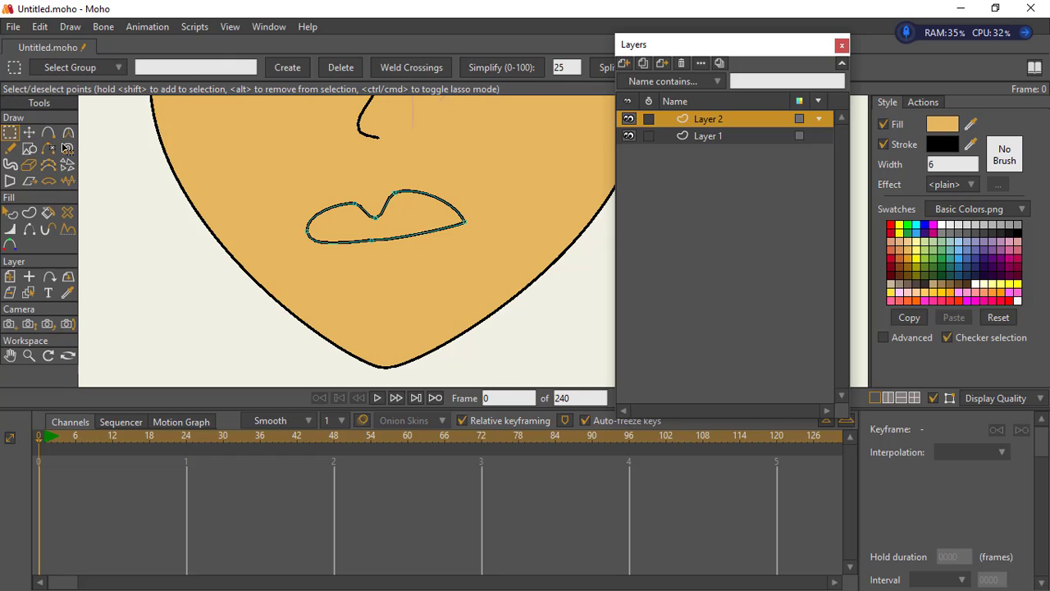
left_click(48, 132)
left_click(30, 136)
left_click_drag(354, 204, 394, 205)
left_click_drag(468, 222, 450, 234)
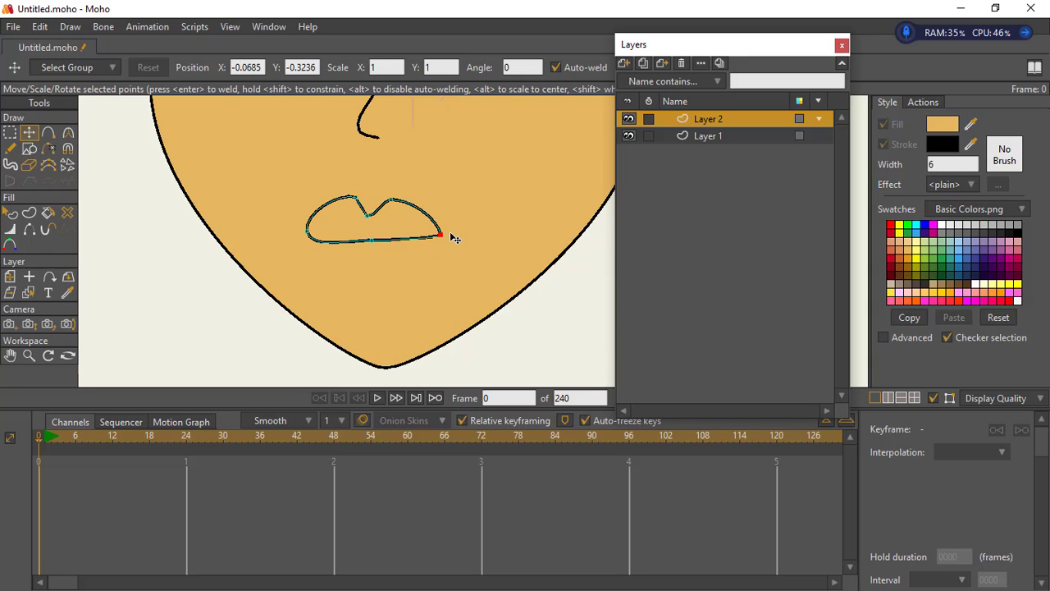
left_click_drag(352, 199, 393, 199)
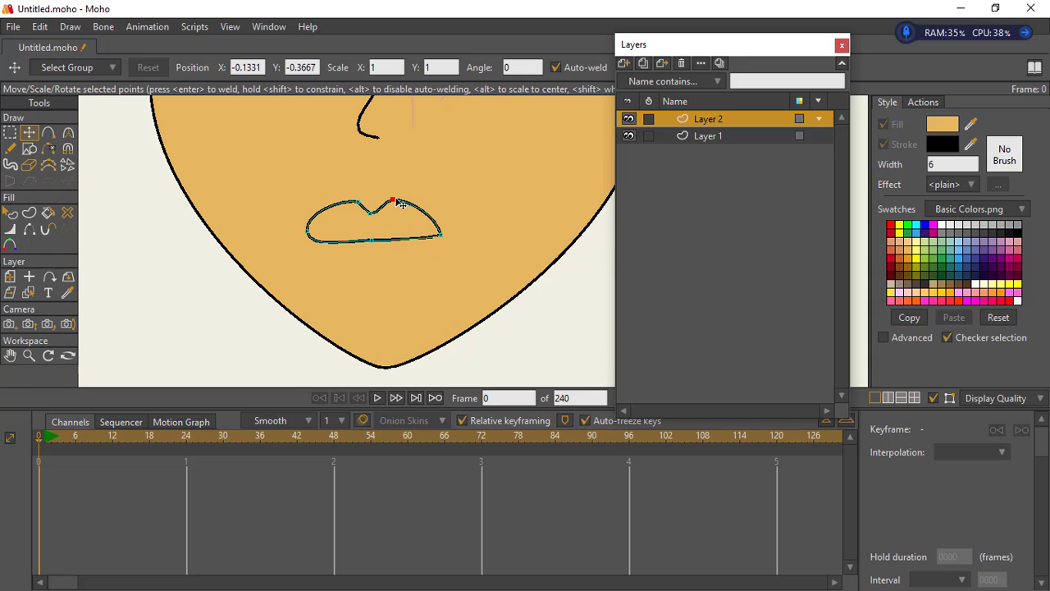
- Make both mouth corner points sharp and pull one corner slightly outward
left_click(310, 236)
left_click(443, 234)
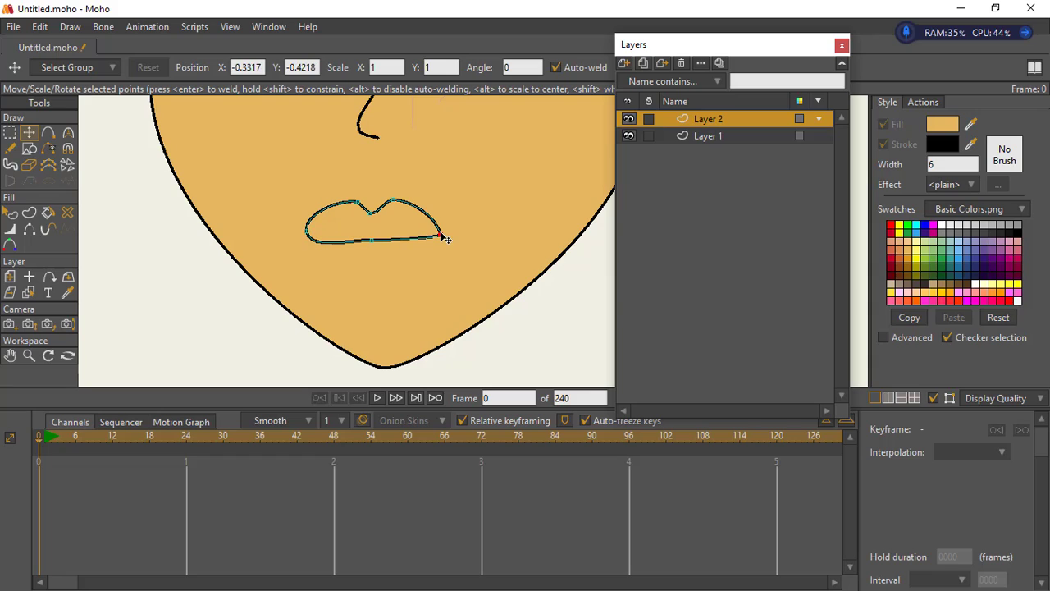
left_click(305, 233)
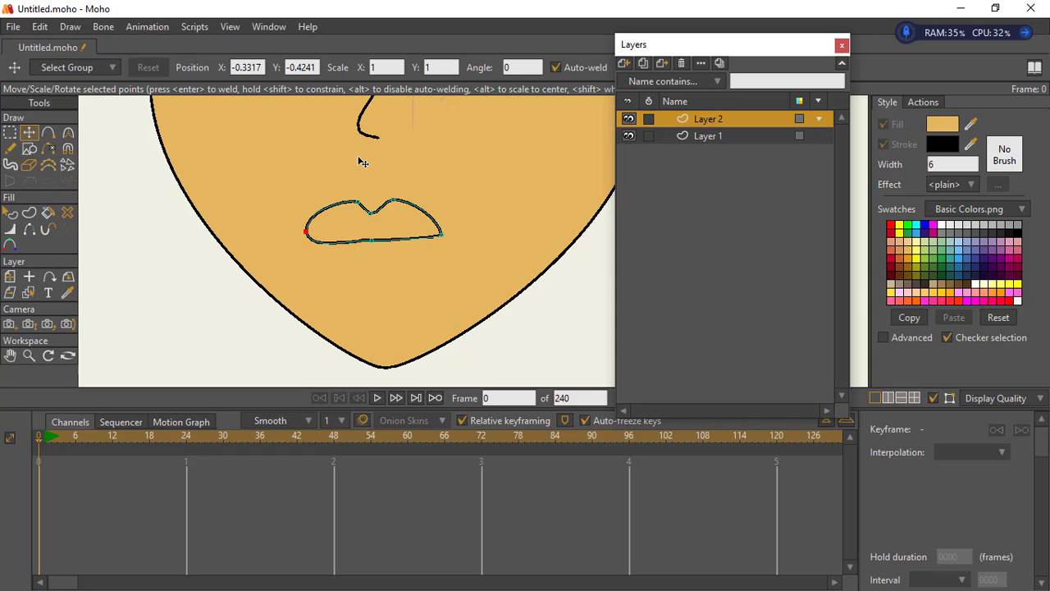
key("ctrl+p")
mouse_move(442, 235)
left_mouse_down()
mouse_move(472, 227)
mouse_move(459, 235)
left_mouse_up()
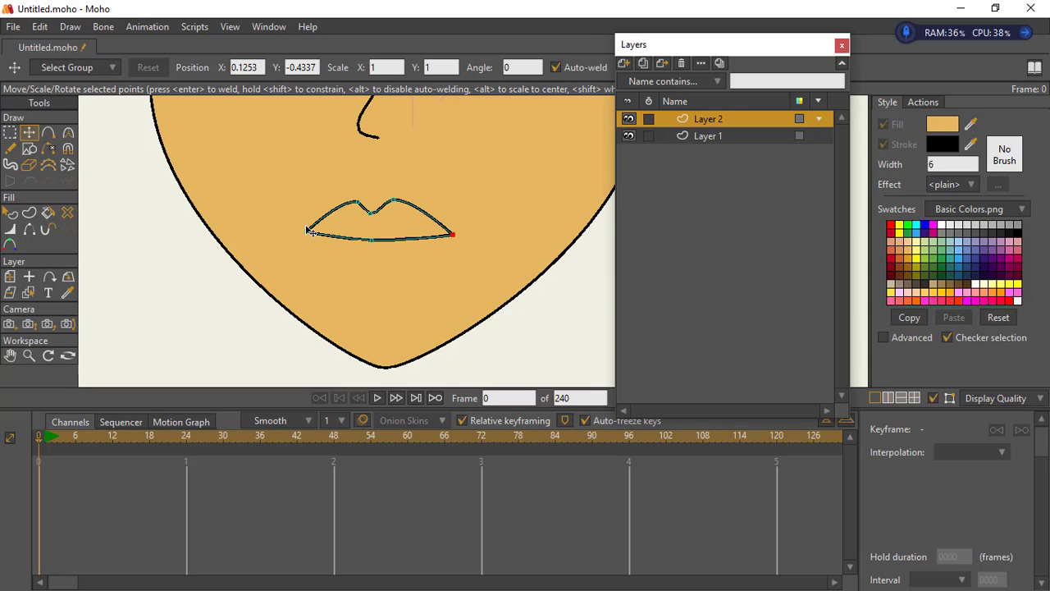
- Make the upper lip's dip and both peaks sharp, and adjust their positions into a shallow cupid's bow
left_click(374, 211)
key("ctrl+p")
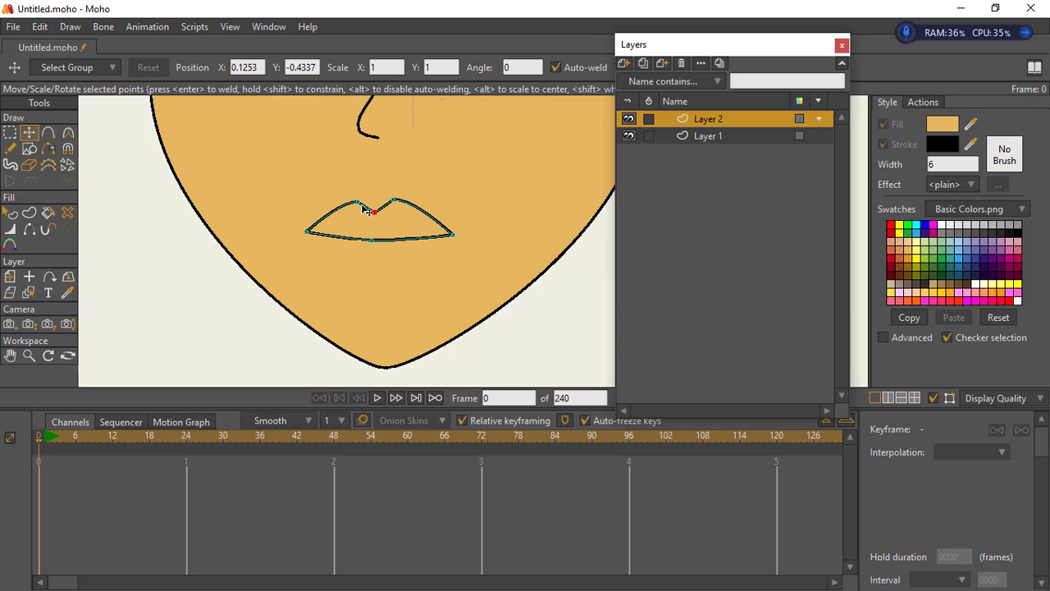
left_click_drag(362, 205, 378, 215)
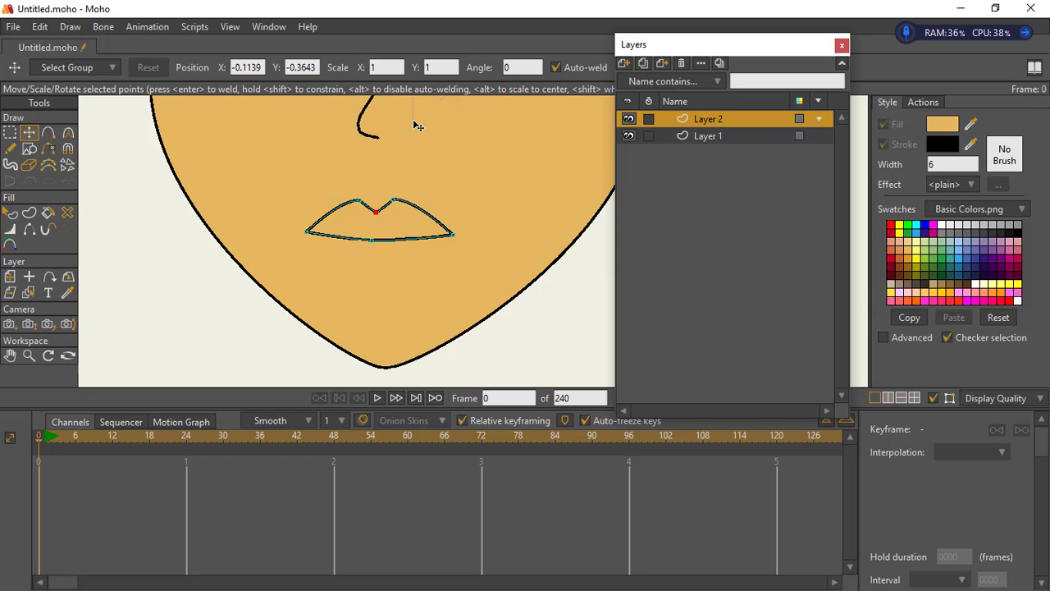
left_click_drag(403, 208, 352, 200)
left_click(401, 200)
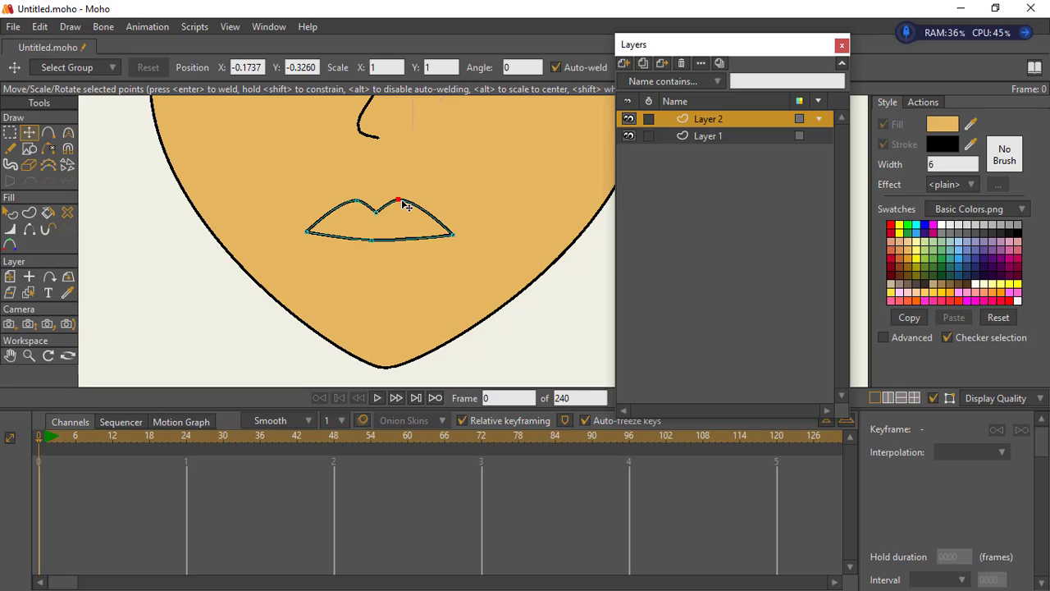
key("ctrl+p")
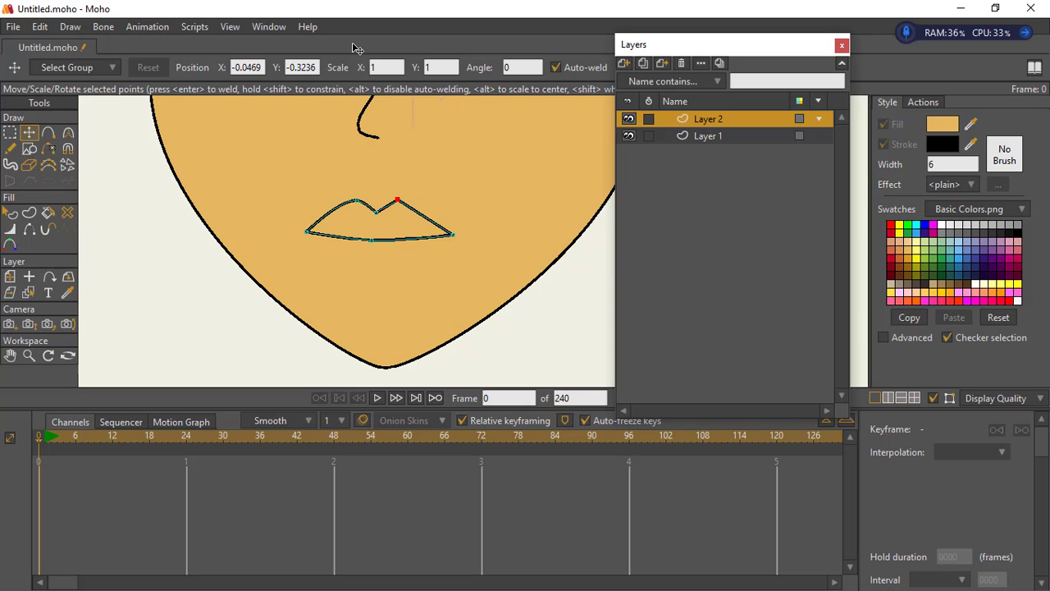
left_click(356, 200)
key("ctrl+p")
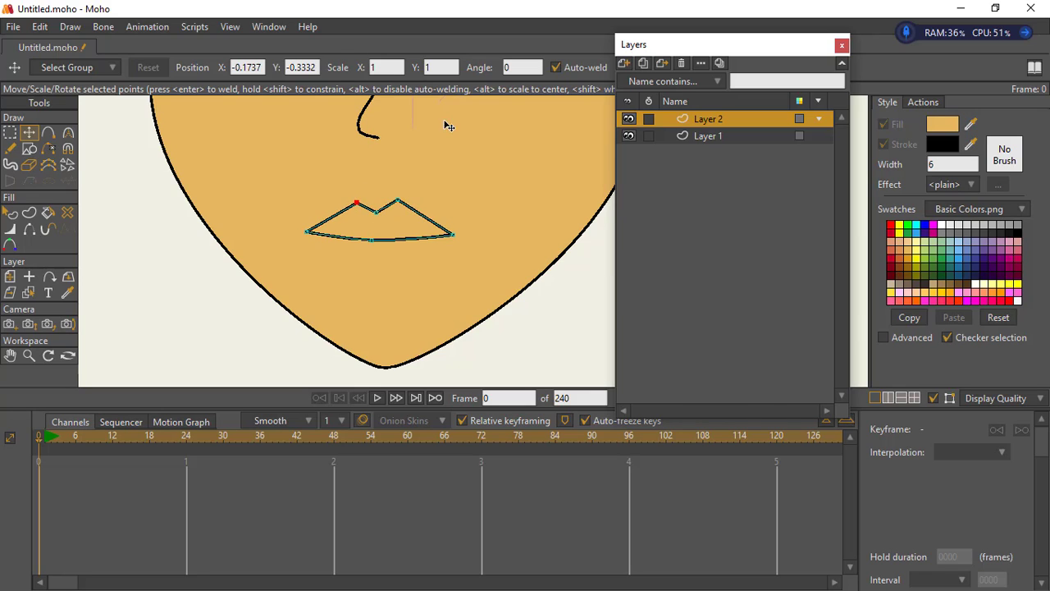
left_click_drag(378, 214, 405, 197)
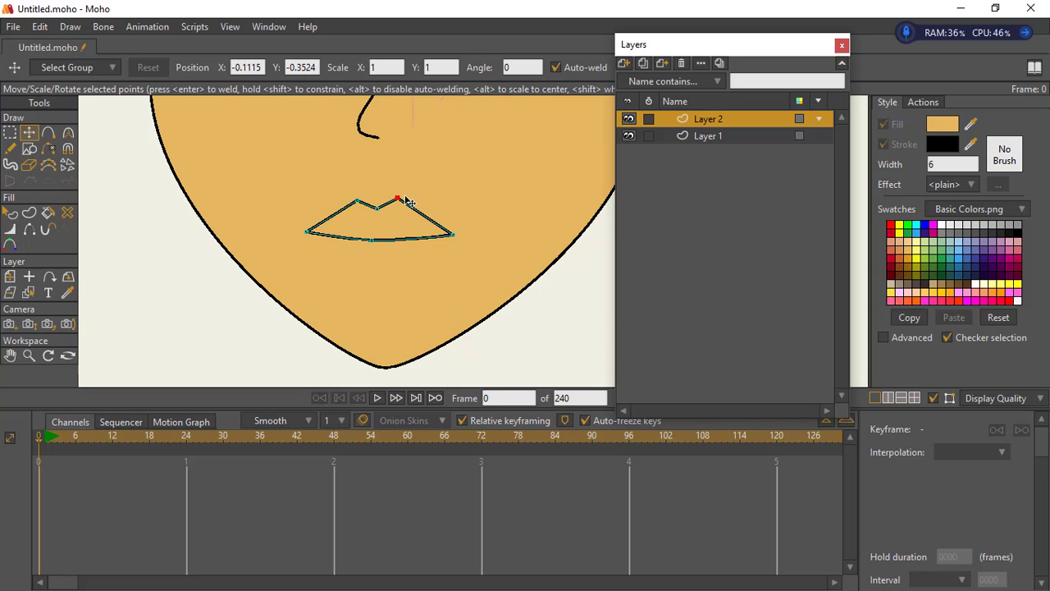
- Slightly curve the upper lip through its three top points with the Curvature tool
left_click(10, 132)
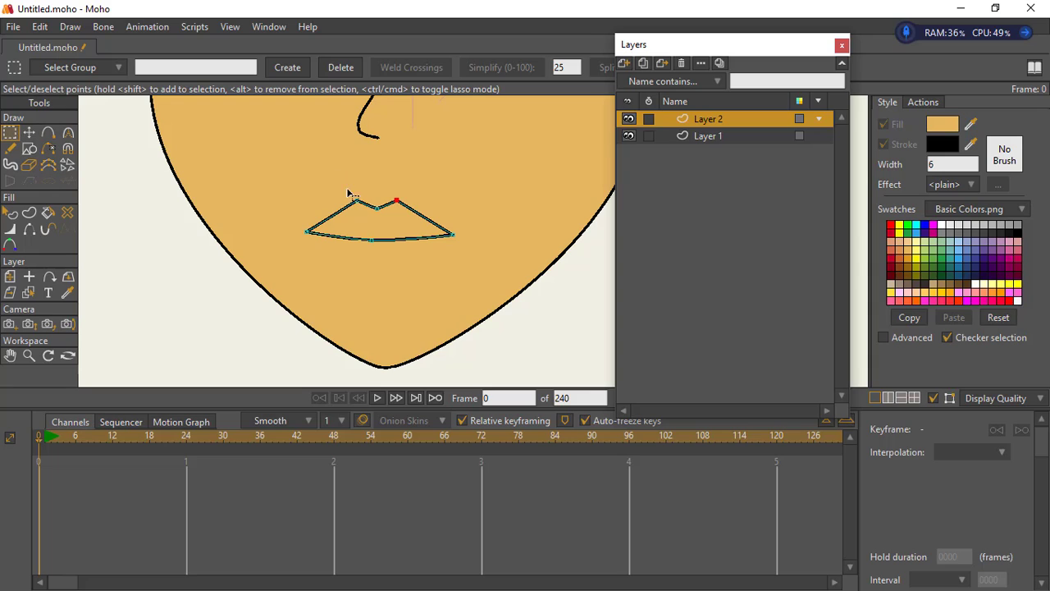
left_click_drag(337, 183, 488, 211)
left_click(67, 132)
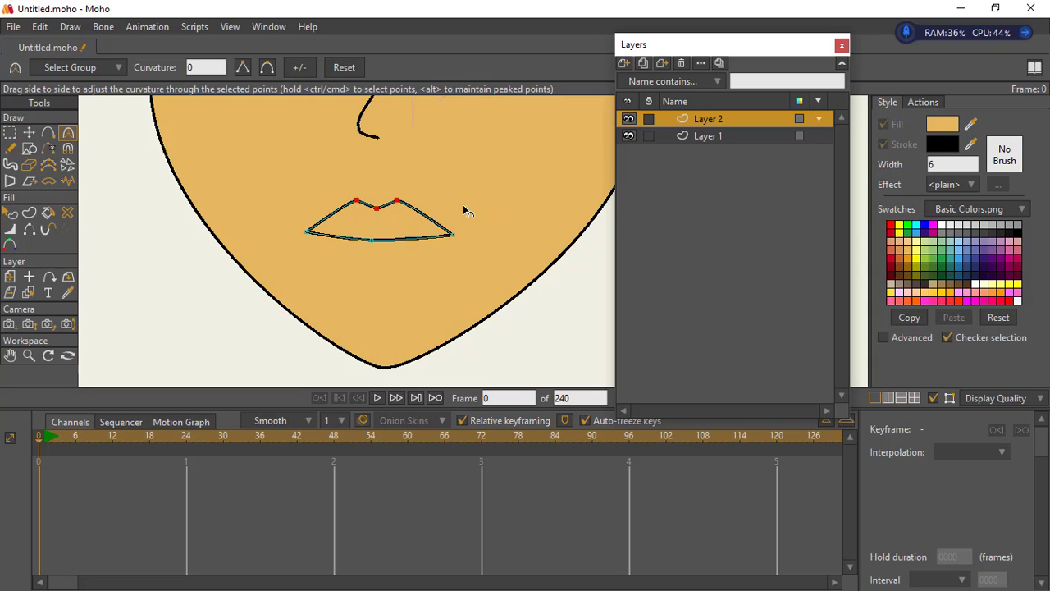
- Duplicate the whole lip shape, flip the copy vertically and place it directly below as the lower lip
left_click(10, 133)
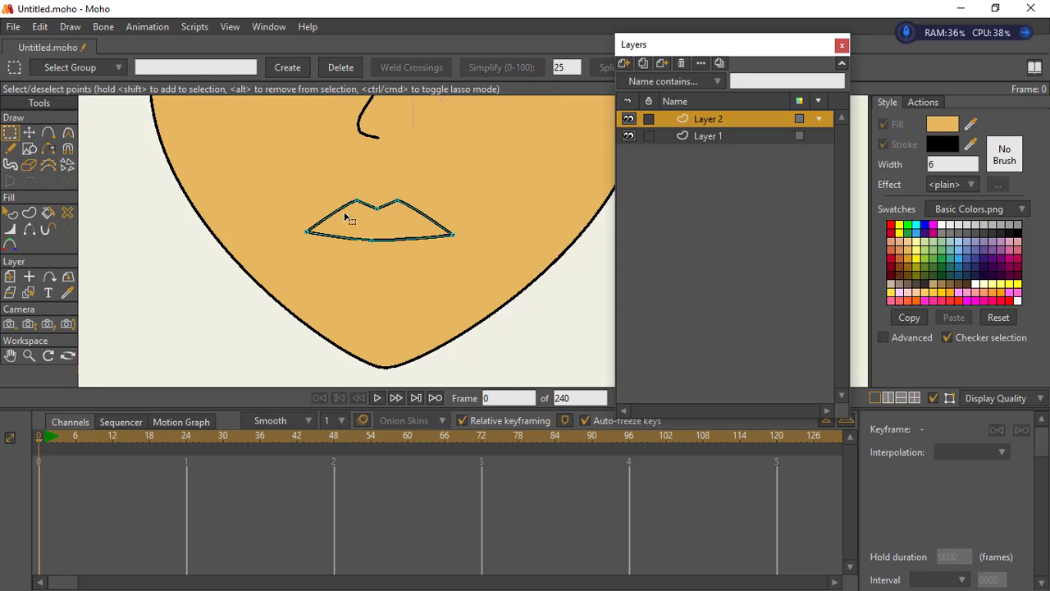
double_click(351, 238)
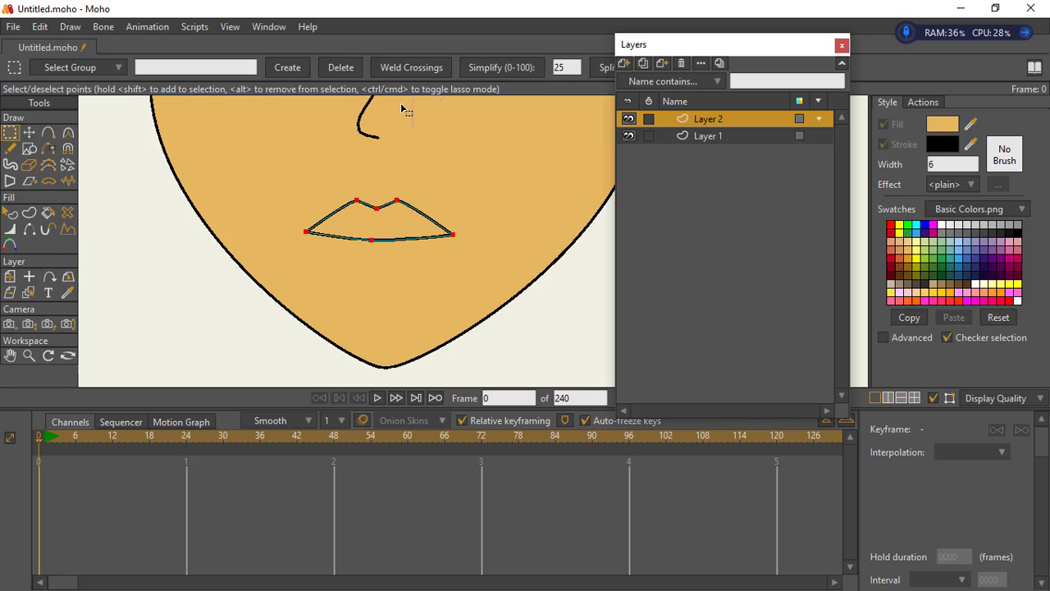
key("t")
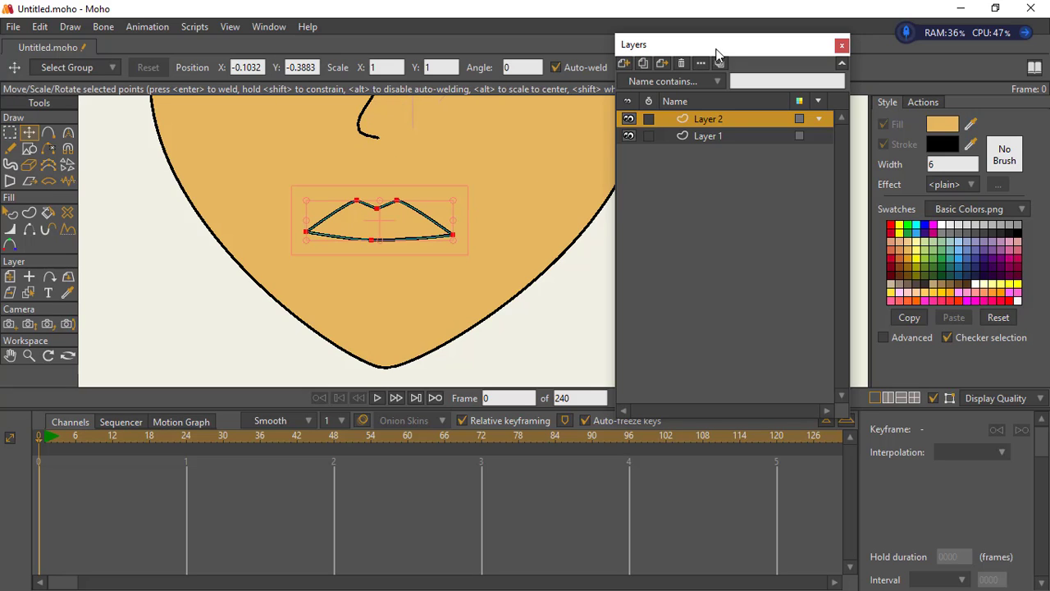
left_click_drag(718, 48, 730, 170)
left_click(828, 68)
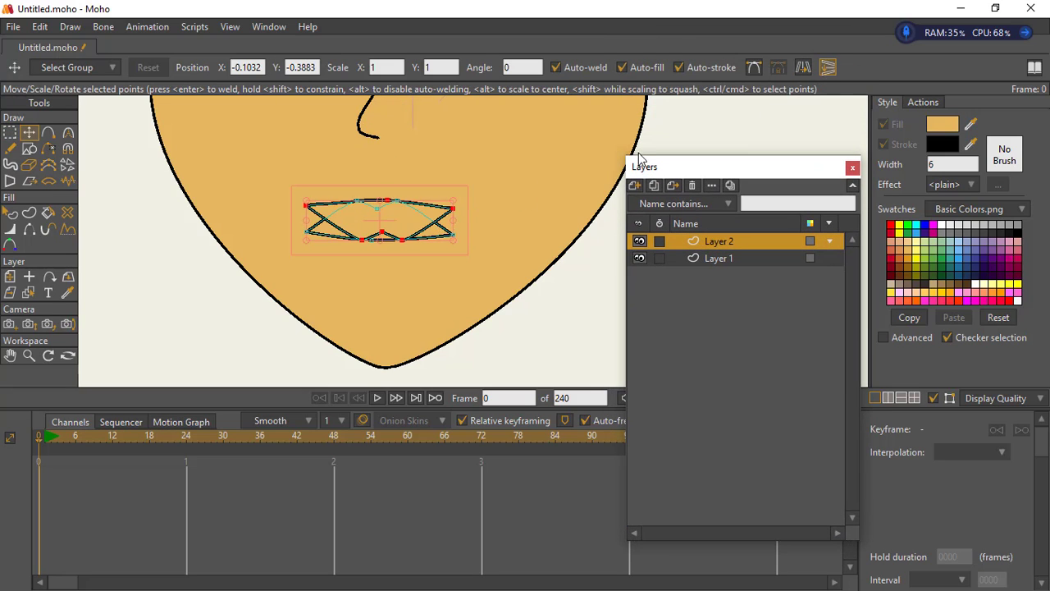
left_click_drag(384, 225, 383, 273)
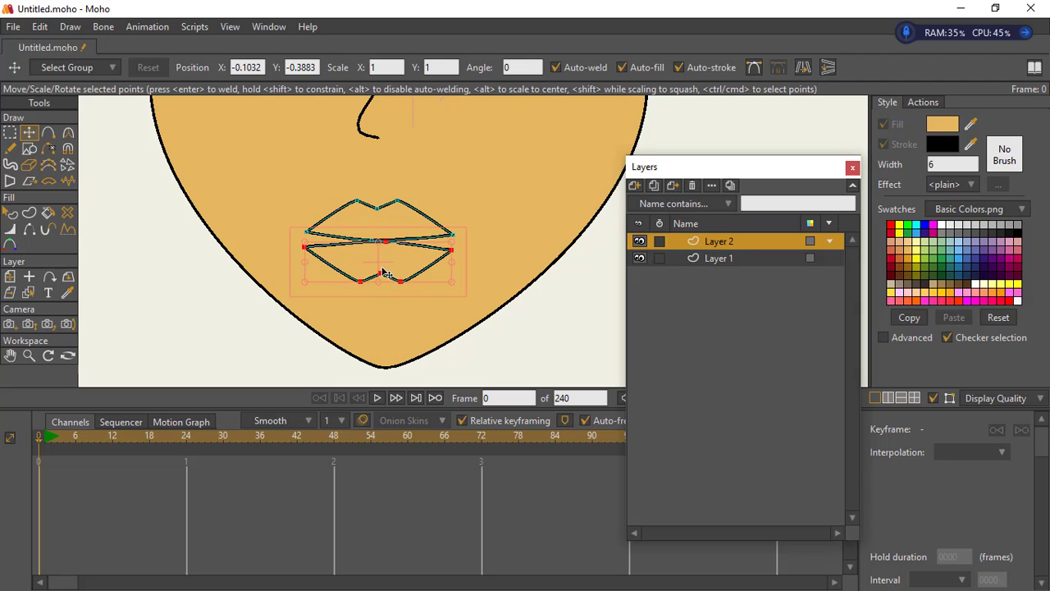
- Align the lower lip's corners and top middle point with the upper lip, and flatten its bottom edge
left_click(10, 132)
left_click(100, 175)
left_click(30, 132)
left_click_drag(387, 246, 373, 242)
left_click_drag(452, 247, 452, 237)
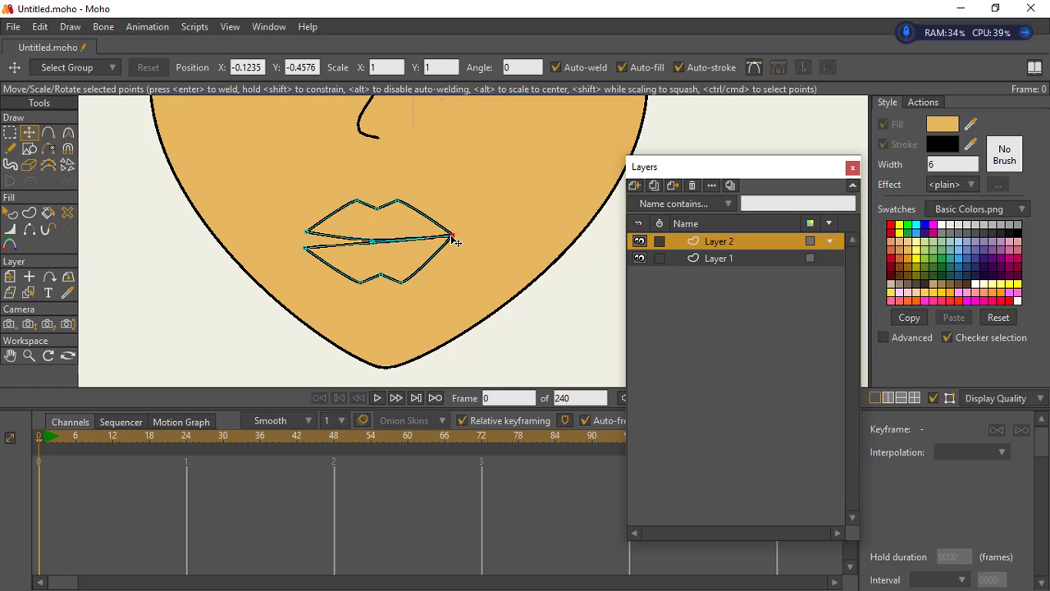
left_click_drag(306, 250, 306, 234)
mouse_move(380, 274)
left_mouse_down()
mouse_move(378, 284)
mouse_move(347, 283)
mouse_move(396, 285)
left_mouse_up()
mouse_move(374, 287)
left_mouse_down()
mouse_move(397, 278)
mouse_move(355, 281)
mouse_move(375, 282)
left_mouse_up()
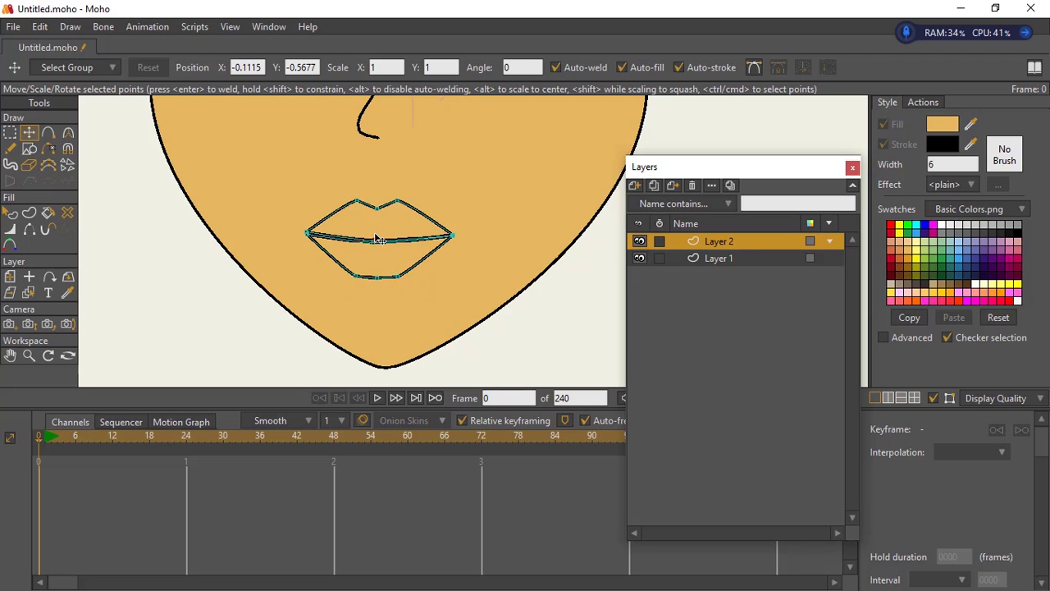
- Scale down all points of both lips together, keeping the mouth centred beneath the nose
left_click(375, 240)
left_click(29, 355)
left_click_drag(498, 322, 477, 304)
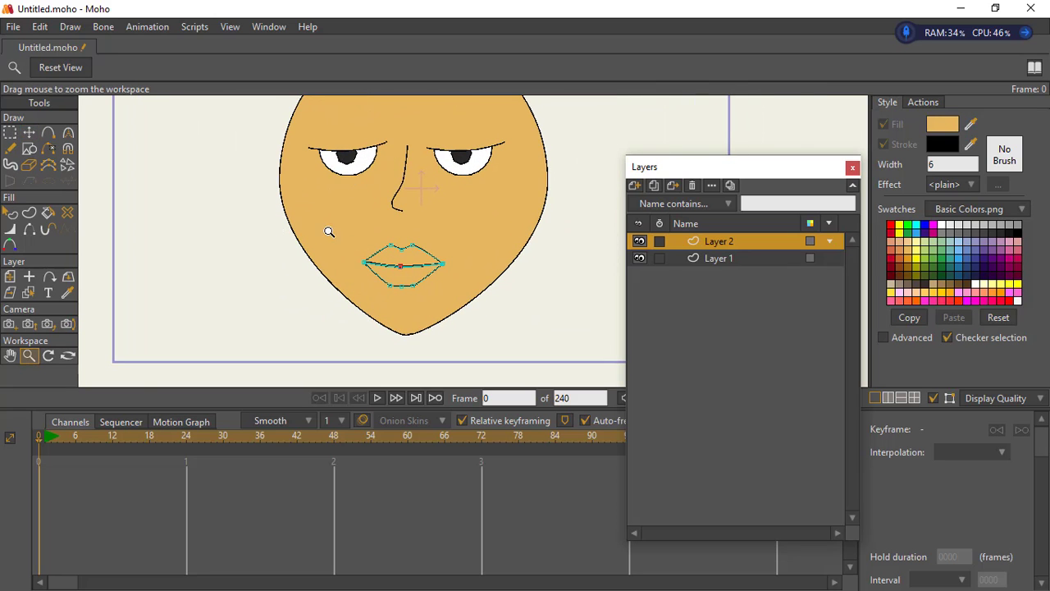
left_click_drag(389, 340, 413, 318)
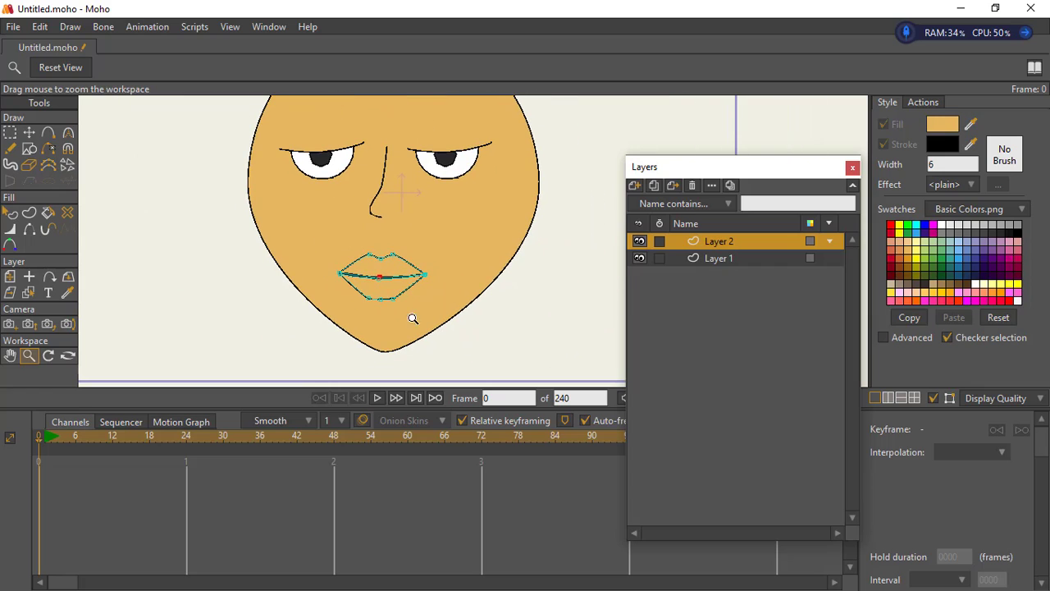
left_click(9, 132)
left_click_drag(309, 233, 461, 332)
left_click(29, 132)
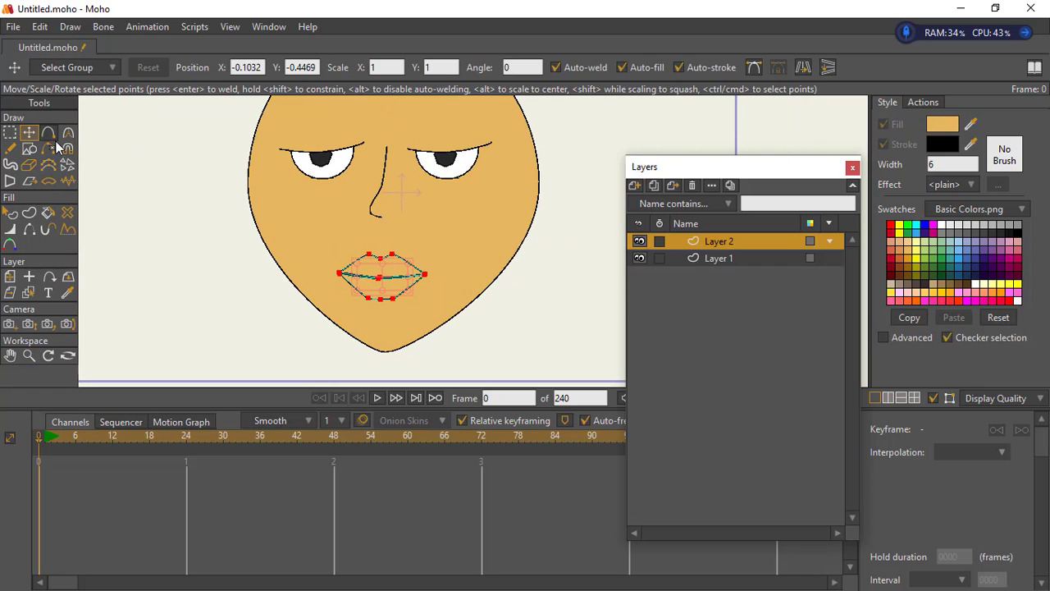
left_click_drag(410, 269, 382, 274)
- Fill the lower lip shape with pink (#D36D9D)
left_click(30, 356)
mouse_move(435, 323)
left_mouse_down()
mouse_move(251, 323)
mouse_move(443, 323)
left_mouse_up()
left_click_drag(316, 311, 401, 325)
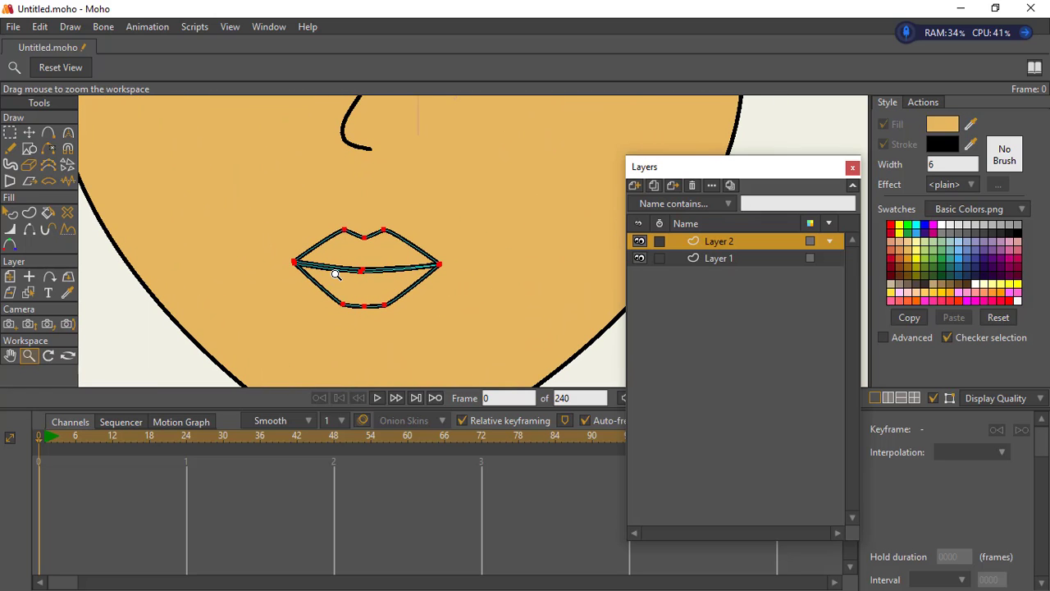
left_click_drag(359, 287, 400, 329)
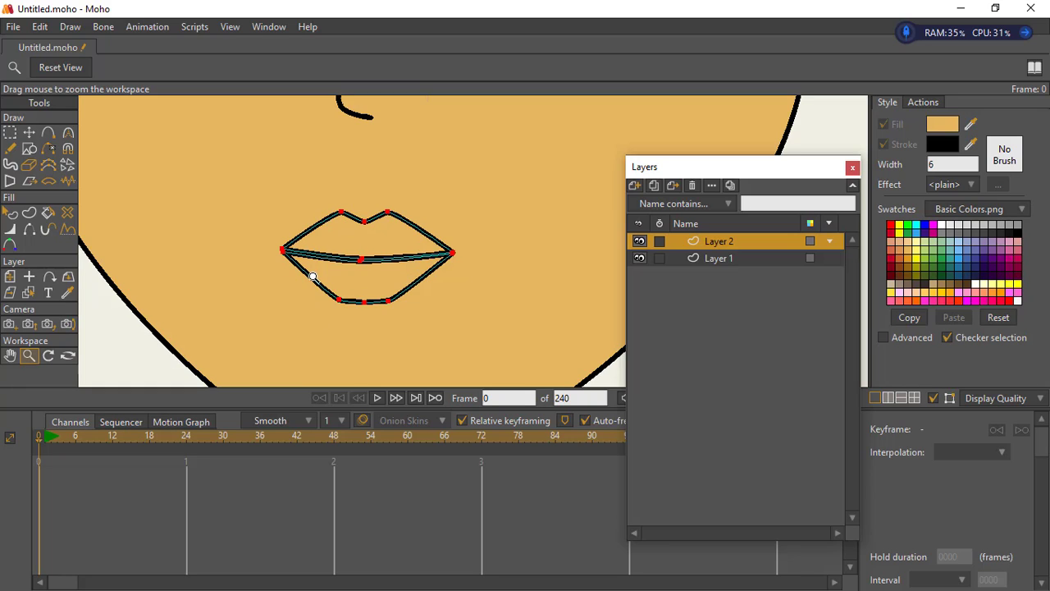
left_click(10, 229)
left_click(10, 213)
left_click(307, 238)
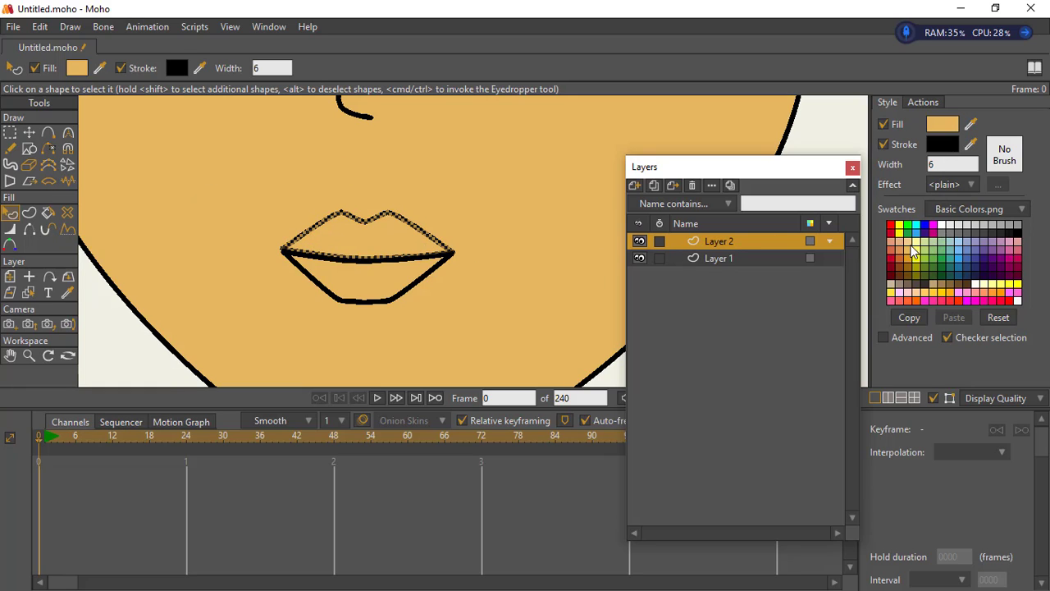
left_click(382, 288)
left_click_drag(1013, 251, 989, 255)
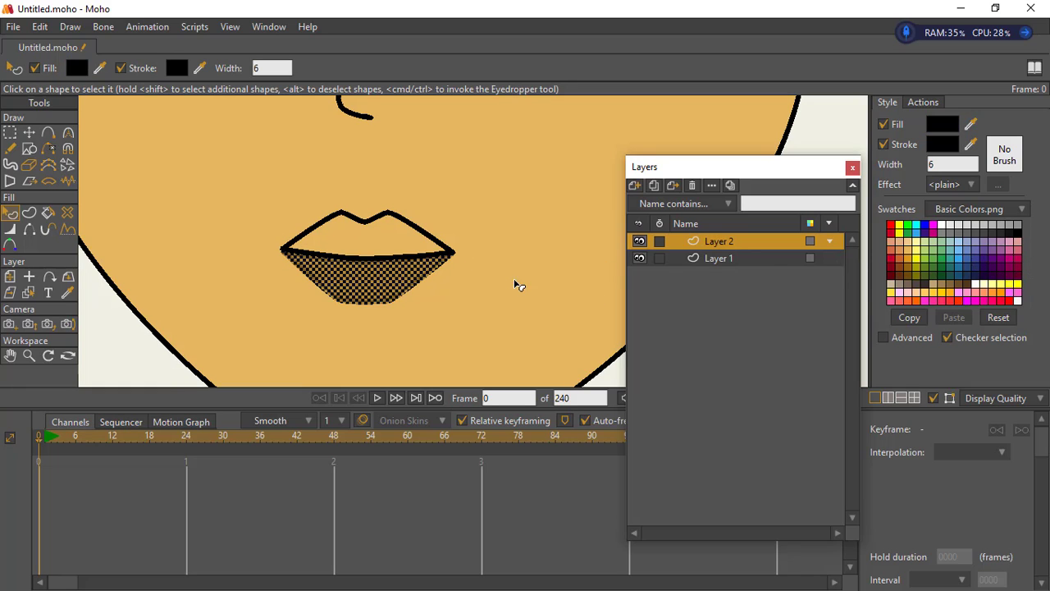
left_click(1010, 251)
left_click(383, 285)
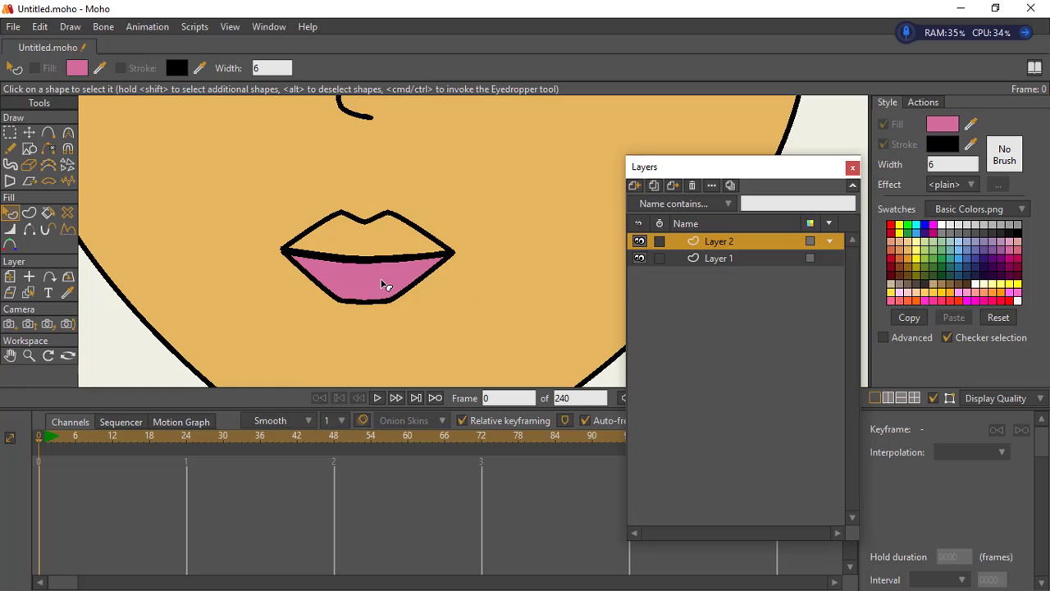
- Copy the lower lip's pink style onto the upper lip with the Eyedropper tool
left_click(378, 241)
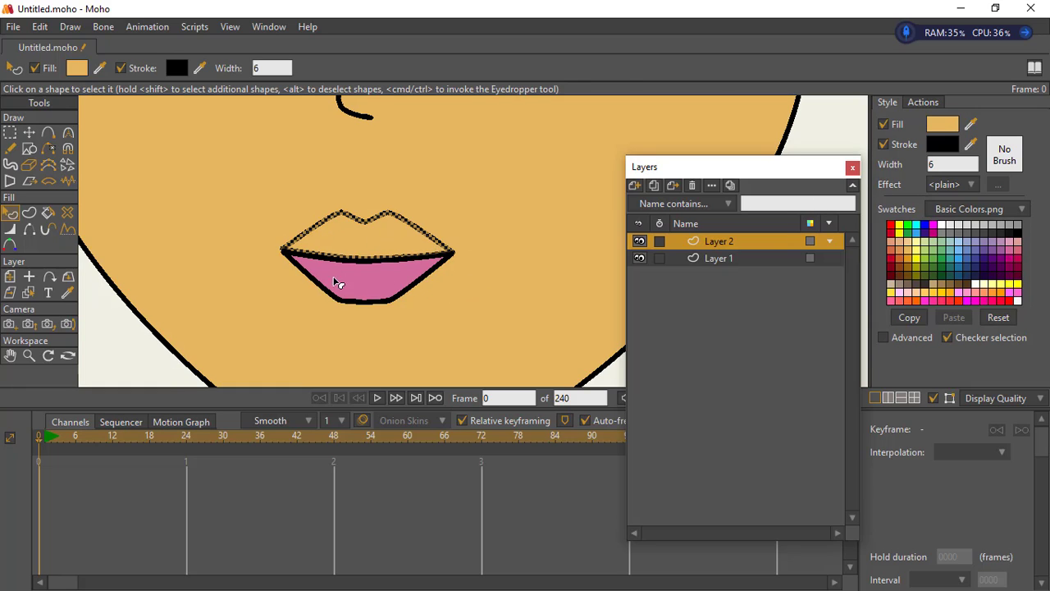
left_click(67, 292)
left_click(387, 288)
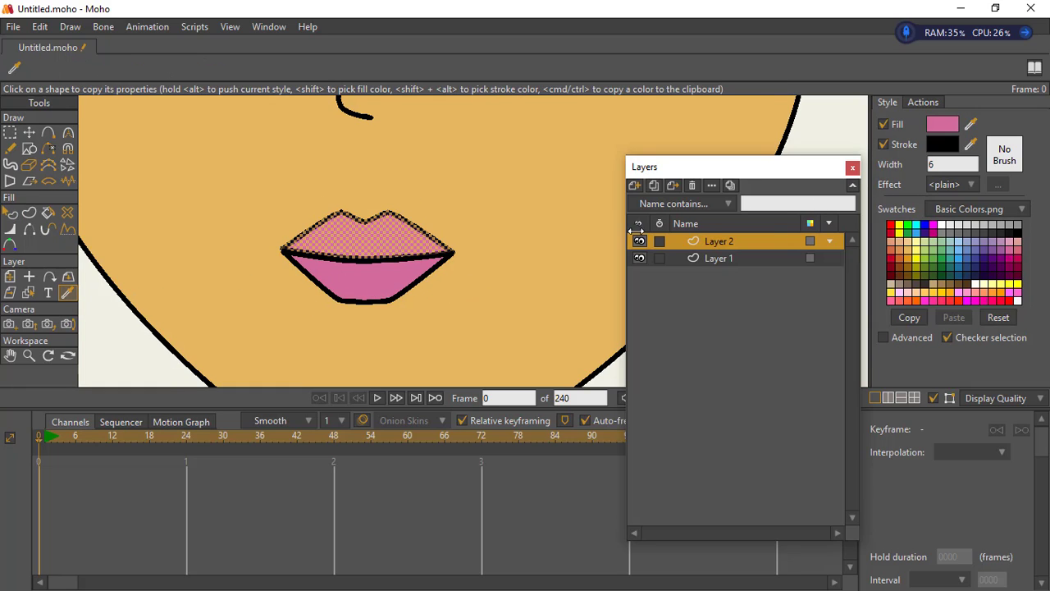
- Lighten the upper lip's fill to #E388B3 and deselect the mouth points
left_click(942, 124)
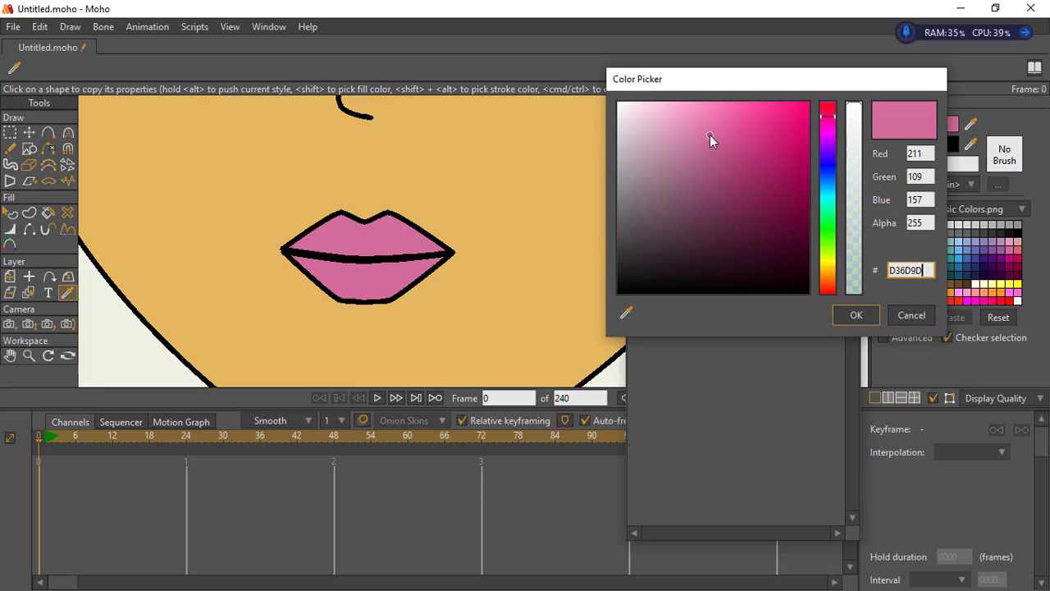
left_click_drag(710, 136, 694, 124)
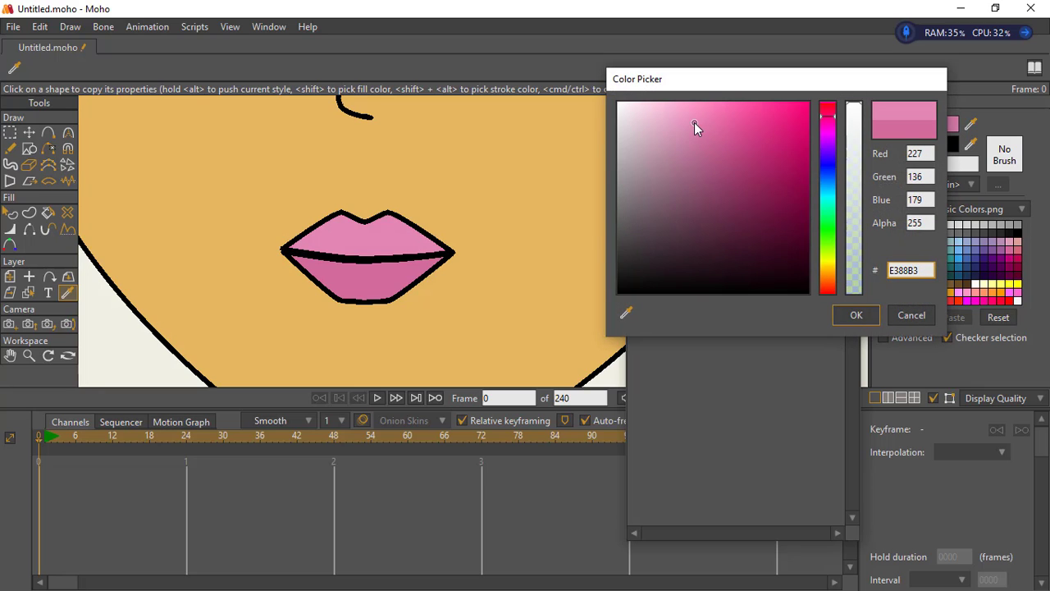
left_click(855, 315)
left_click(29, 355)
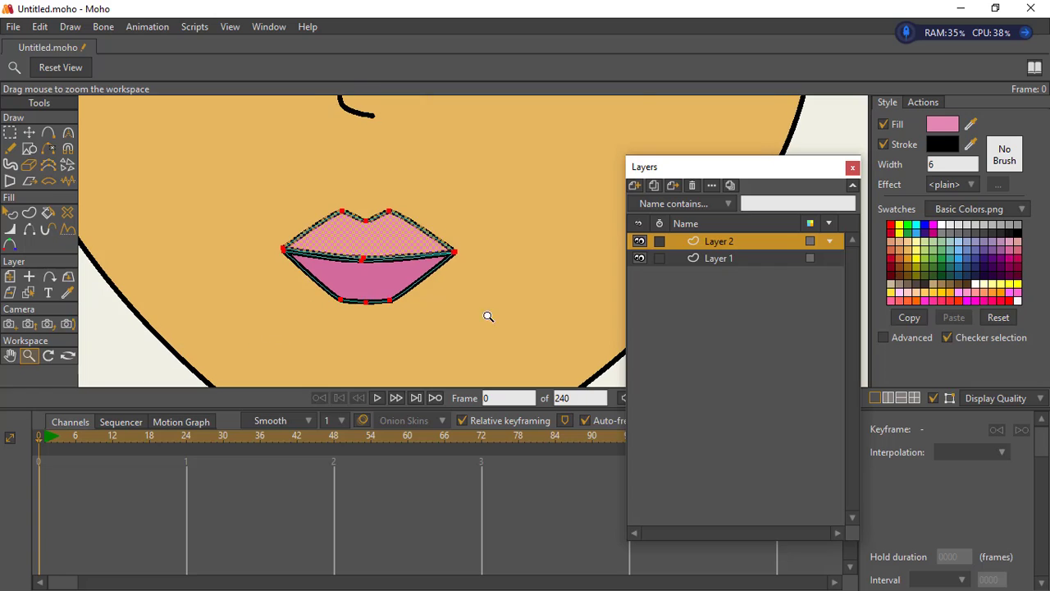
left_click_drag(487, 316, 370, 281)
left_click(10, 132)
left_click(269, 205)
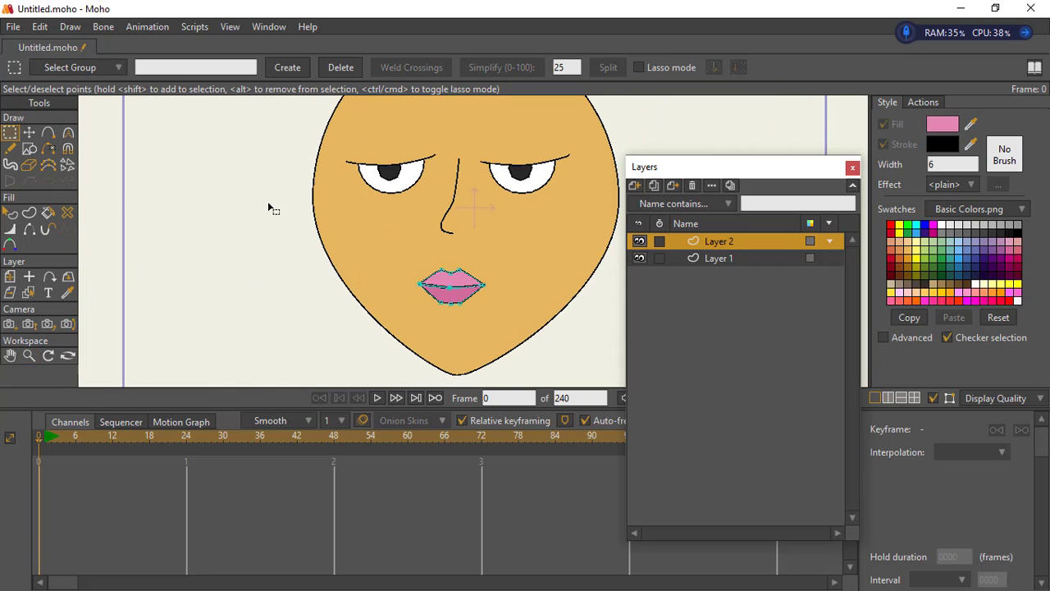
- Rename the mouth layer, Layer 2, as "lip"
left_click_drag(461, 206, 411, 223)
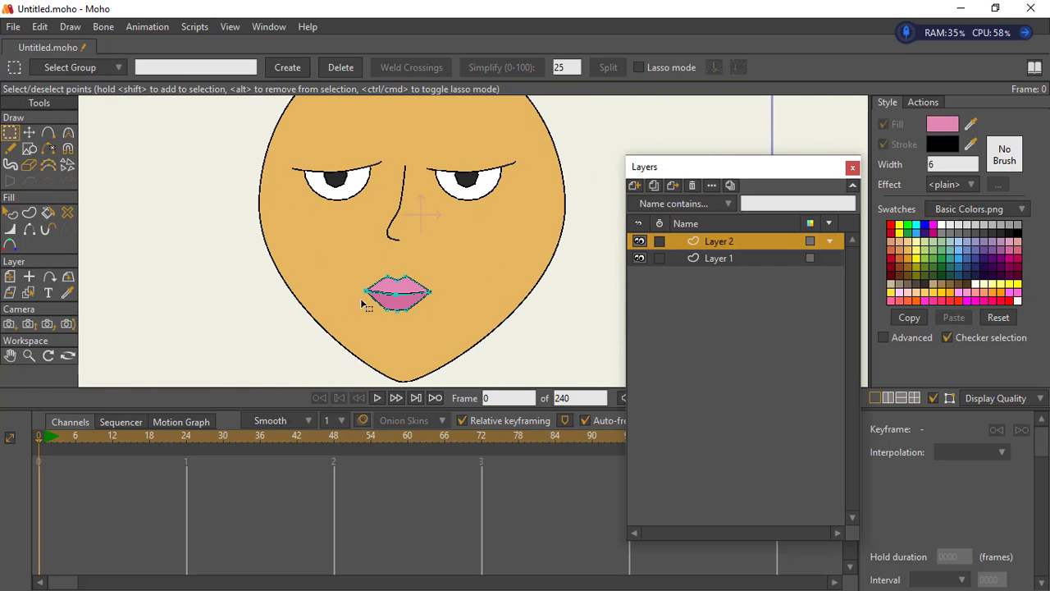
left_click(29, 355)
left_click_drag(387, 308, 462, 223)
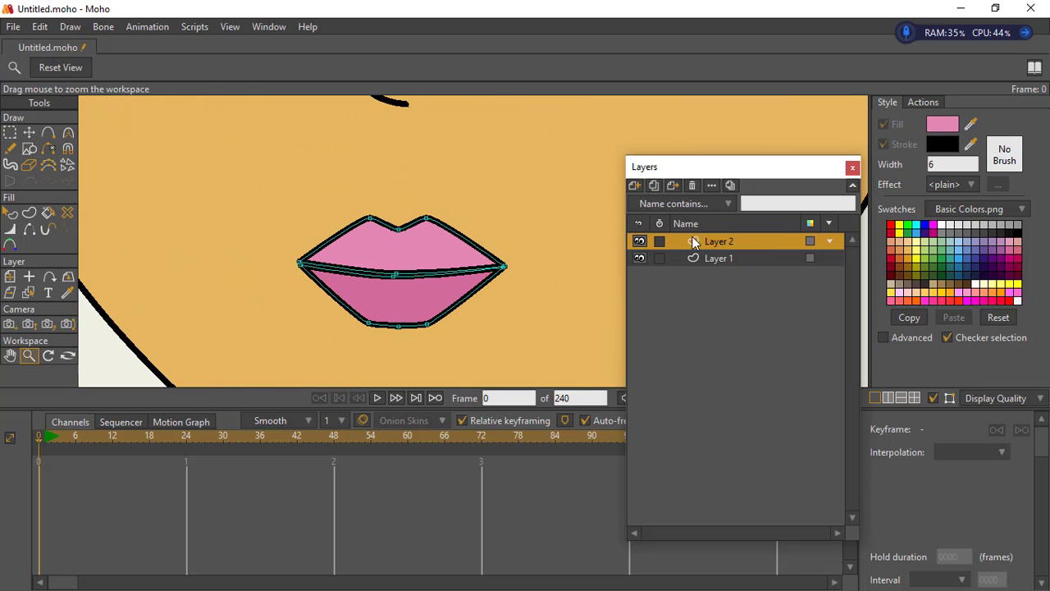
double_click(729, 245)
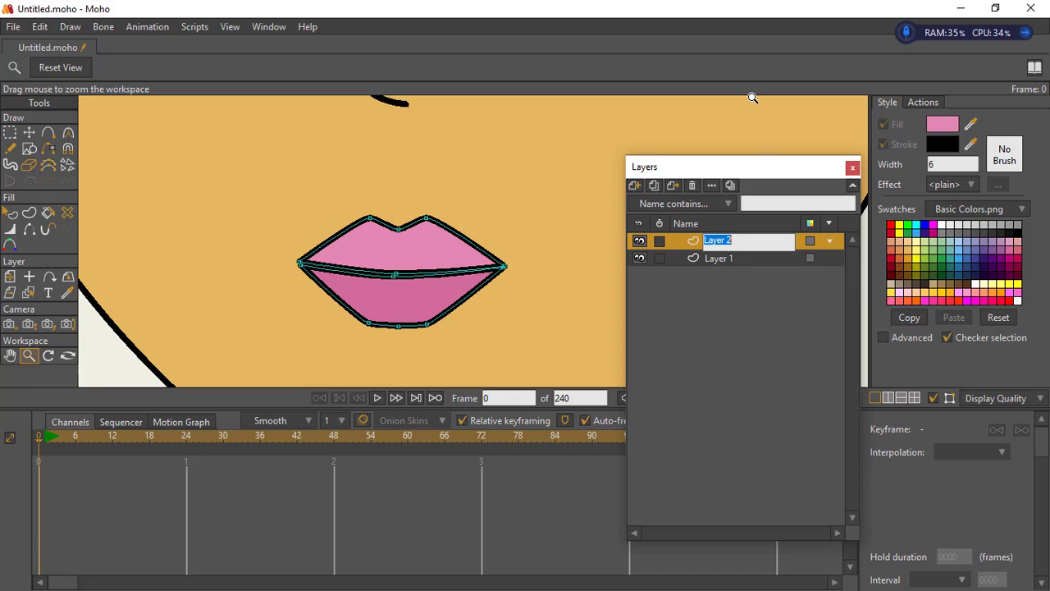
key("BackSpace")
key("Return")
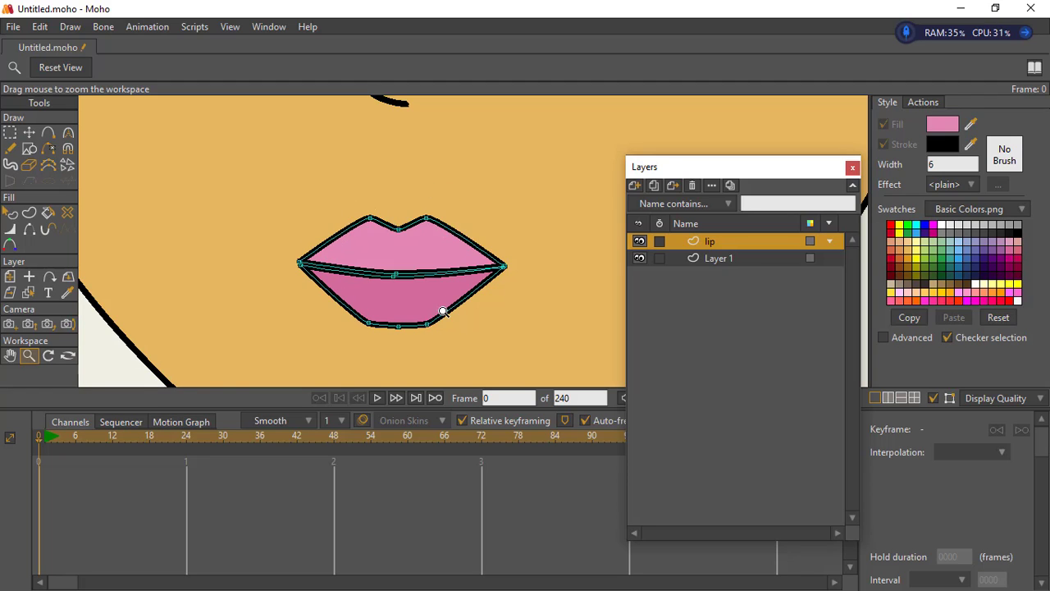
- Add a new vector layer above the lip layer
left_click_drag(443, 312, 320, 264)
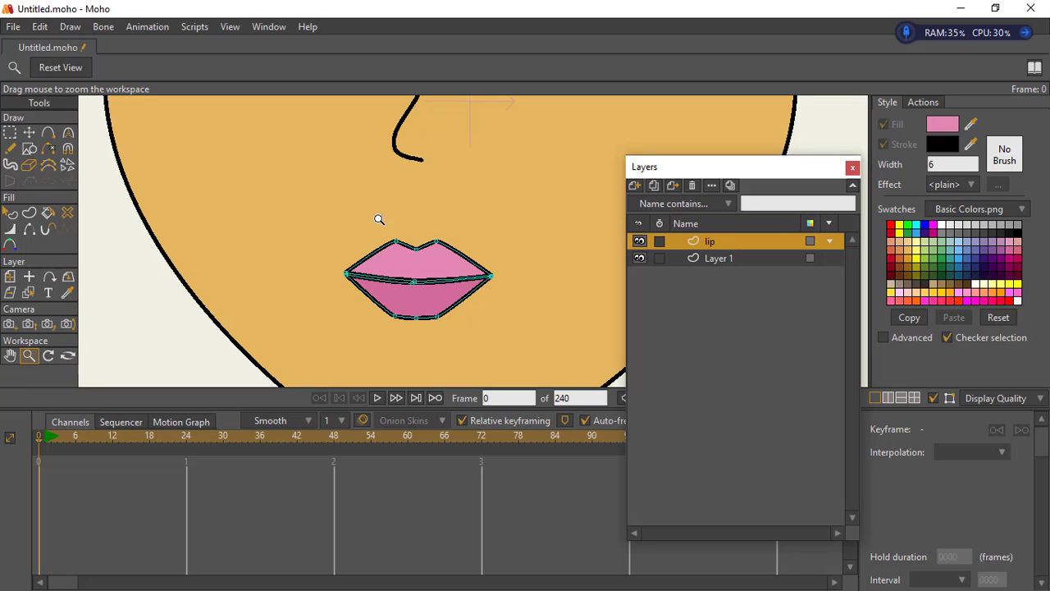
left_click(9, 133)
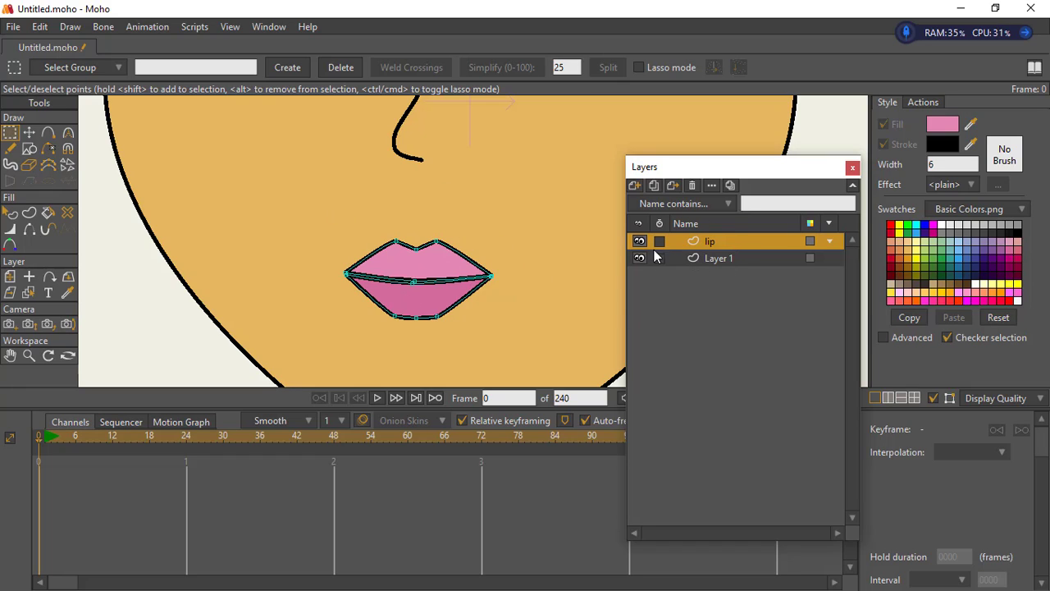
left_click(634, 185)
left_click(642, 204)
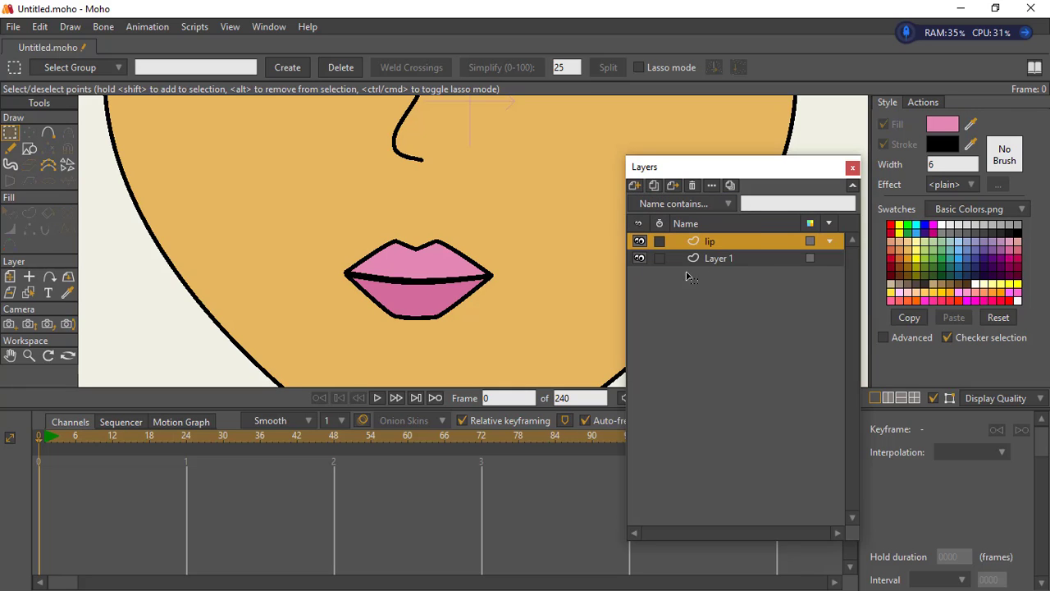
left_click(688, 244)
- Trace a closed shape around both lips on the new layer with Add Point and fill it with black
key("a")
left_click_drag(354, 272, 388, 248)
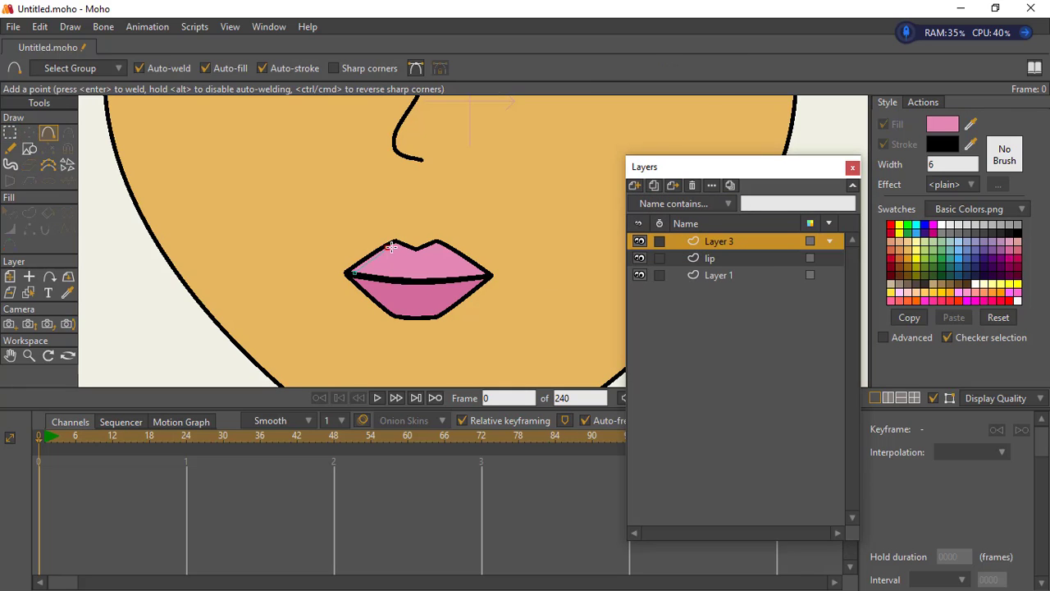
left_click(433, 248)
left_click(488, 273)
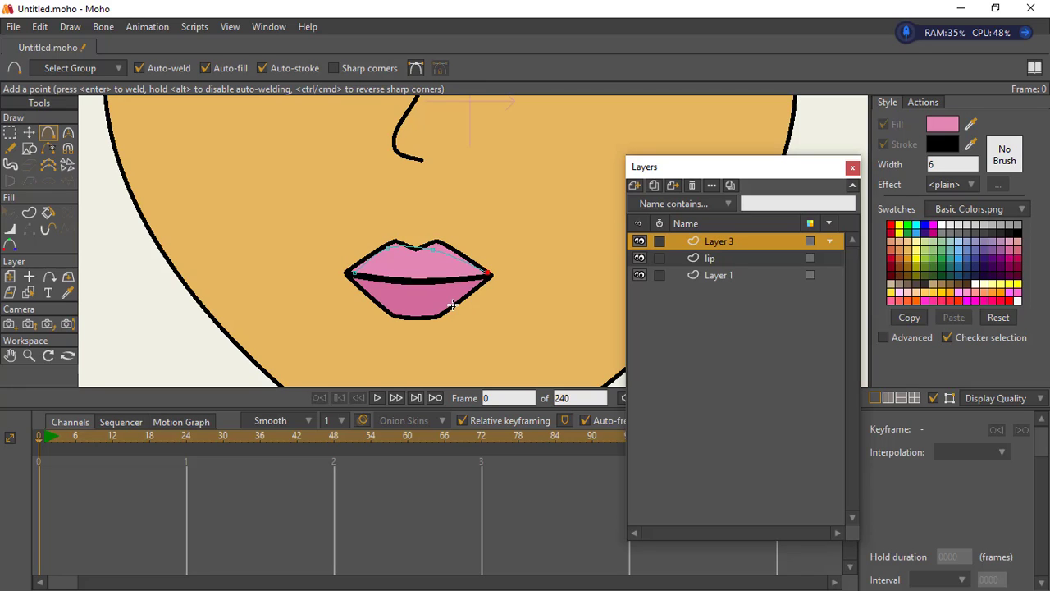
left_click(457, 298)
left_click(355, 273)
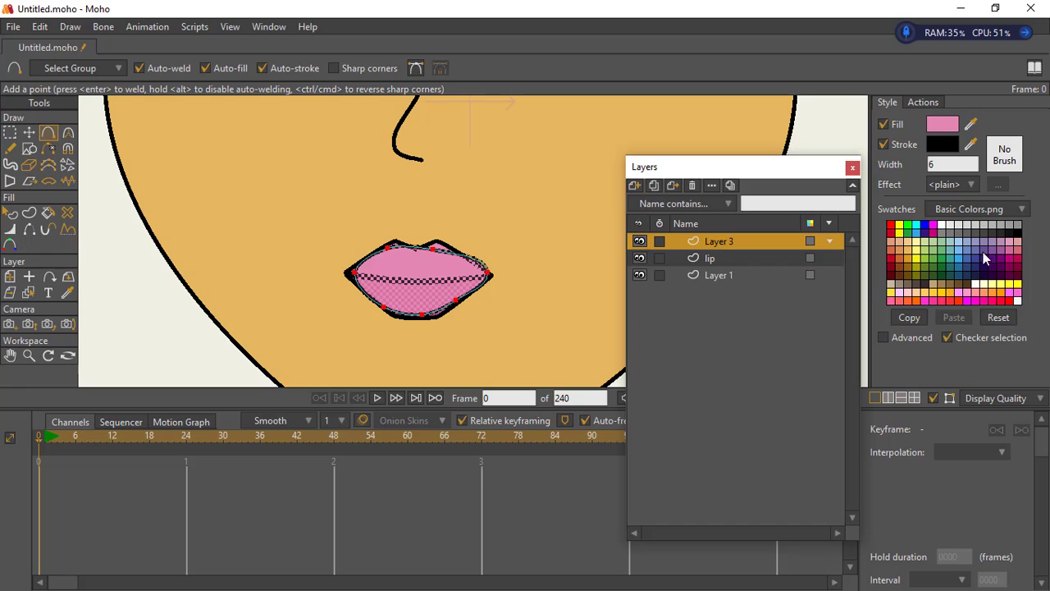
left_click(1018, 233)
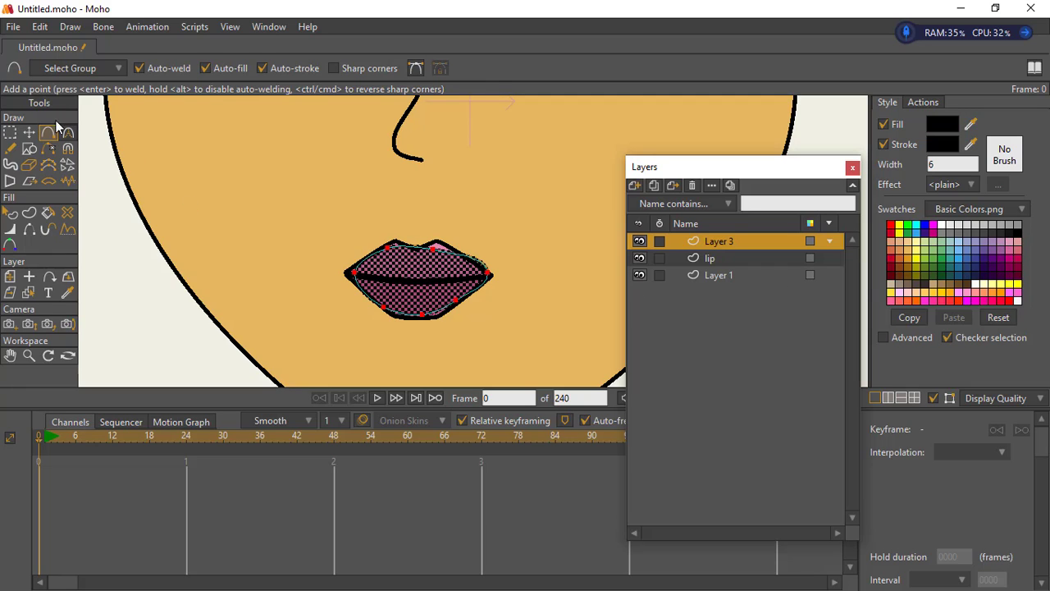
left_click(11, 134)
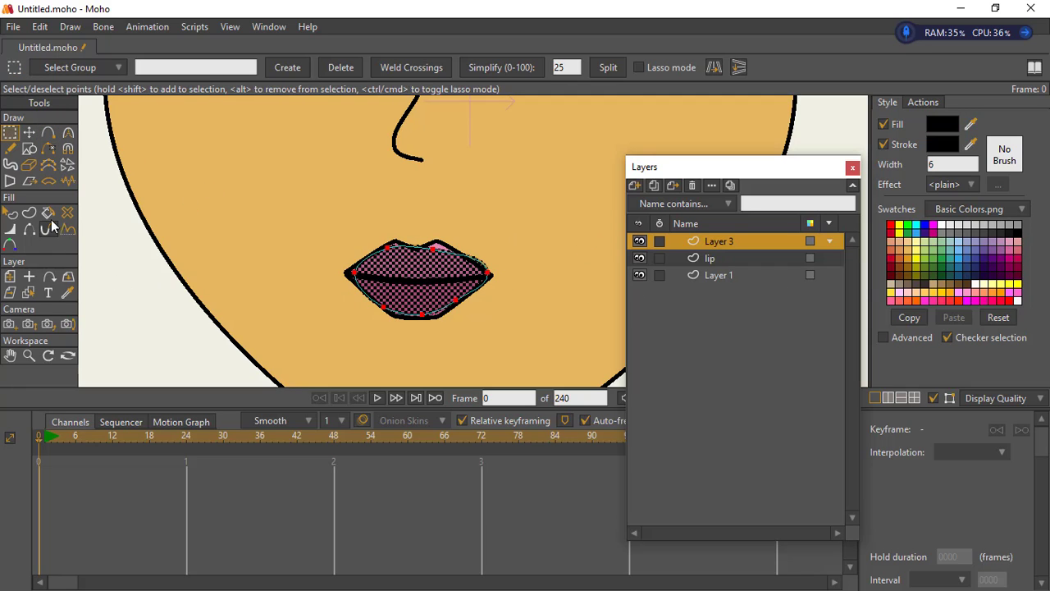
left_click(10, 229)
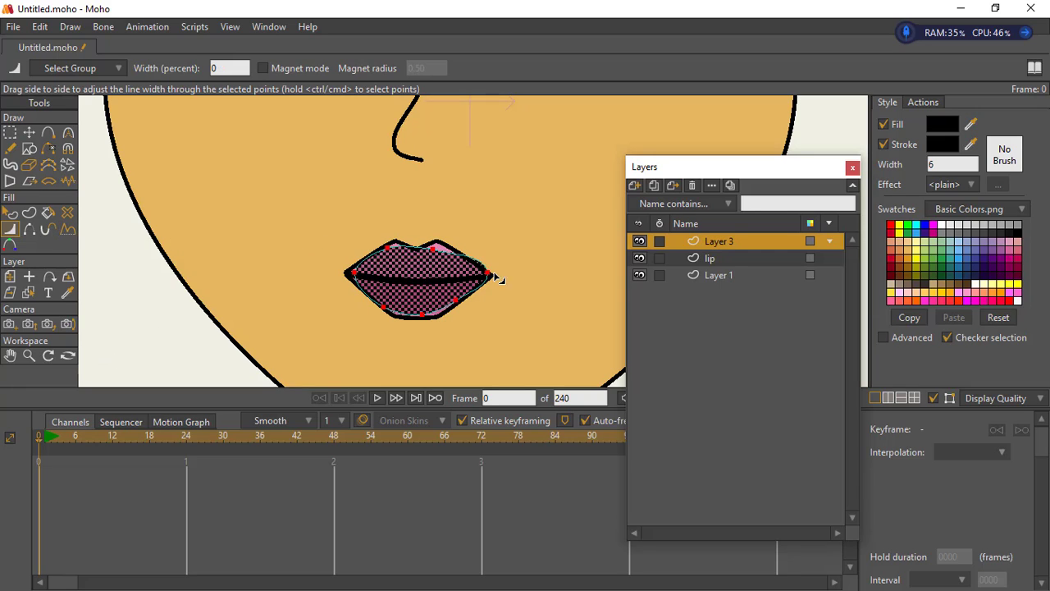
left_click(698, 257)
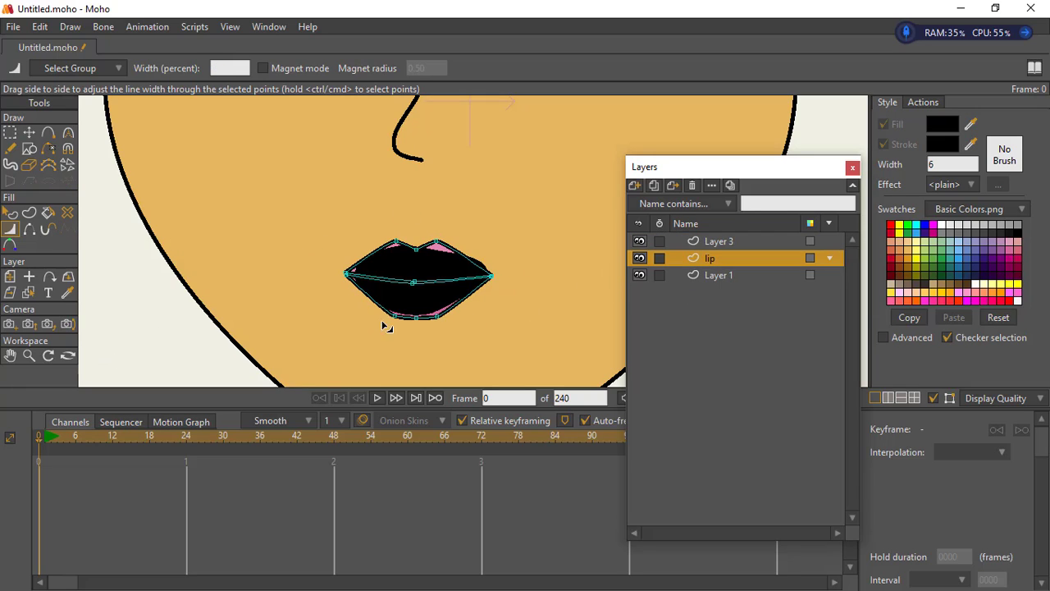
left_click(683, 243)
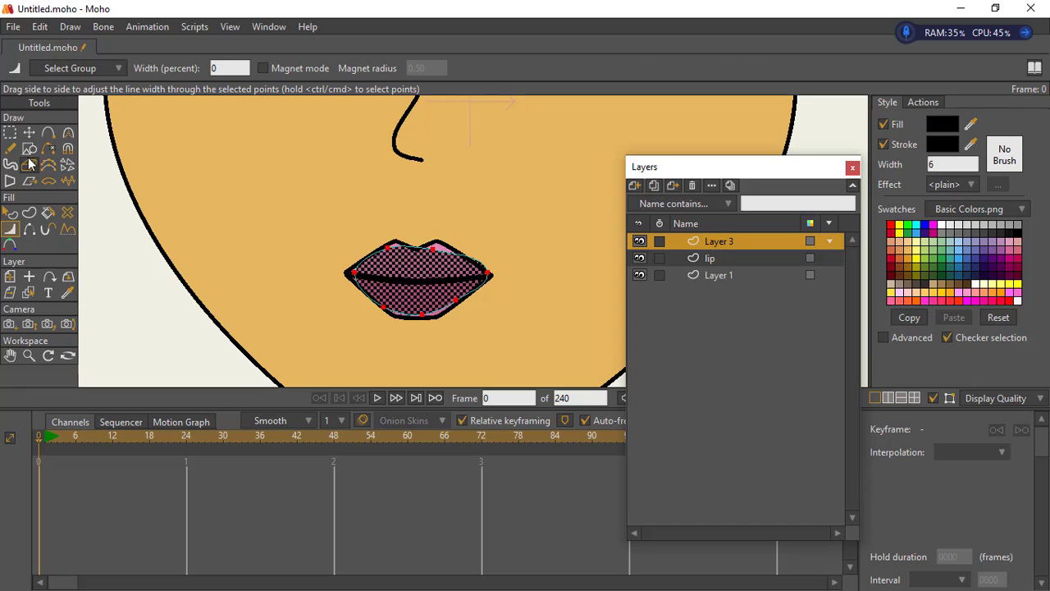
left_click(10, 132)
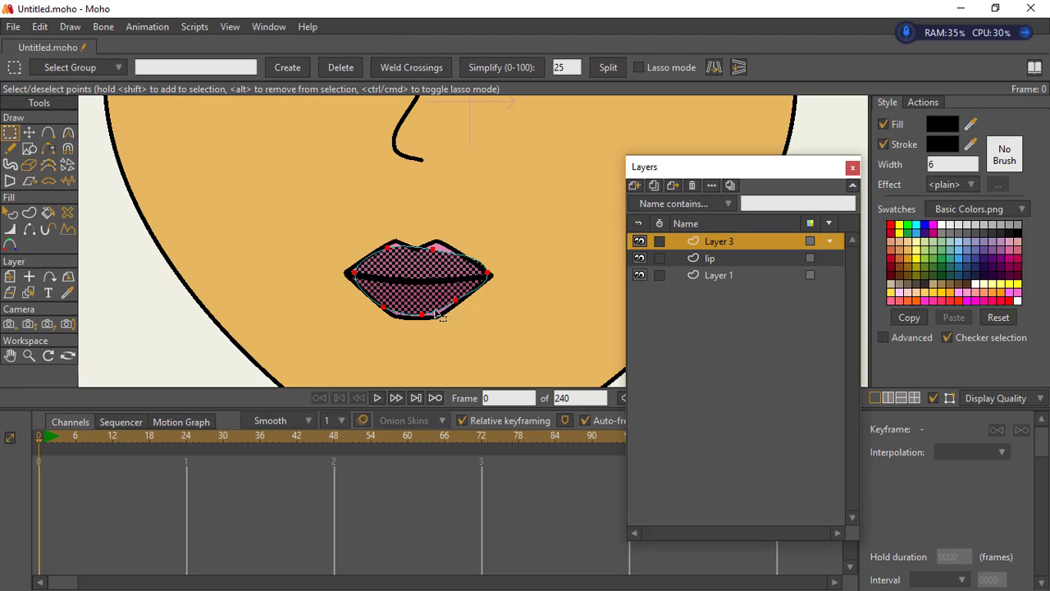
- Move the black shape's upper and lower points outward so its curve follows the lips' outline more closely
left_click(490, 271)
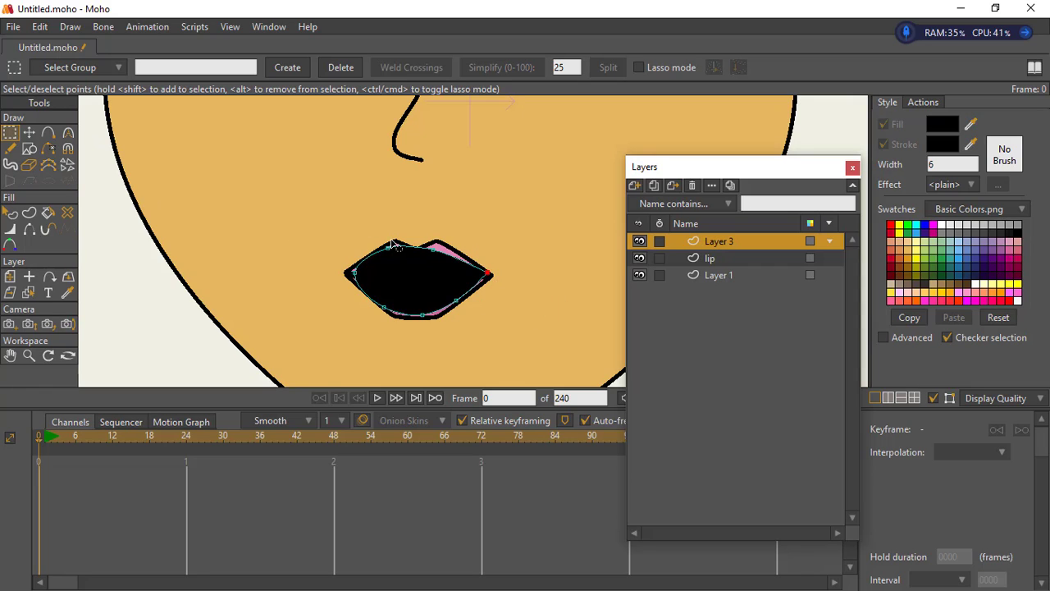
left_click(354, 272)
key("t")
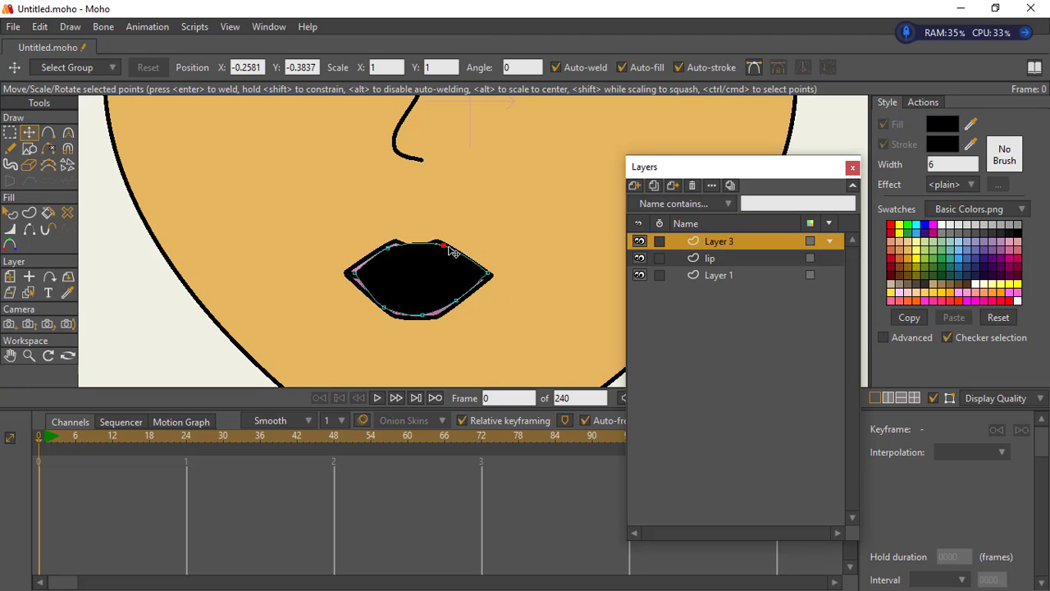
left_click(441, 244)
left_click_drag(389, 249, 376, 252)
left_click_drag(384, 308, 415, 318)
left_click_drag(457, 302, 439, 314)
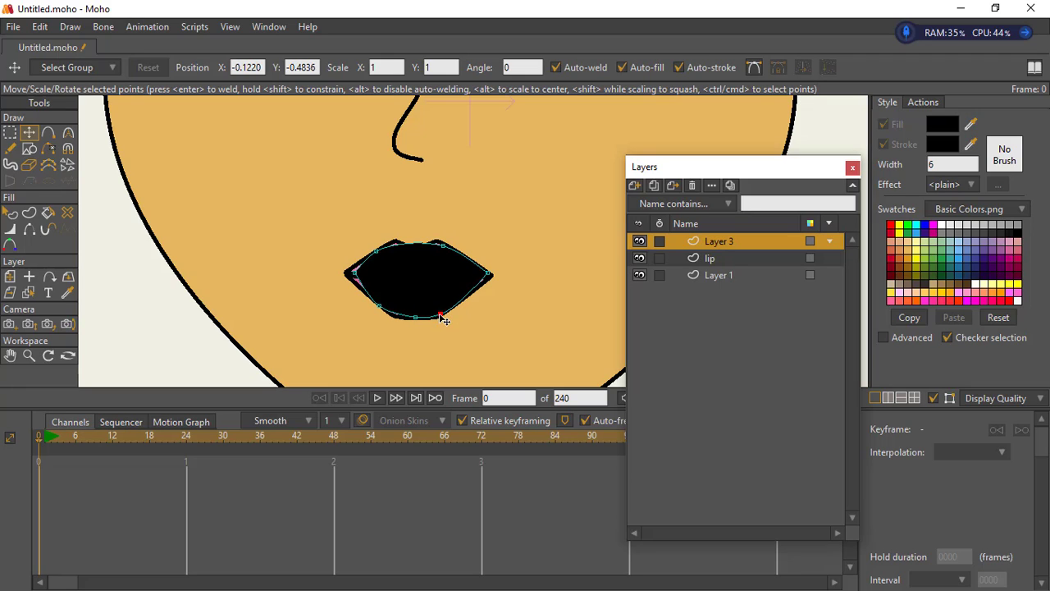
left_click_drag(372, 318, 389, 328)
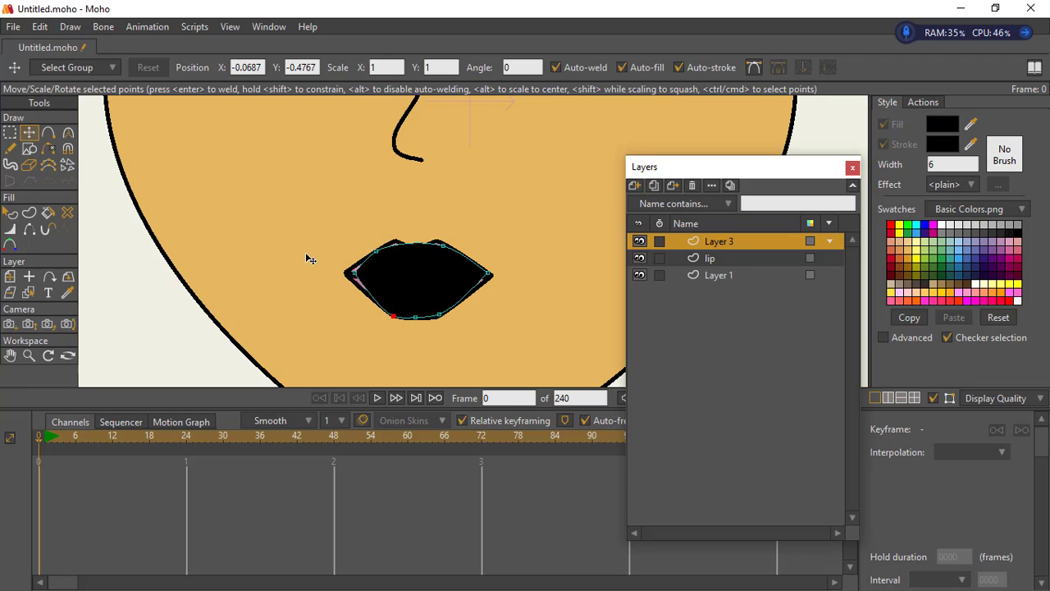
- Add points along the black shape's upper edge and shape them to follow the two peaks and central dip of the lip
left_click(48, 132)
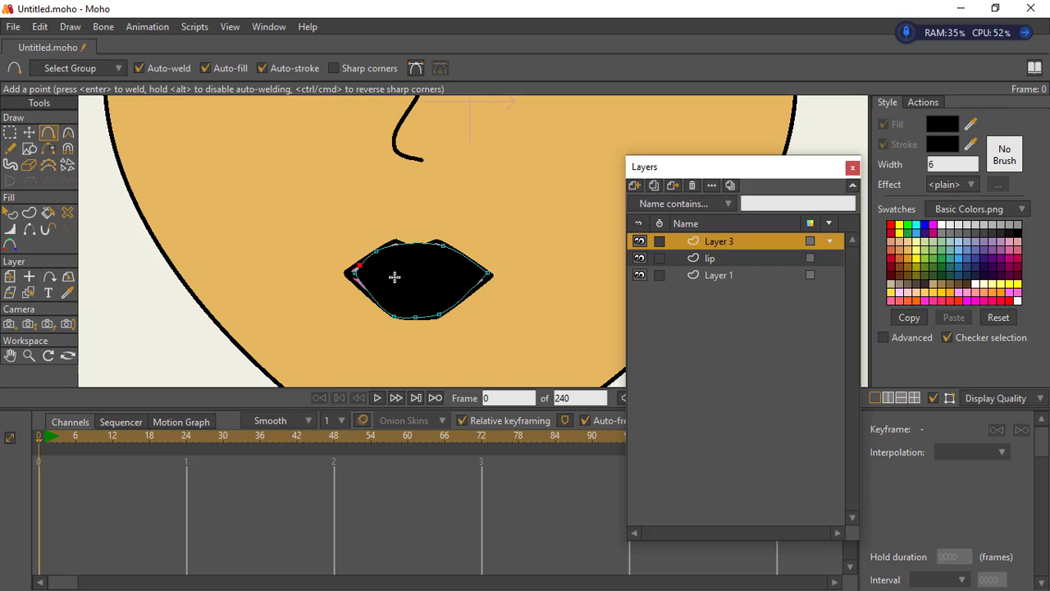
left_click(29, 355)
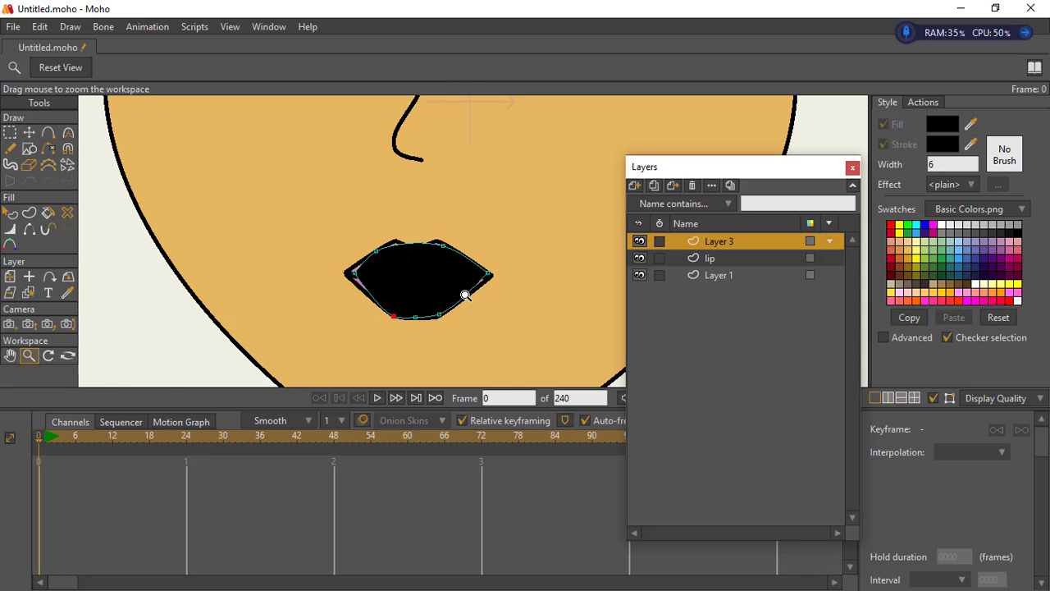
left_click_drag(464, 293, 281, 295)
left_click(47, 132)
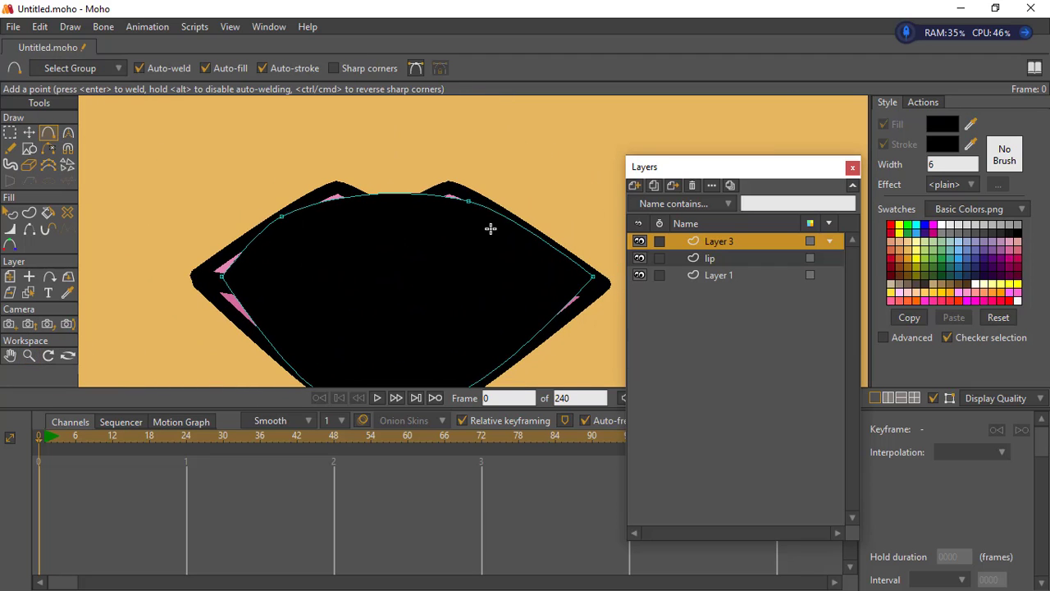
left_click(530, 233)
left_click_drag(399, 197, 335, 195)
left_click_drag(445, 200, 446, 180)
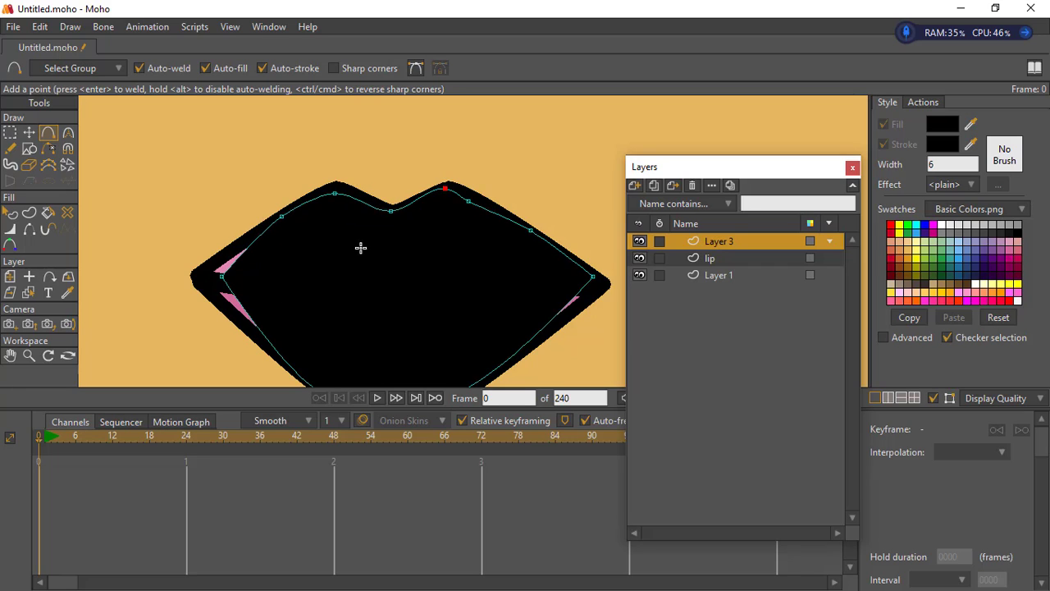
- Add points along the black shape's lower edge and upper sides to match the lips' outline, undoing the misplaced point
left_click_drag(248, 311, 238, 311)
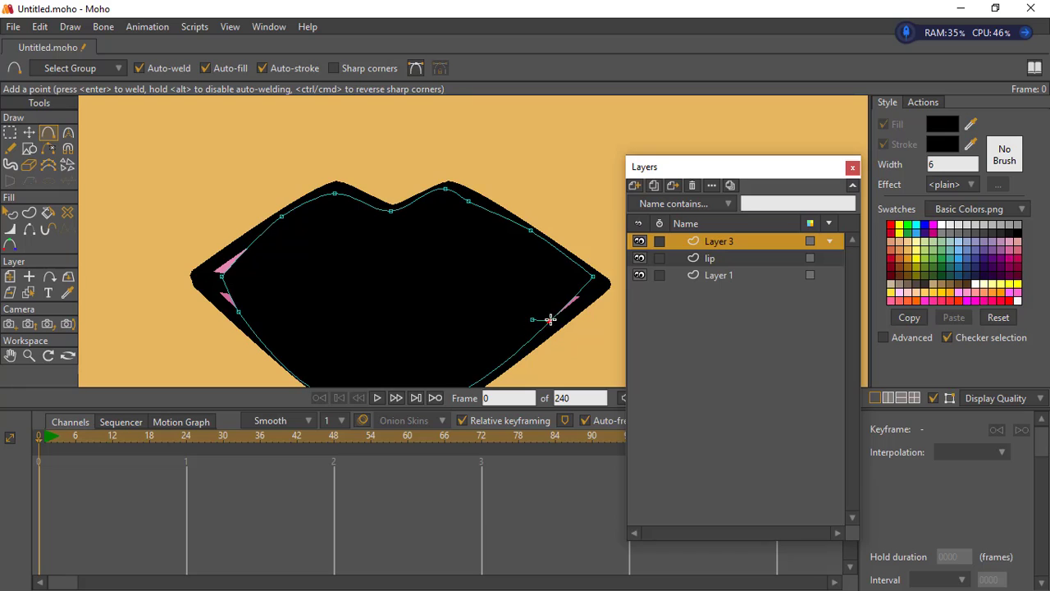
mouse_move(550, 319)
left_mouse_down()
mouse_move(539, 319)
mouse_move(564, 324)
left_mouse_up()
key("ctrl+z")
left_click_drag(524, 268, 507, 166)
left_click(486, 267)
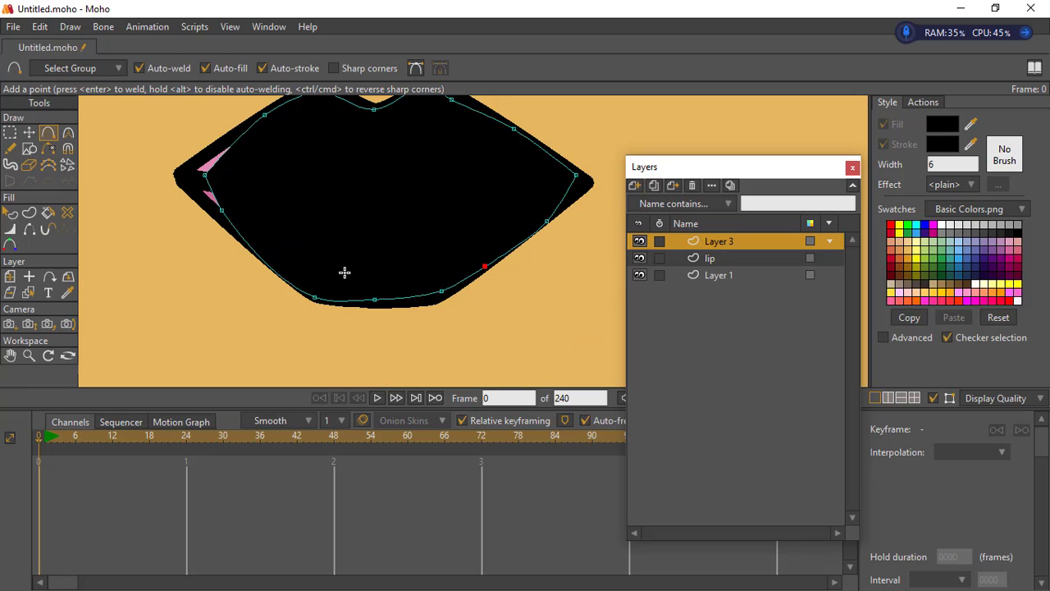
left_click(265, 257)
left_click_drag(309, 194, 328, 265)
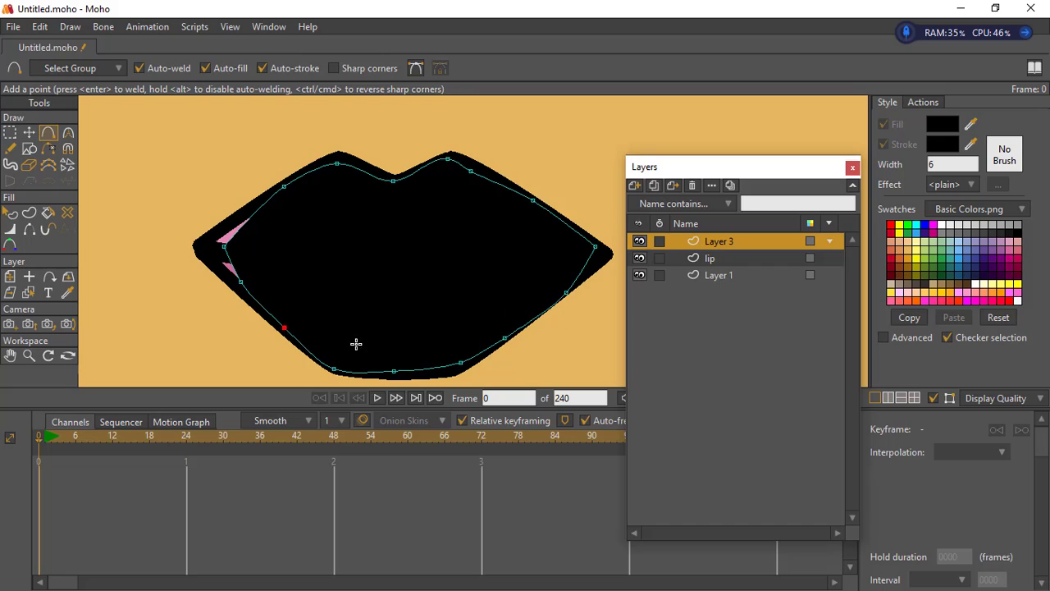
left_click(242, 219)
left_click(572, 228)
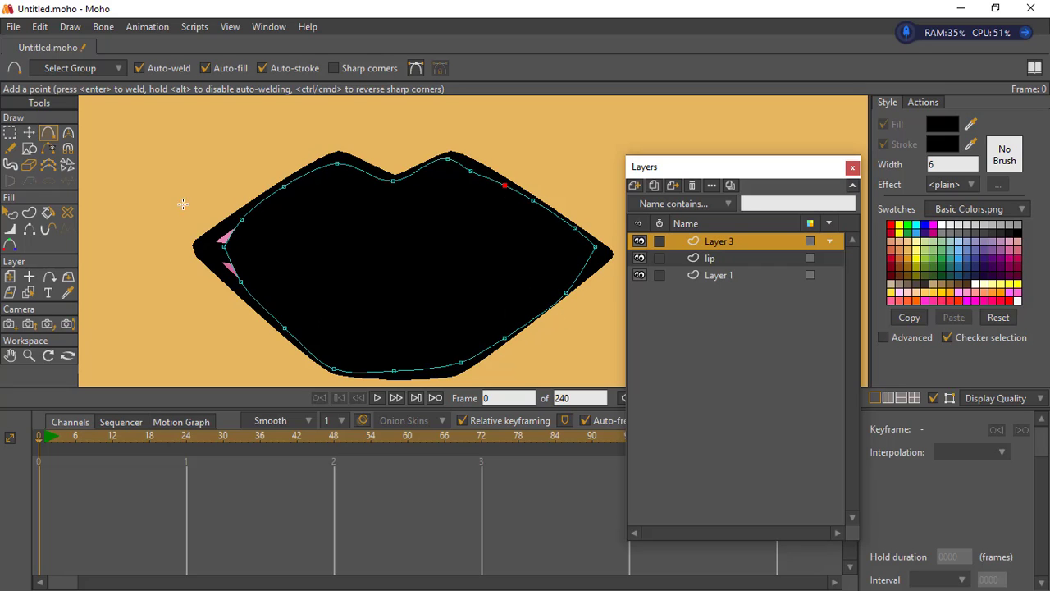
- Move the black shape's right peak and both corner points outward to cover the lip's peak and mouth corners
left_click(10, 132)
left_click(29, 133)
left_click_drag(447, 160, 490, 172)
left_click_drag(596, 250, 601, 262)
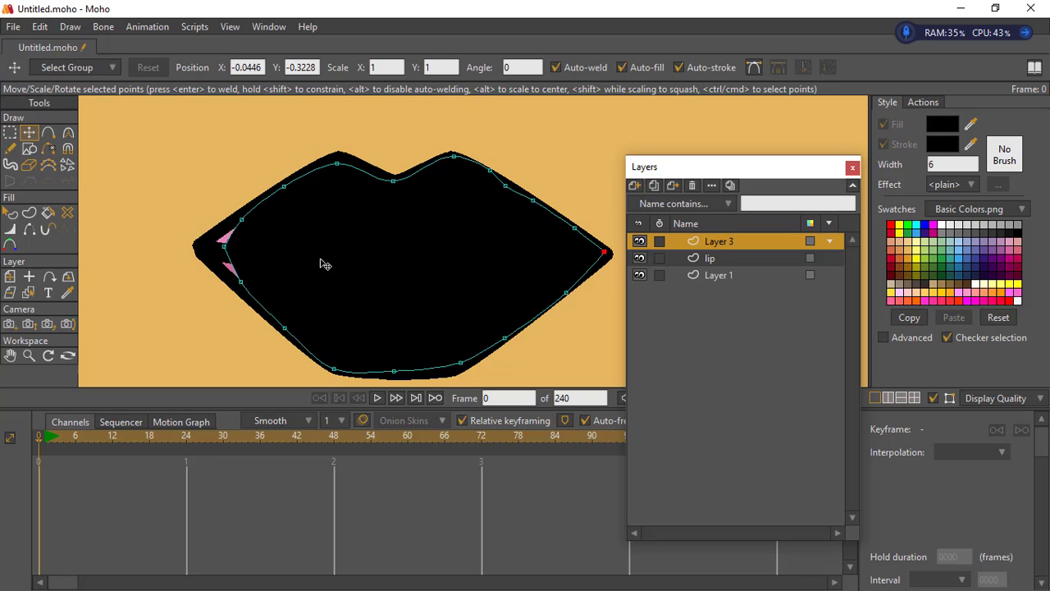
left_click_drag(228, 245, 201, 250)
left_click_drag(246, 286, 237, 287)
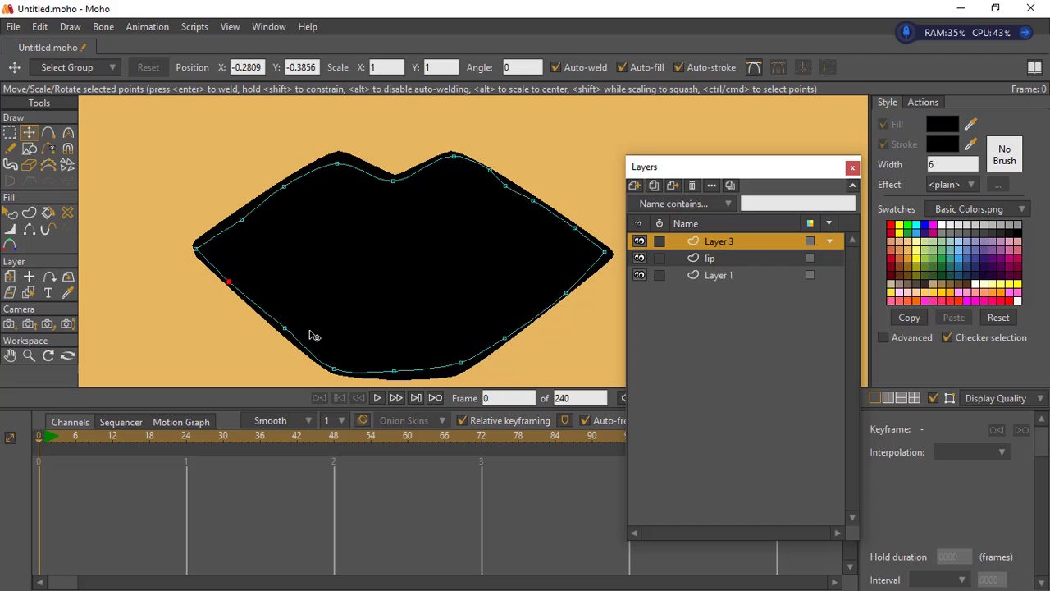
- Nudge the points on the black shape's lower sides slightly inward from the lips' outer edge
left_click_drag(296, 330, 298, 326)
left_click_drag(503, 343, 504, 336)
left_click_drag(567, 293, 564, 287)
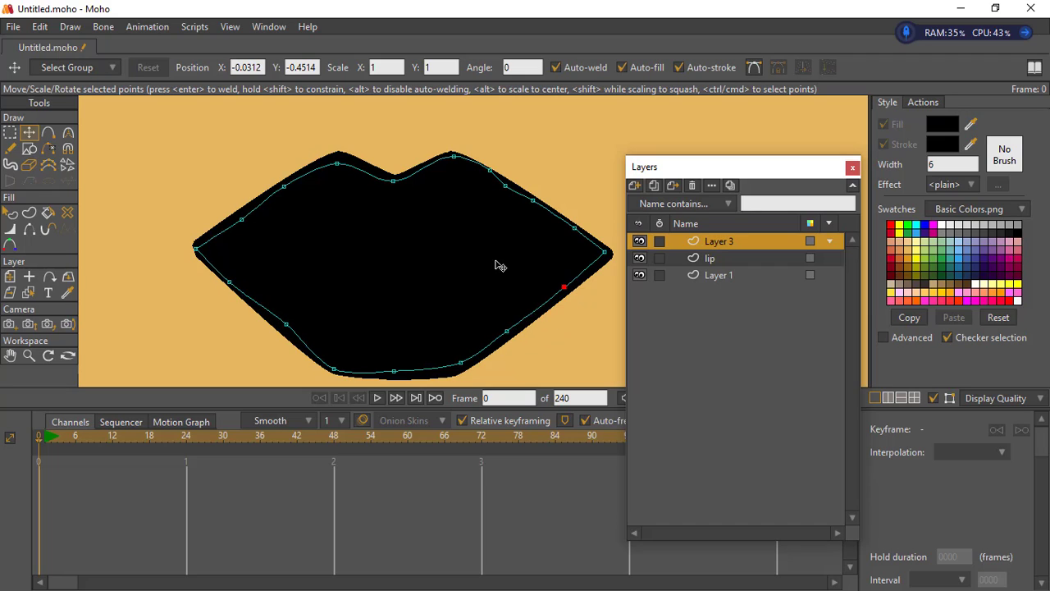
- Refine the black shape's peak, central dip and right upper slope, and shift its lower-left point towards the lip edge
left_click_drag(338, 164, 339, 162)
left_click_drag(394, 179, 394, 177)
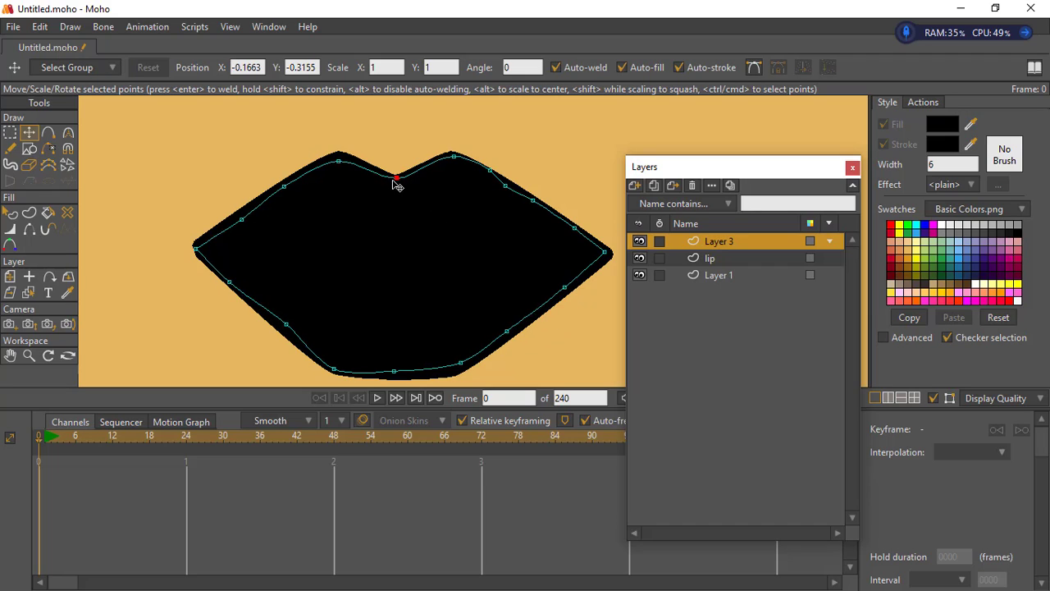
left_click_drag(506, 192, 489, 174)
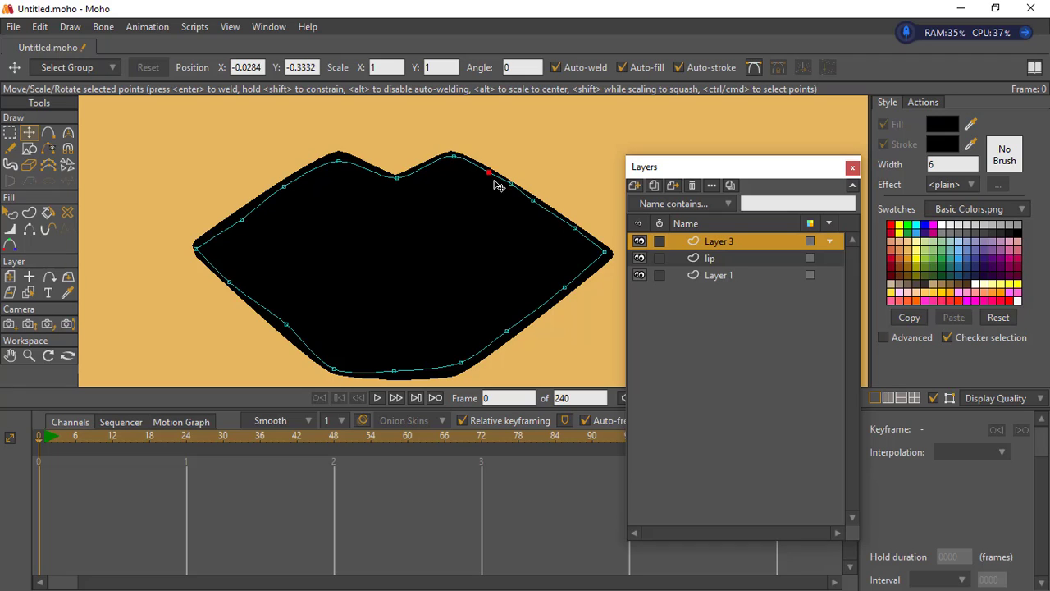
left_click_drag(533, 201, 511, 189)
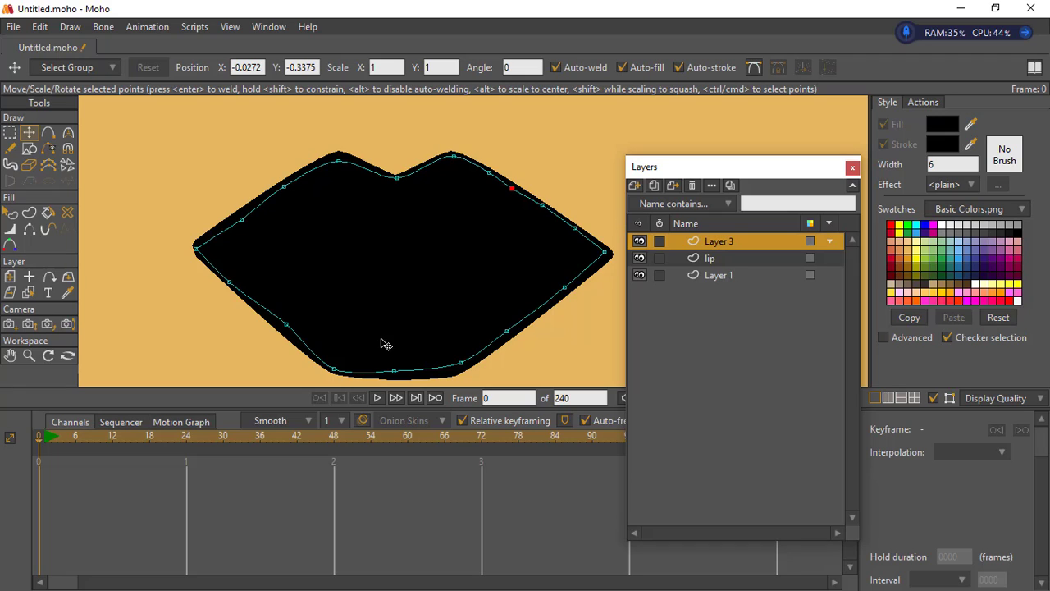
left_click_drag(287, 325, 284, 332)
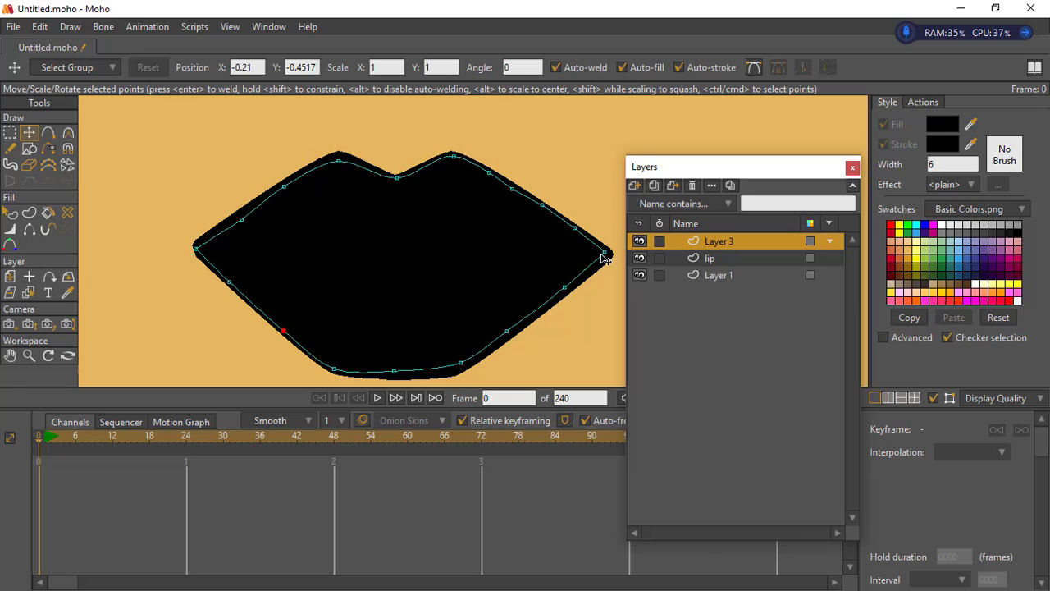
- Nudge the black shape's upper-left point, then move the whole shape from Layer 3 into the lip layer
left_click(241, 219)
left_click(10, 132)
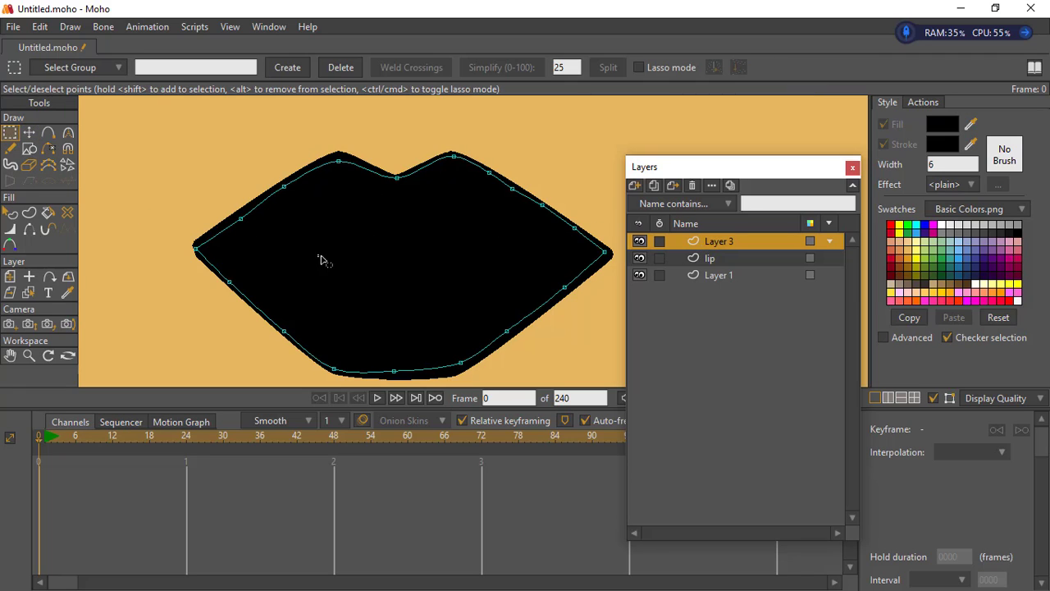
key("ctrl+a")
key("Delete")
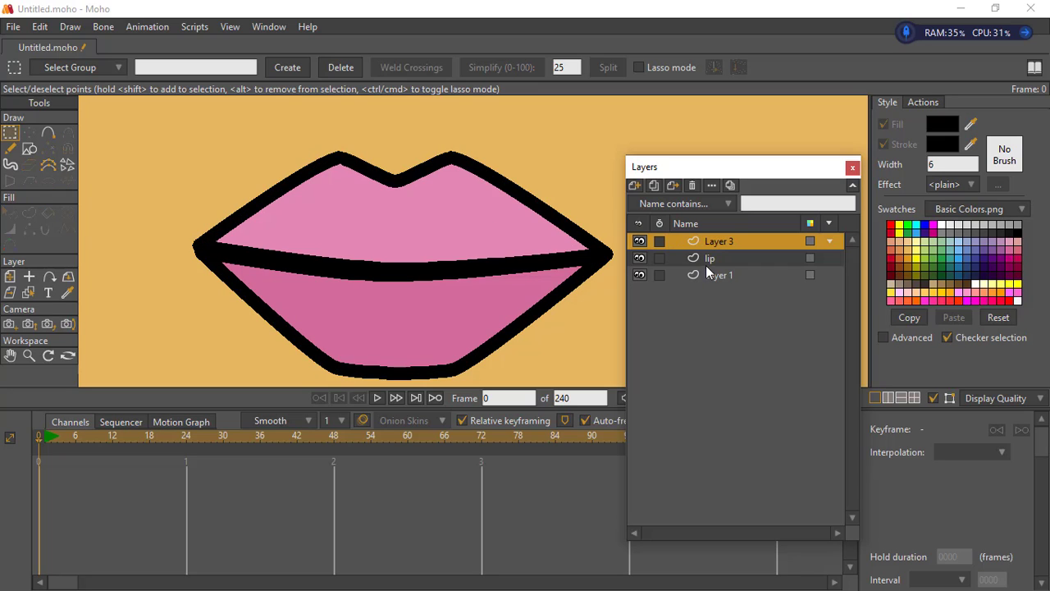
left_click(704, 271)
left_click(698, 258)
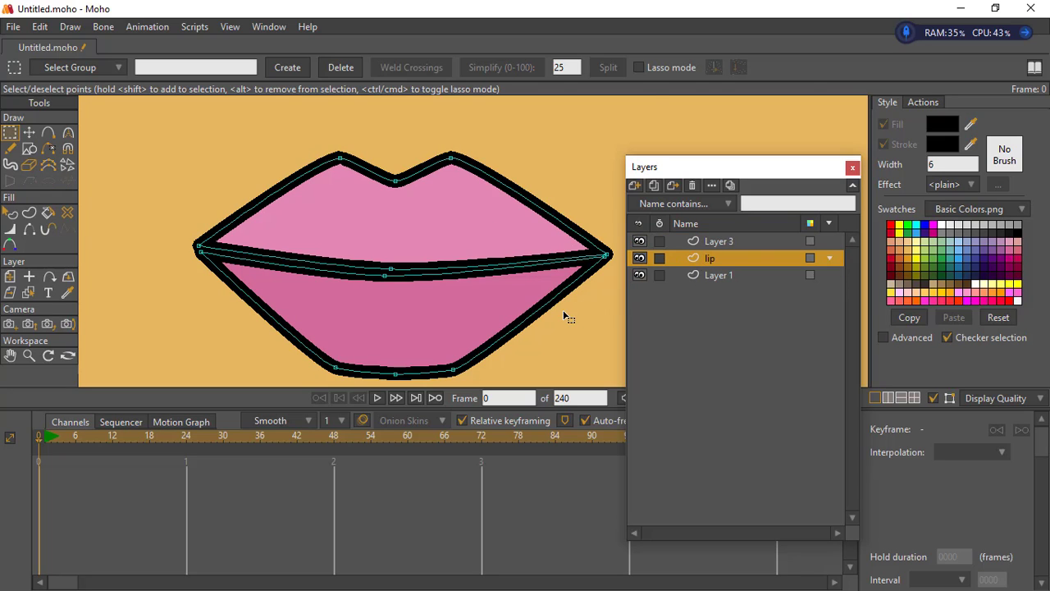
key("t")
key("ctrl+a")
left_click(29, 355)
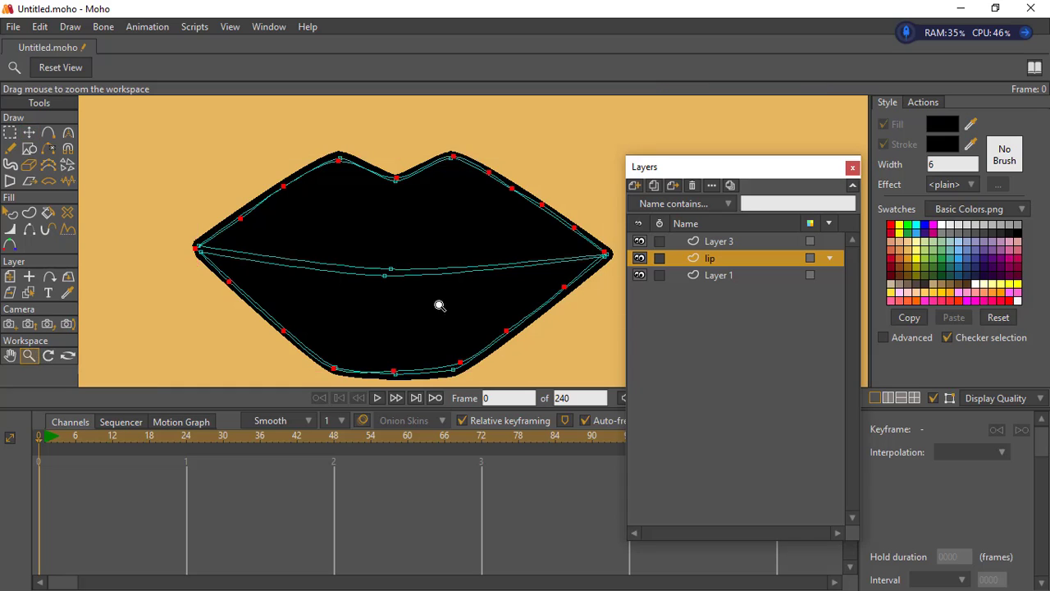
- Lower the black shape to the back of the lip layer and check it by shifting the upper lip up and back
left_click_drag(439, 305, 259, 288)
left_click(10, 213)
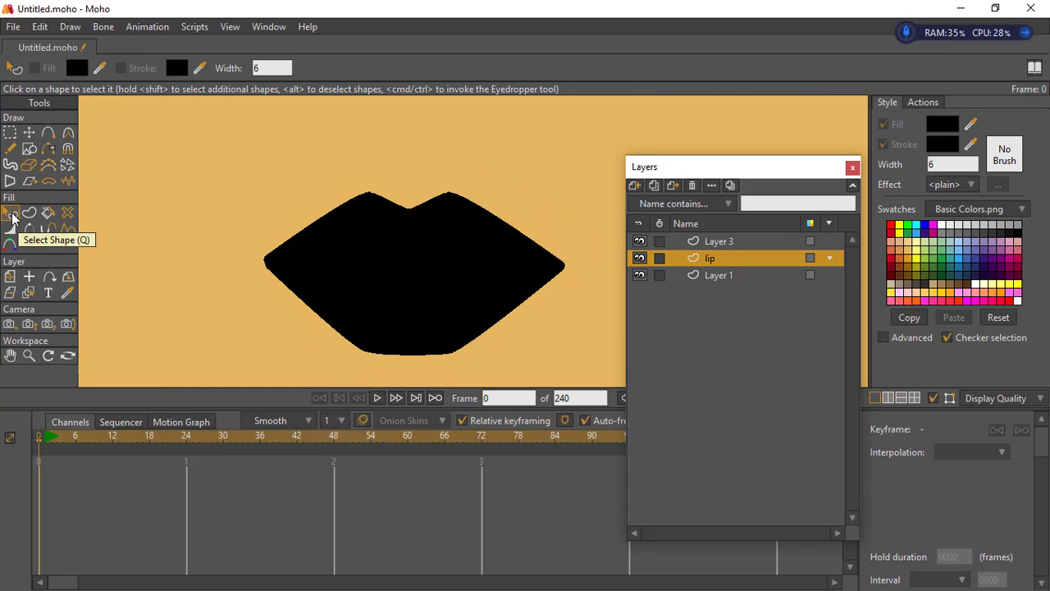
left_click(368, 314)
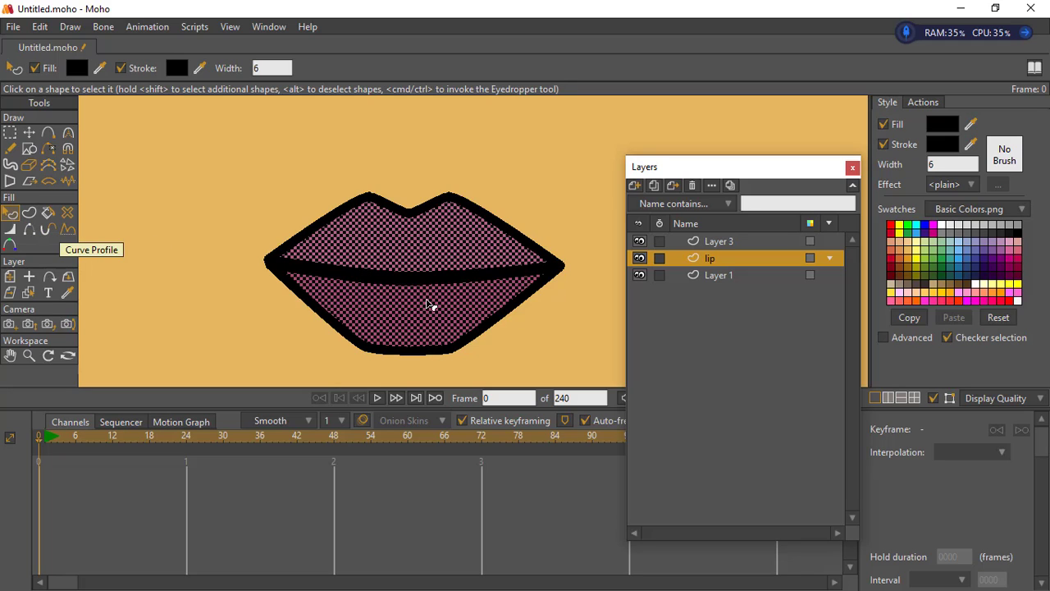
left_click(72, 28)
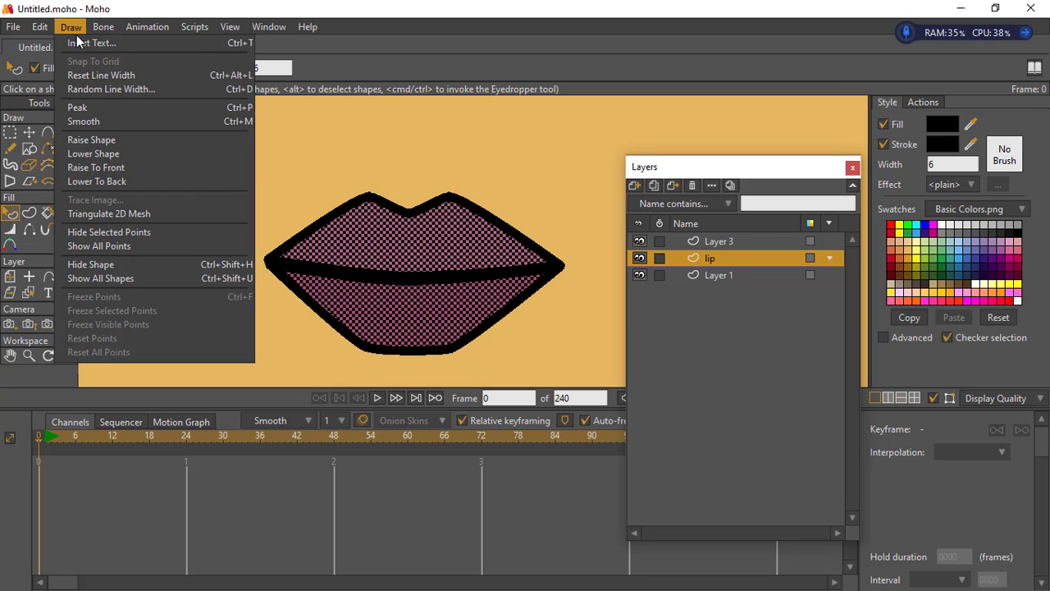
left_click(123, 179)
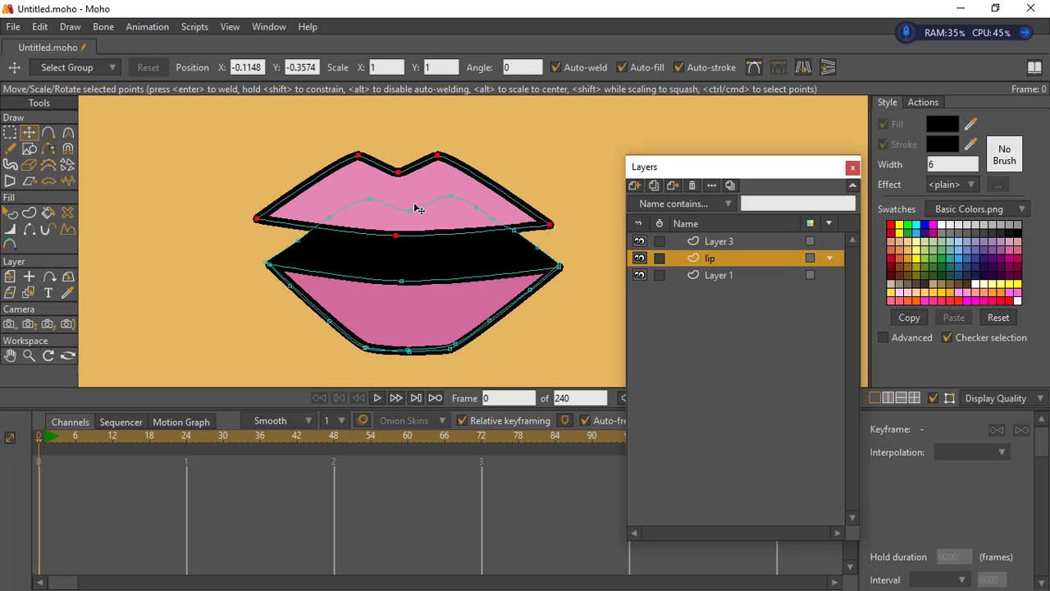
left_click_drag(416, 209, 429, 277)
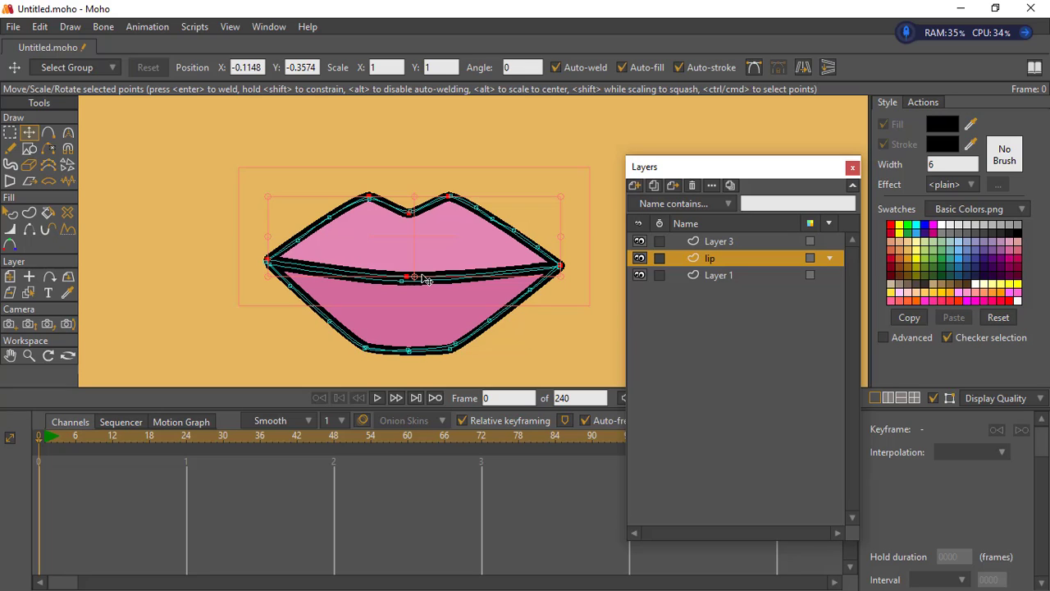
left_click(9, 132)
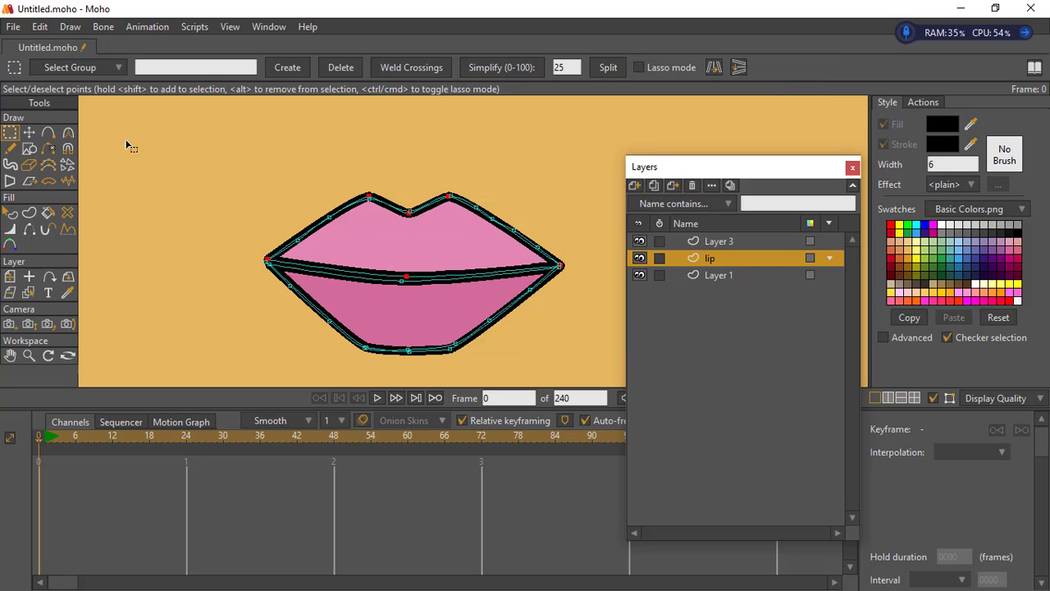
- Draw a closed seven-point shape across the middle of the lips on Layer 3 and make its points peaked
left_click(693, 240)
left_click(49, 135)
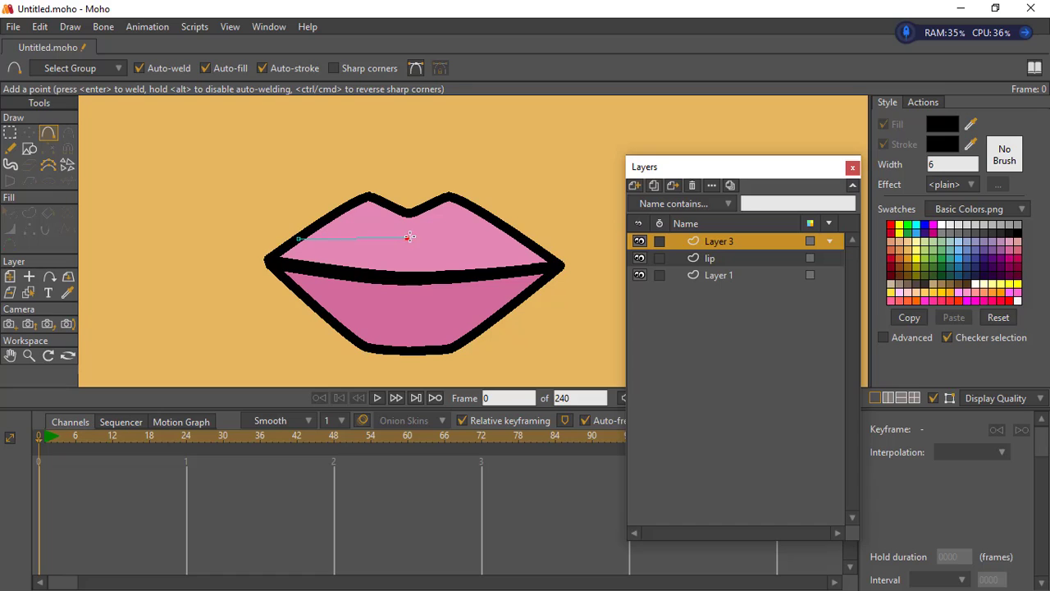
left_click_drag(409, 236, 558, 275)
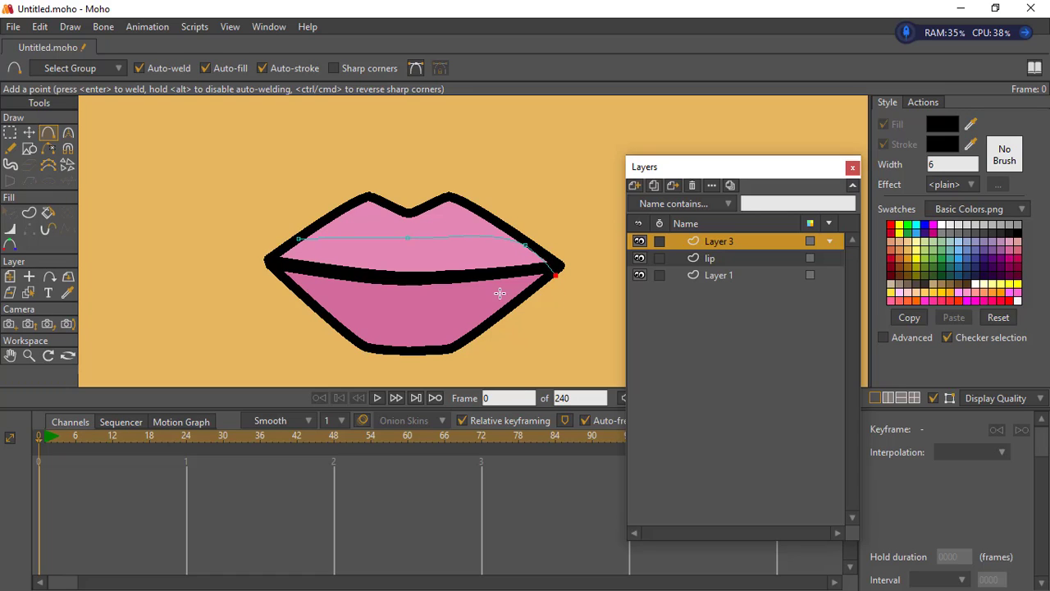
left_click(454, 288)
left_click(318, 289)
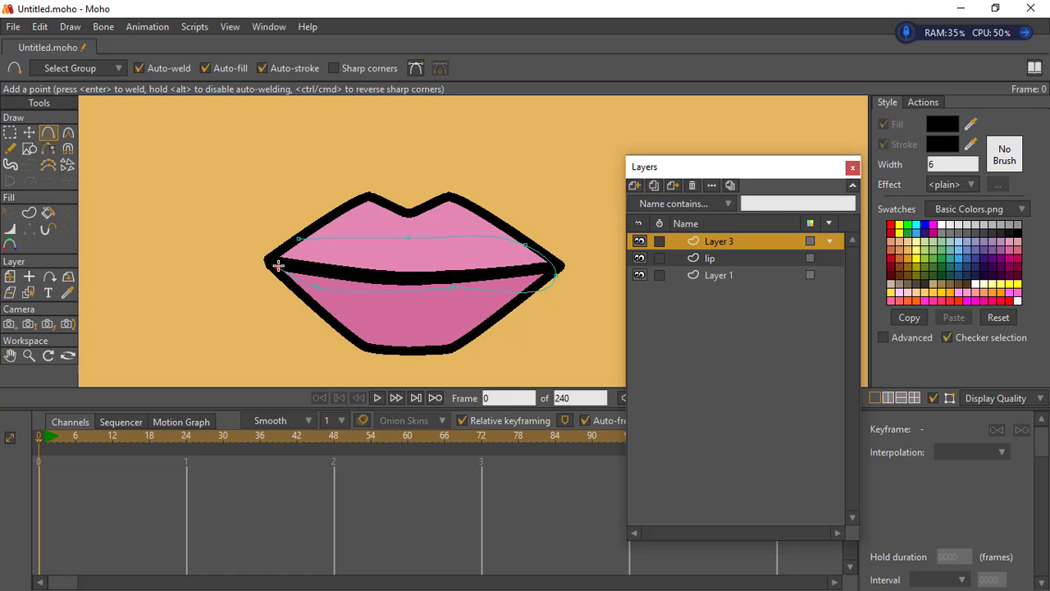
left_click(297, 238)
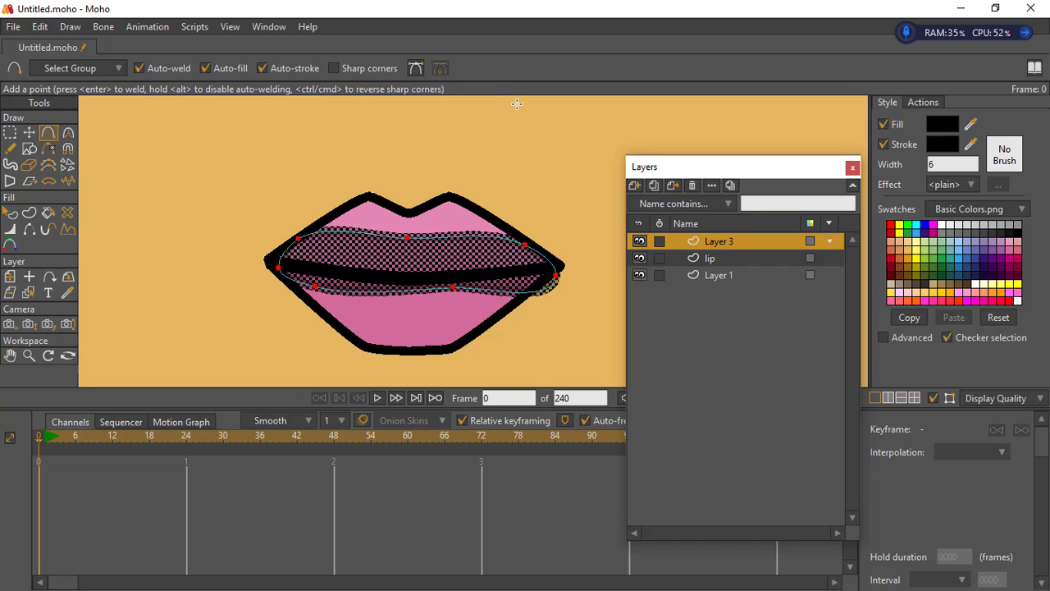
key("ctrl+p")
- Set the new shape's line width to 0 percent and create a white fill from its points
key("g")
left_click(370, 201)
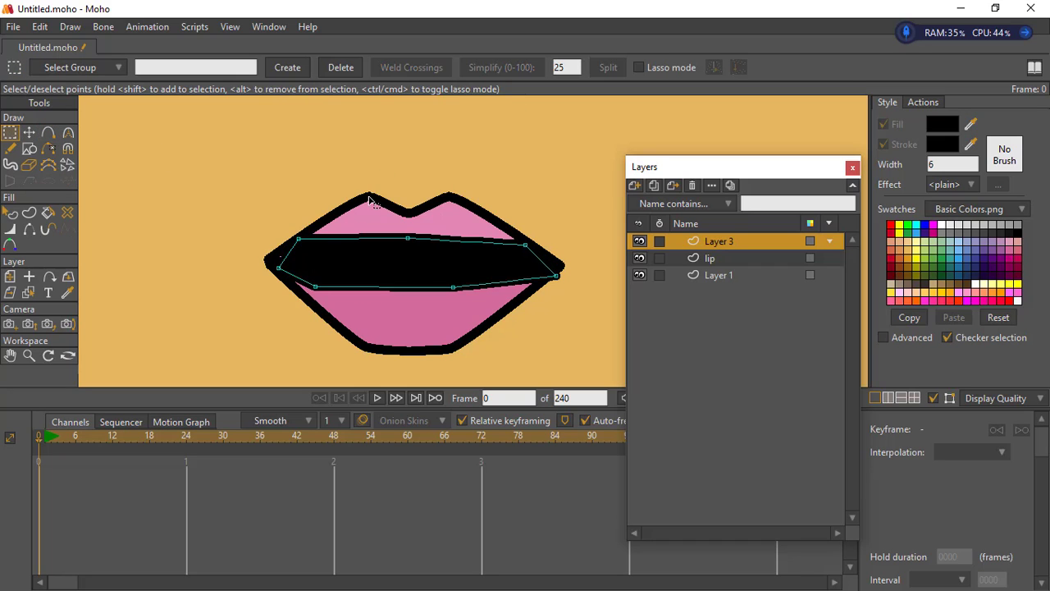
key("ctrl+a")
left_click(10, 230)
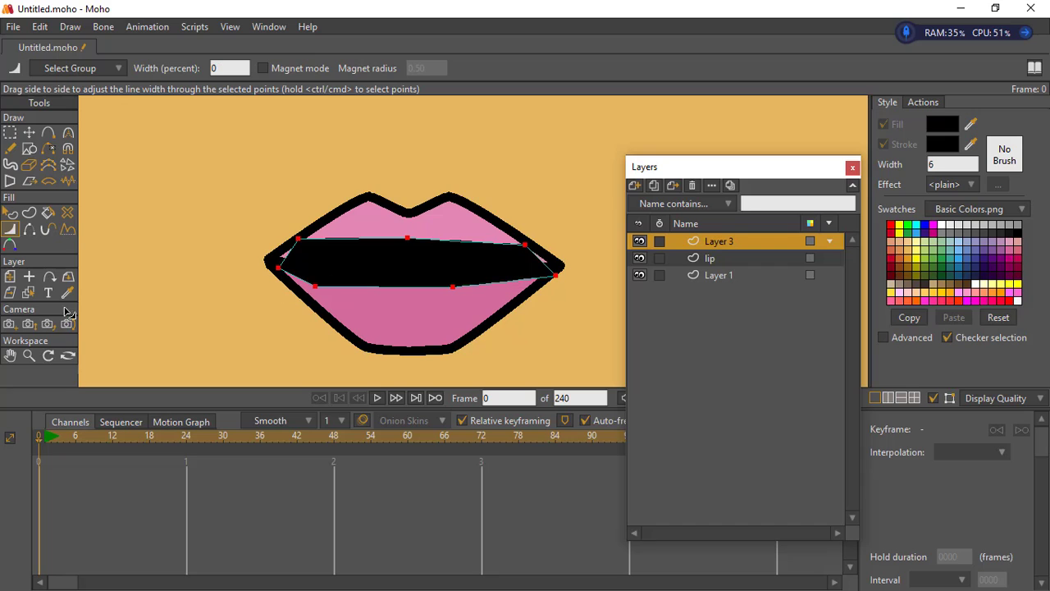
left_click(944, 227)
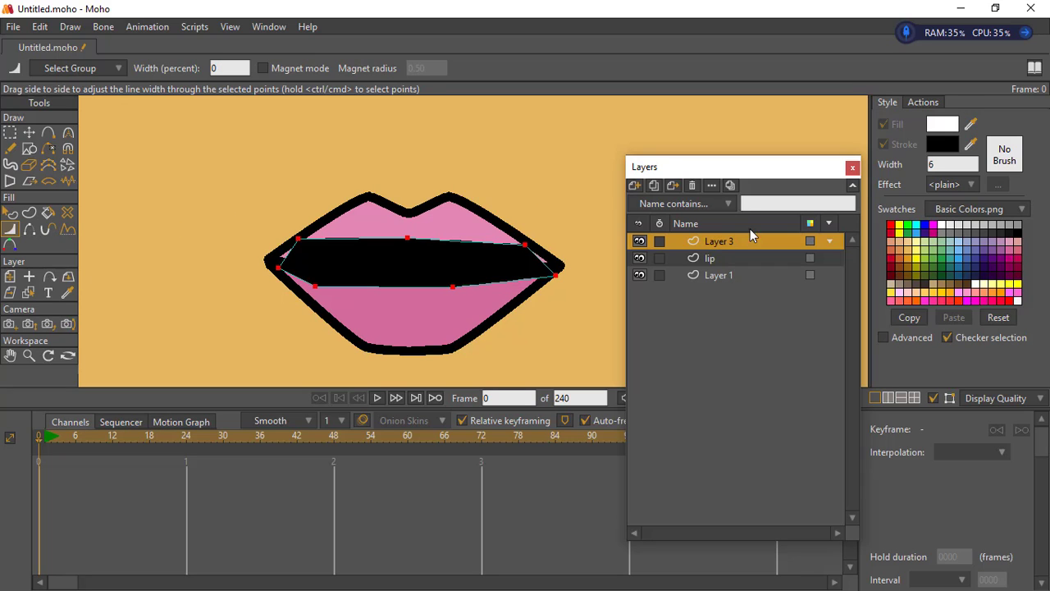
left_click(29, 213)
key("Return")
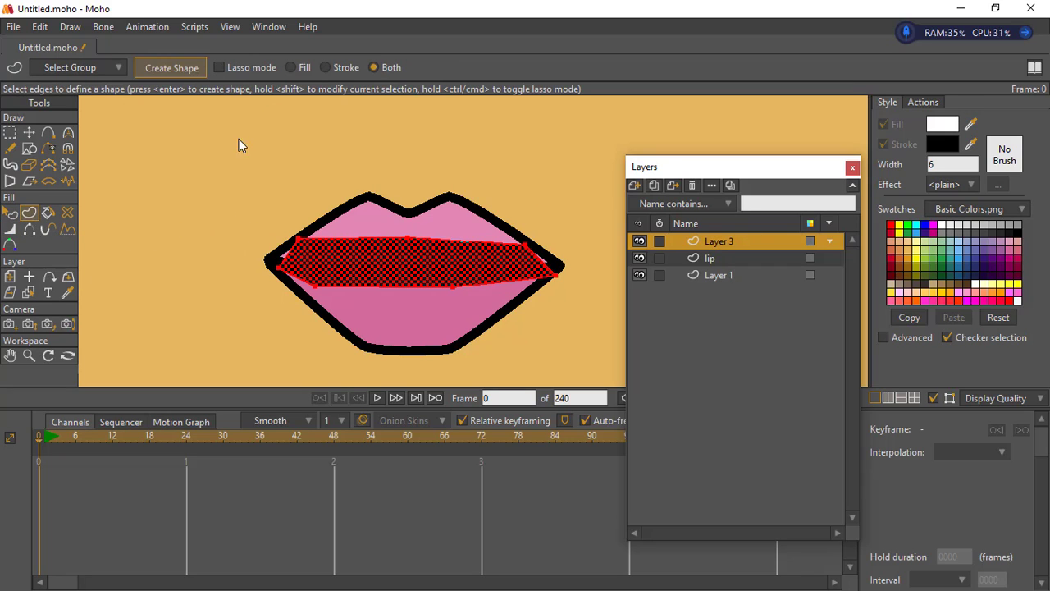
- Square off both ends of the white shape by moving its corner points, and shift its two lower-edge points towards the centre
key("t")
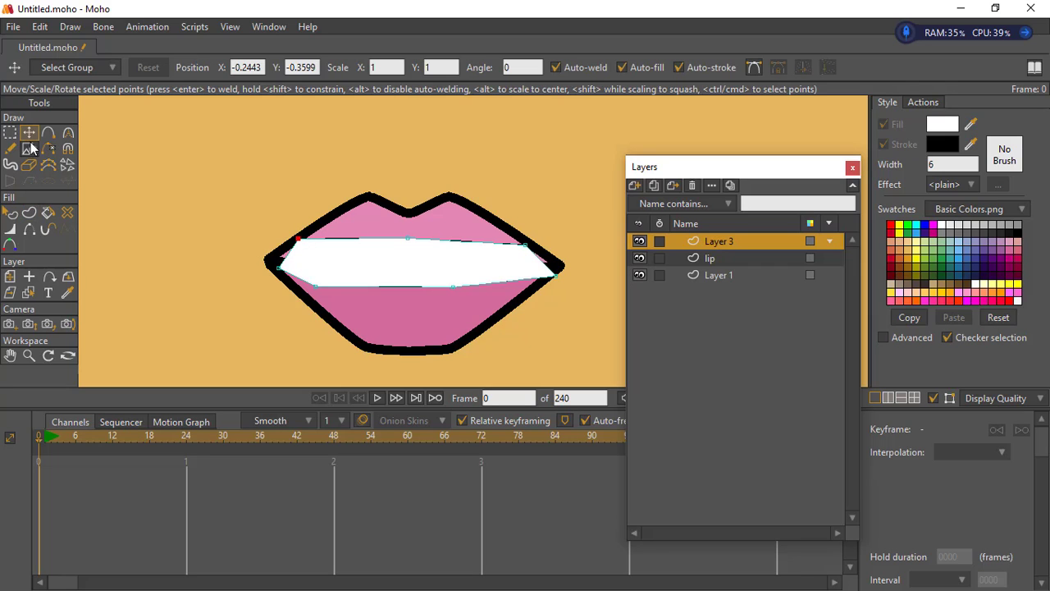
left_click_drag(274, 266, 291, 242)
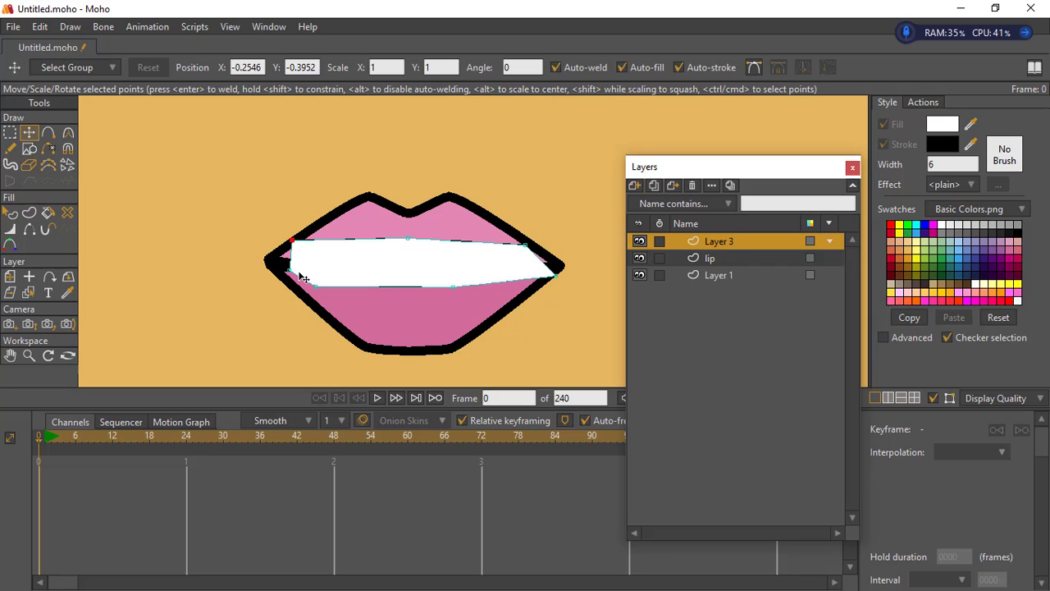
left_click_drag(309, 287, 293, 282)
left_click_drag(518, 245, 530, 284)
left_click_drag(448, 290, 427, 290)
left_click_drag(298, 283, 374, 289)
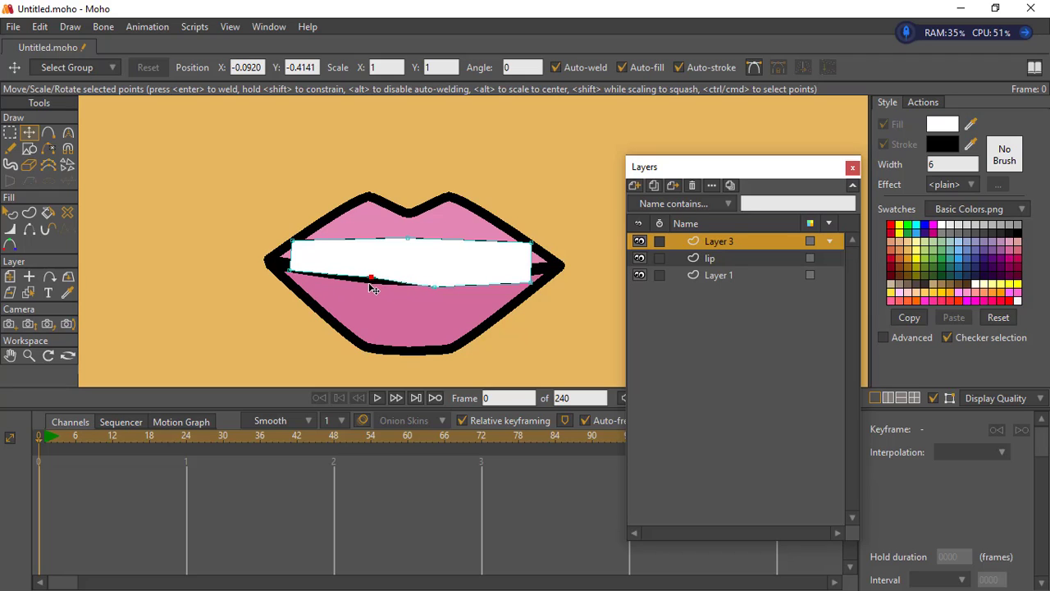
- Straighten the white shape's lower edge by spreading its points evenly, and lower its top middle point slightly
left_click_drag(288, 276, 289, 285)
left_click_drag(364, 287, 351, 291)
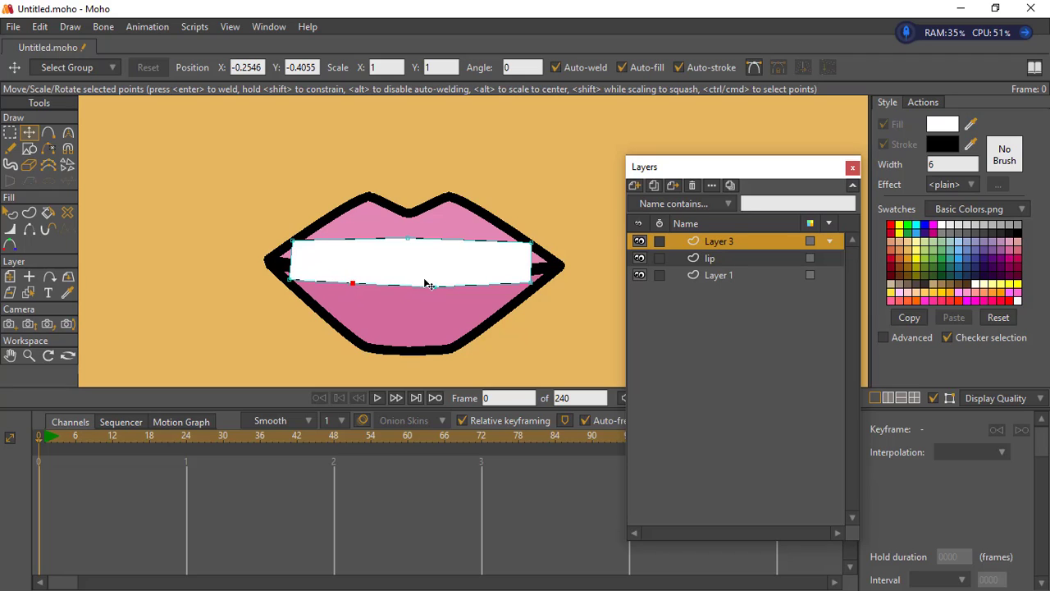
left_click_drag(441, 291, 481, 288)
left_click_drag(354, 287, 353, 287)
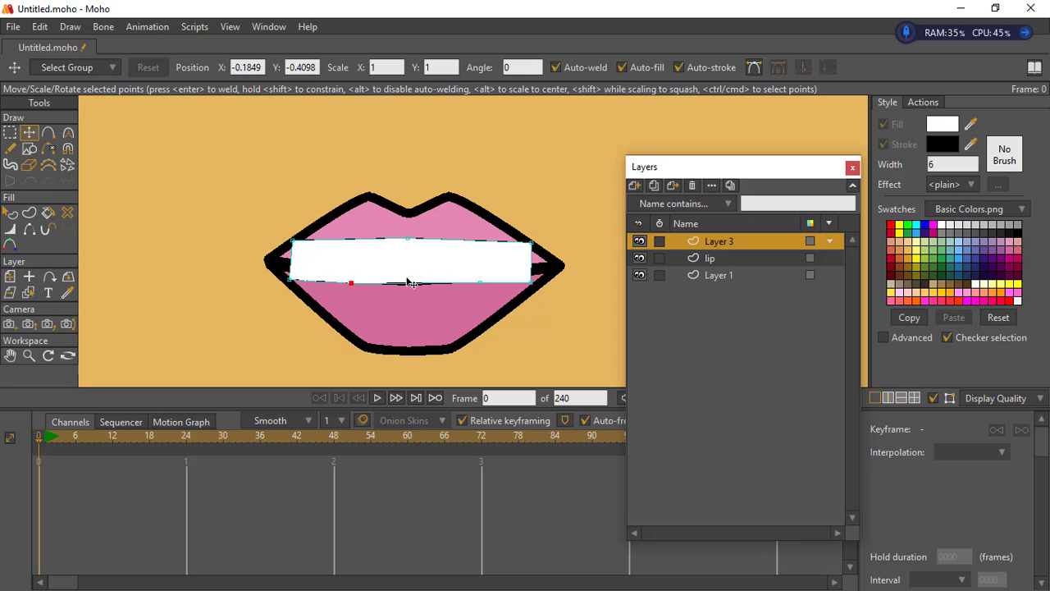
left_click_drag(409, 244, 413, 248)
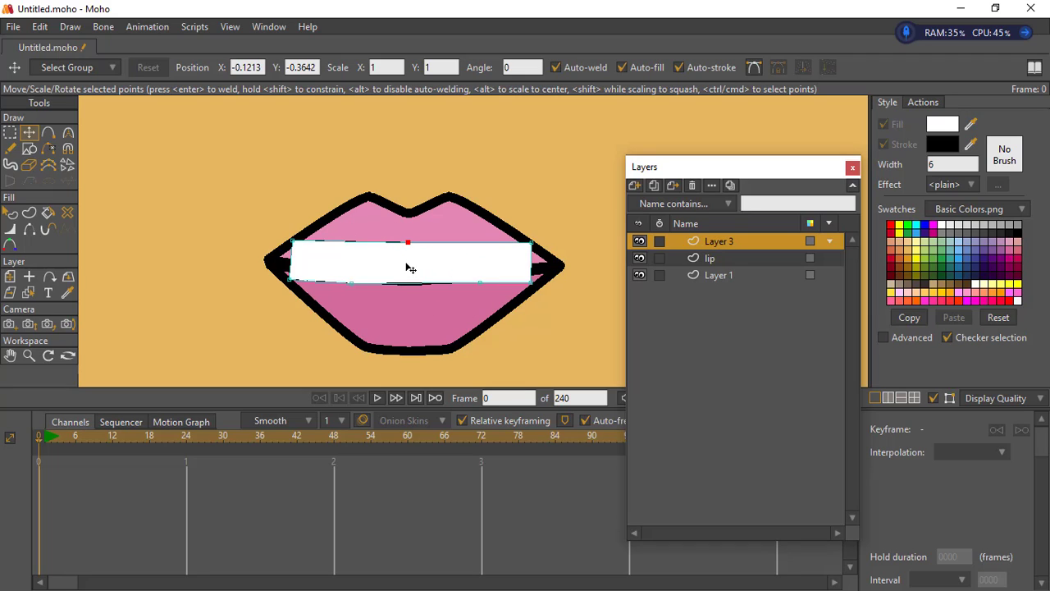
left_click(359, 287)
left_click_drag(365, 289, 404, 280)
- Add a point at the middle of the white shape's lower edge and nudge the top middle point slightly down
left_click(49, 132)
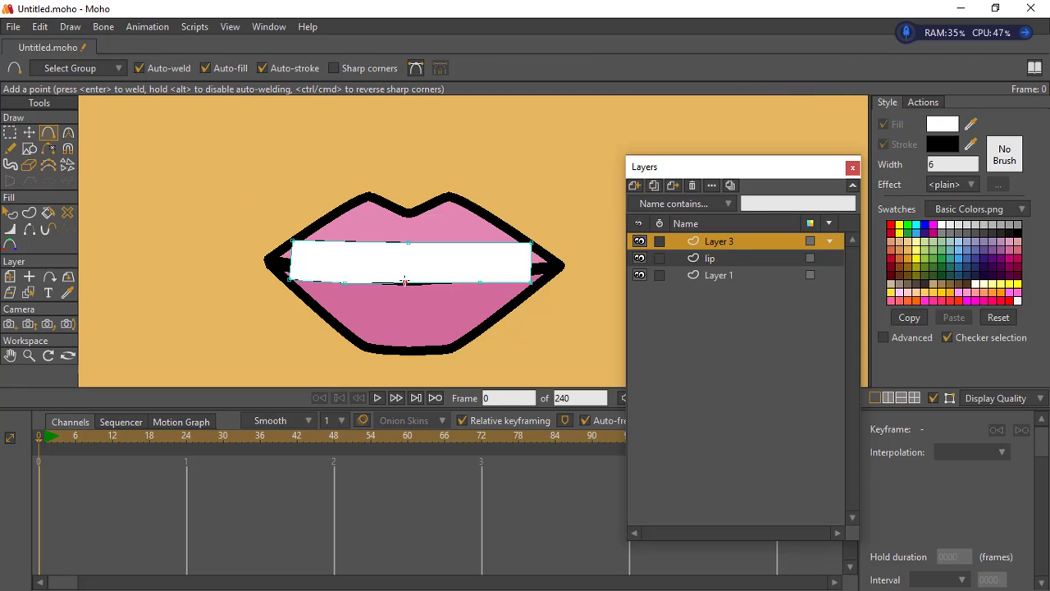
left_click(29, 132)
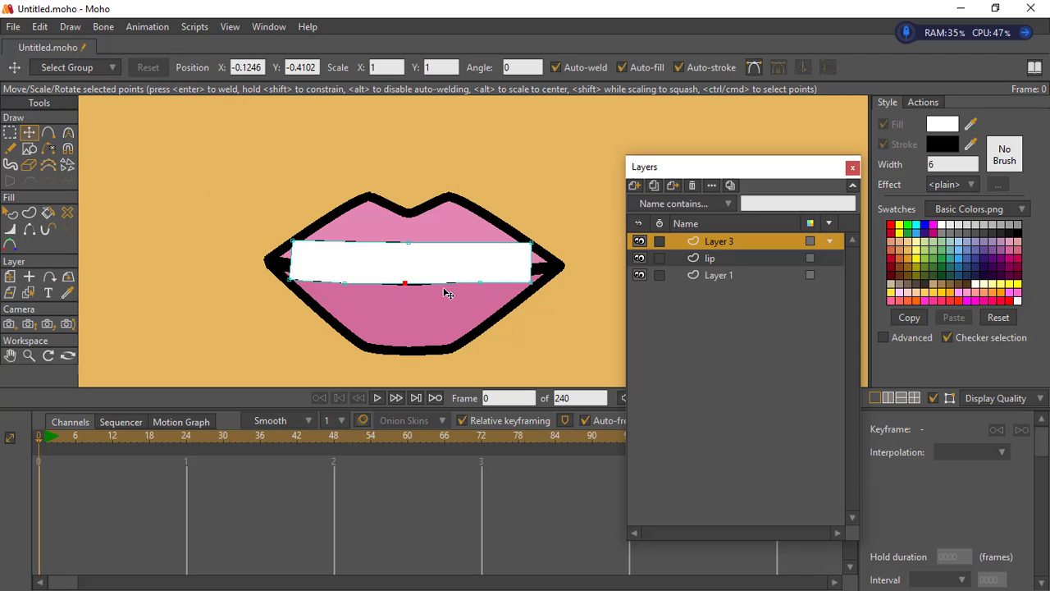
left_click(409, 242)
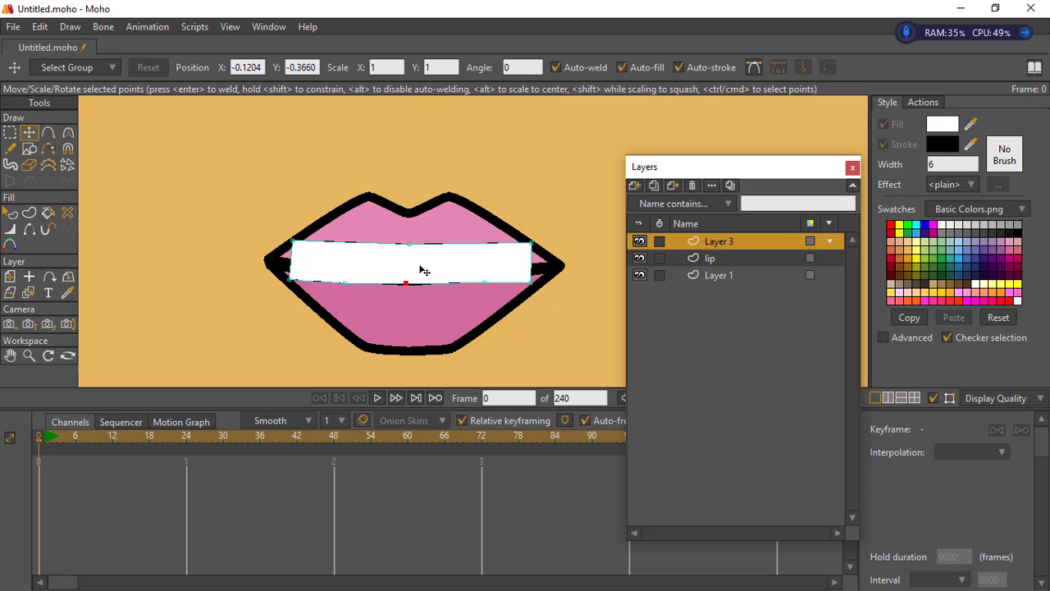
- Taper the white shape's upper corners inward and raise it onto the upper lip as the upper teeth
left_click_drag(294, 243, 309, 237)
left_click_drag(534, 248, 516, 244)
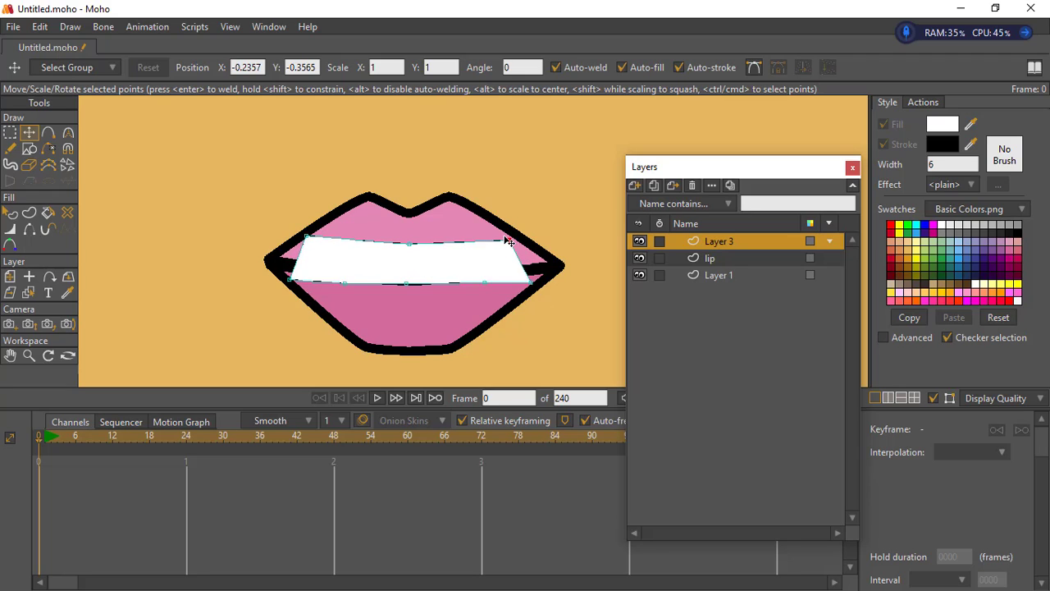
left_click_drag(441, 263, 436, 237)
left_click(432, 244)
left_click_drag(513, 221, 500, 223)
left_click_drag(308, 216, 330, 223)
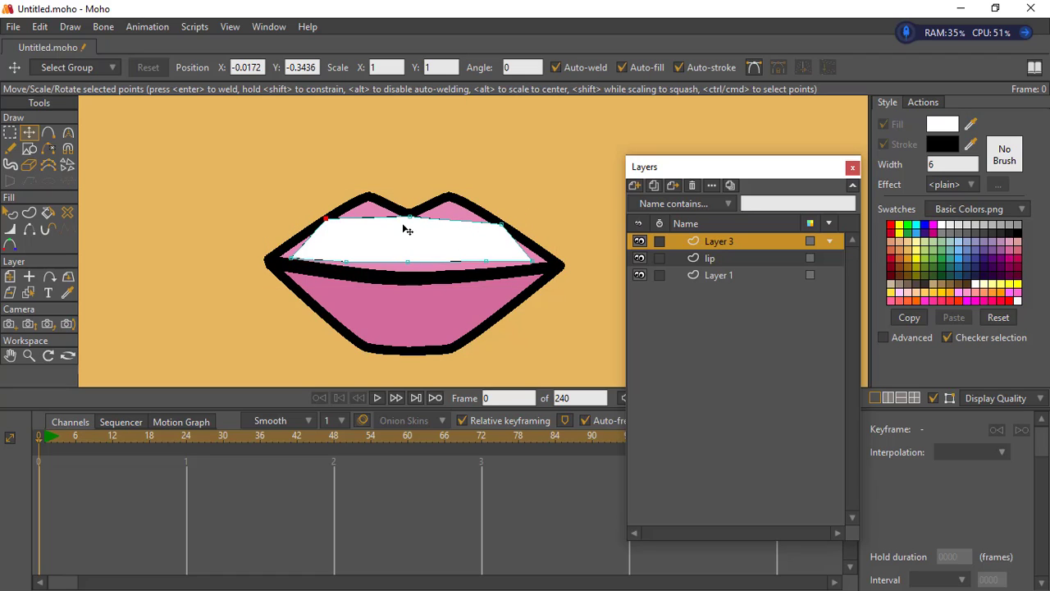
left_click_drag(403, 224, 401, 227)
- Duplicate the upper teeth shape, flip the copy vertically and place it over the lower lip
left_click(428, 258)
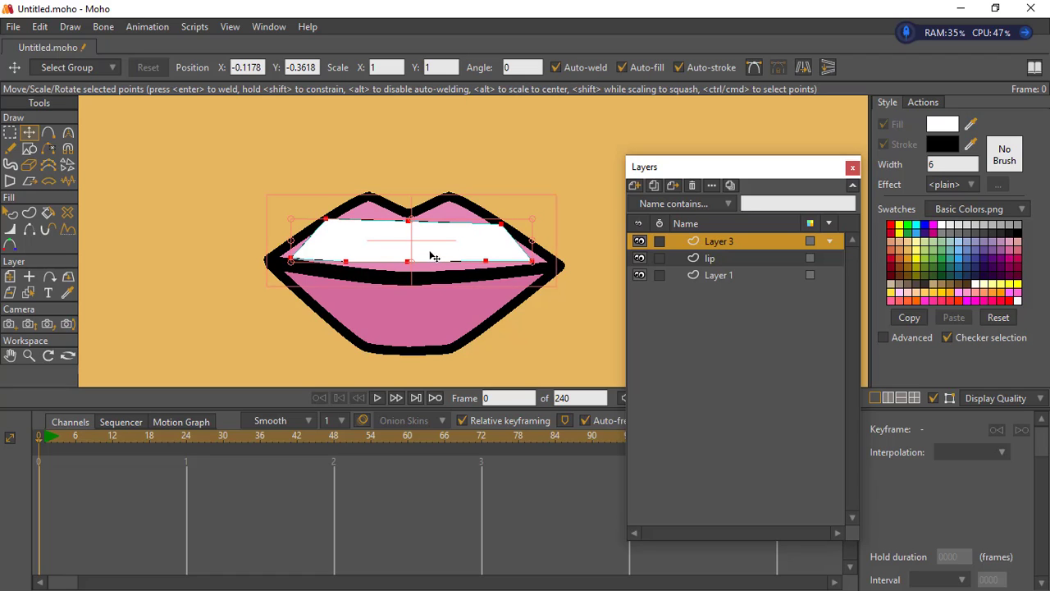
left_click(825, 69)
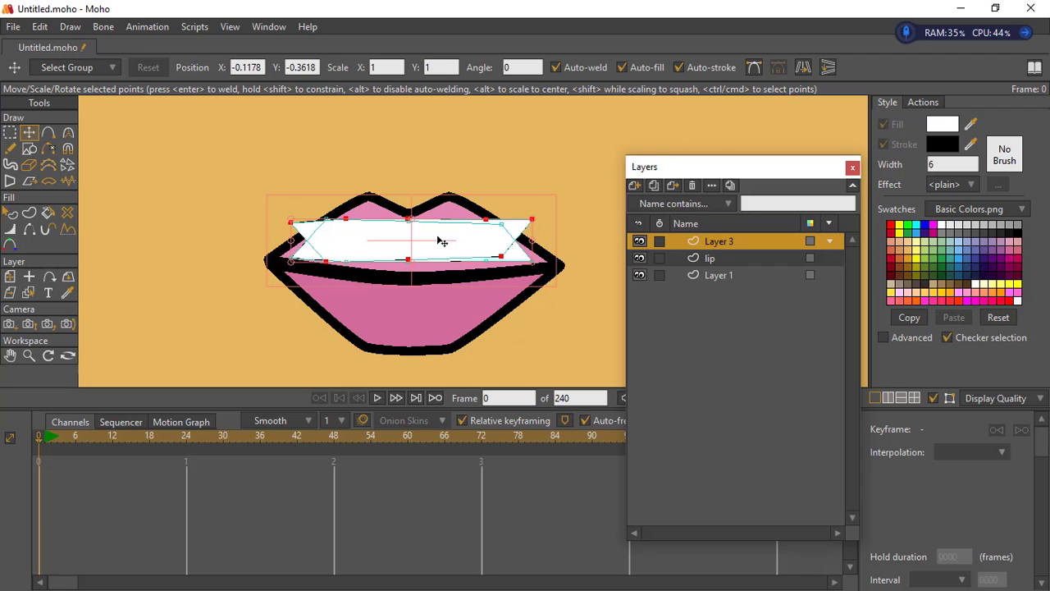
left_click_drag(438, 241, 407, 323)
- Adjust the lower teeth's upper edge and corner points to fit inside the lower lip, and nudge the upper teeth's top right corner
left_click_drag(408, 285, 409, 298)
left_click_drag(347, 289, 355, 293)
left_click(409, 289)
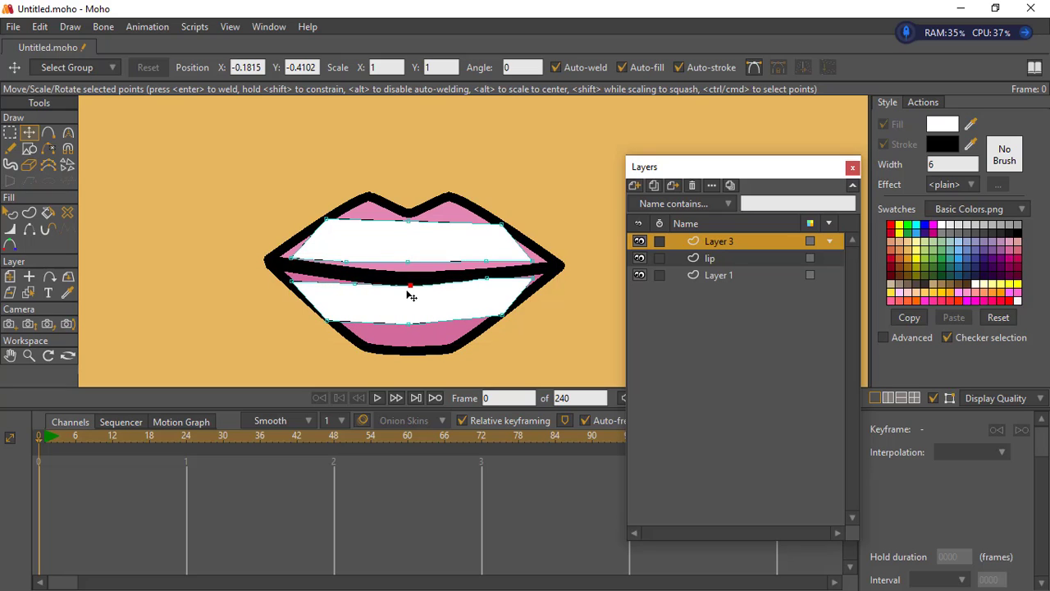
left_click_drag(486, 279, 531, 282)
left_click_drag(502, 315, 492, 318)
left_click_drag(334, 322, 345, 321)
left_click_drag(308, 291, 317, 291)
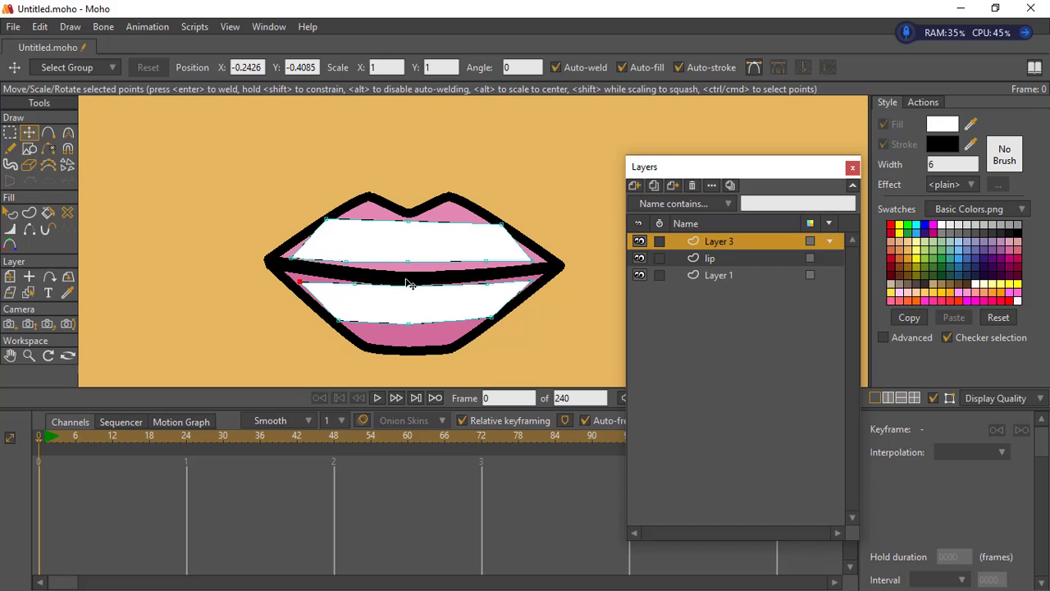
left_click(500, 225)
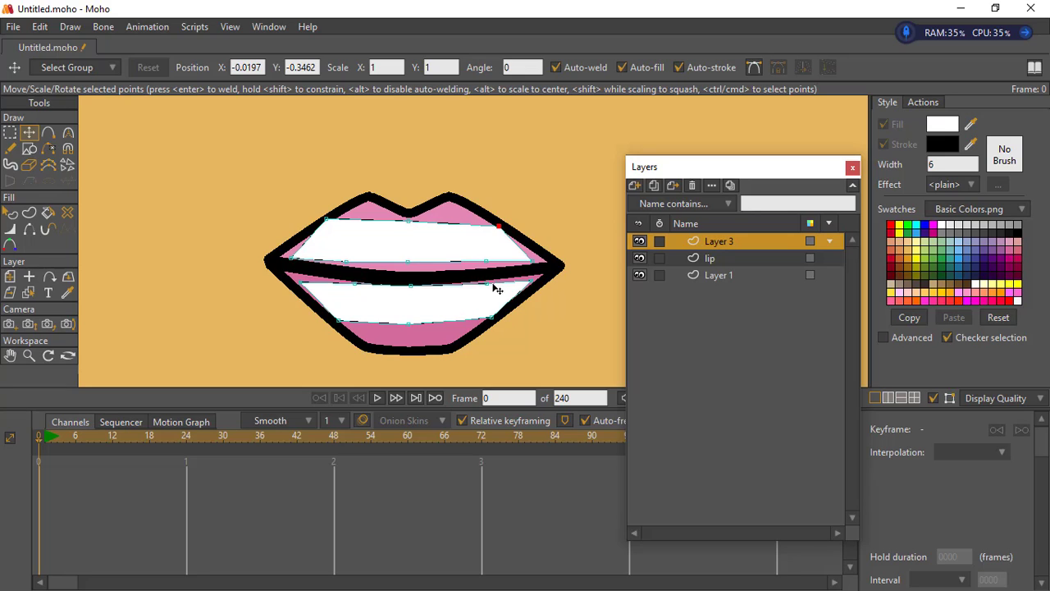
left_click(346, 261)
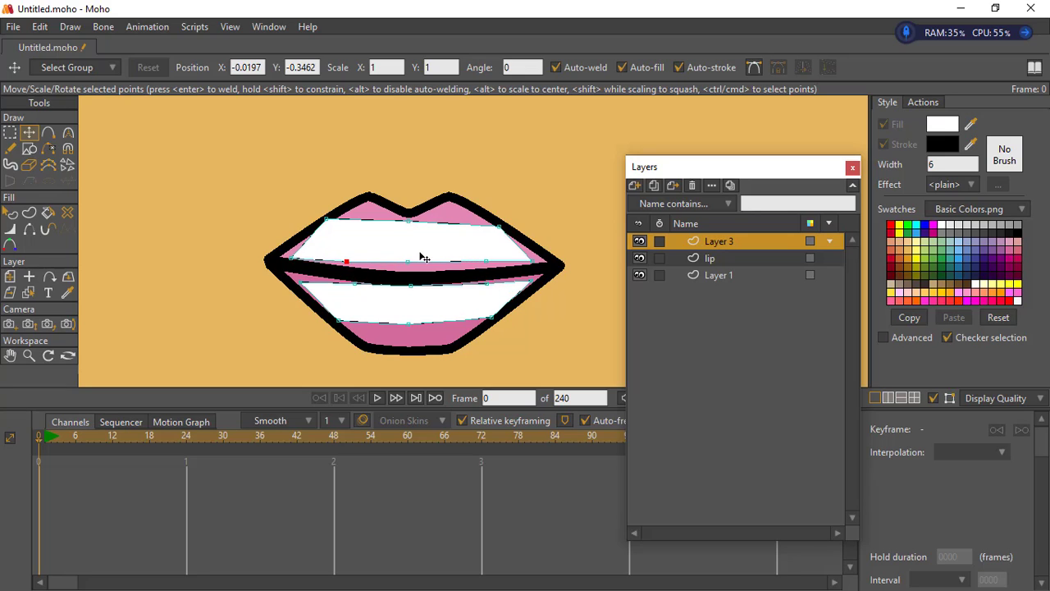
- Cut the upper and lower teeth shapes out of Layer 3 and paste them into the lip layer
left_click(10, 135)
double_click(357, 260)
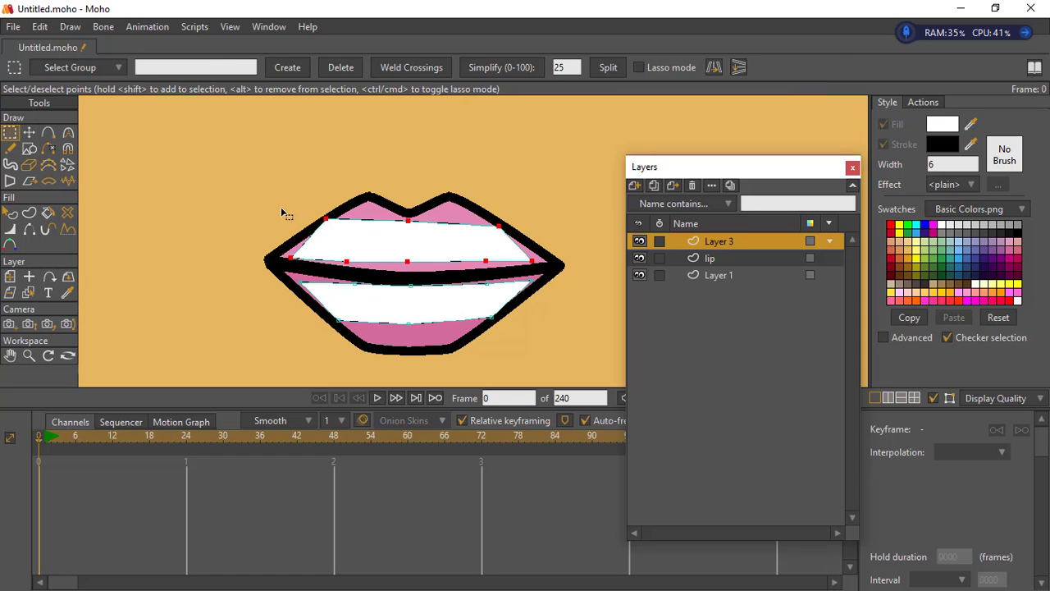
left_click_drag(257, 184, 508, 356)
key("Delete")
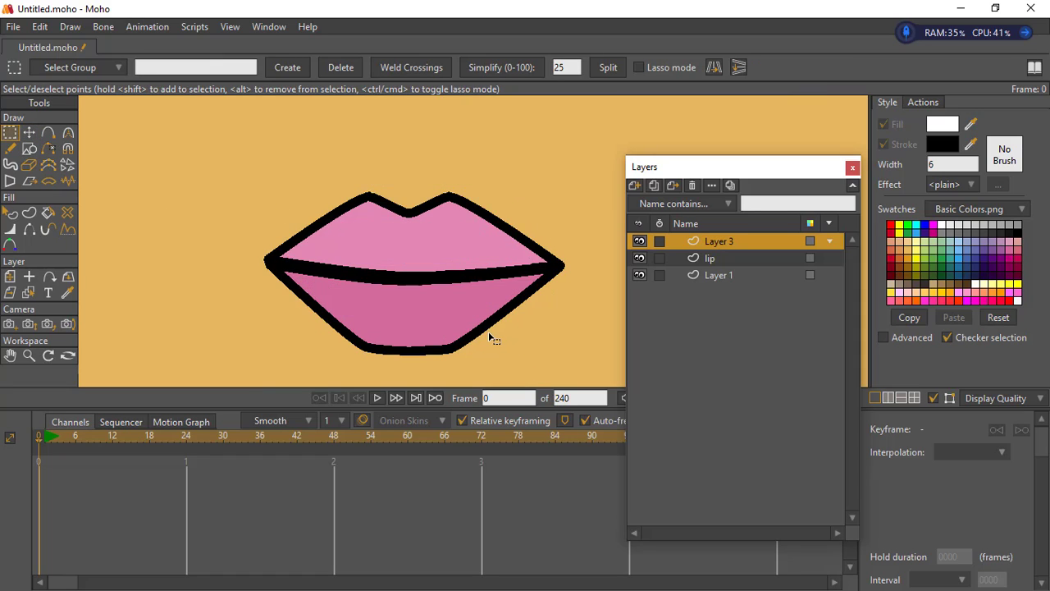
left_click(706, 260)
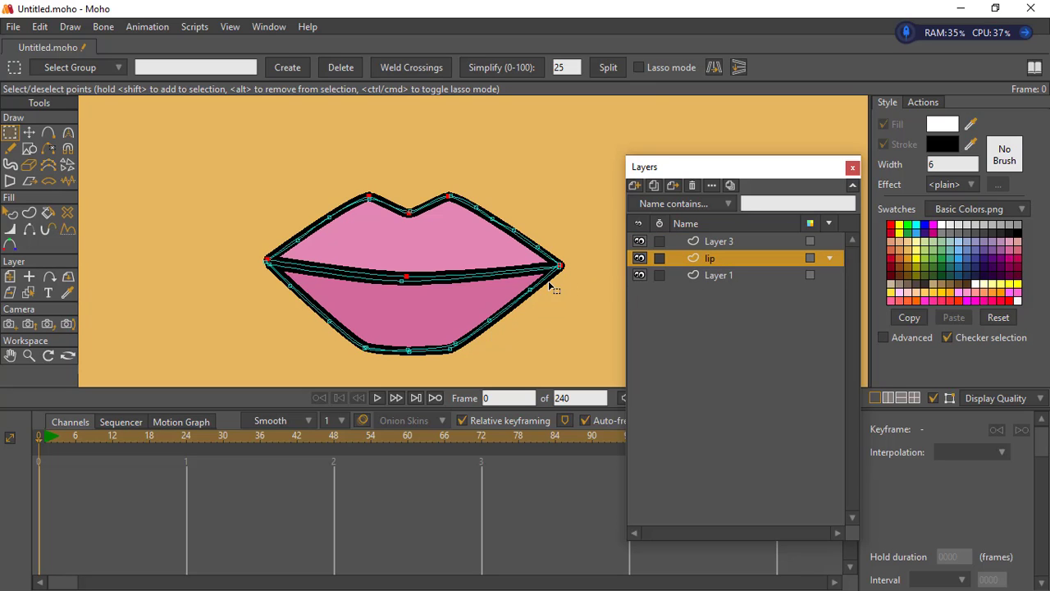
key("ctrl+v")
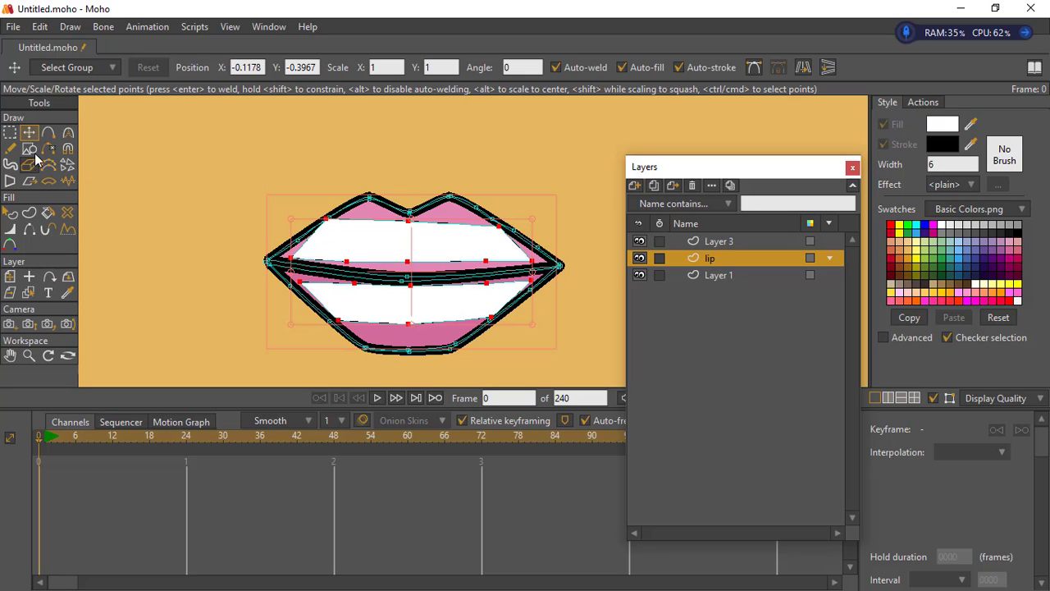
- Try to bring the lips in front of the teeth by cutting and re-pasting the lip shapes in the lip layer
left_click(10, 133)
left_click(370, 276)
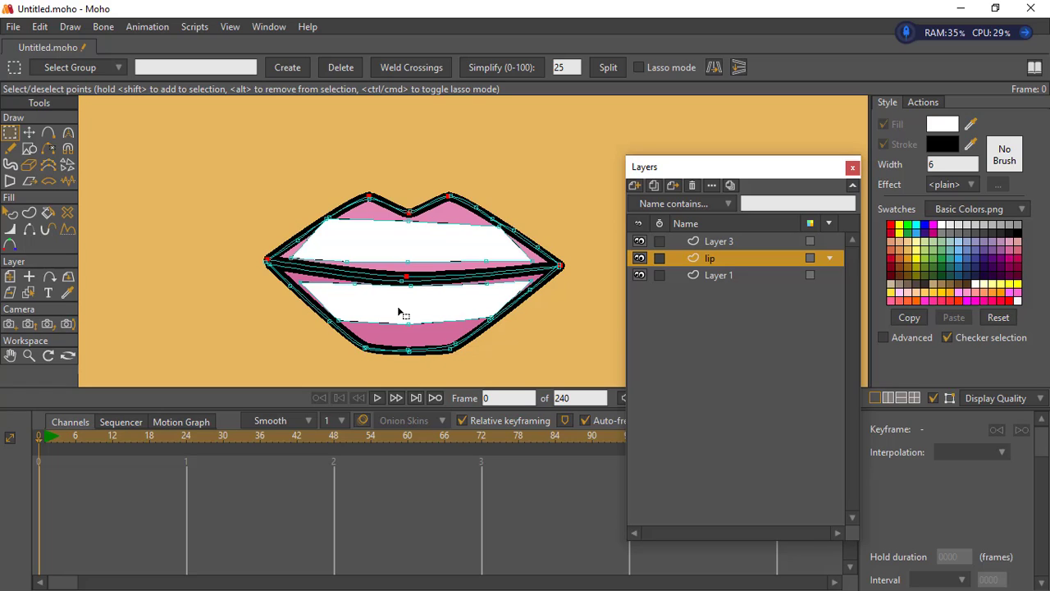
left_click(371, 350, "shift")
key("ctrl+x")
key("ctrl+v")
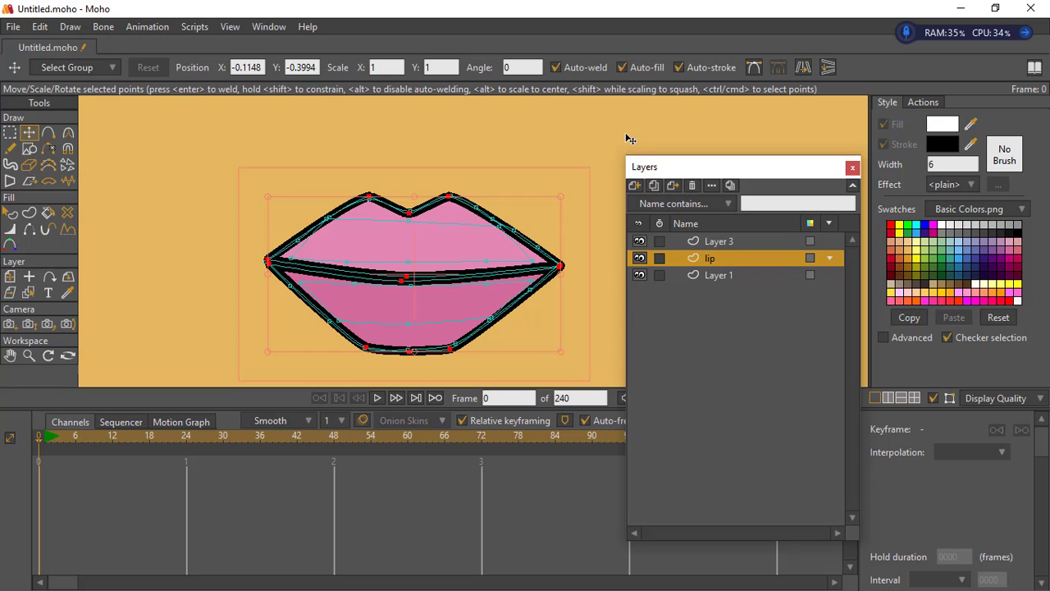
left_click(70, 26)
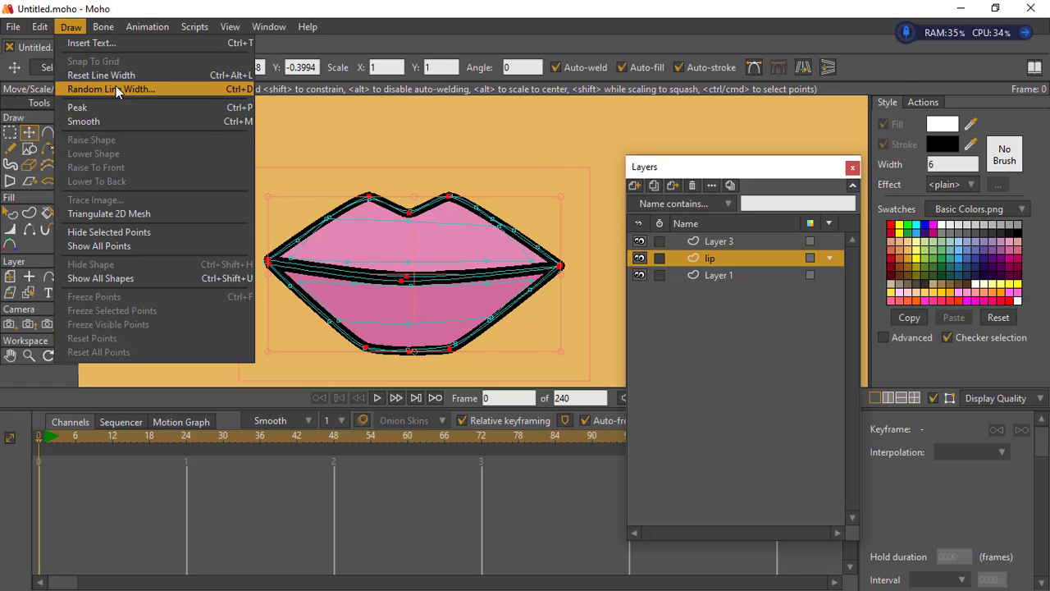
left_click(281, 196)
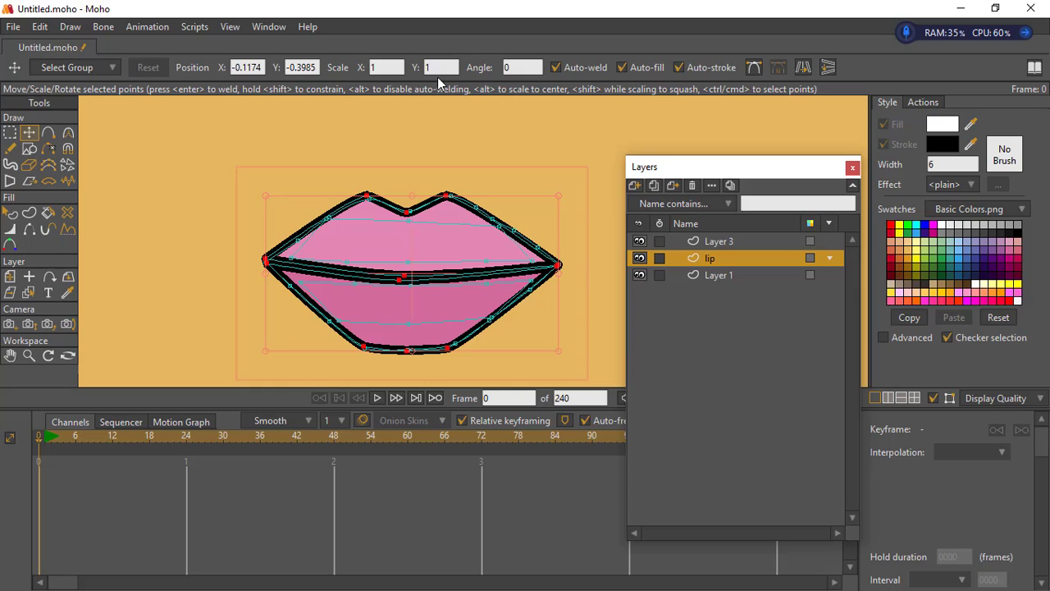
key("ctrl+z")
key("ctrl+z")
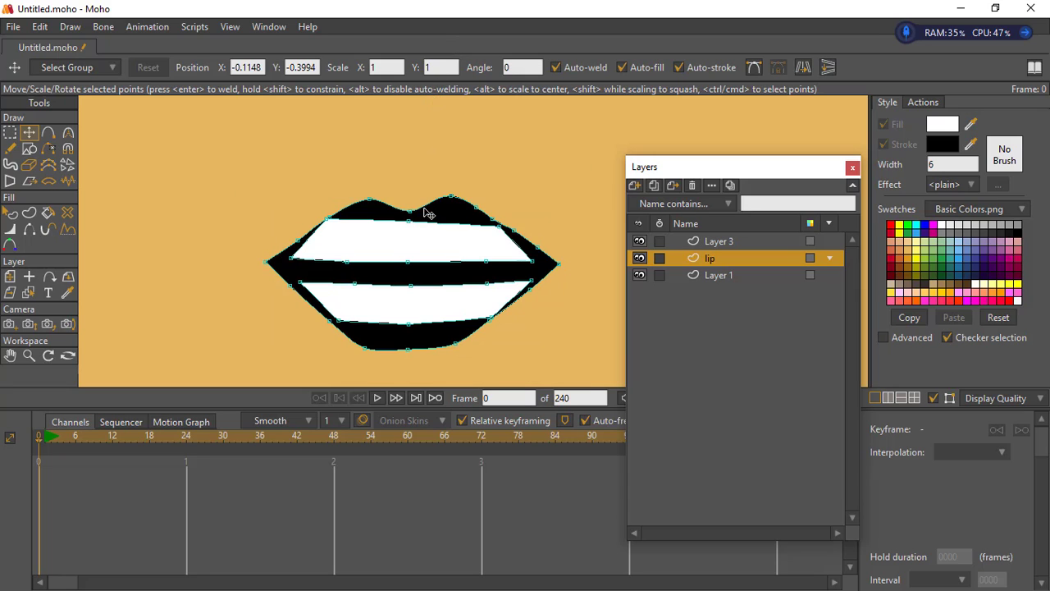
key("ctrl+shift+z")
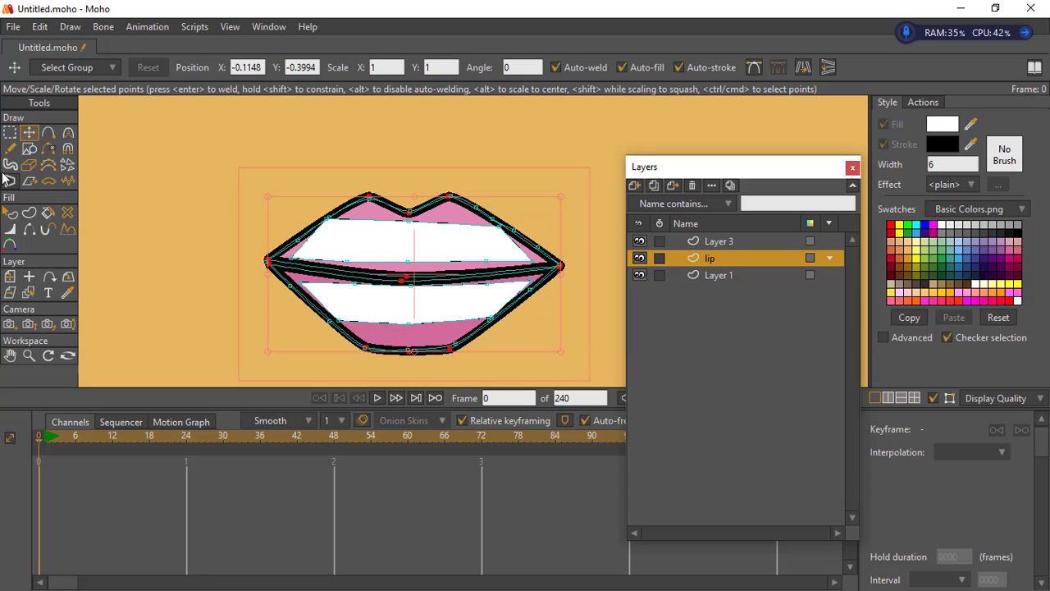
- Lower the upper teeth shape in the stacking order so it sits behind the upper lip
left_click(10, 212)
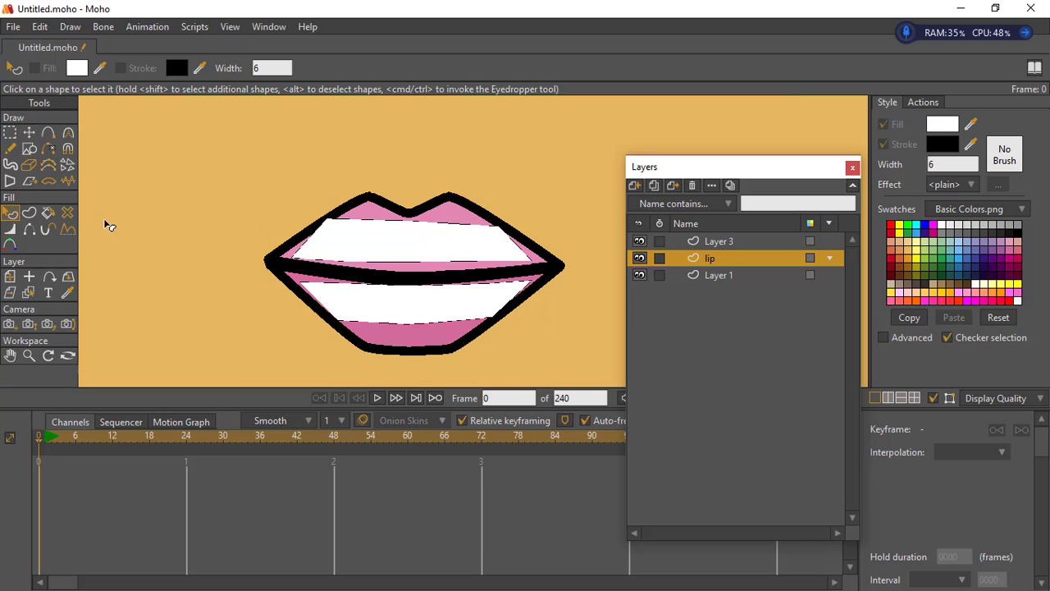
left_click(369, 241)
left_click(70, 26)
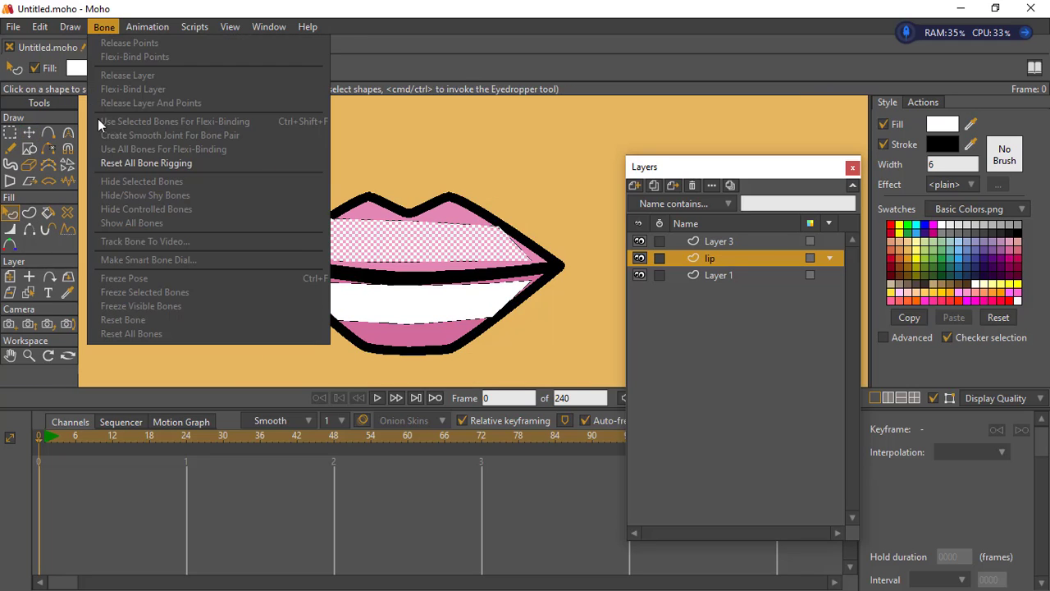
left_click(97, 154)
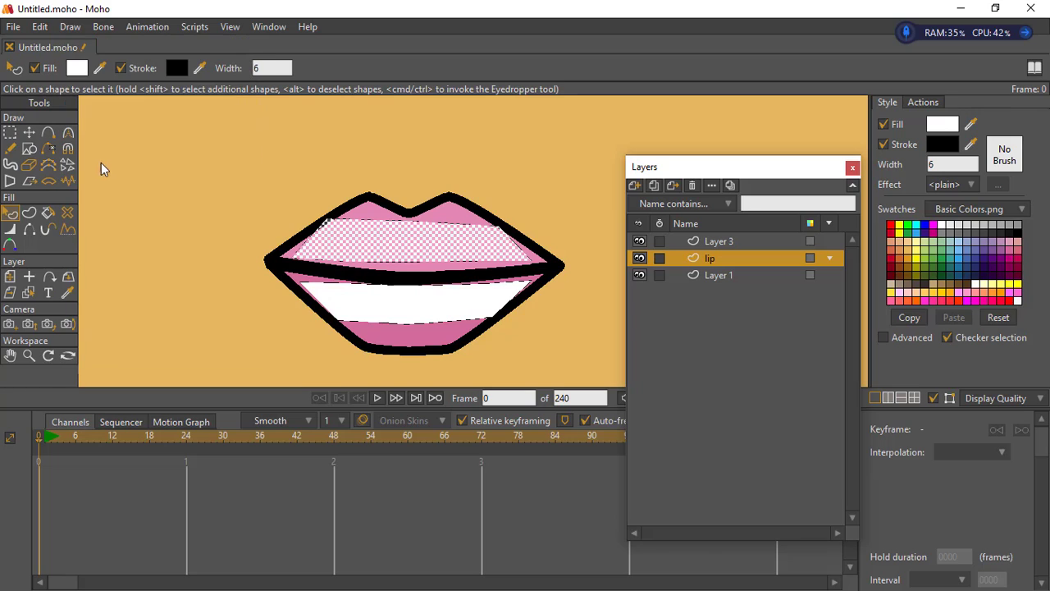
left_click(66, 27)
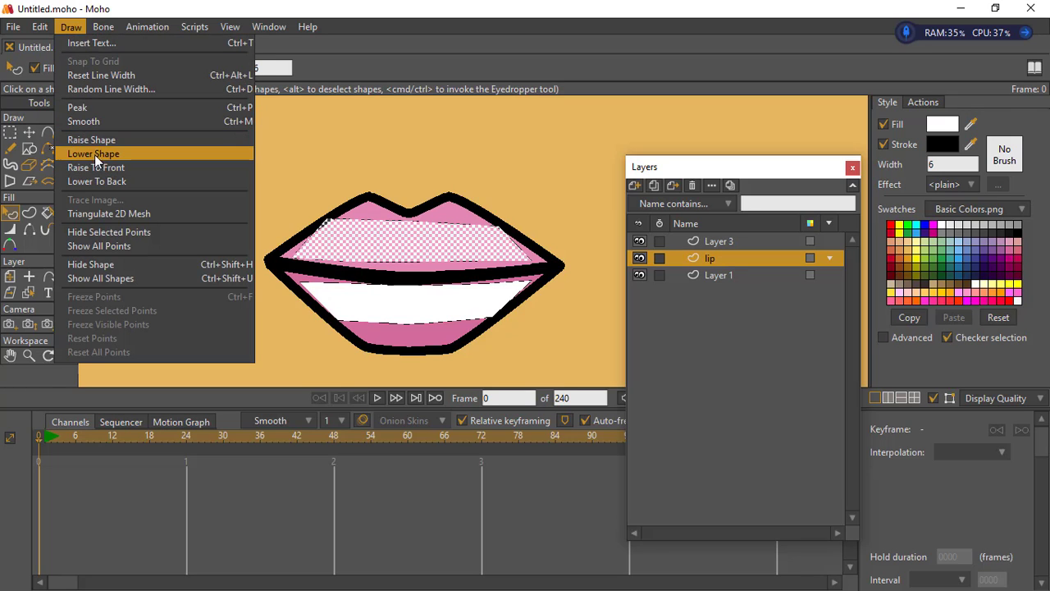
left_click(93, 155)
left_click(164, 175)
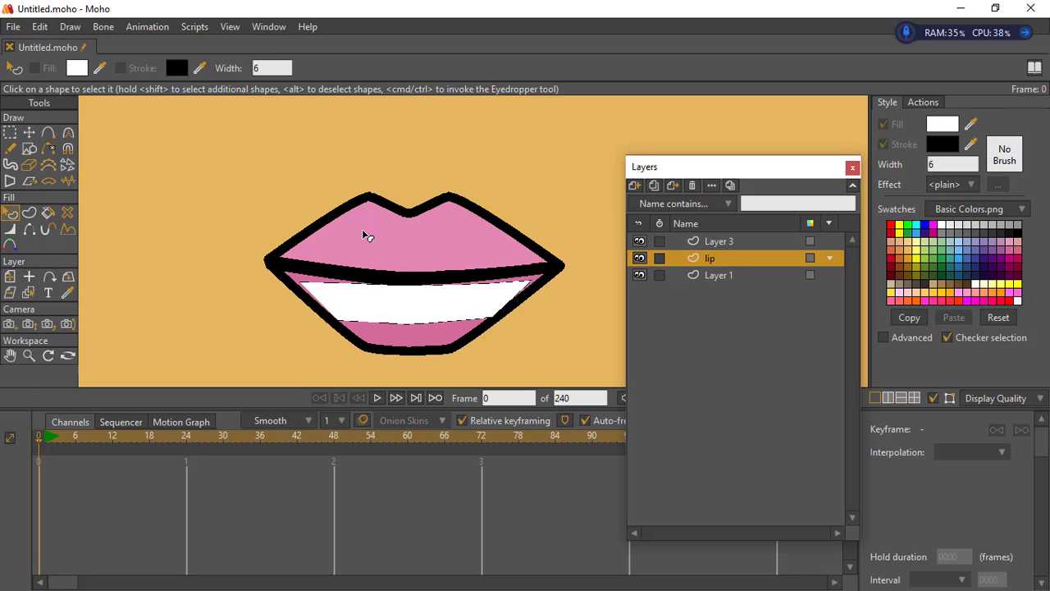
- Lower the lower teeth shape in the stacking order so it sits behind the lower lip
left_click(370, 312)
left_click(71, 26)
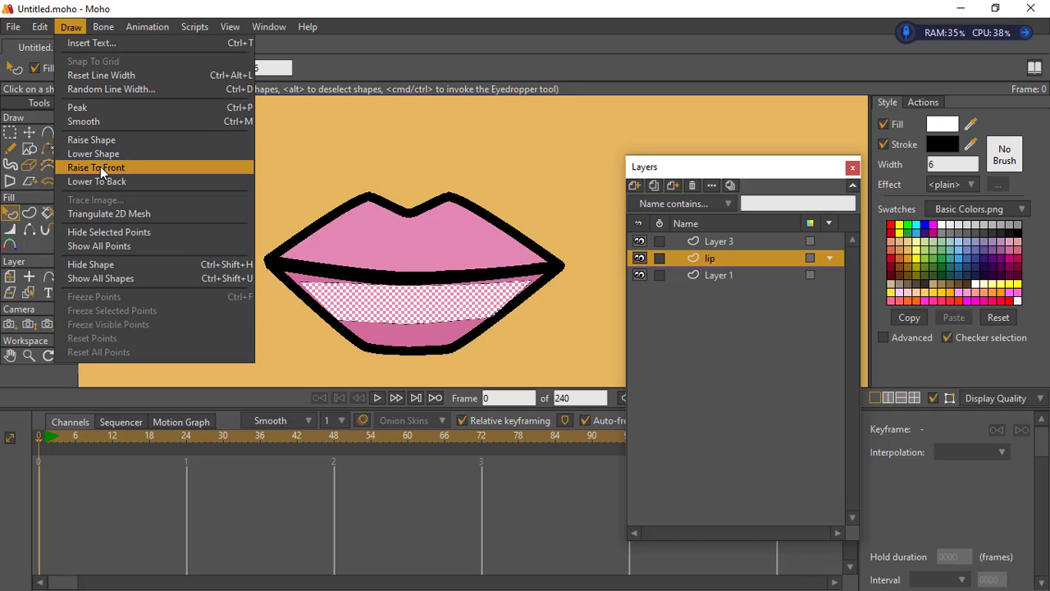
left_click(111, 155)
left_click(268, 248)
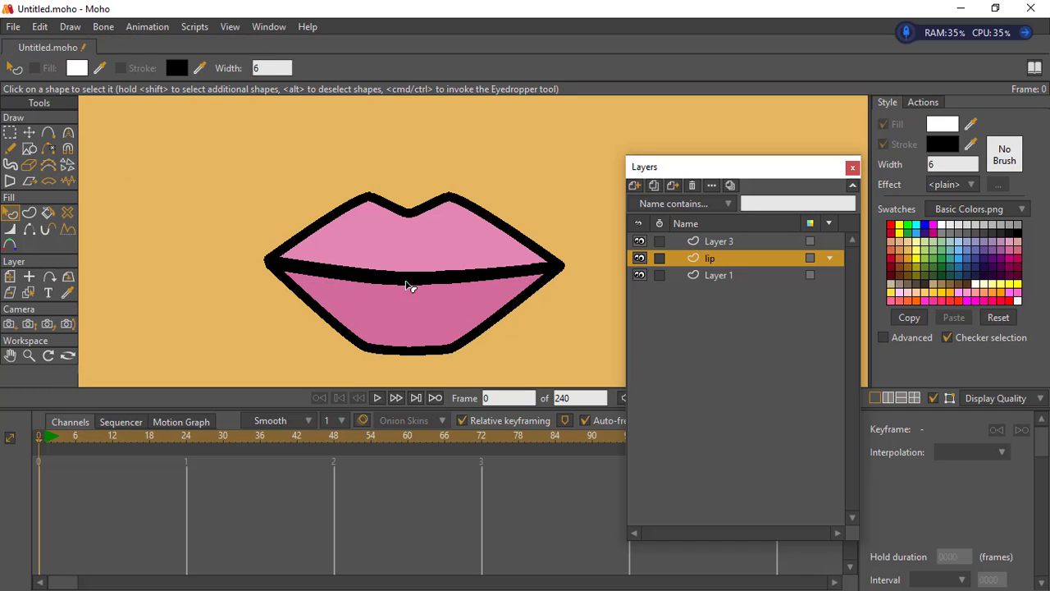
- Draw a closed six-point rounded tongue shape across the middle of the mouth on Layer 3
key("g")
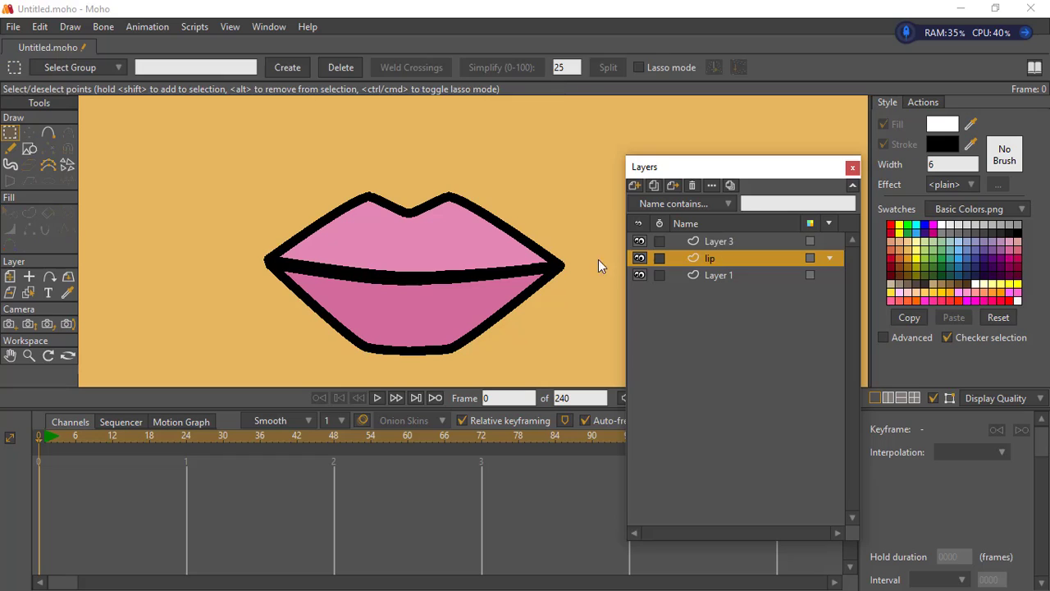
left_click(707, 241)
left_click(49, 134)
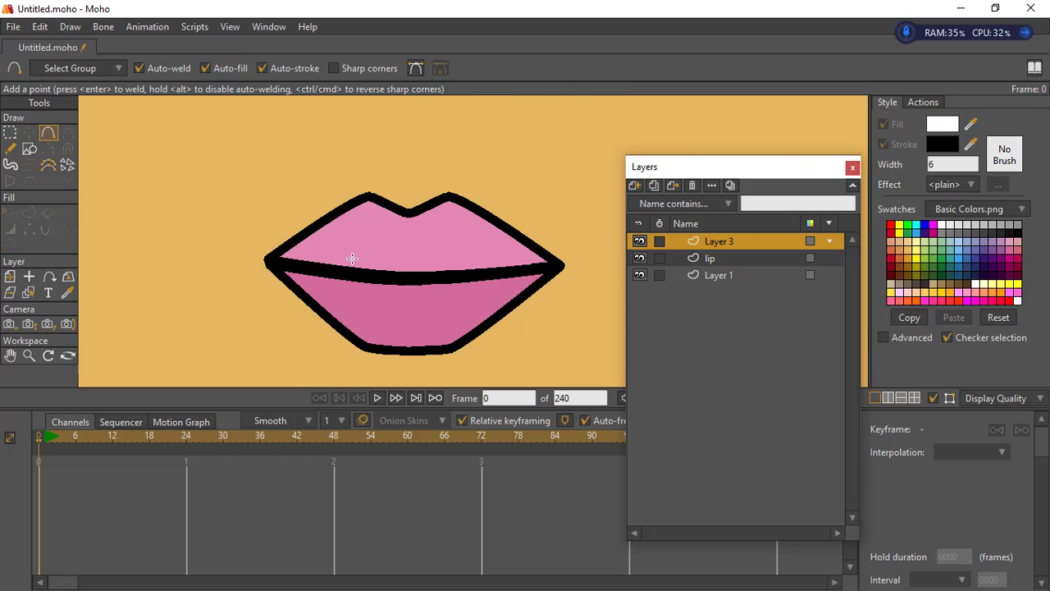
left_click_drag(346, 257, 413, 241)
left_click(504, 250)
left_click(512, 281)
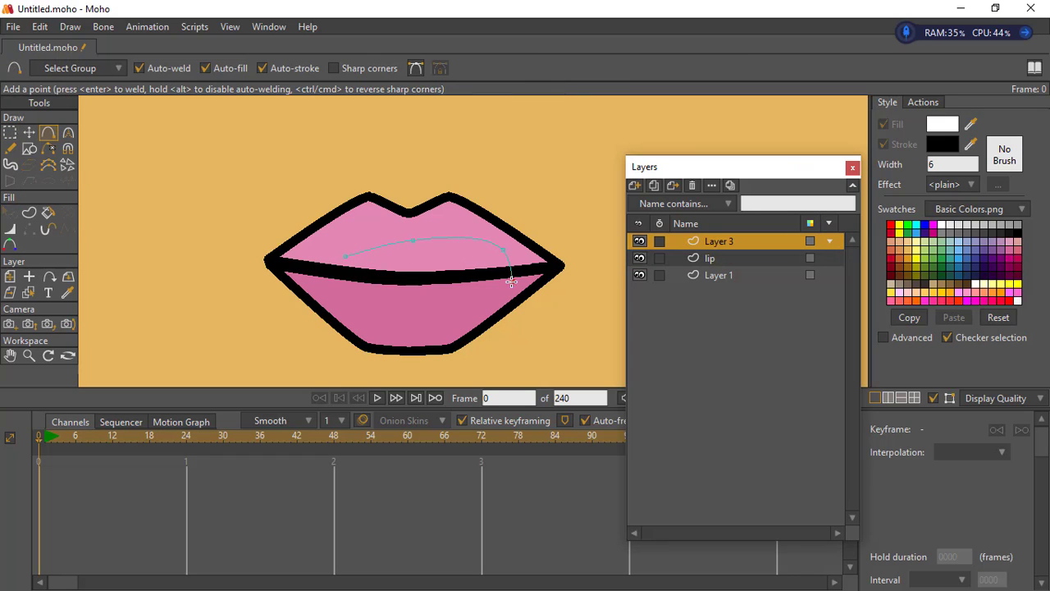
left_click(418, 295)
left_click(342, 253)
- Fill the tongue shape with a muted rose red and reduce its outline width until the thick black stroke is gone
left_click(1018, 264)
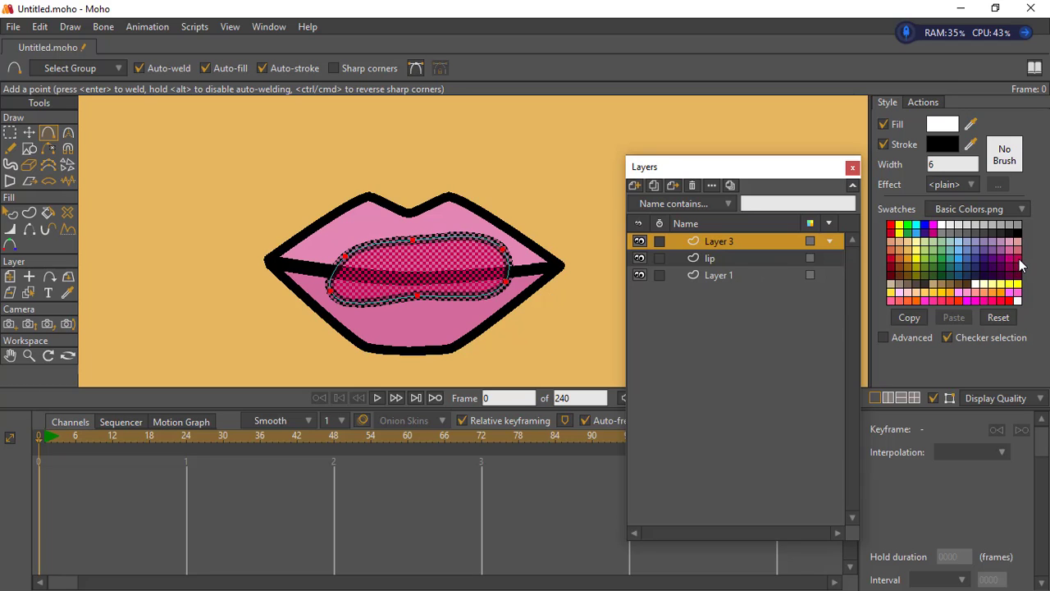
left_click(1017, 258)
left_click(1018, 250)
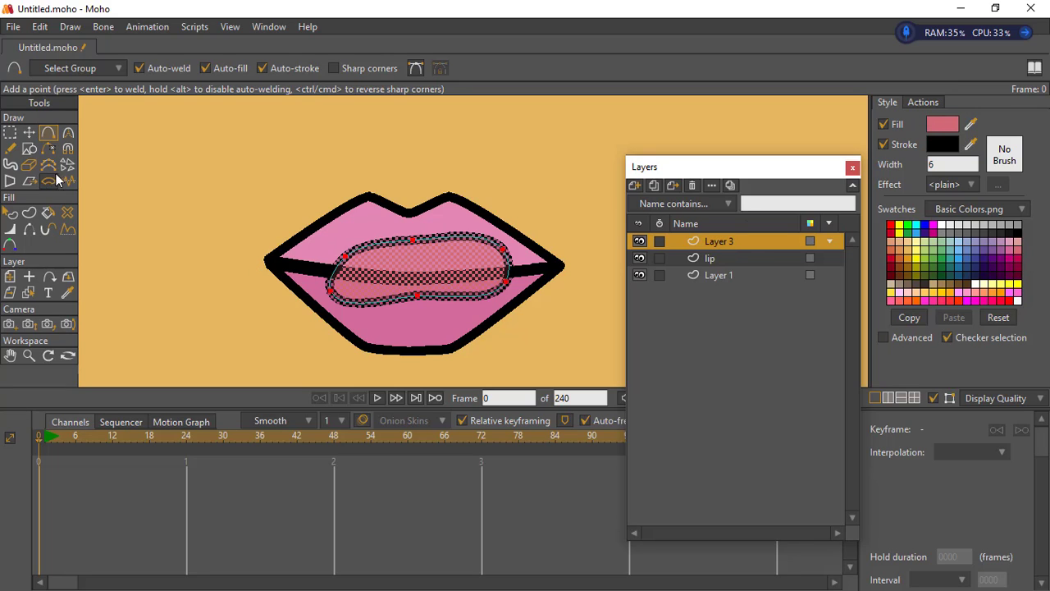
left_click(10, 229)
left_click_drag(430, 281, 60, 329)
- Pull the tongue's right-side points inward, centre its bottom middle point and add a lower-edge point on each side of it
left_click(10, 133)
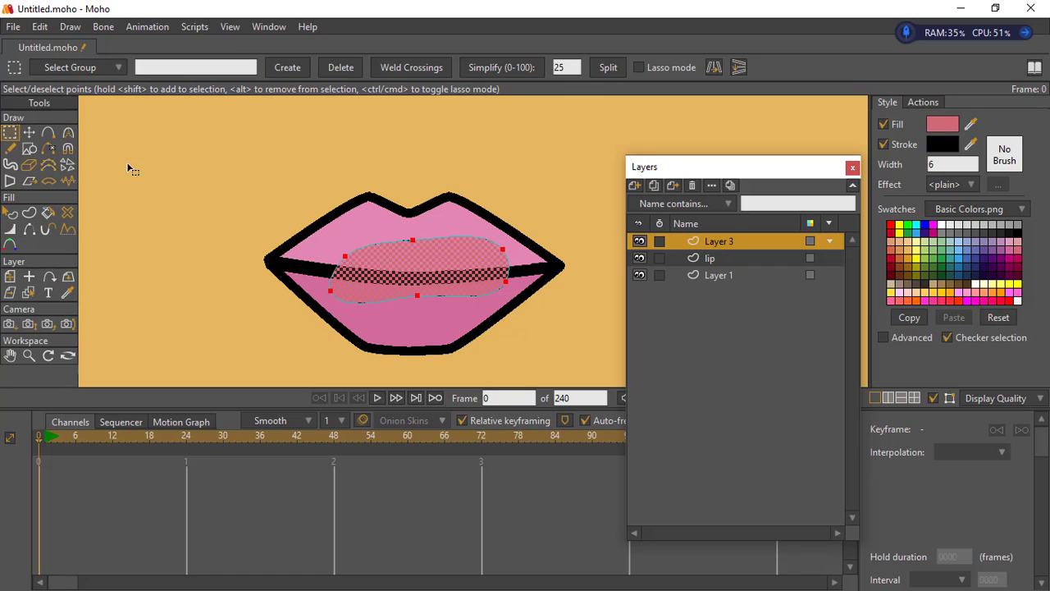
left_click(332, 282)
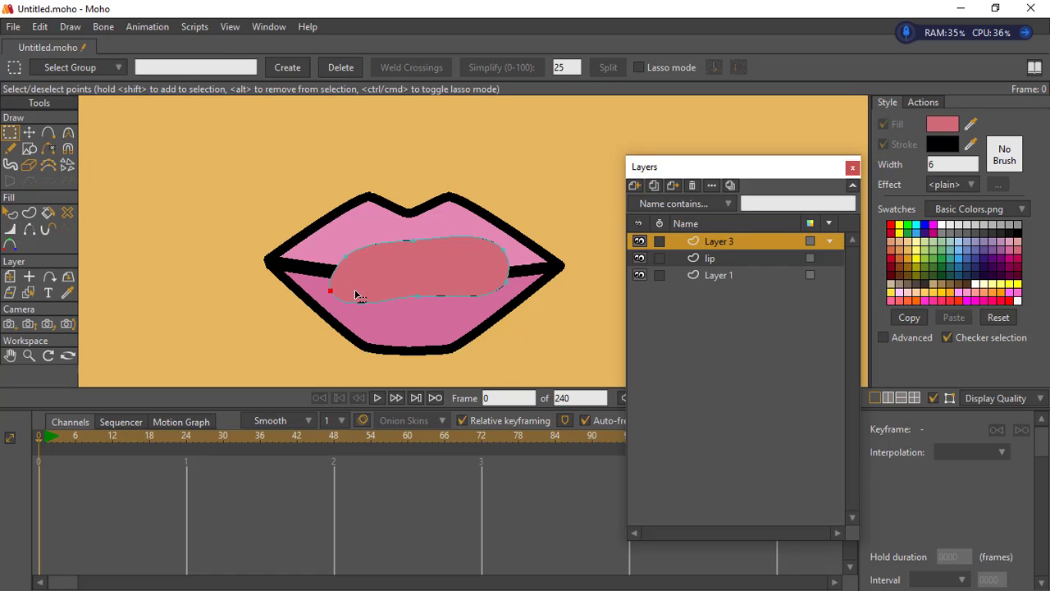
left_click(29, 133)
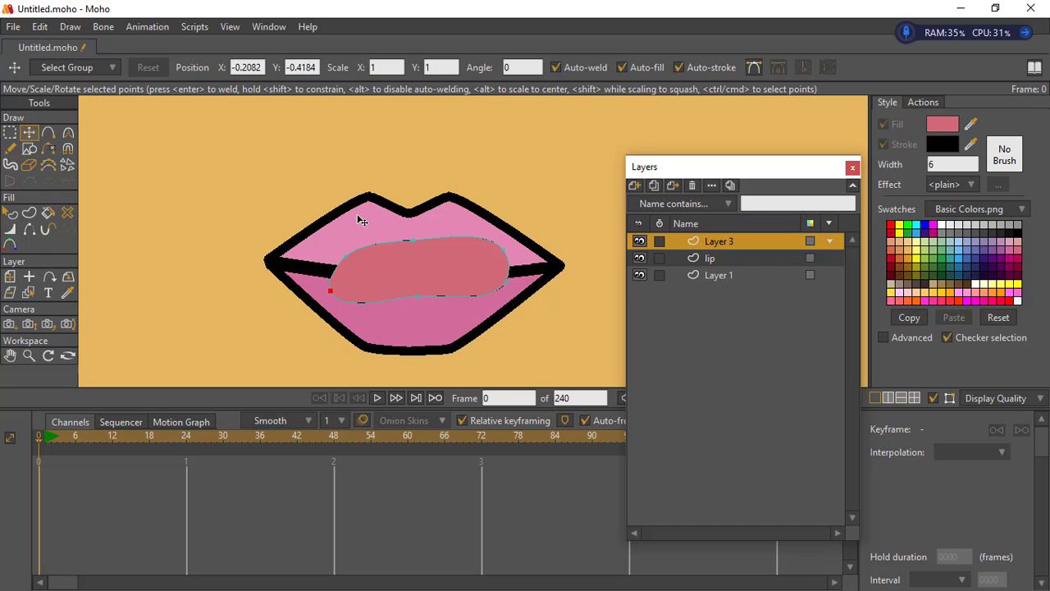
left_click_drag(504, 246, 477, 259)
left_click_drag(494, 296, 408, 302)
left_click(48, 133)
left_click(447, 305)
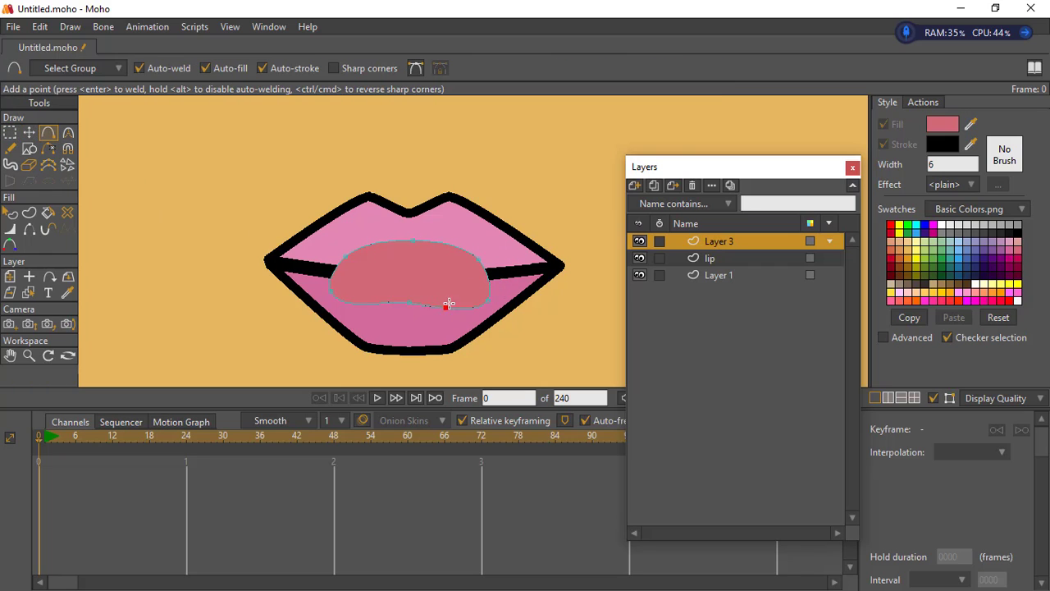
left_click(362, 305)
- Cut the whole tongue shape from Layer 3 and paste it into the lip layer
left_click(10, 133)
left_click(418, 259)
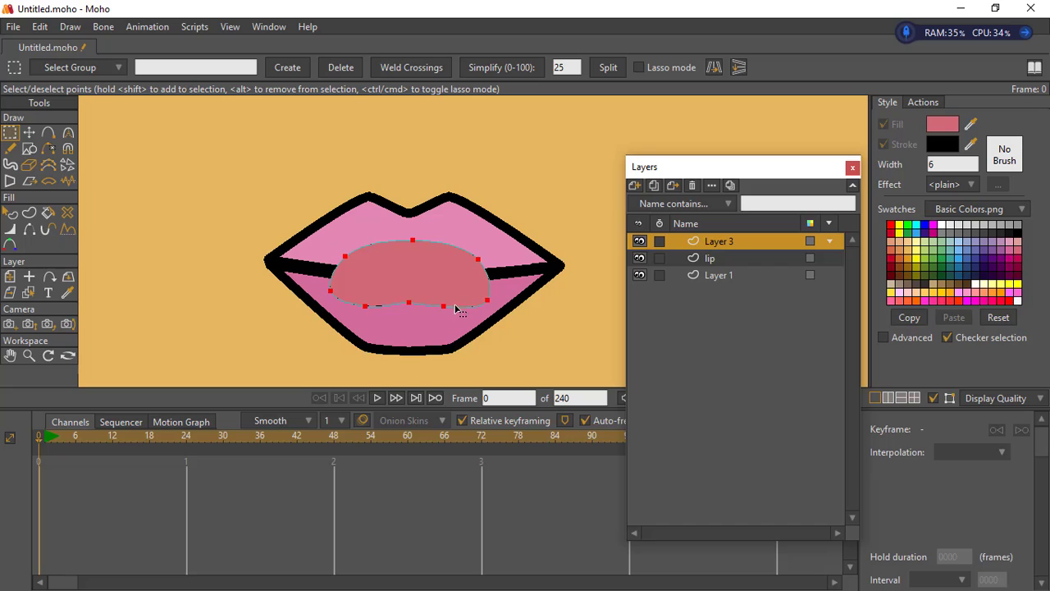
key("Delete")
left_click(721, 257)
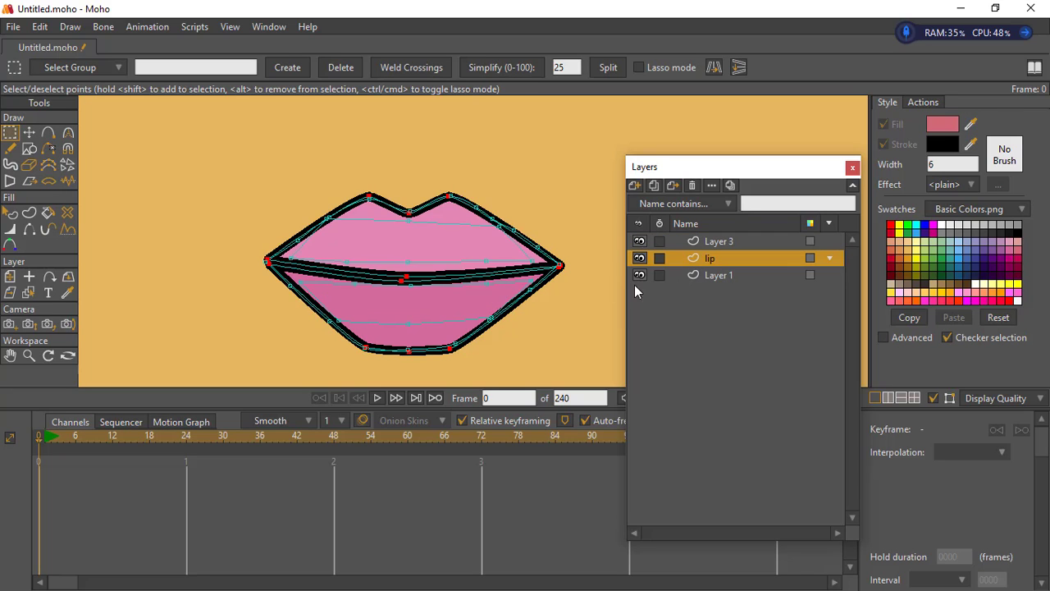
key("ctrl+v")
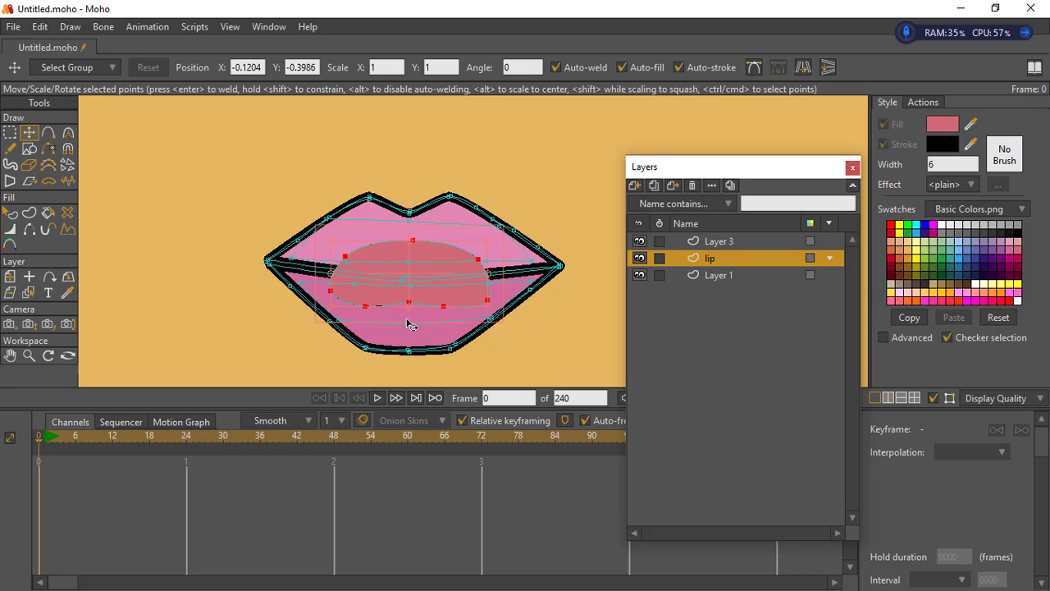
- Lower the tongue shape repeatedly in the stacking order until it sits behind both lips
left_click(7, 213)
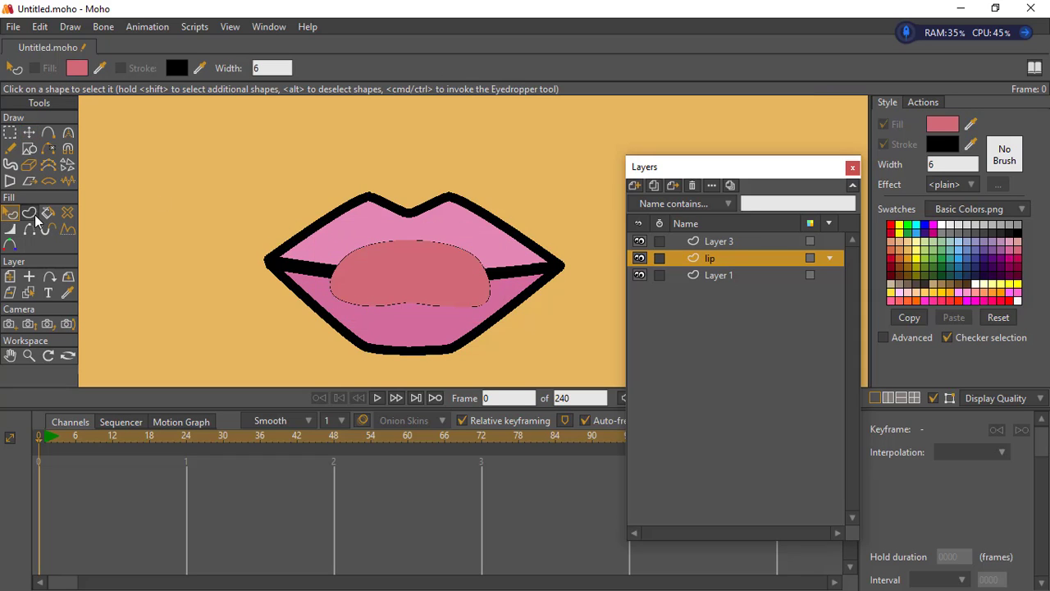
left_click(402, 281)
left_click(70, 26)
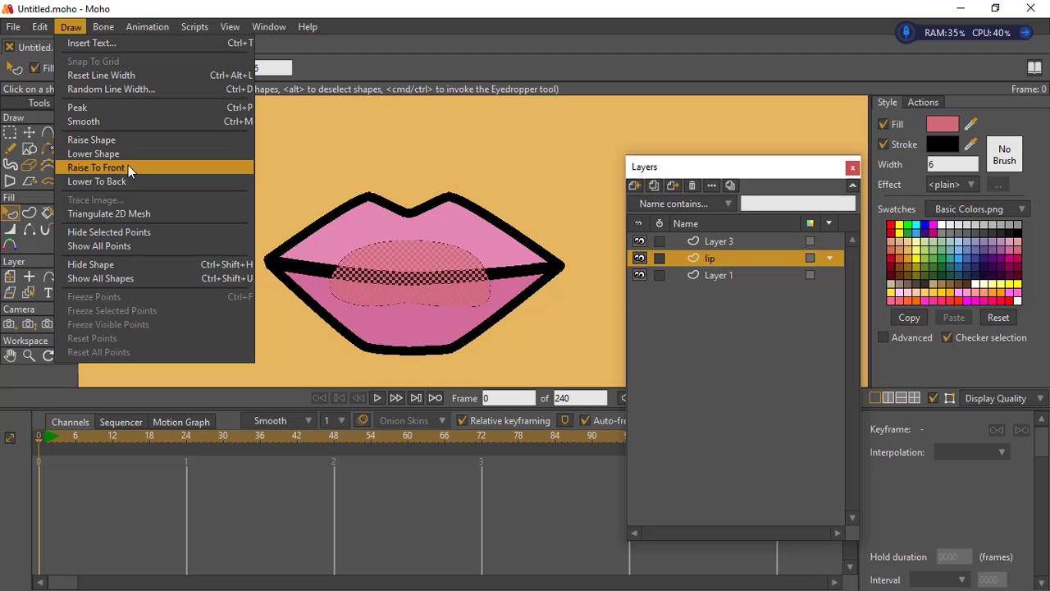
left_click(127, 156)
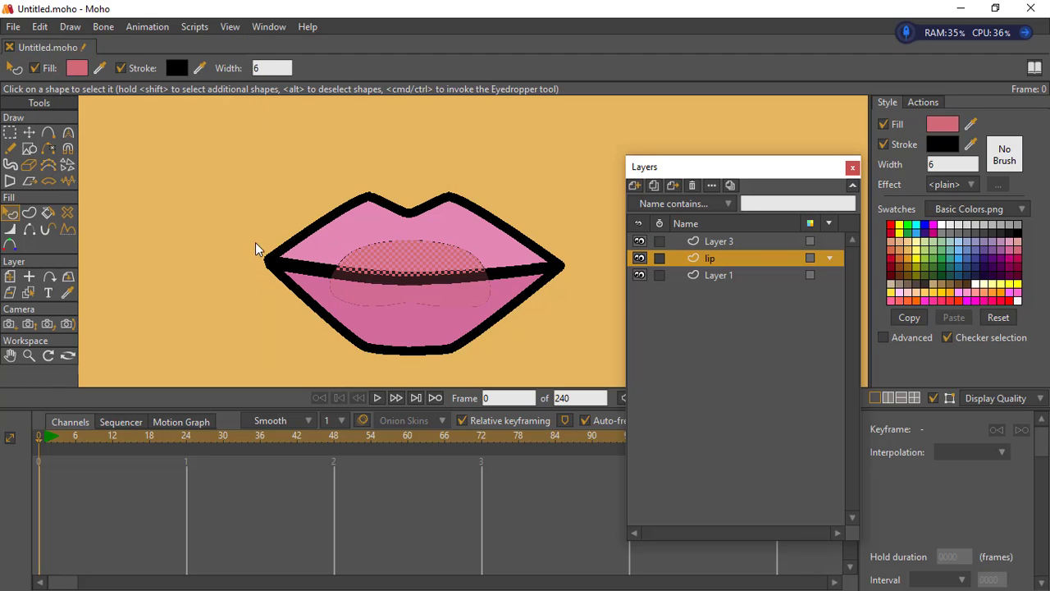
left_click(71, 26)
left_click(102, 157)
left_click(71, 26)
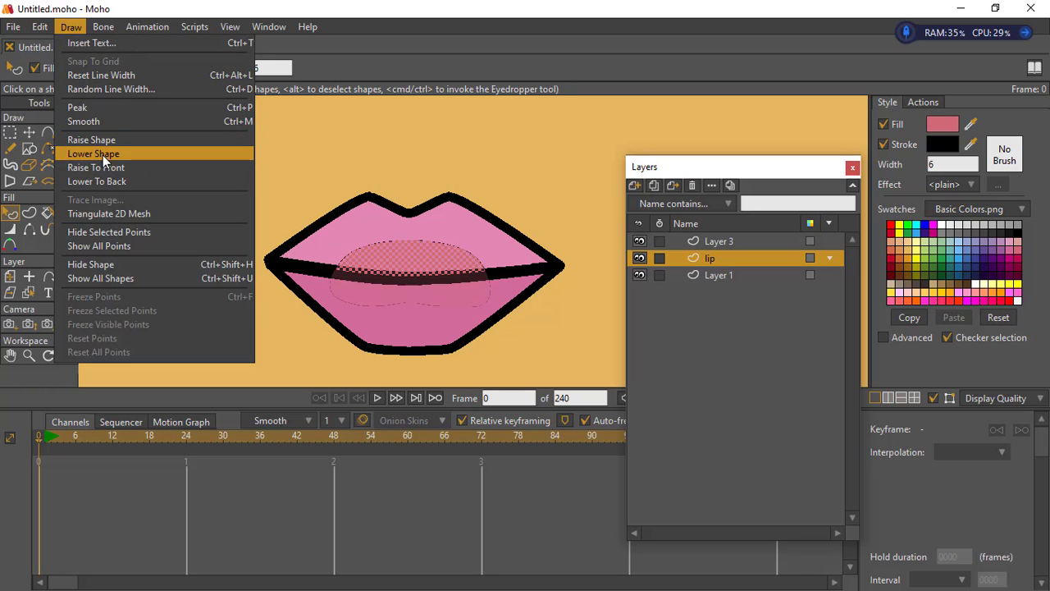
left_click(103, 155)
left_click(298, 236)
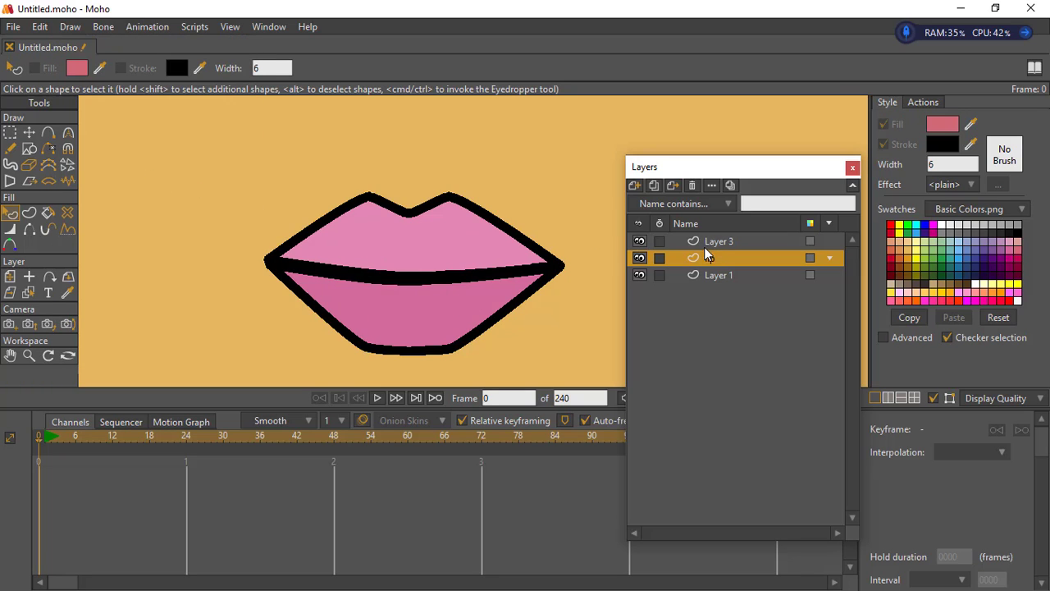
key("t")
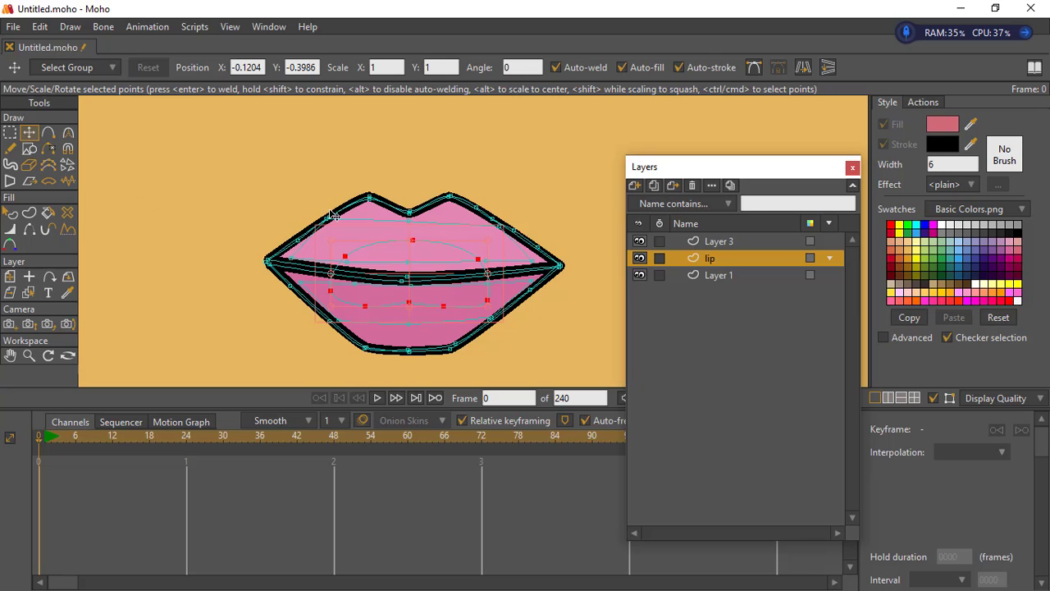
- Move the upper lip up and the lower lip down, away from the mouth, to expose the teeth and tongue
left_click(10, 134)
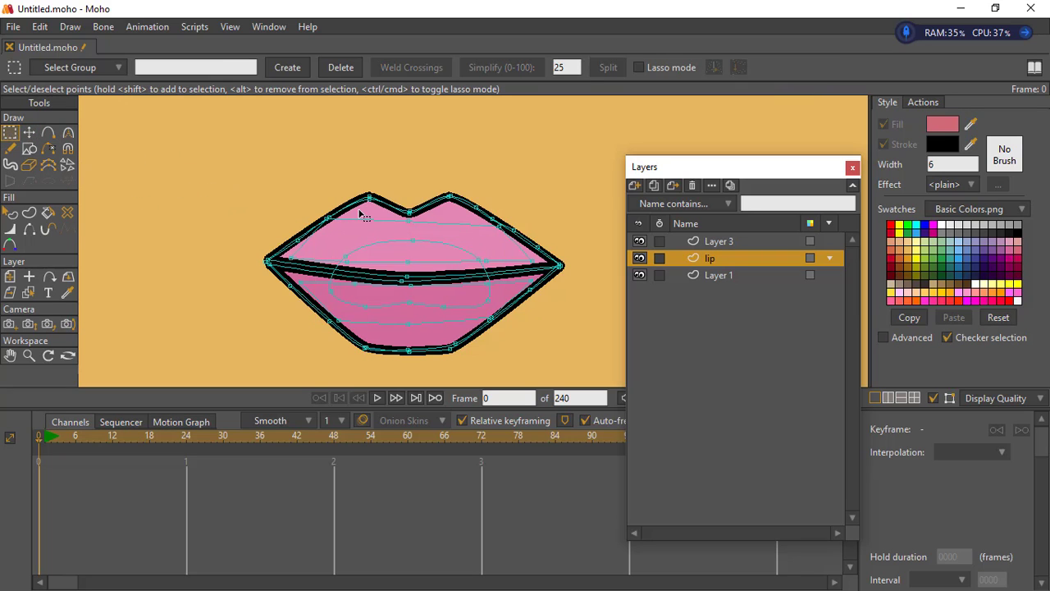
left_click(331, 230)
left_click(30, 135)
left_click_drag(374, 210, 378, 137)
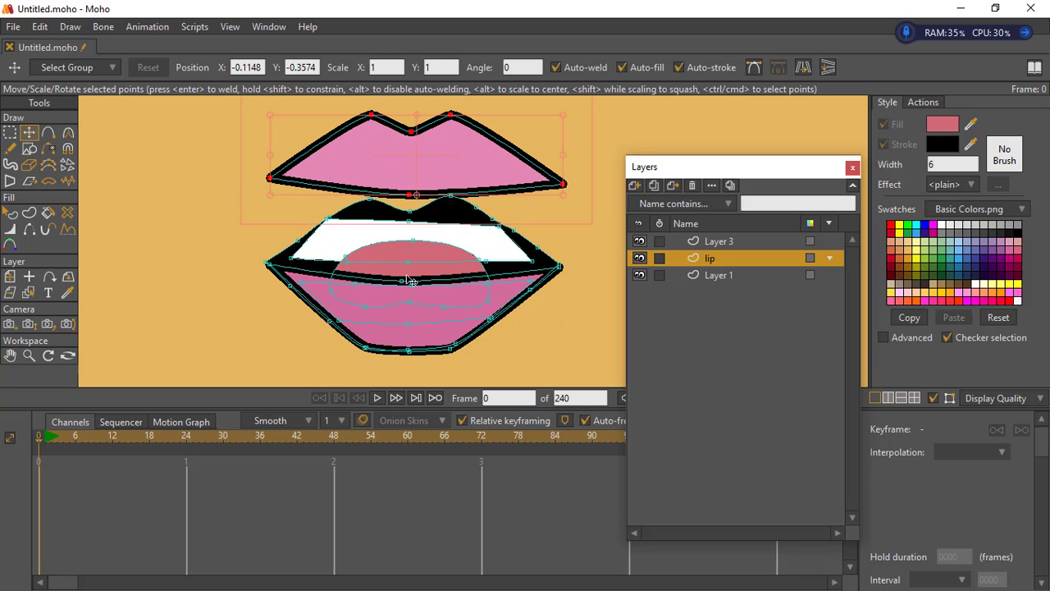
double_click(380, 343)
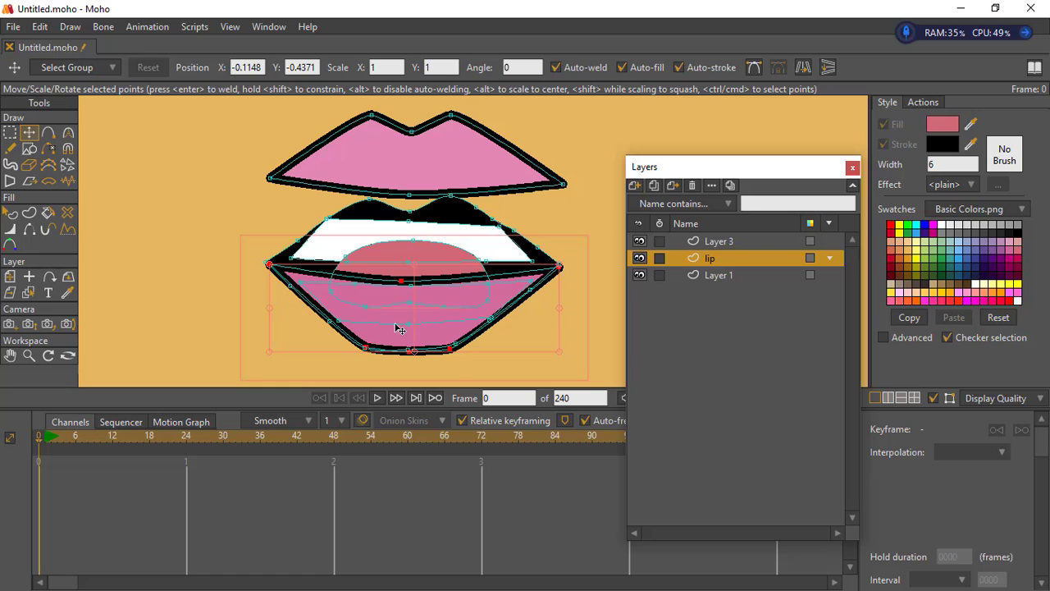
left_click_drag(400, 328, 403, 375)
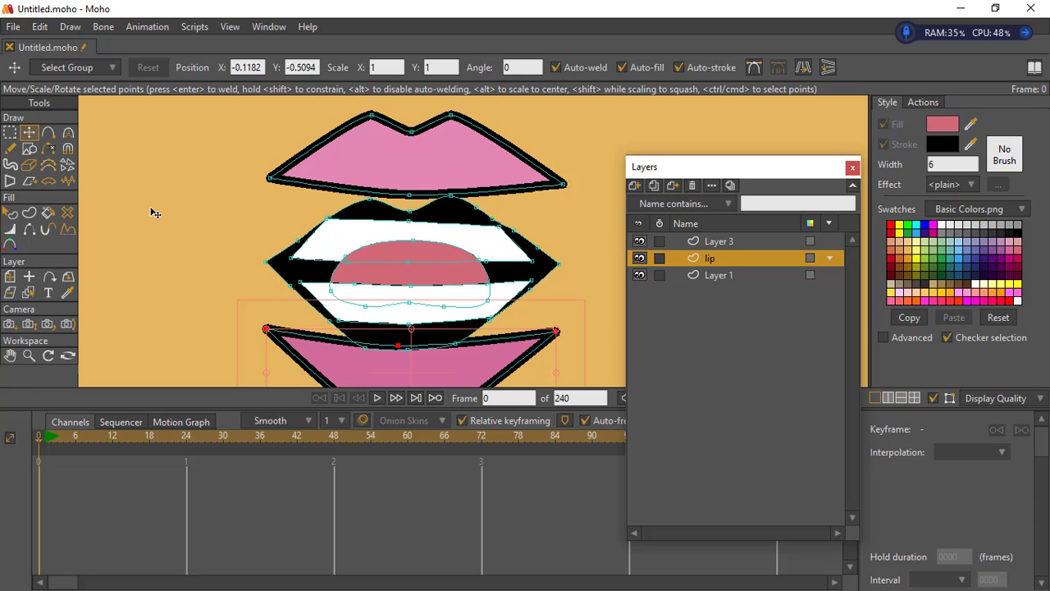
- Lower the tongue shape in the stacking order so it sits behind both rows of teeth but in front of the black mouth interior
left_click(10, 212)
left_click(402, 269)
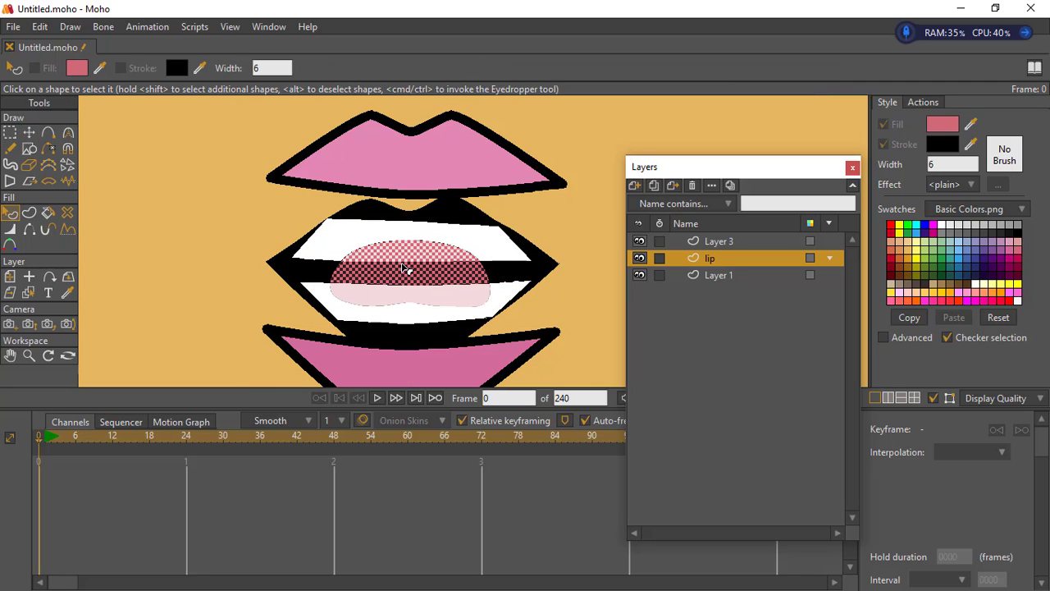
left_click(71, 27)
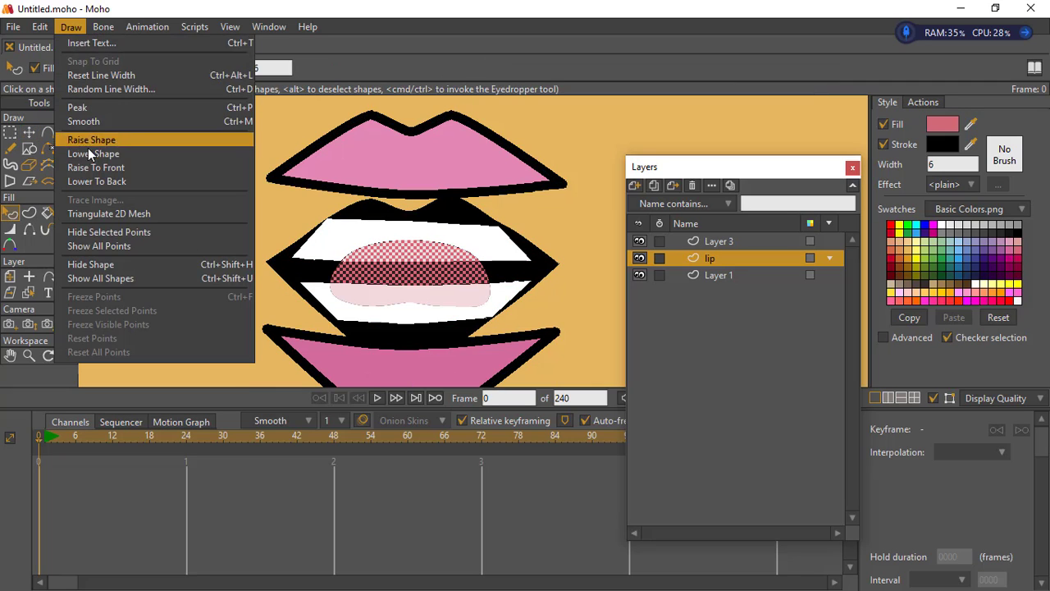
left_click(121, 180)
- Move the upper lip back down and the lower lip back up so they close over the teeth and tongue
left_click(11, 132)
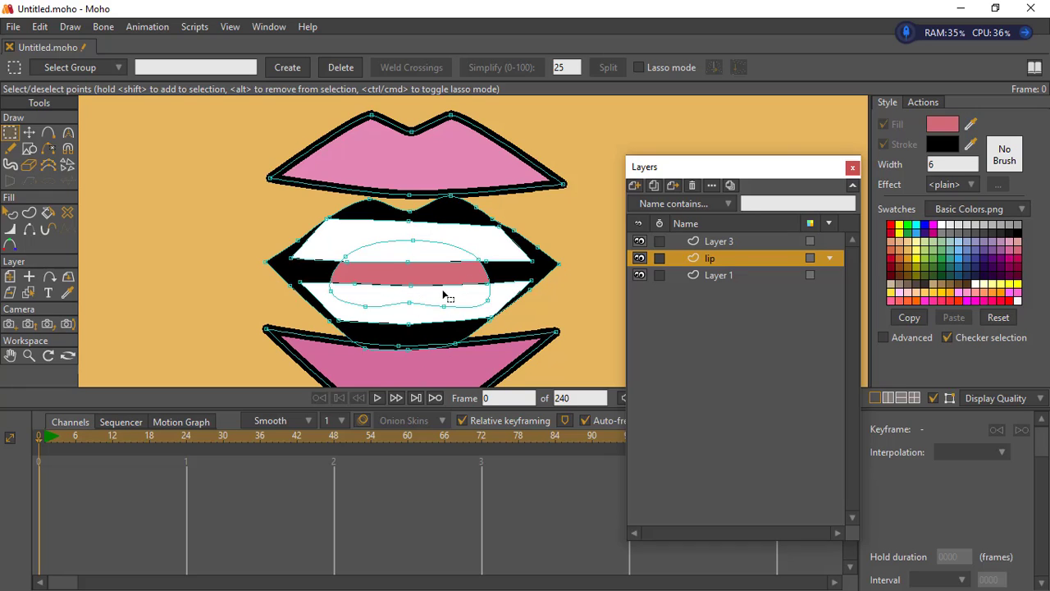
left_click(441, 373)
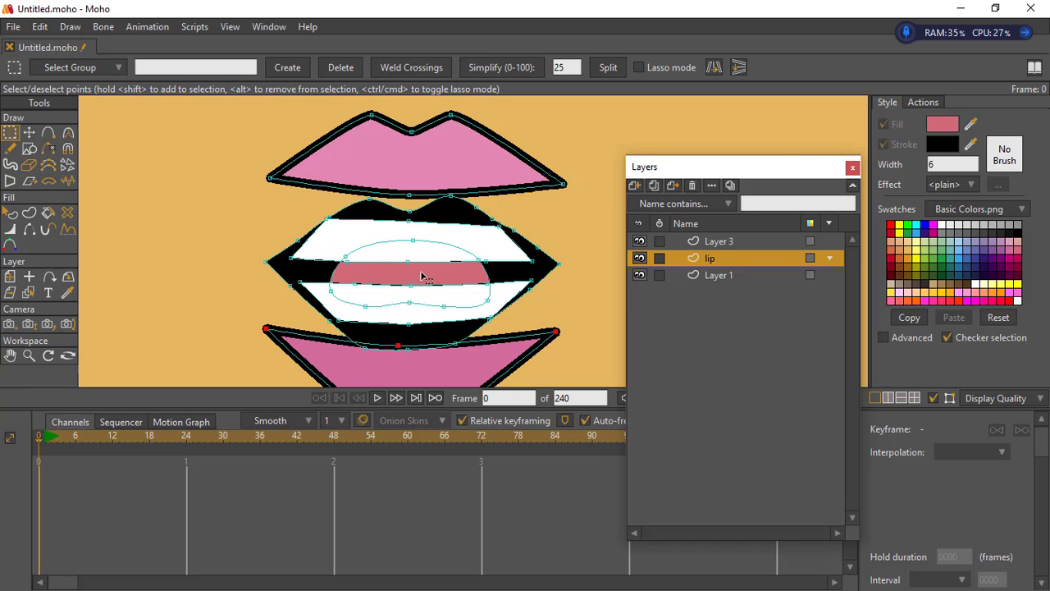
left_click(416, 145)
left_click(539, 274)
left_click(361, 167)
left_click(29, 132)
left_click_drag(416, 163, 423, 241)
left_click(430, 373)
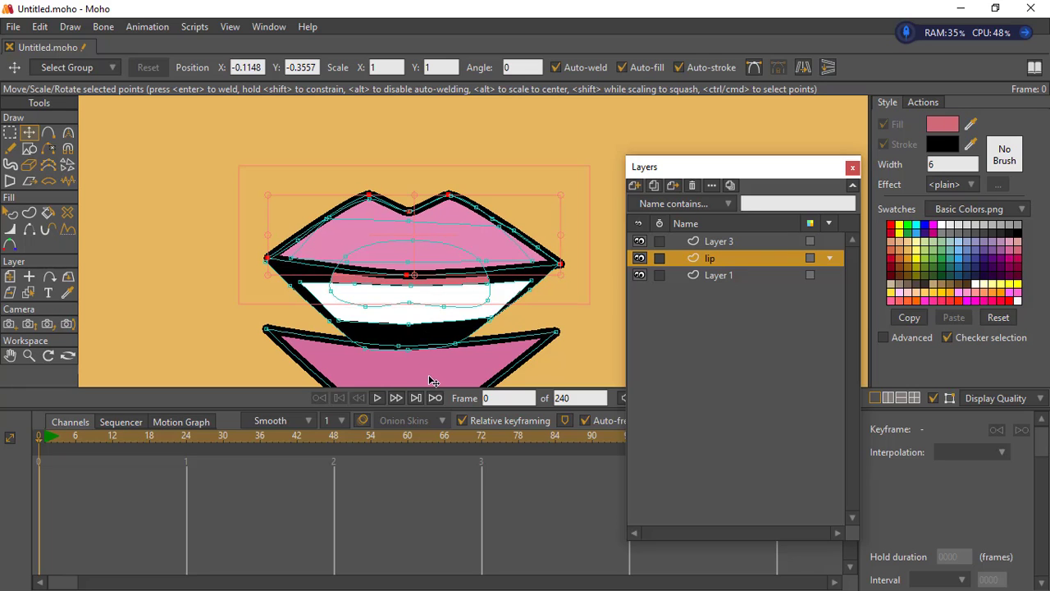
left_click_drag(429, 375, 439, 315)
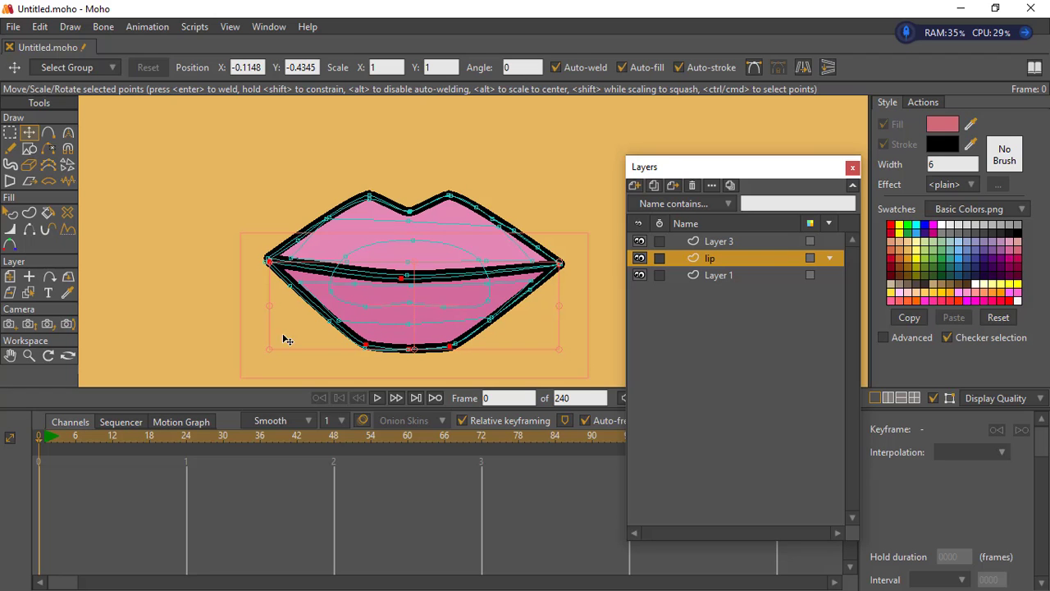
- Delete the leftover Layer 3 above the lip layer
left_click(30, 355)
left_click_drag(275, 315, 168, 309)
left_click_drag(466, 291, 370, 276)
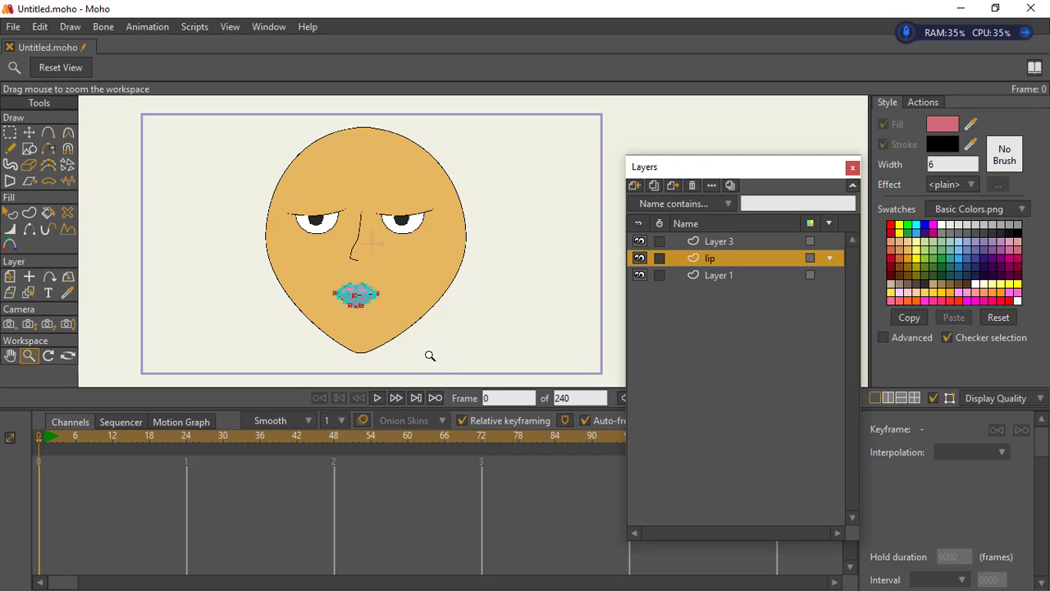
left_click_drag(389, 312, 433, 326)
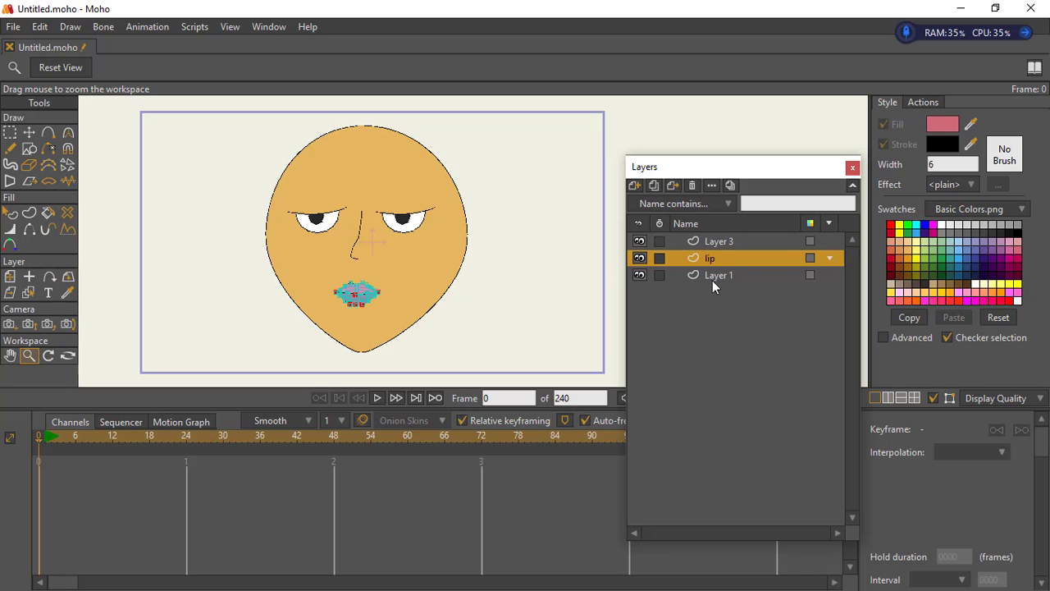
left_click(722, 241)
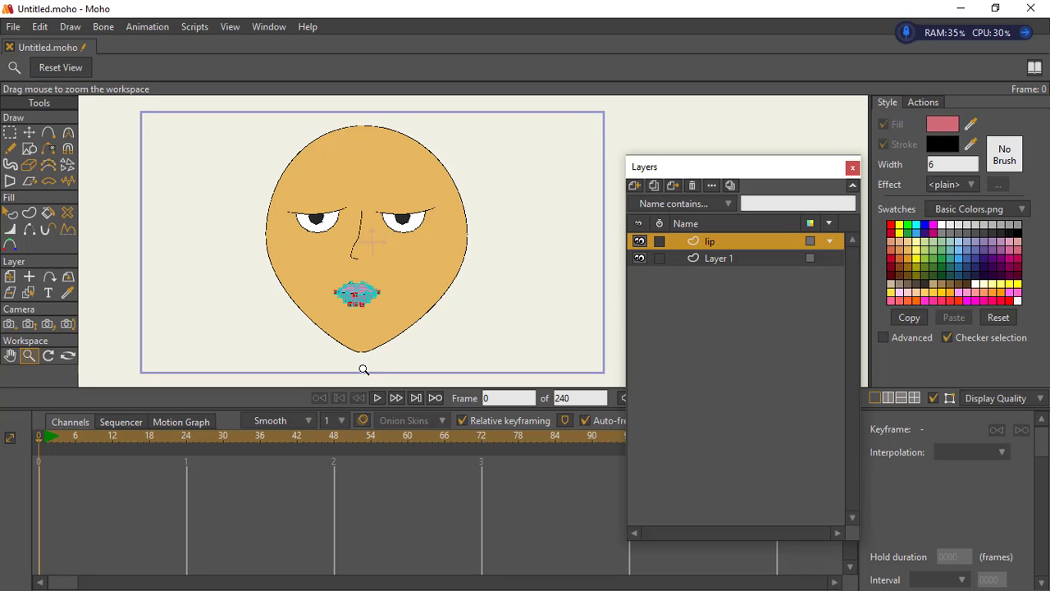
- Select the lip layer and Layer 1 together and place both inside a new group layer
mouse_move(400, 303)
left_mouse_down()
mouse_move(383, 300)
mouse_move(393, 299)
left_mouse_up()
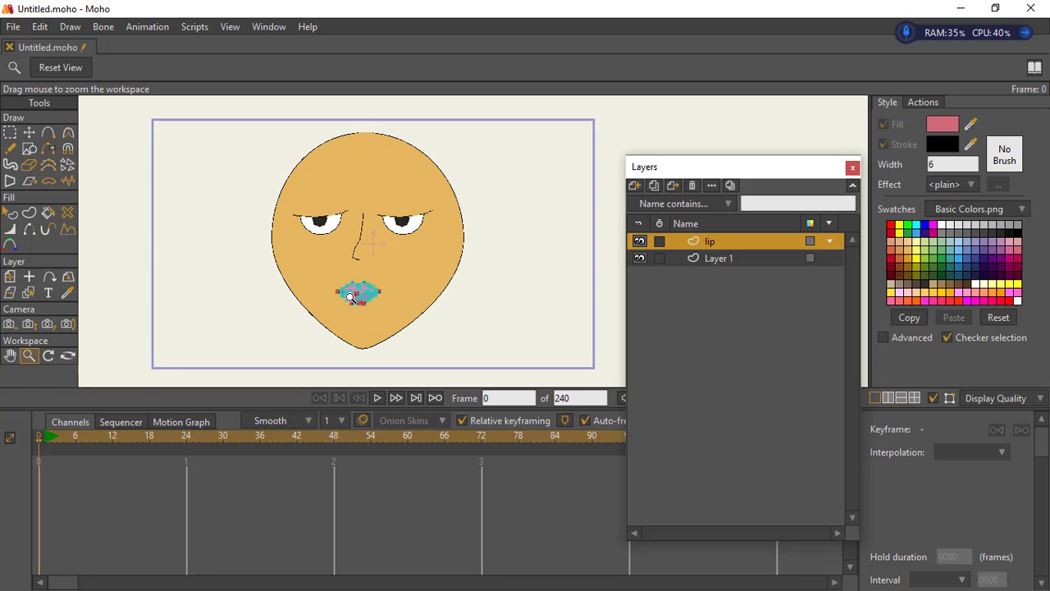
left_click(696, 258, "ctrl")
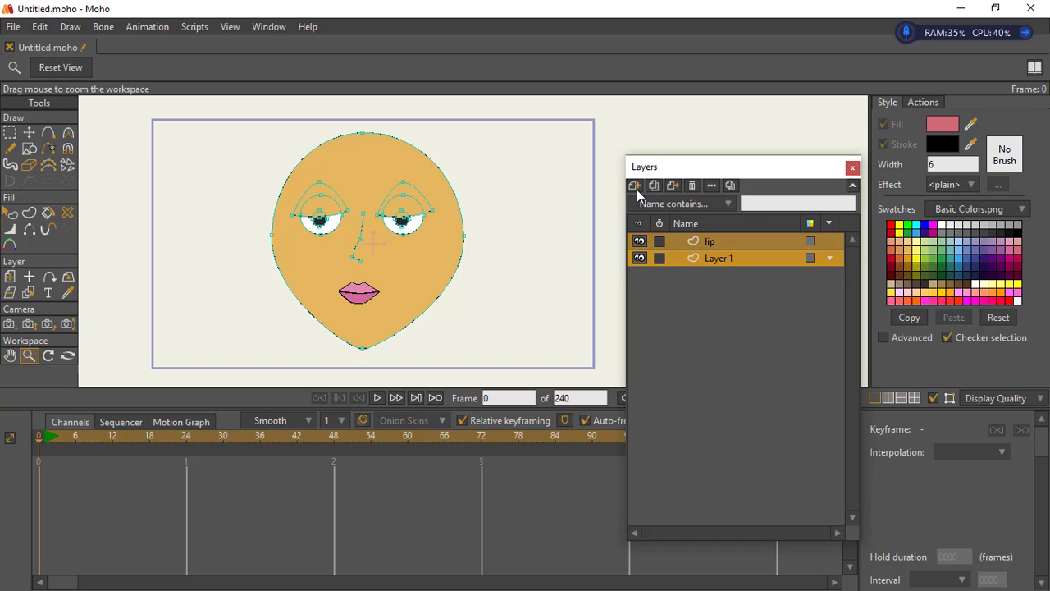
left_click(637, 190)
left_click(681, 257)
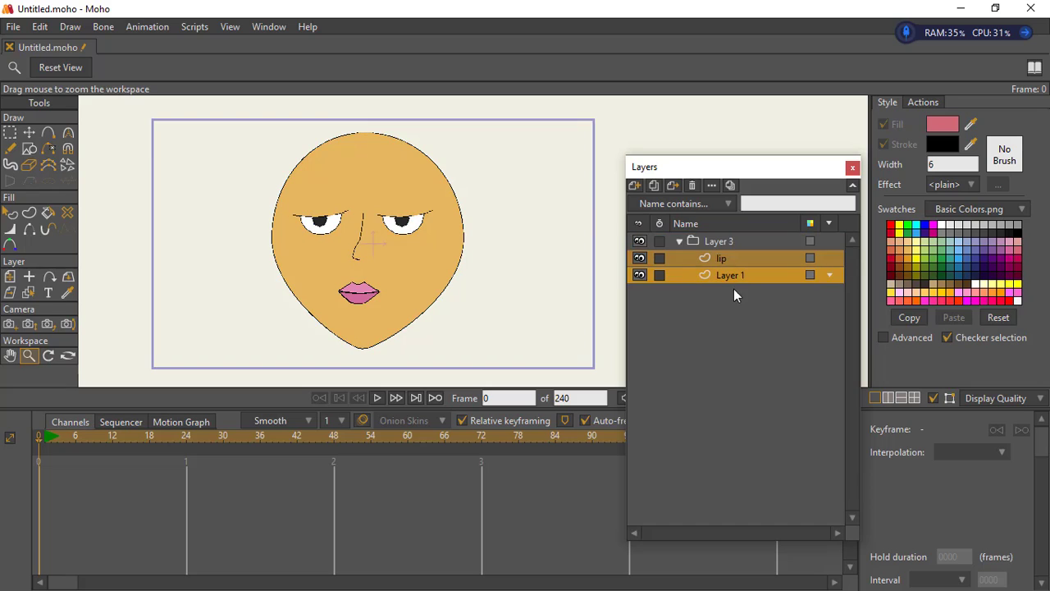
- Rename the new group layer as face
left_click(697, 242)
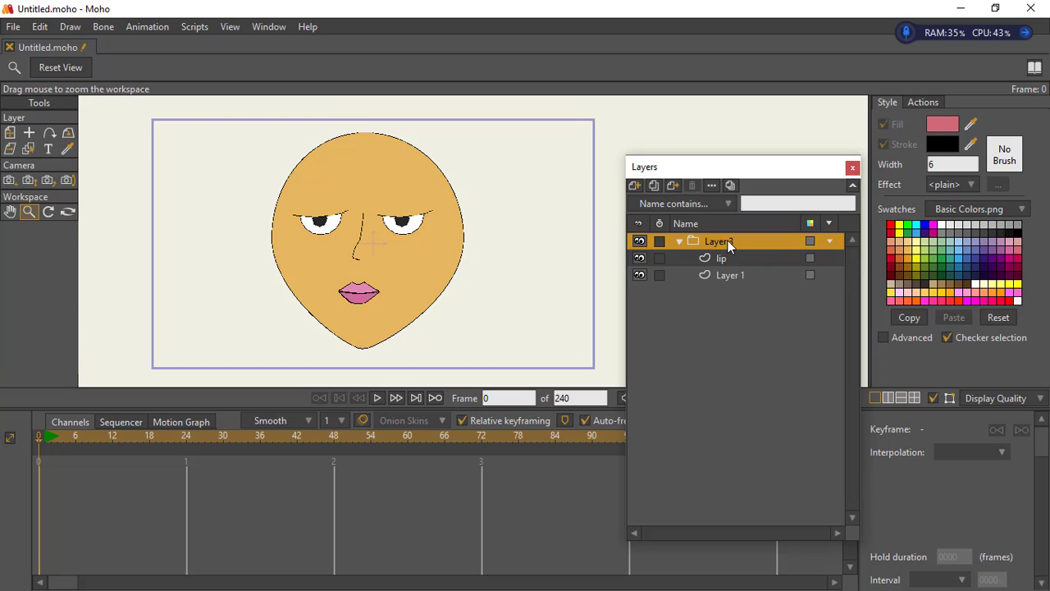
double_click(727, 240)
type("face")
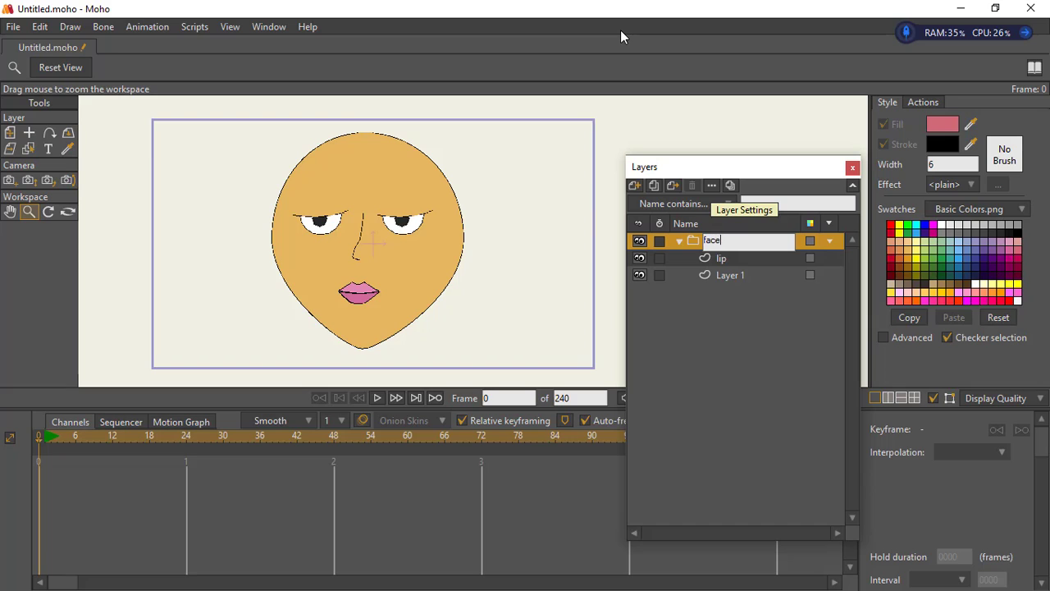
key("Return")
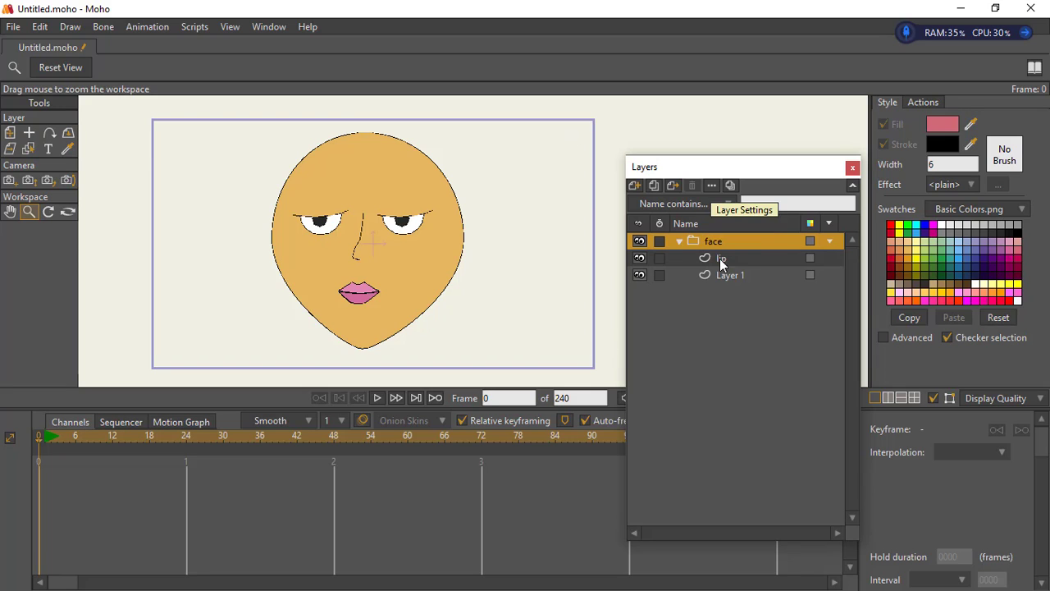
- Open the layer commands for the face group
right_click(696, 240)
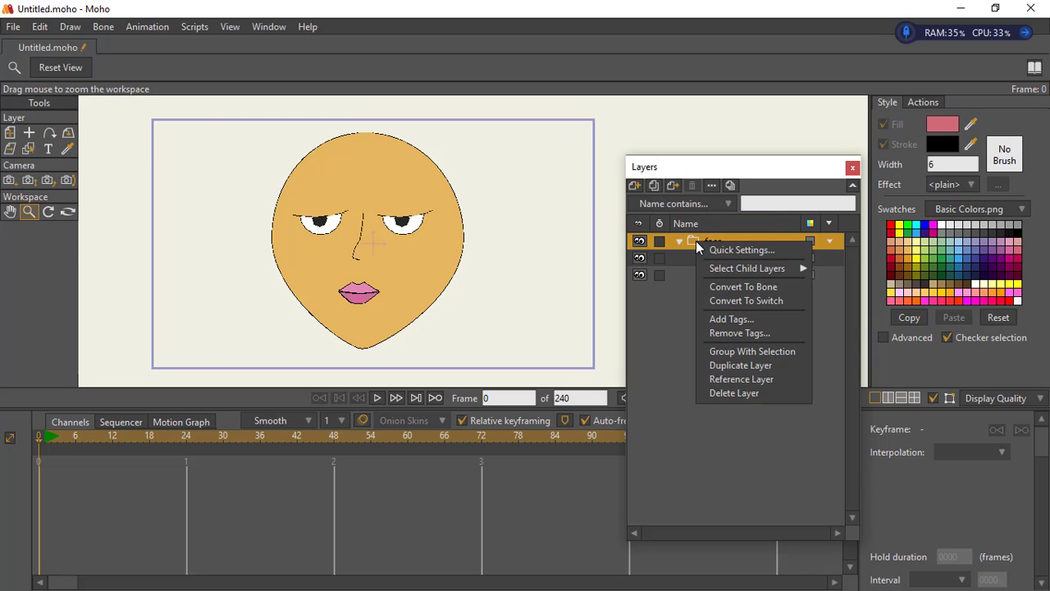
- Convert the face group to a bone layer and add a short horizontal bone beside the chin and a vertical bone from chin to crown
left_click(758, 291)
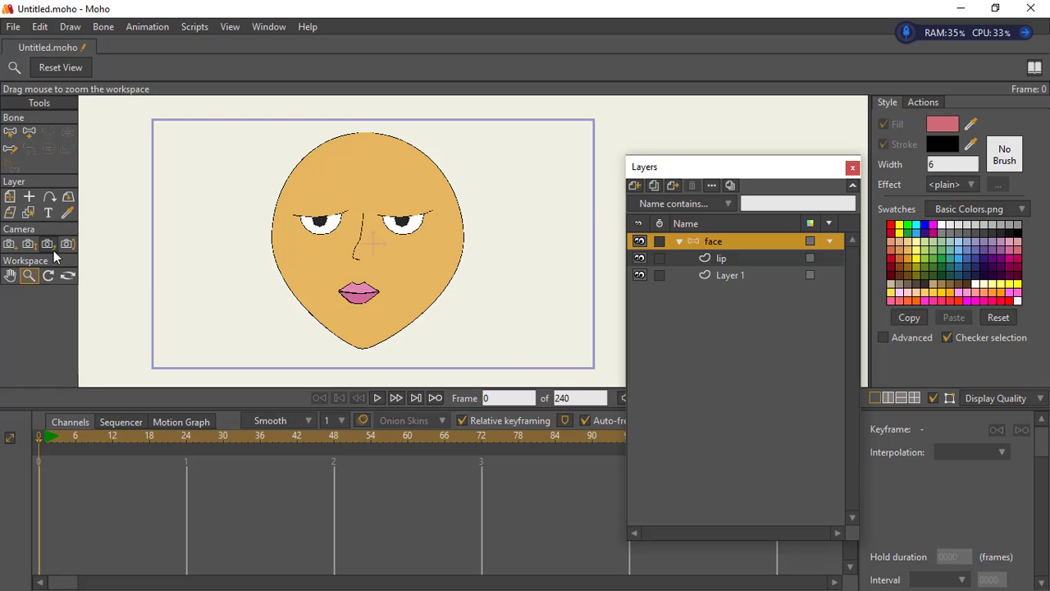
left_click(30, 135)
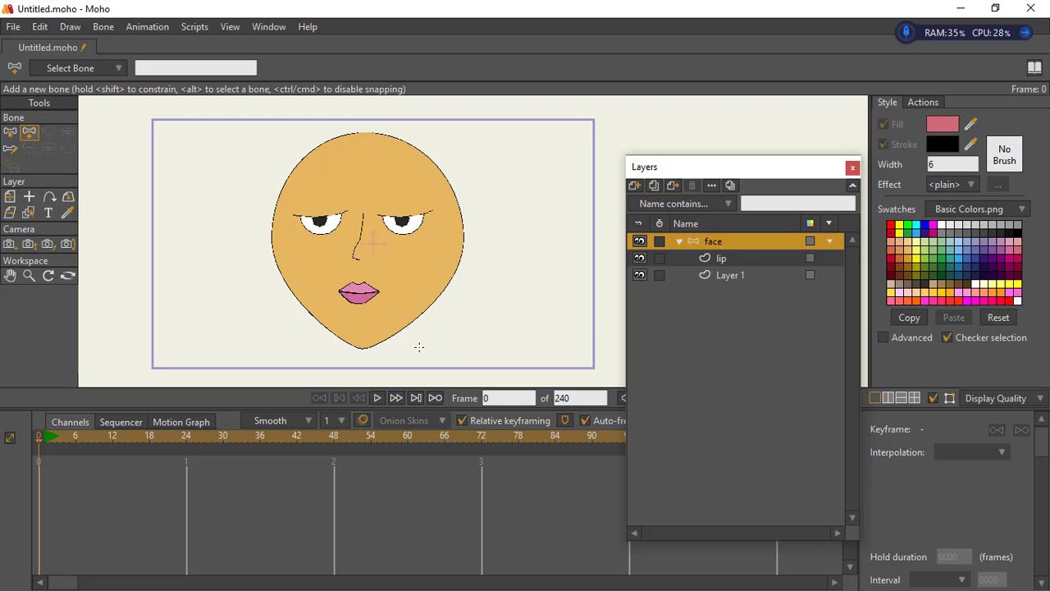
left_click_drag(432, 341, 501, 343)
mouse_move(363, 350)
left_mouse_down()
mouse_move(351, 217)
mouse_move(365, 131)
left_mouse_up()
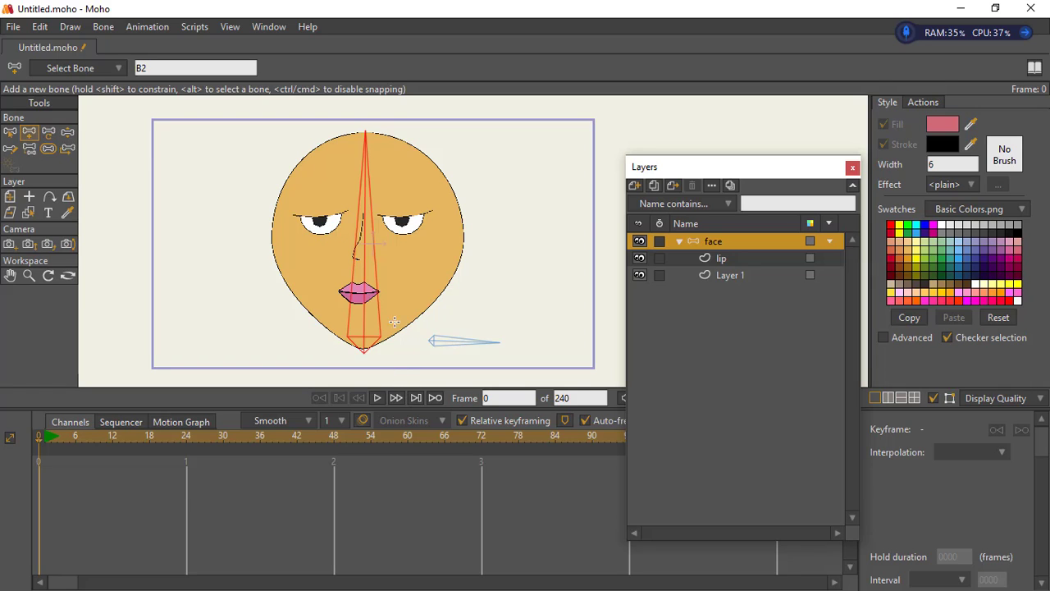
- Select both the chin-side bone and the vertical head bone and set their bone strength to 0
left_click(10, 131)
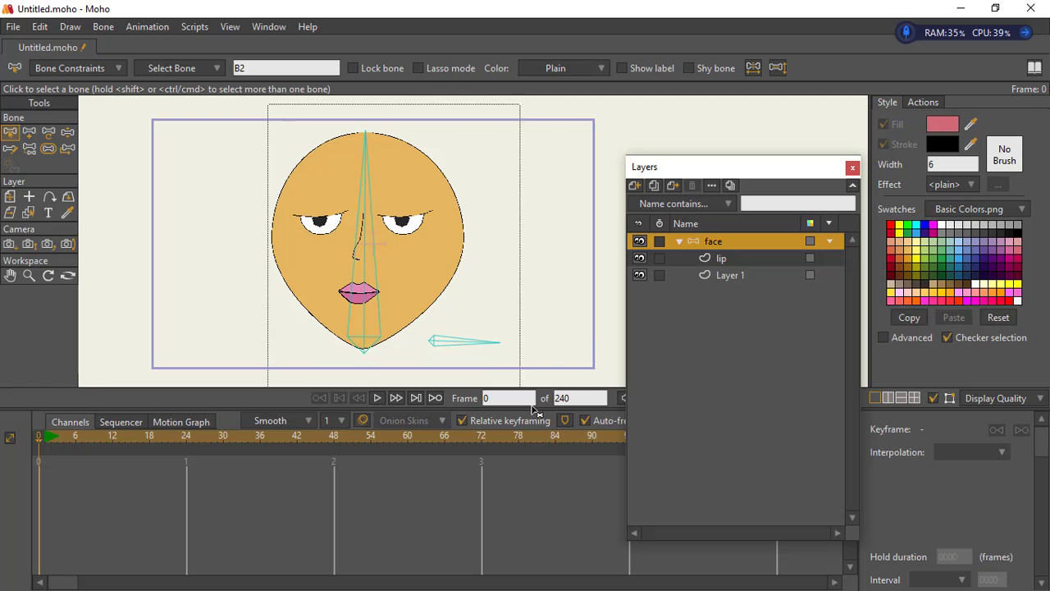
left_click(49, 148)
left_click_drag(395, 257, 263, 230)
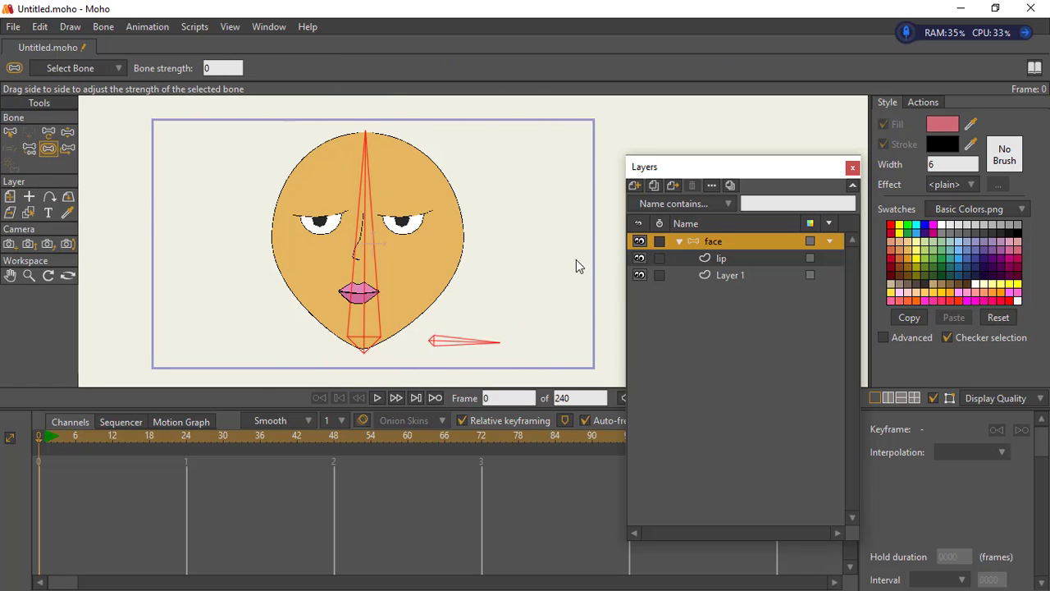
left_click(10, 132)
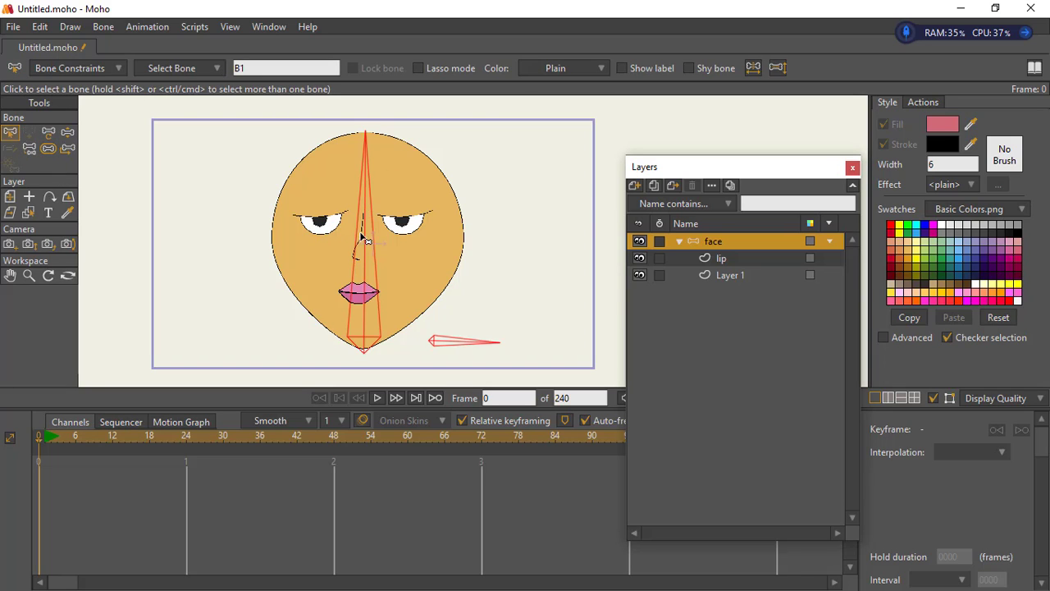
left_click(48, 149)
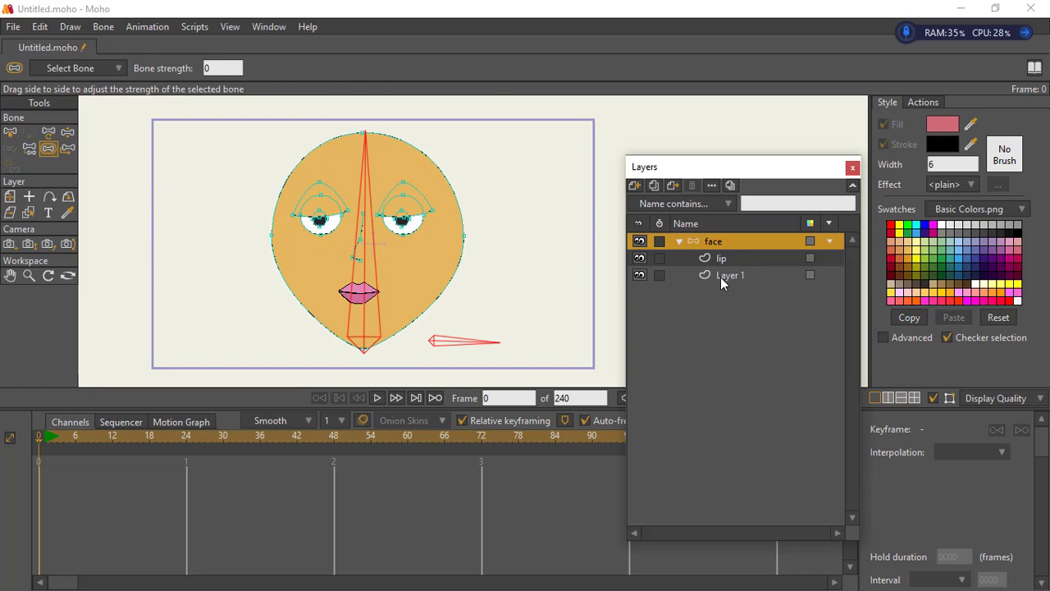
- Rename Layer 1 inside the face layer as head
left_click(721, 277)
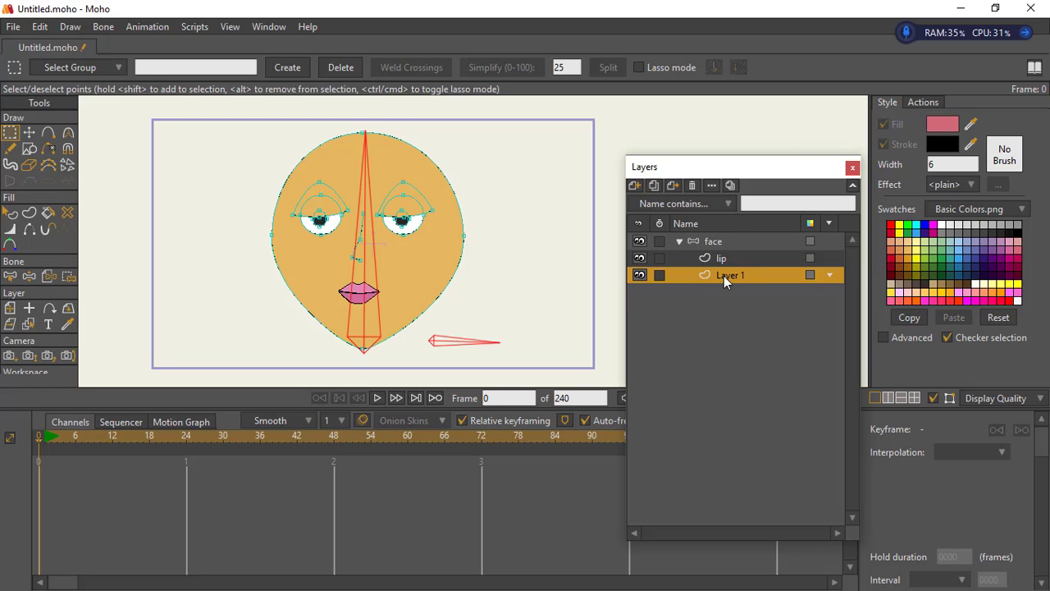
double_click(726, 275)
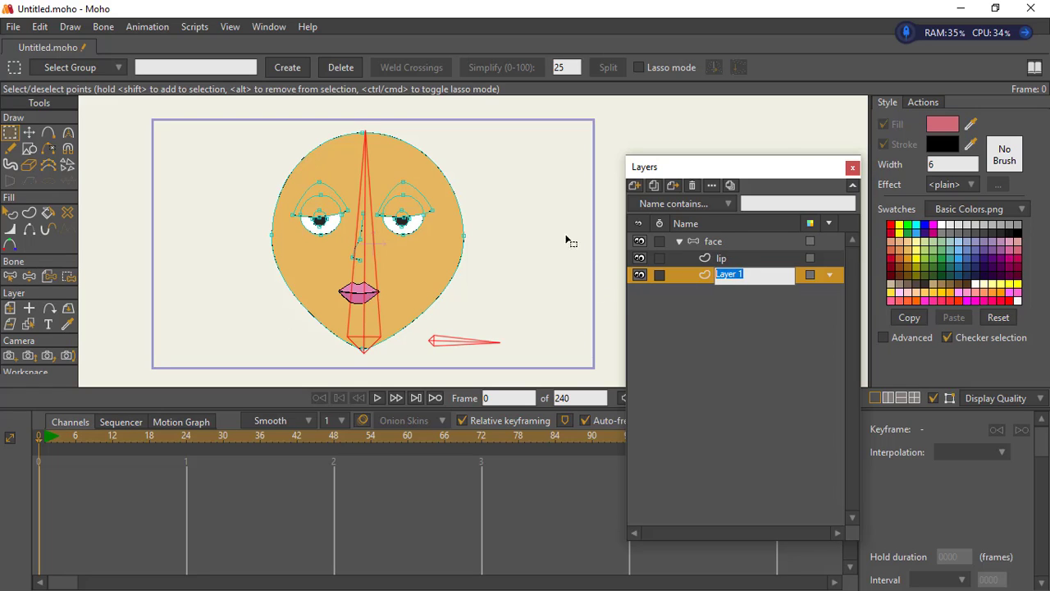
type("head")
key("Return")
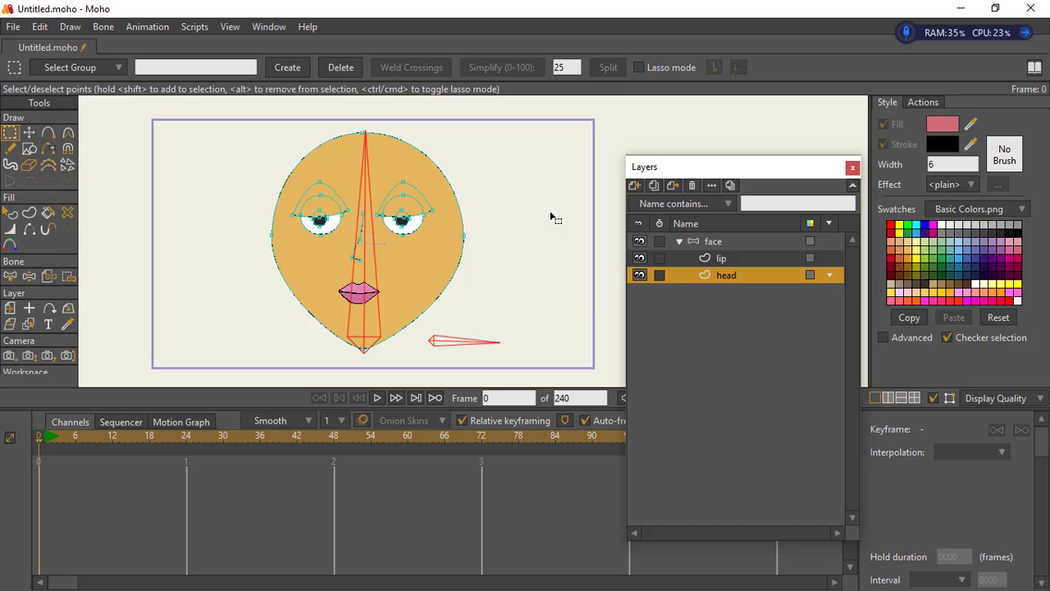
- Bind the head layer and the lip layer to the vertical head bone
left_click(49, 277)
left_click(364, 273)
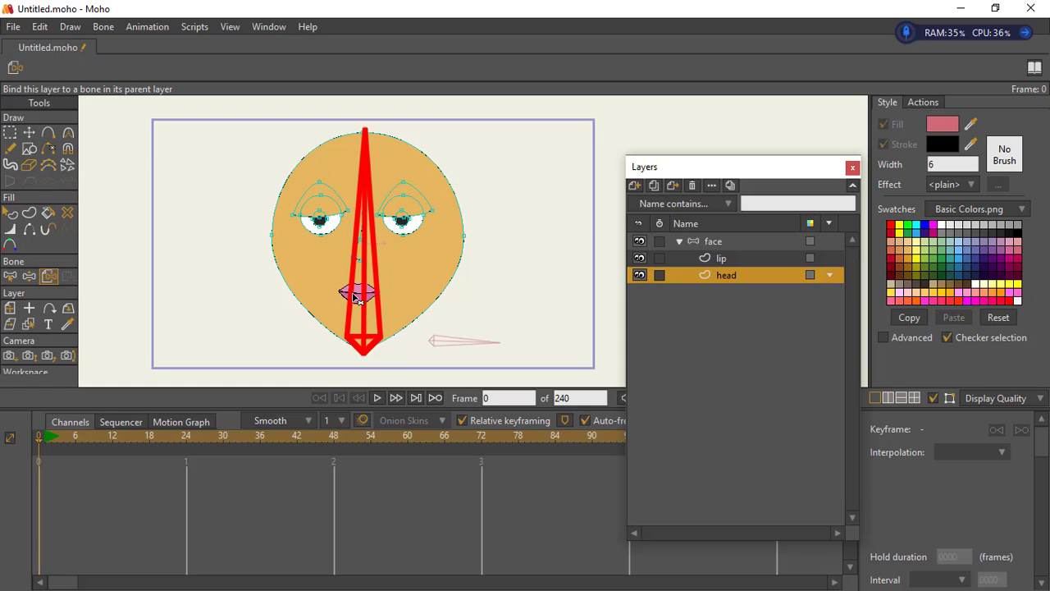
left_click(706, 259)
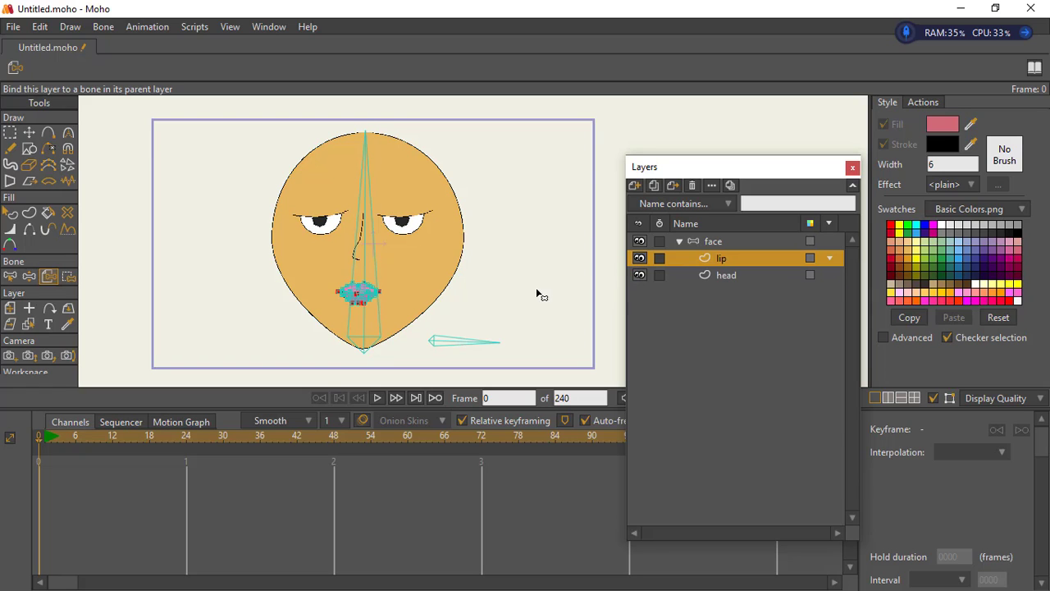
left_click(361, 273)
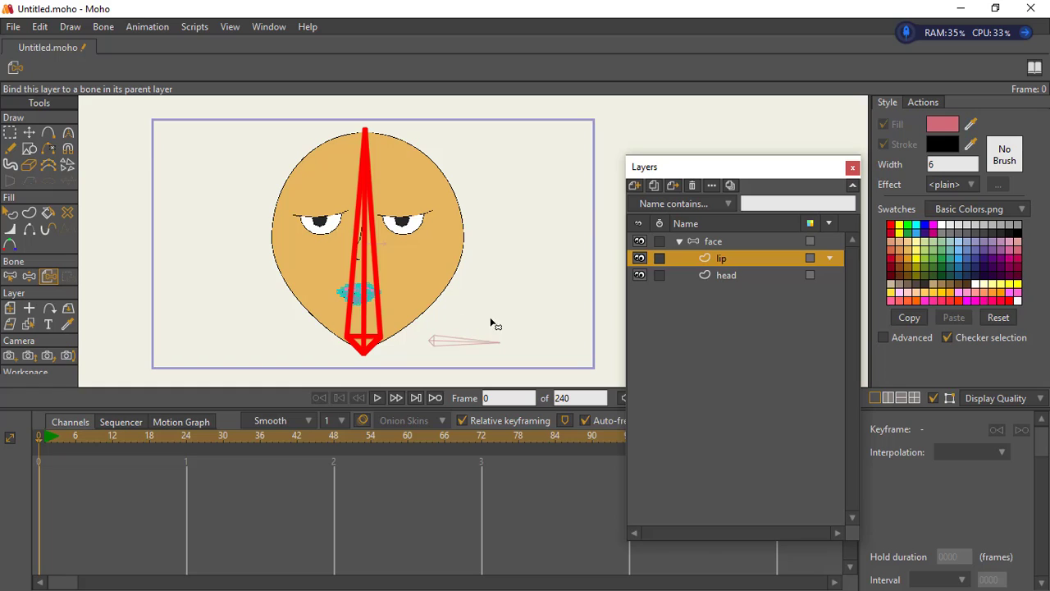
- Test the face rig by manipulating the vertical head bone
left_click(723, 240)
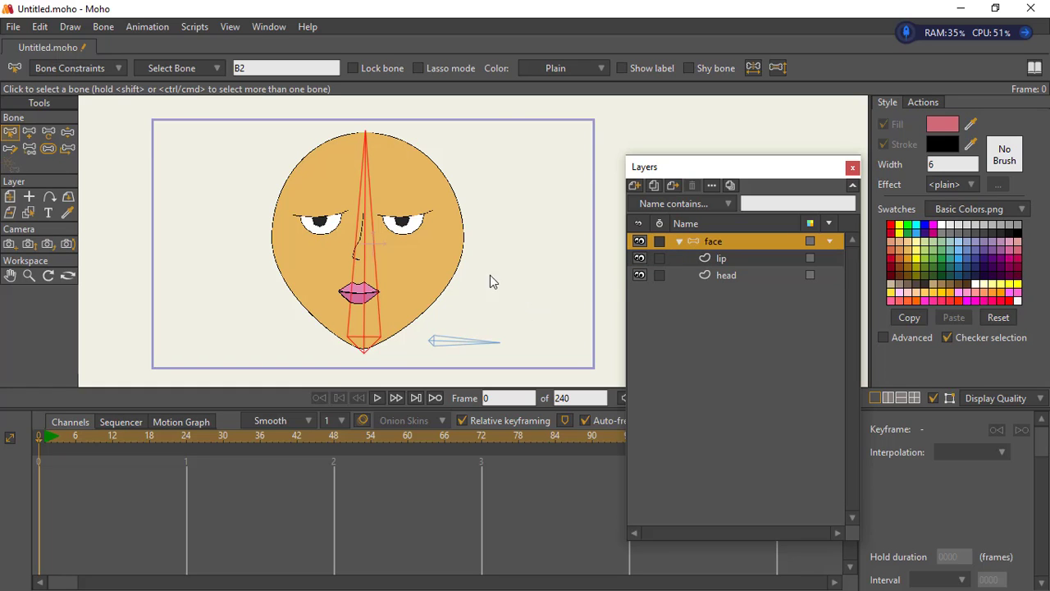
left_click(68, 131)
mouse_move(363, 190)
left_mouse_down()
mouse_move(436, 198)
mouse_move(293, 176)
mouse_move(401, 178)
mouse_move(289, 181)
mouse_move(369, 176)
left_mouse_up()
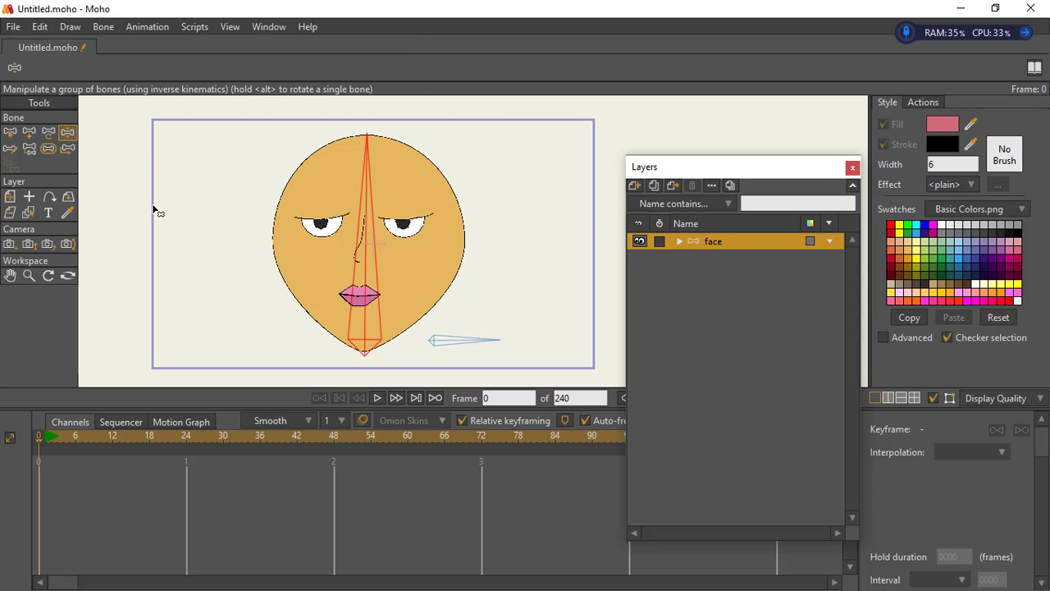
- Deselect all bones, add a short horizontal bone beside the face at lip height, and set its bone strength to 0
left_click(10, 131)
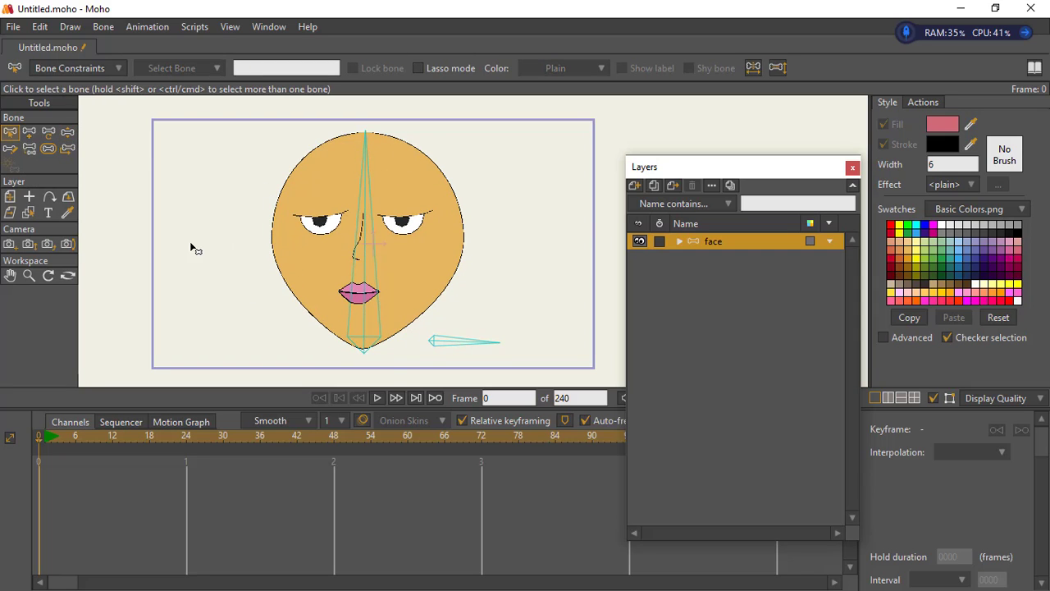
left_click(29, 133)
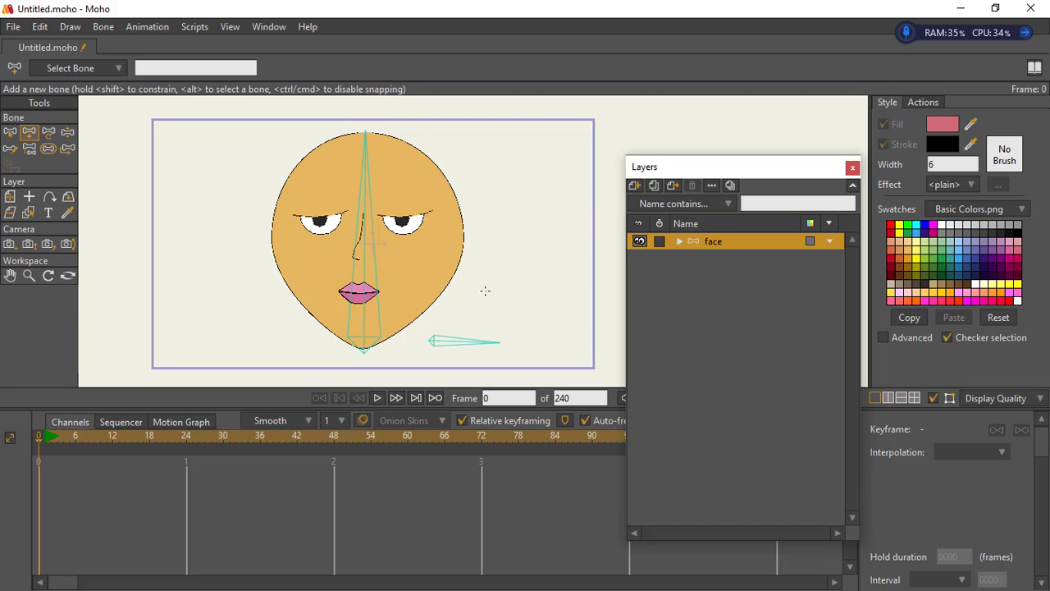
left_click_drag(469, 293, 242, 351)
left_click(48, 148)
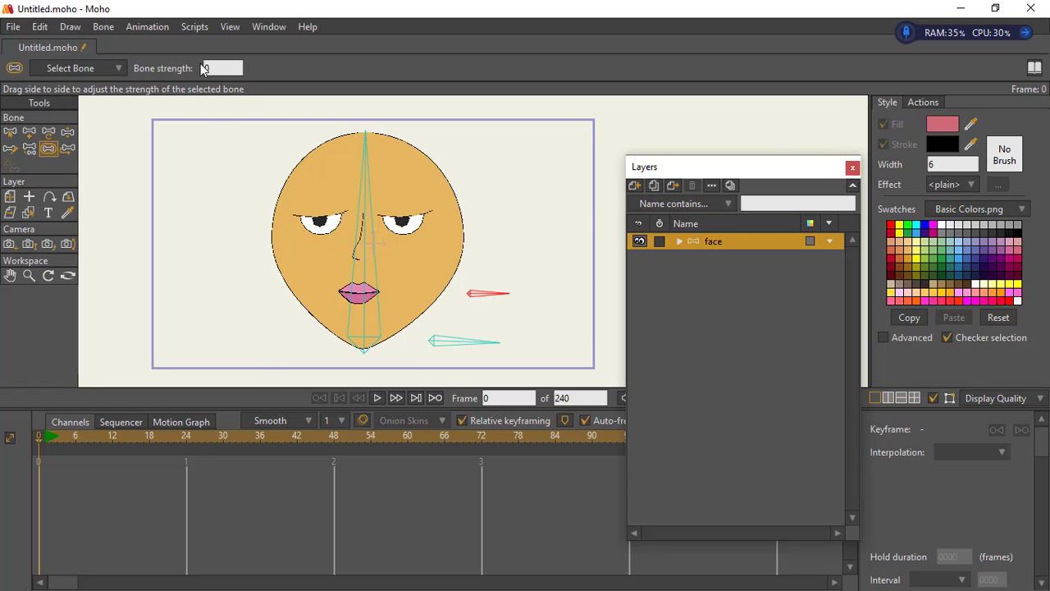
left_click(207, 68)
key("Return")
- Show the list of actions for the face layer and check that the Actions window is enabled
left_click(921, 103)
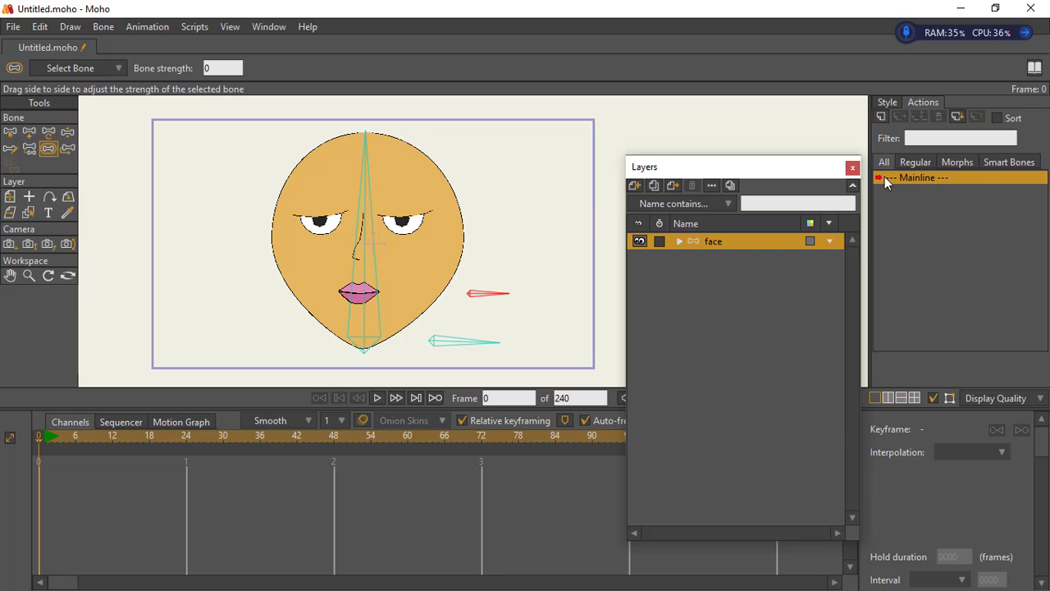
left_click(268, 27)
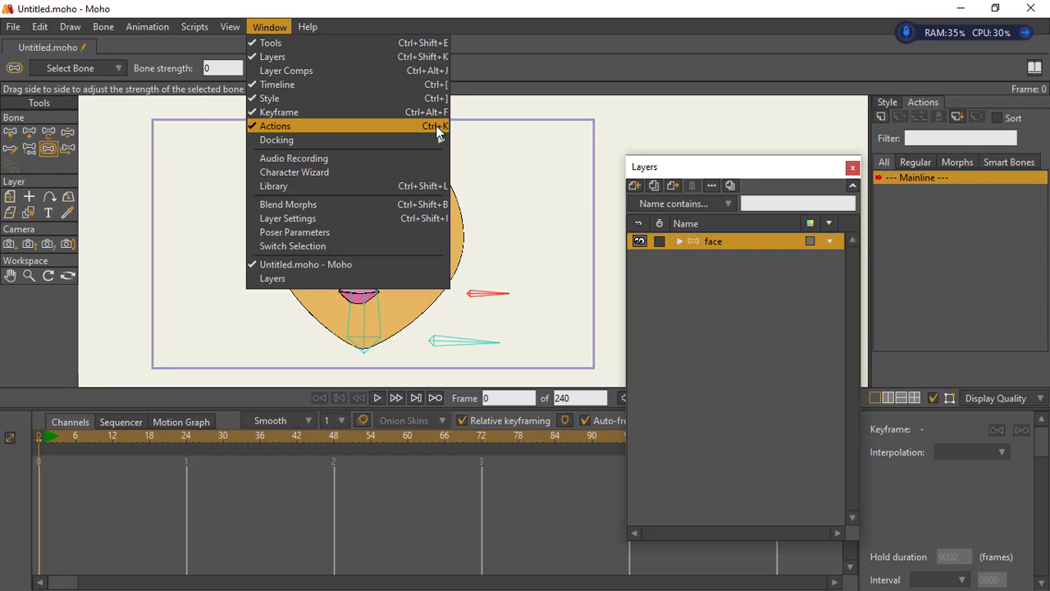
mouse_move(352, 151)
left_click(595, 44)
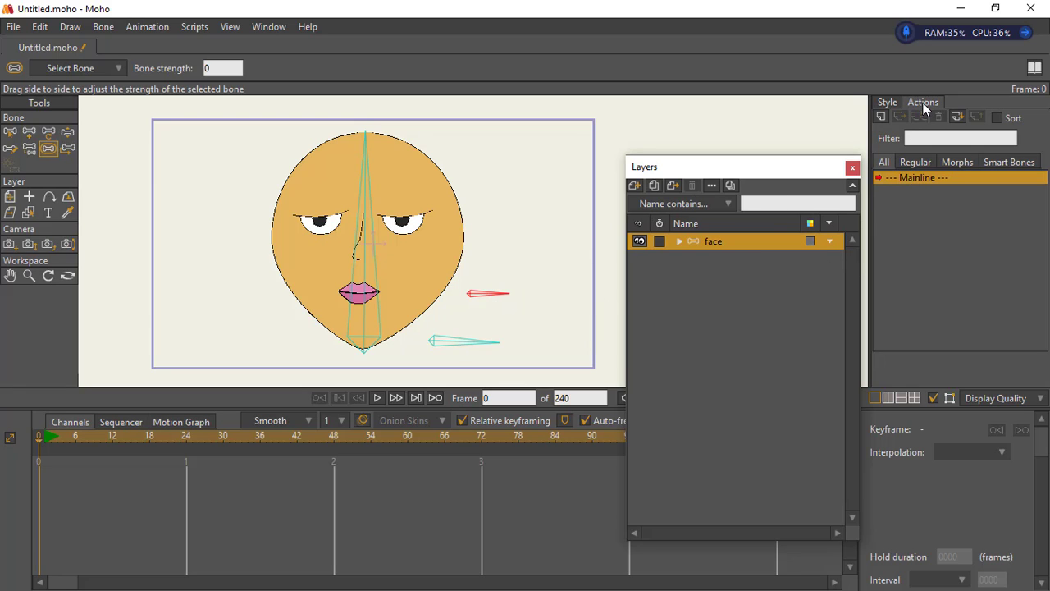
left_click(882, 115)
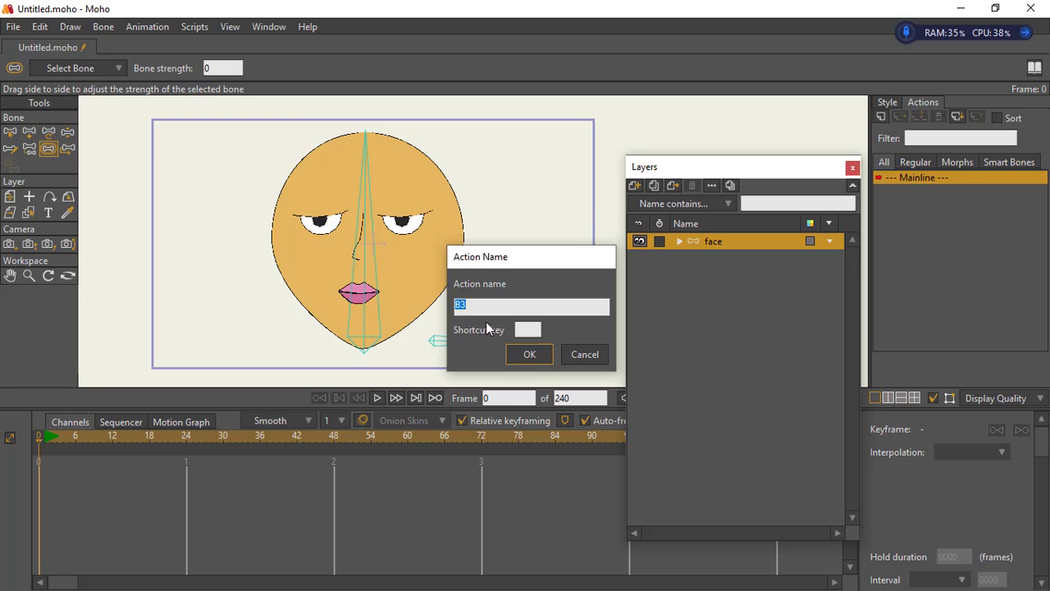
left_click(463, 307)
left_click(585, 354)
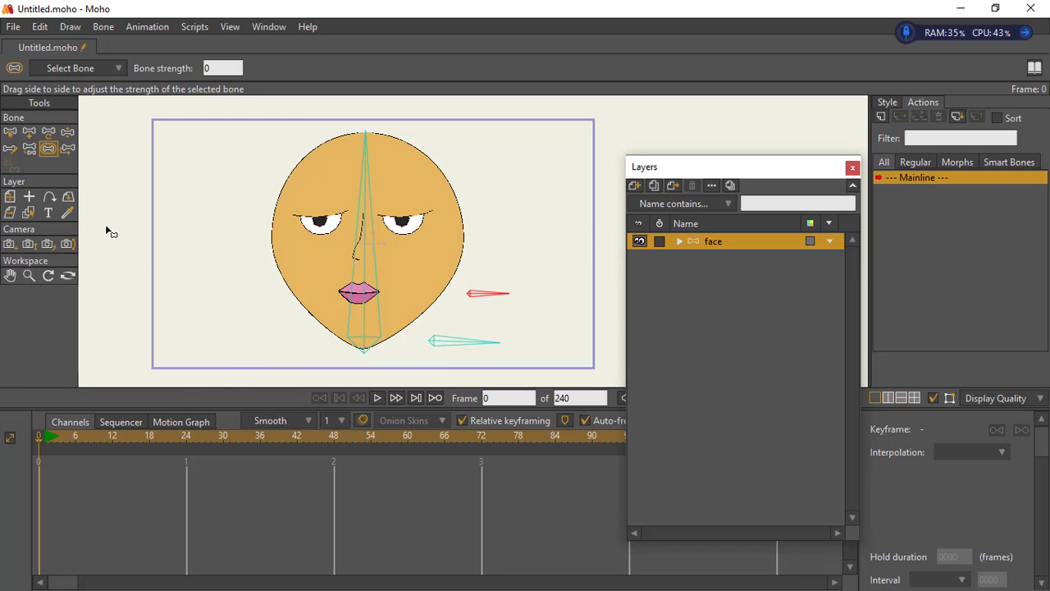
- Rename the short bone beside the lips as "open n close" and create an action with the same name
left_click(10, 133)
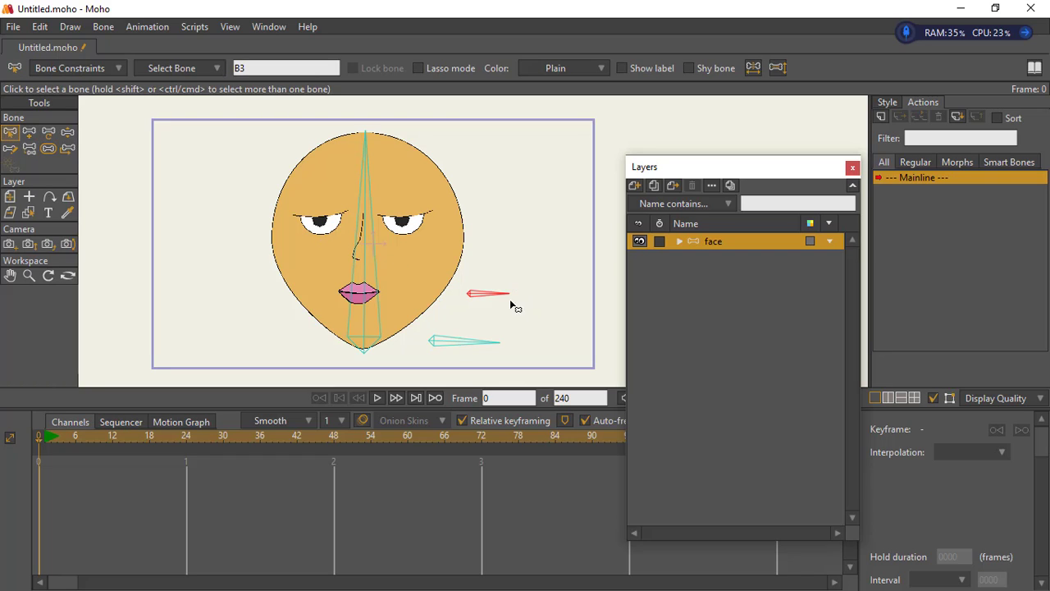
double_click(254, 67)
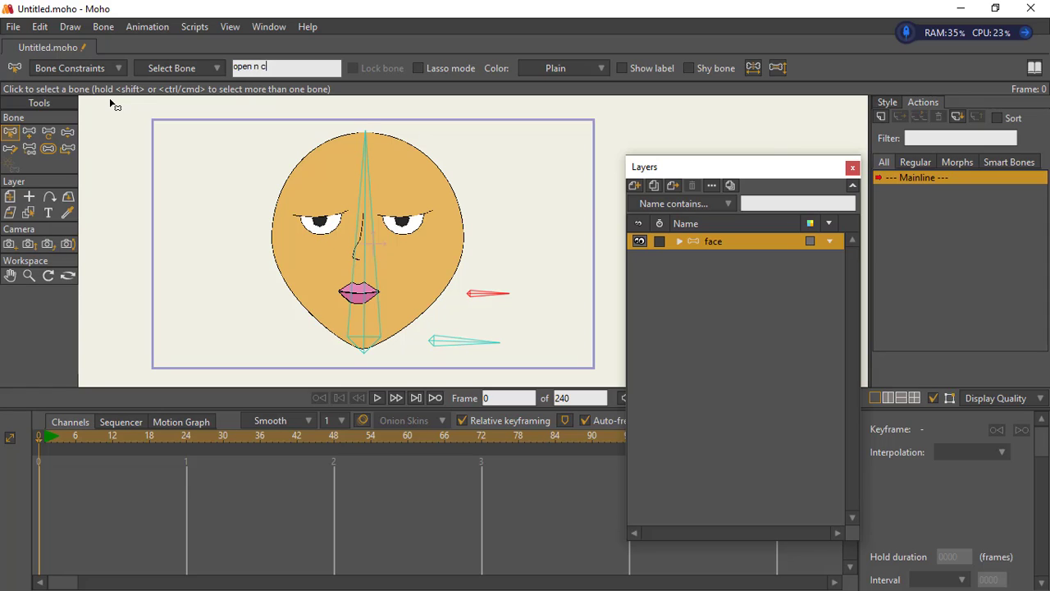
key("Return")
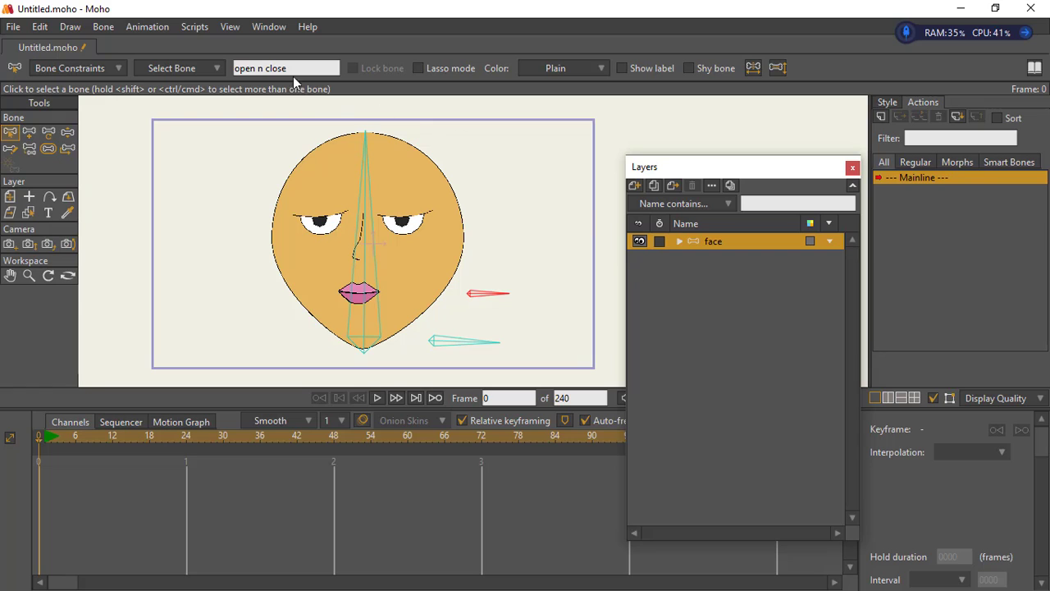
left_click(881, 120)
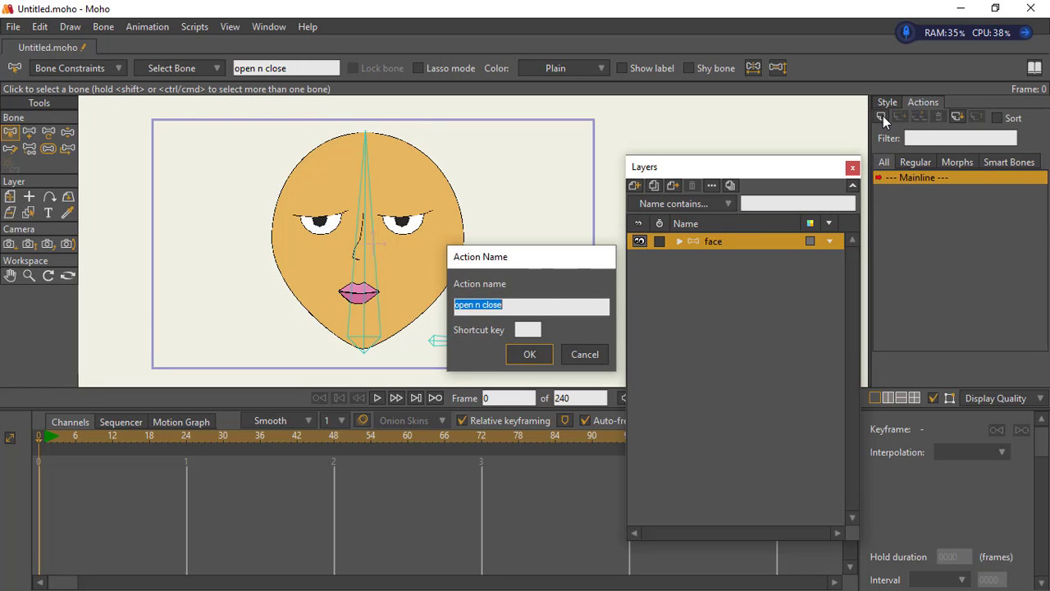
left_click(529, 354)
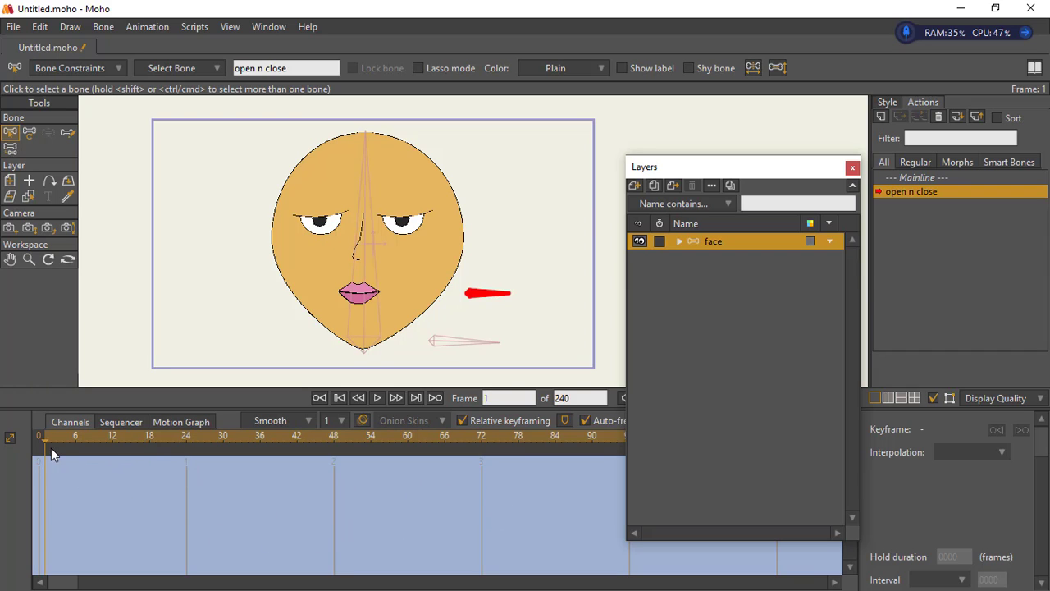
- Rotate the "open n close" bone to 90 degrees at frame 48 of its action, and return to the Mainline
left_click_drag(49, 441, 335, 452)
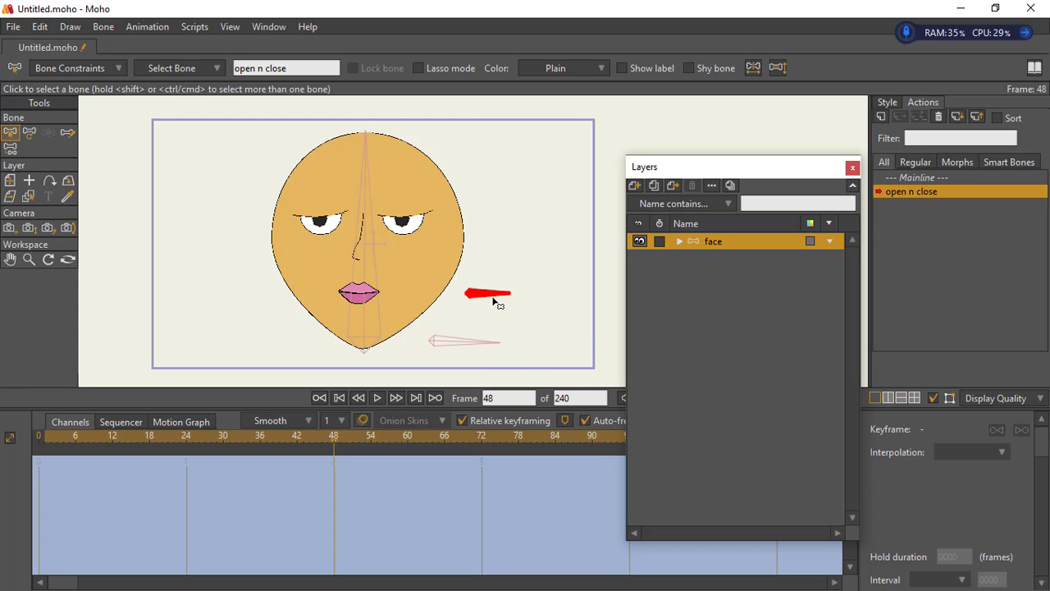
left_click(29, 132)
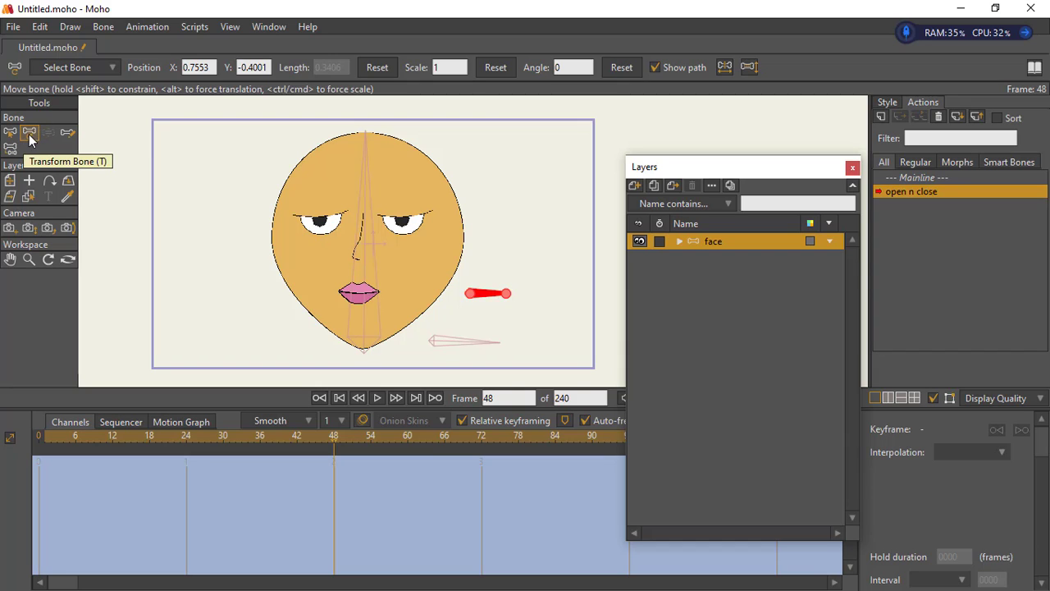
left_click_drag(503, 293, 471, 257)
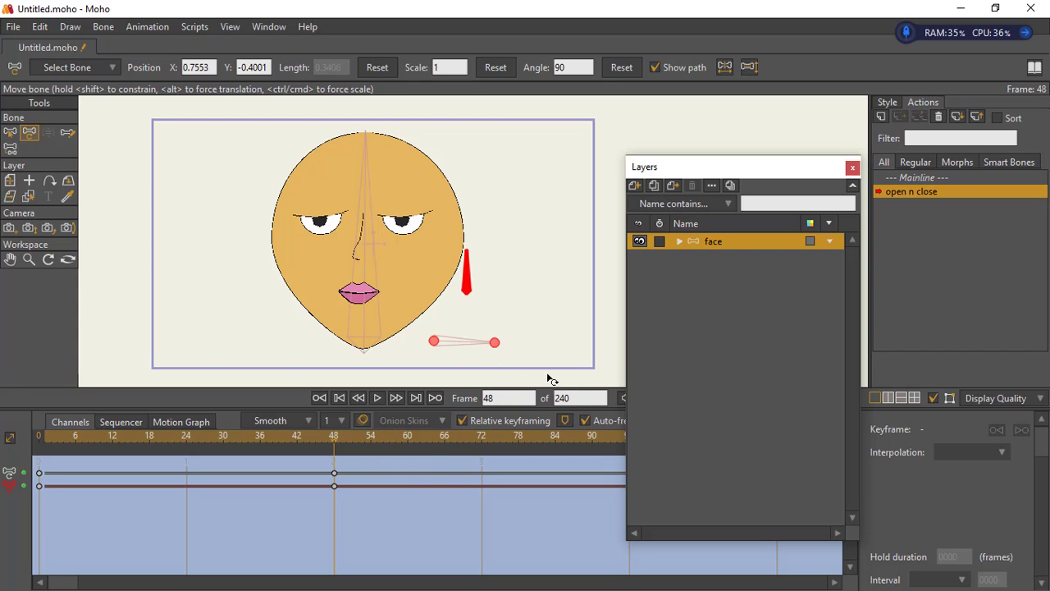
left_click(919, 178)
double_click(922, 175)
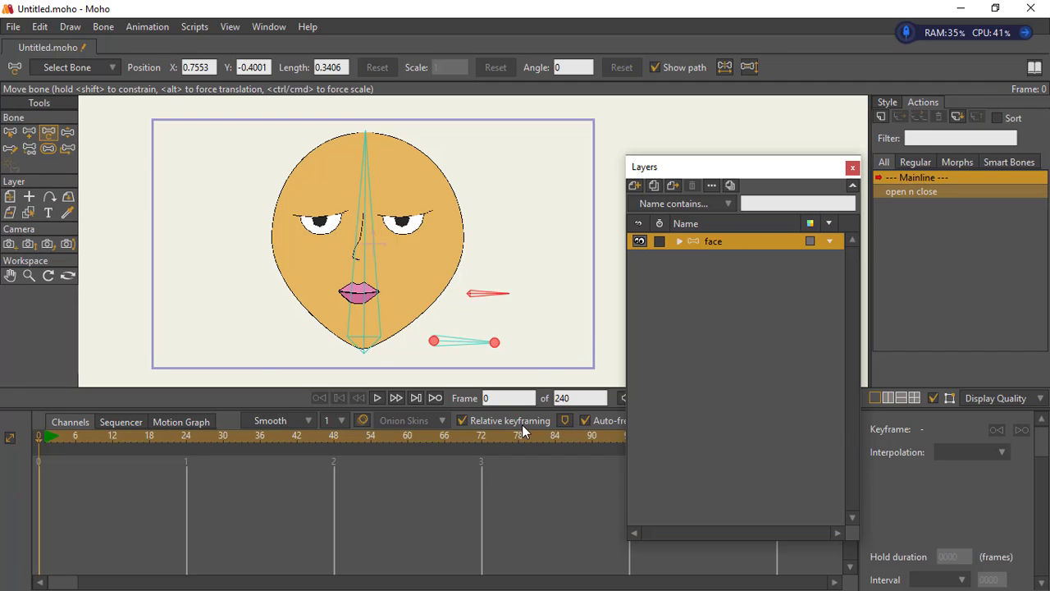
- Enable angle constraints on the "open n close" bone with a minimum of -90 and a maximum of 90 degrees
left_click(8, 134)
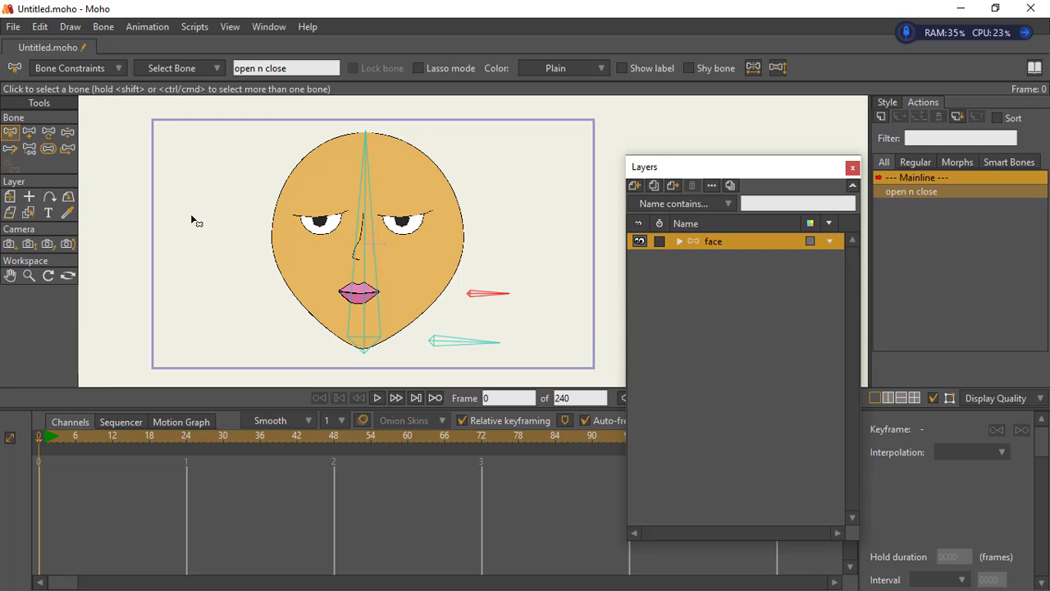
left_click(75, 69)
left_click(41, 91)
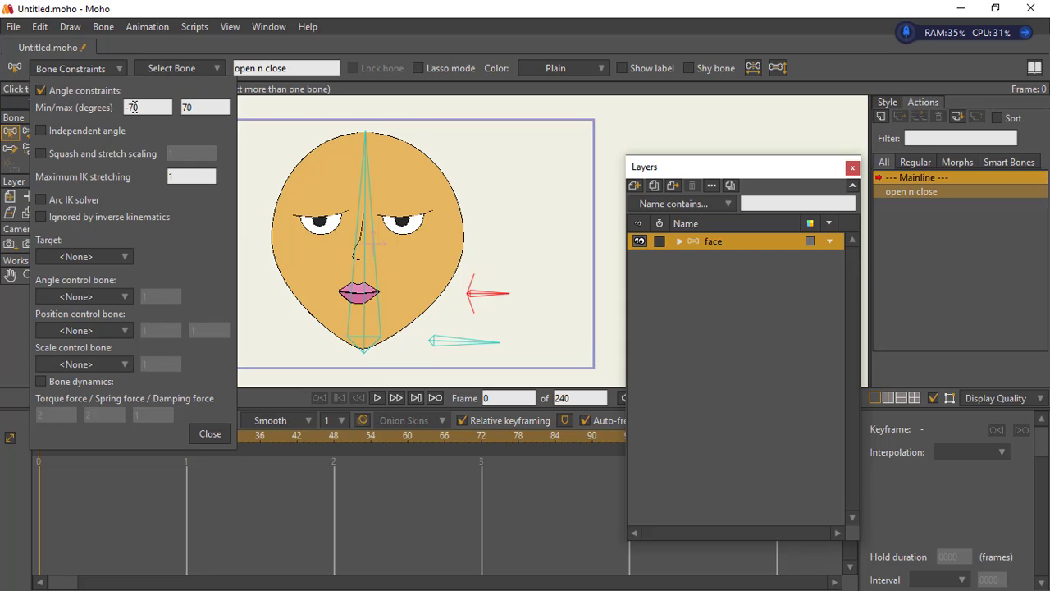
left_click(138, 107)
left_click(134, 107)
type("90")
key("Tab")
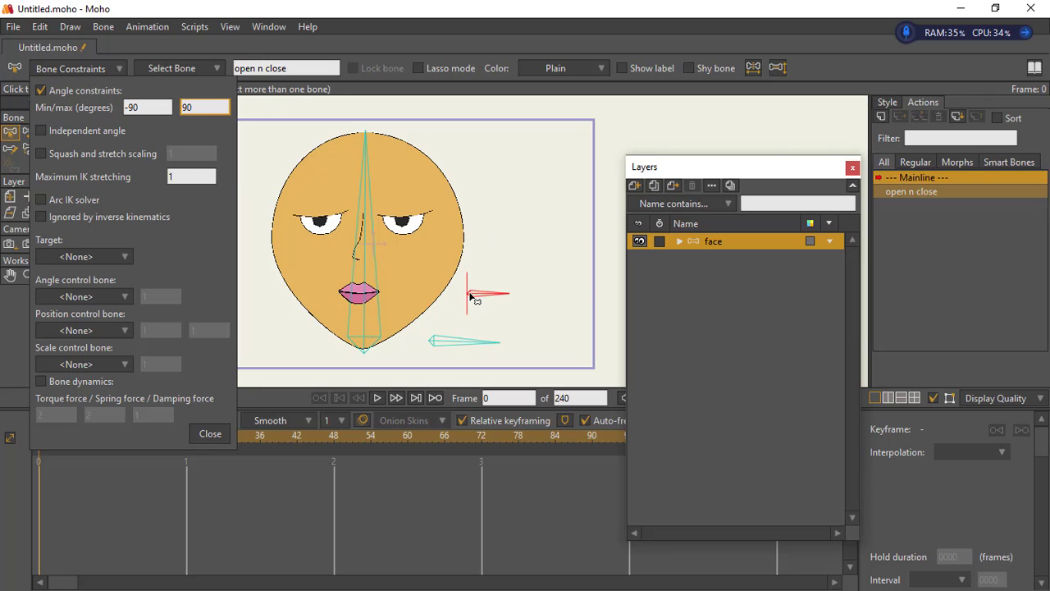
- Open the "open n close" action at frame 48 and test rotating its bone with the Transform Bone tool
left_click(215, 433)
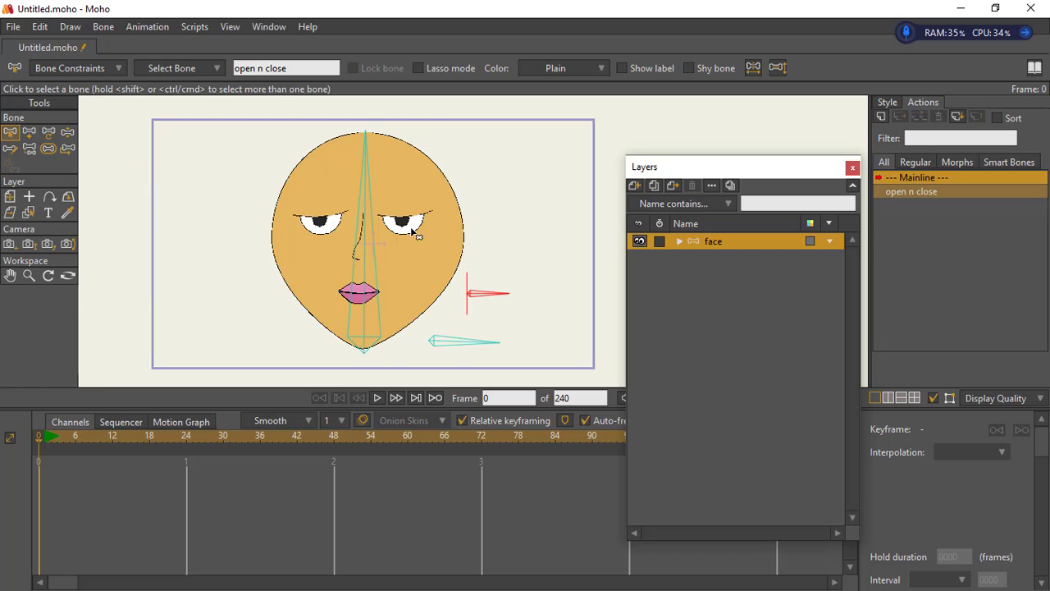
left_click(916, 193)
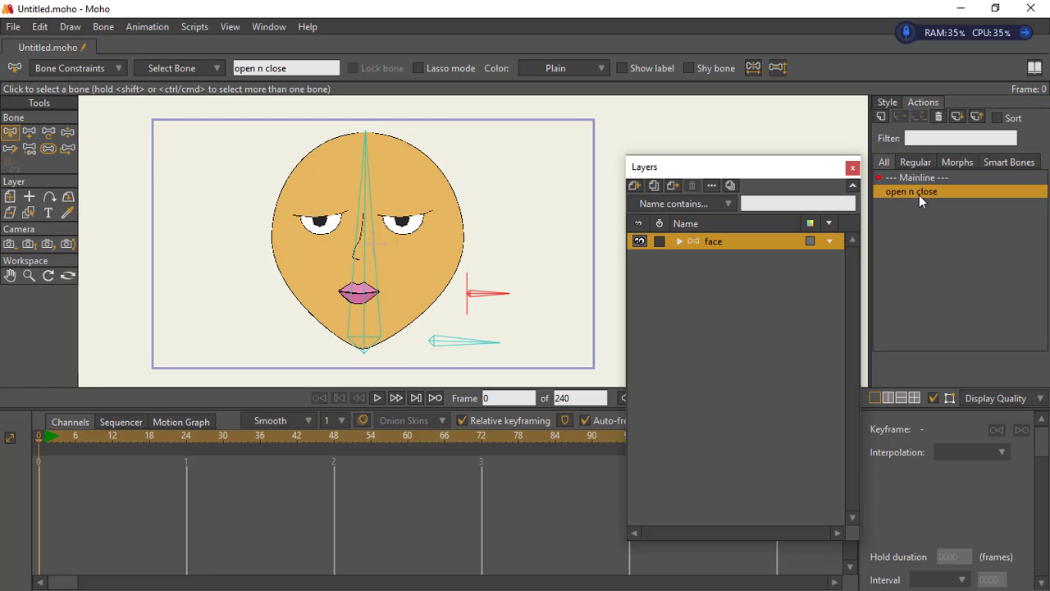
double_click(919, 194)
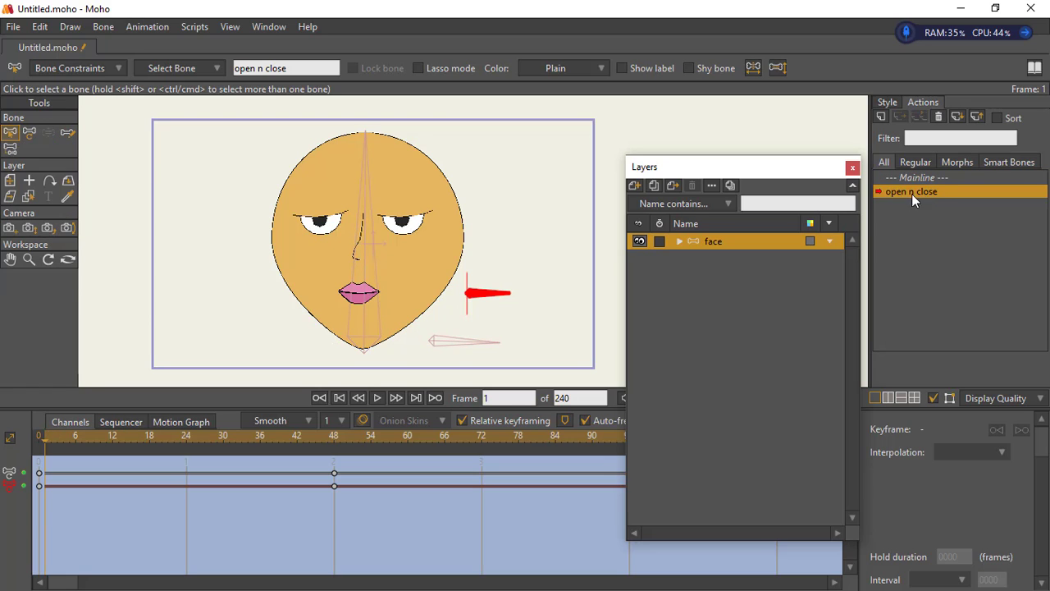
left_click(333, 438)
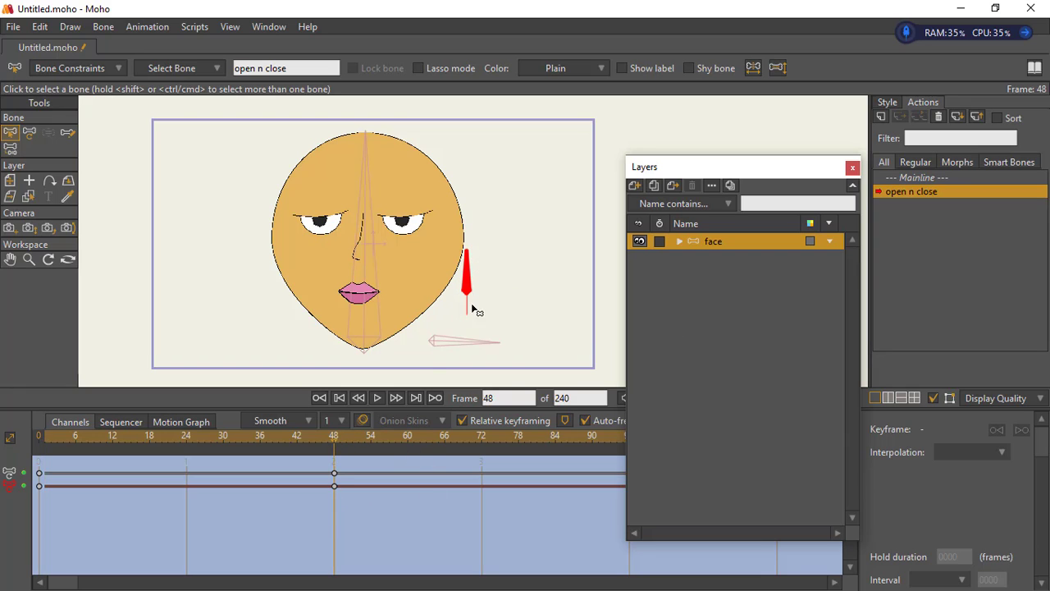
left_click(29, 133)
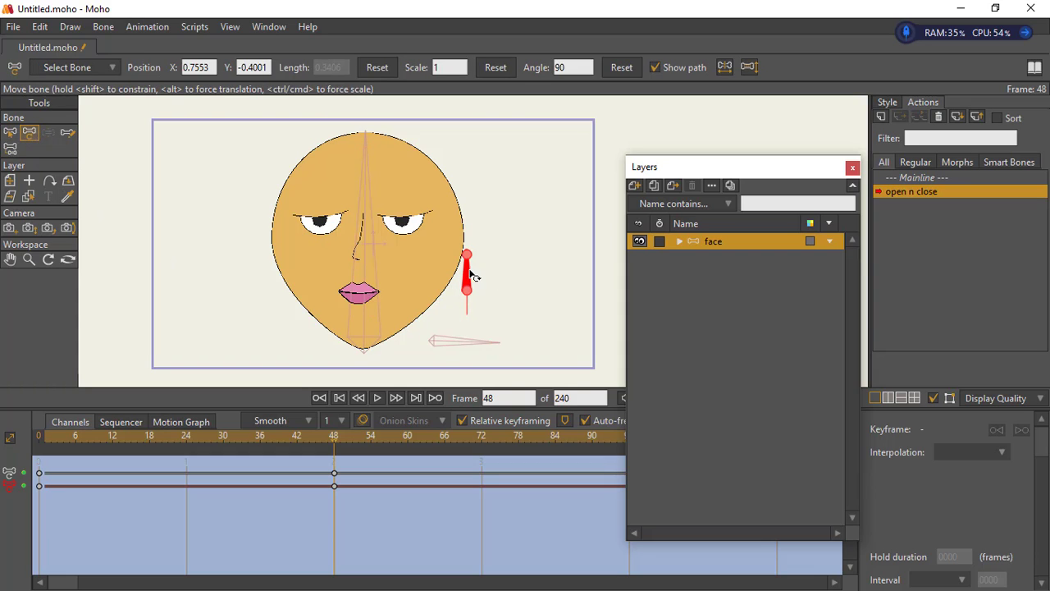
left_click_drag(469, 277, 467, 328)
- On the lip layer inside the face group, move the whole upper lip shape up, clear of the teeth
left_click(679, 240)
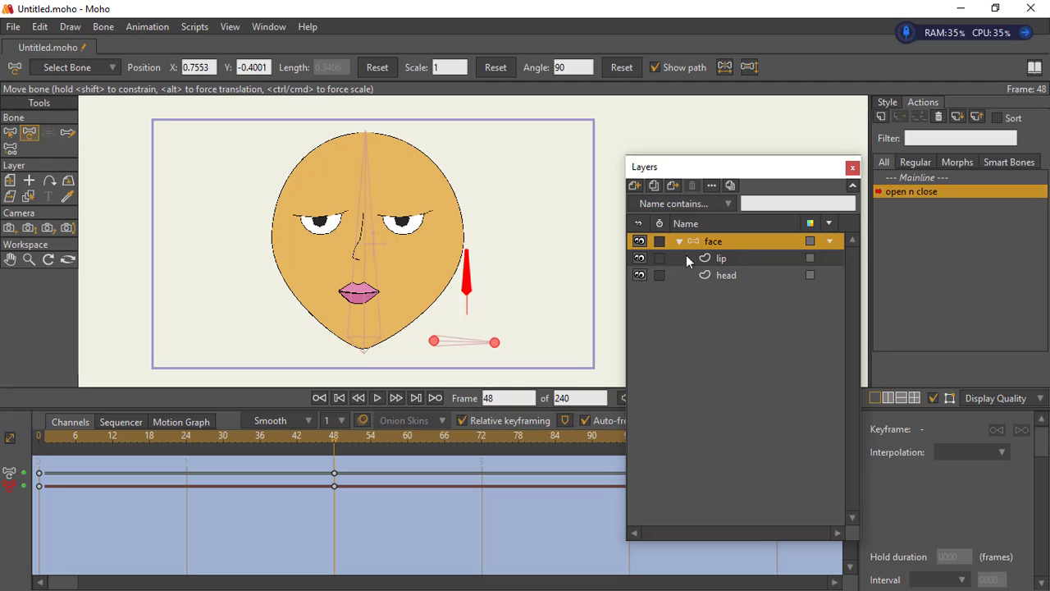
left_click(722, 257)
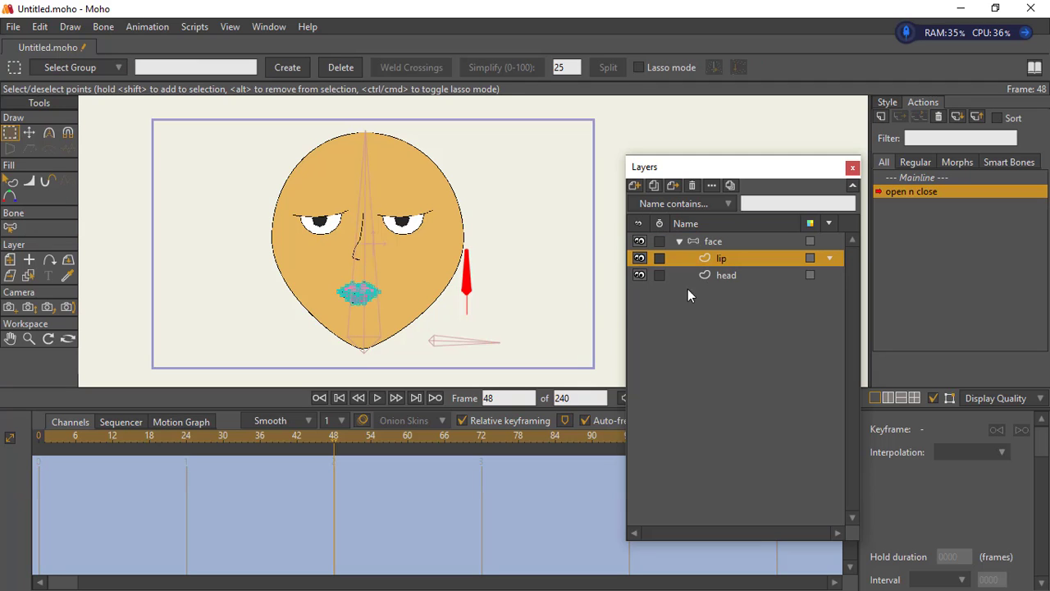
left_click(27, 341)
left_click_drag(335, 283, 515, 247)
left_click_drag(305, 234, 188, 178)
left_click_drag(334, 197, 337, 176)
left_click_drag(335, 256, 433, 174)
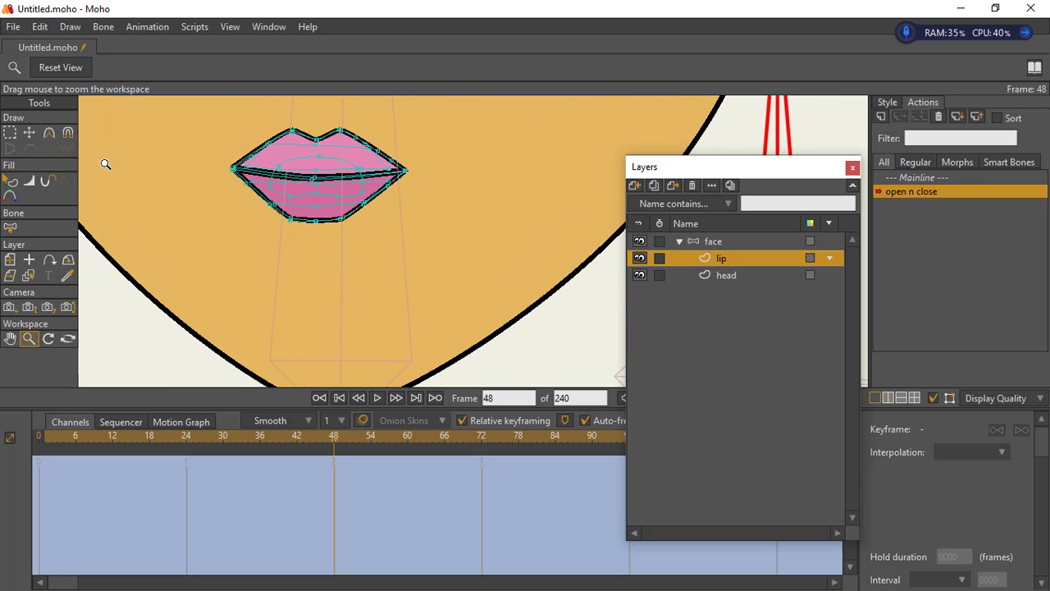
left_click(10, 132)
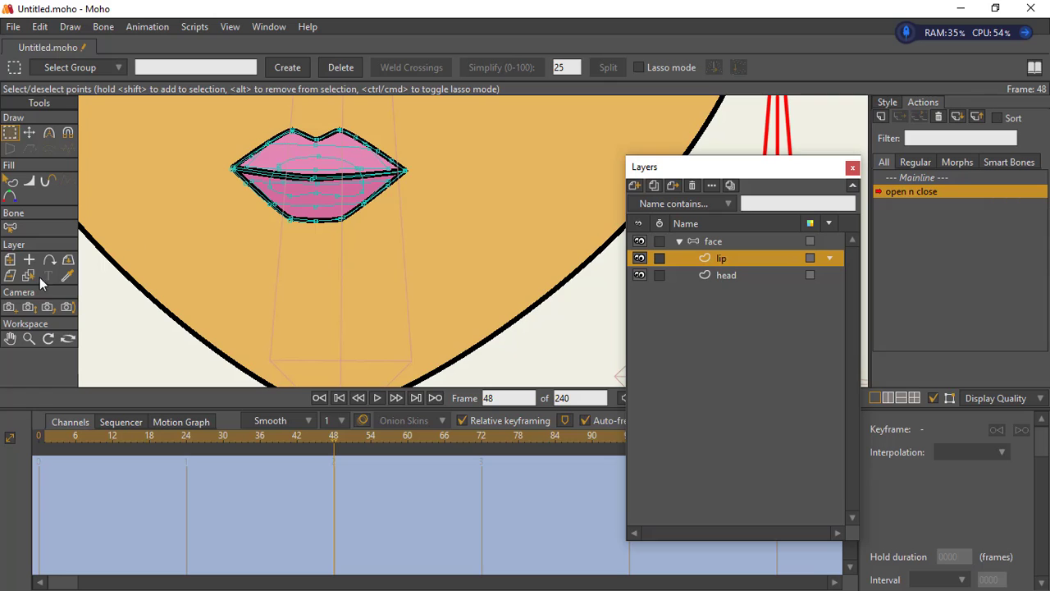
left_click(29, 338)
mouse_move(311, 238)
left_mouse_down()
mouse_move(456, 220)
mouse_move(492, 339)
mouse_move(513, 349)
mouse_move(321, 277)
left_mouse_up()
left_click(29, 133)
left_click(10, 133)
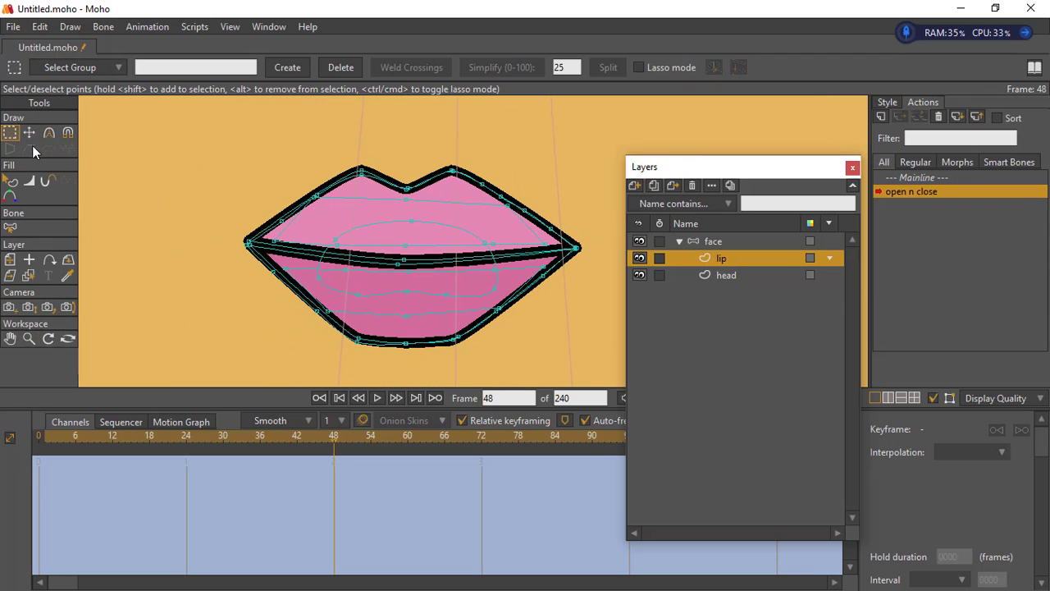
left_click(357, 193)
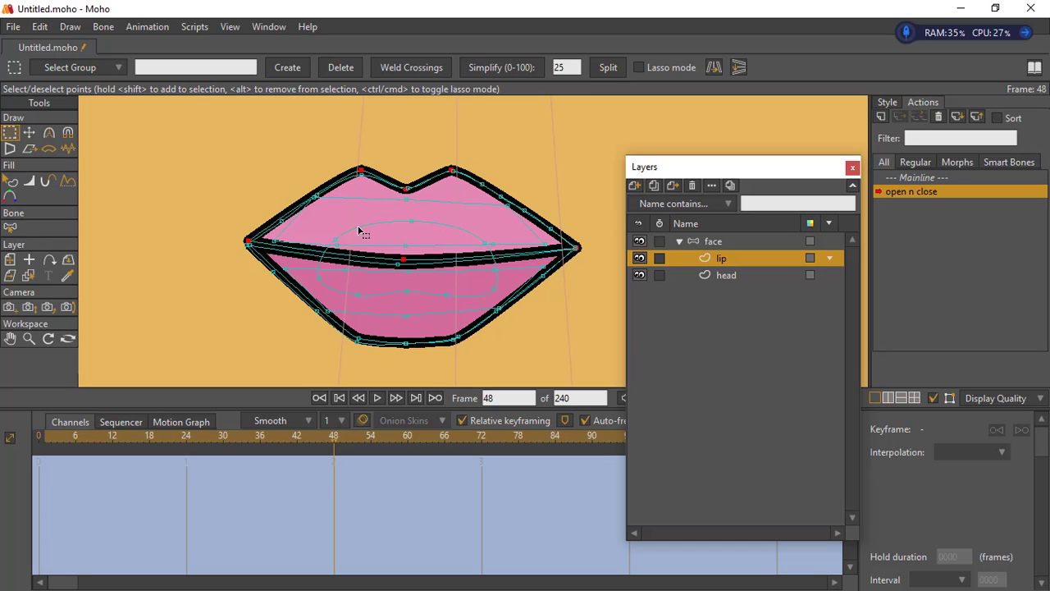
left_click(30, 133)
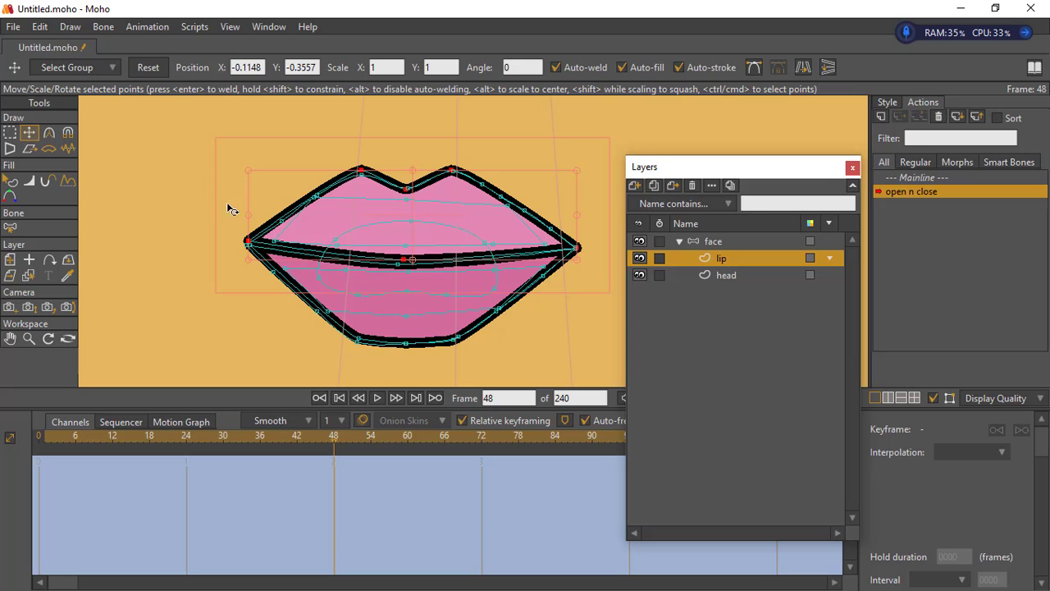
left_click_drag(425, 211, 408, 99)
- Move the whole lower lip shape down, clear of the lower teeth and the black mouth interior
left_click(9, 133)
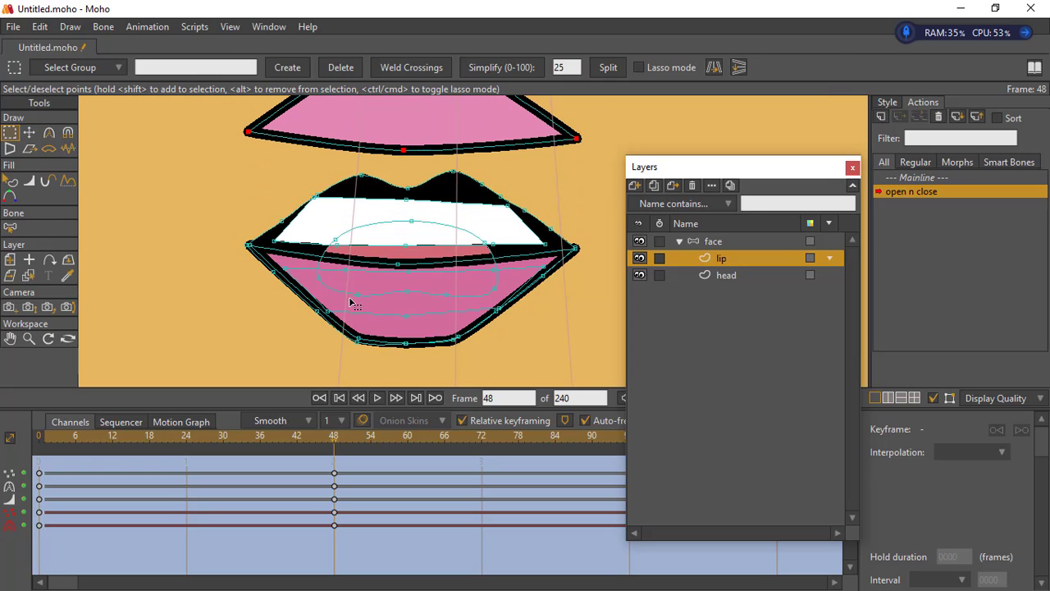
left_click(367, 328)
left_click(30, 133)
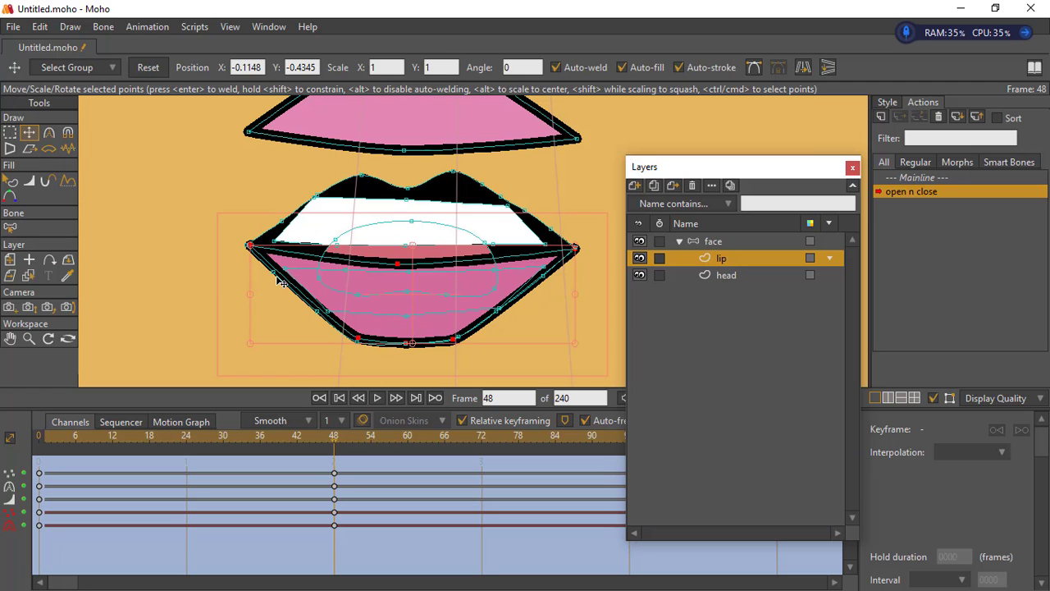
left_click_drag(394, 325, 405, 428)
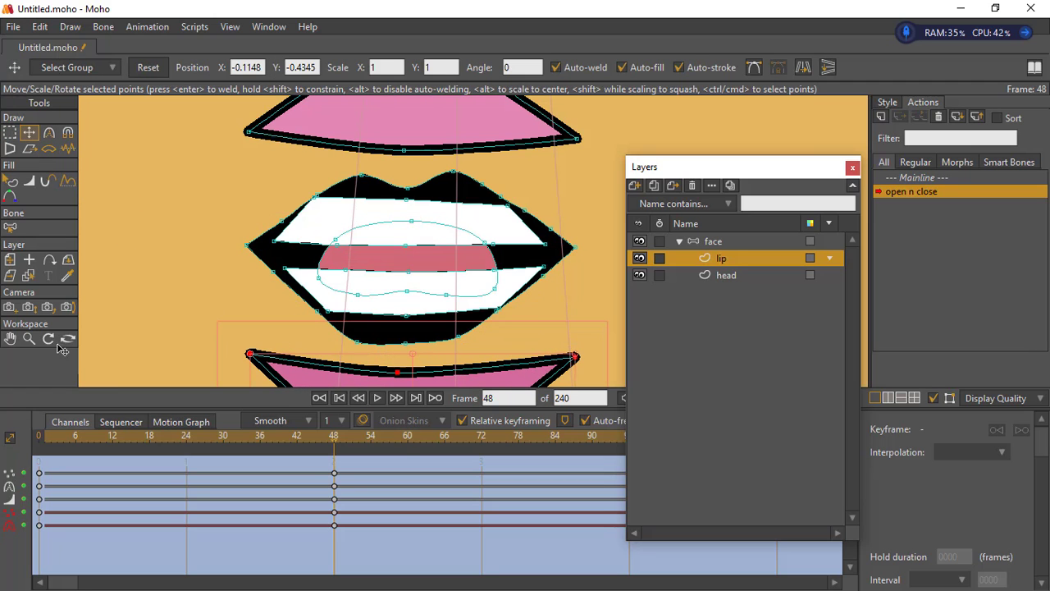
- Bring the corner points of the upper and lower lips together at both corners of the mouth interior
left_click(30, 338)
left_click_drag(432, 290, 375, 279)
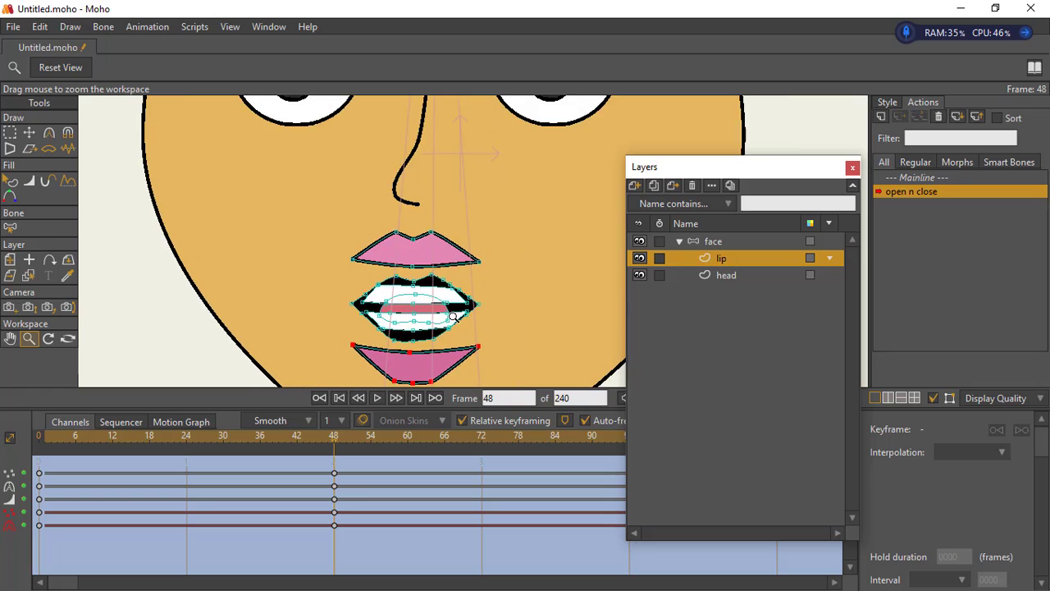
left_click_drag(457, 314, 541, 340)
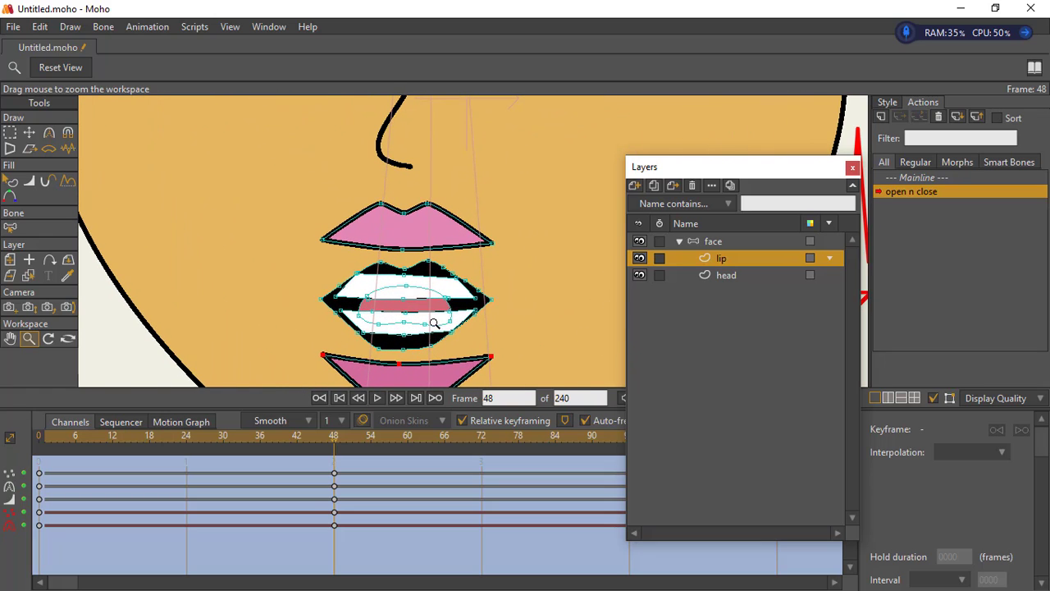
left_click_drag(435, 324, 476, 319)
left_click(10, 133)
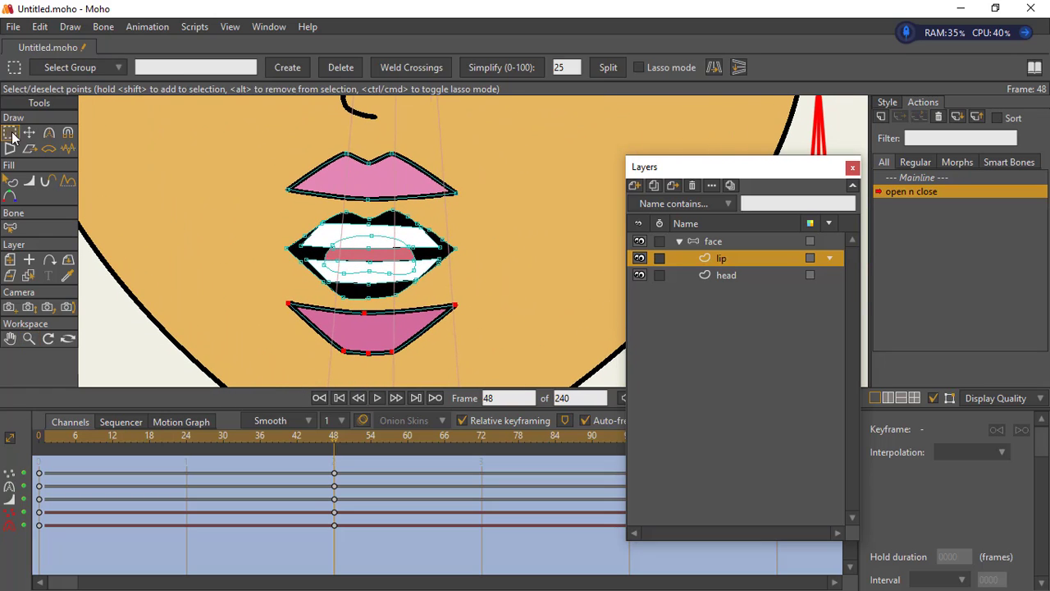
left_click(455, 306)
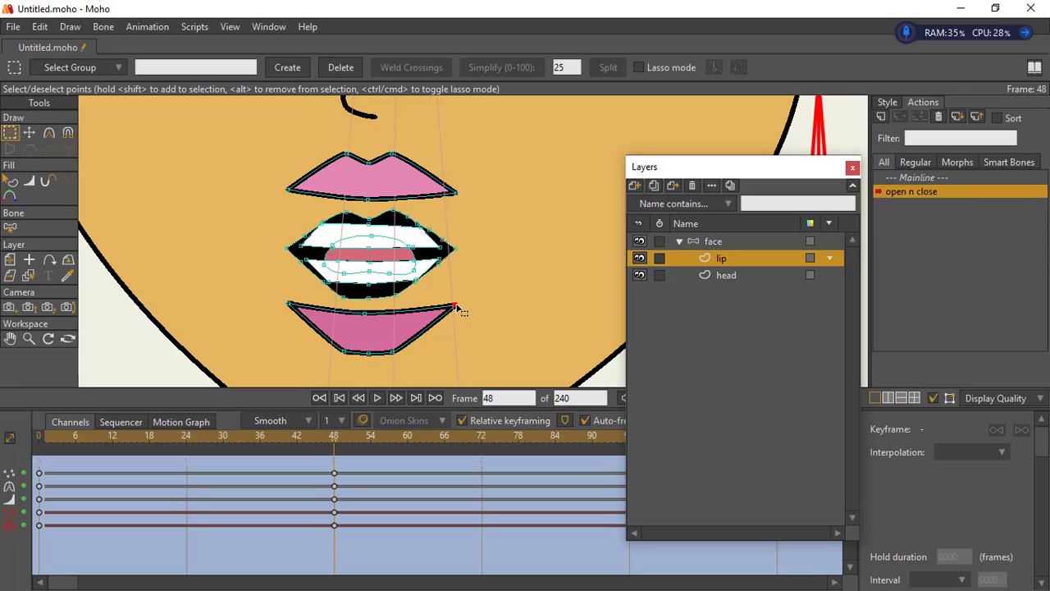
left_click(455, 191)
key("t")
left_click_drag(456, 193, 461, 252)
left_click_drag(455, 306, 457, 250)
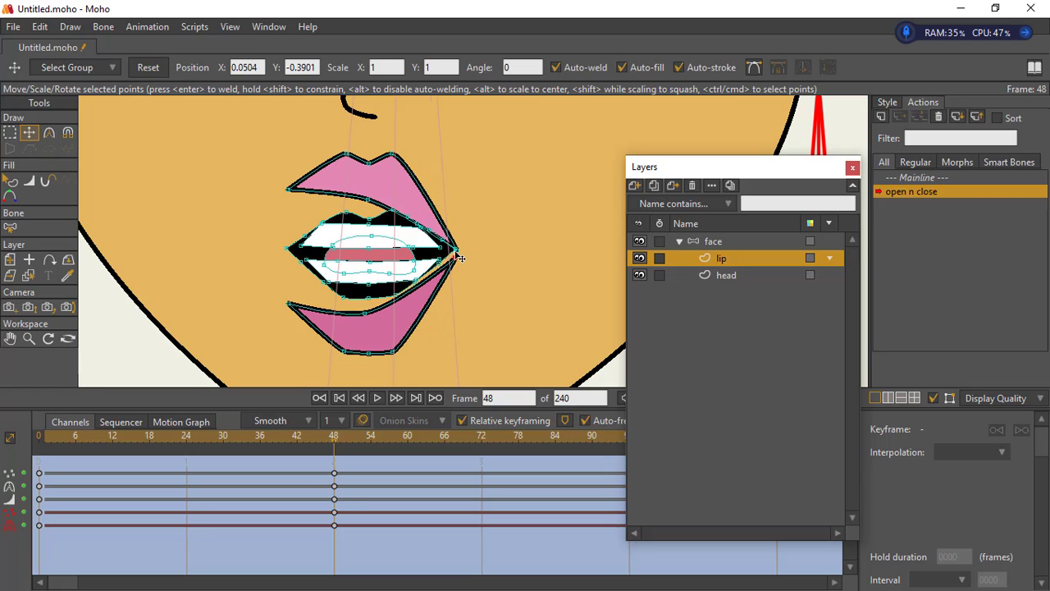
left_click_drag(288, 190, 289, 240)
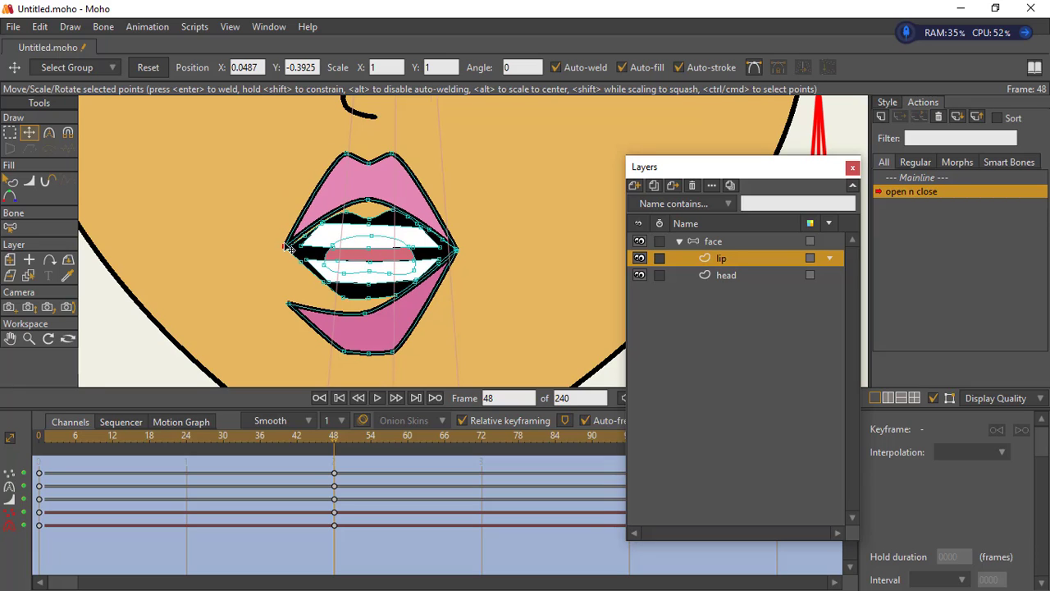
left_click_drag(292, 305, 286, 249)
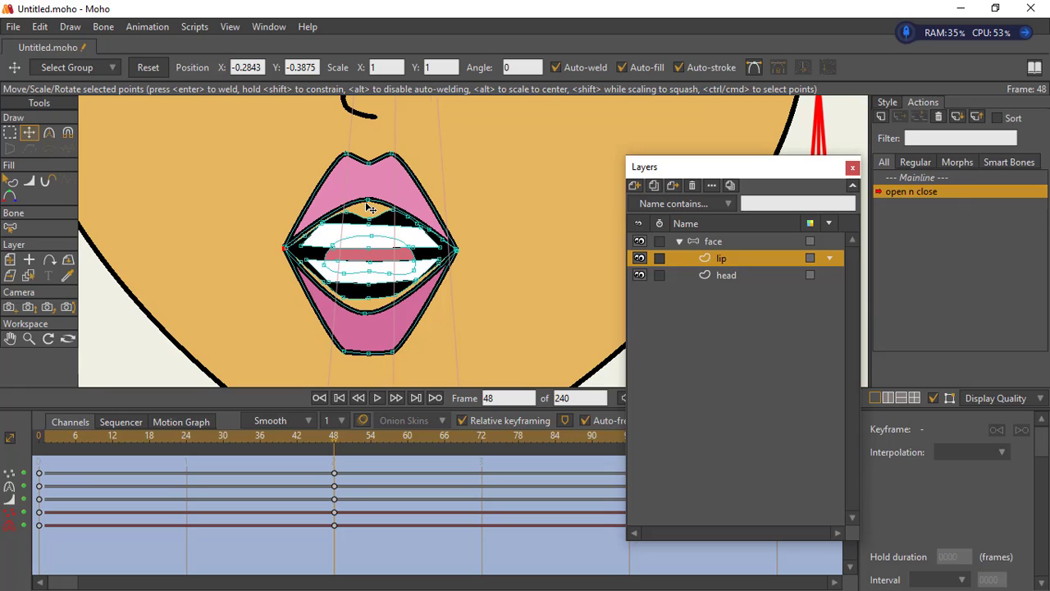
- Adjust the middle and outer edge points of both lips at frame 48, and scrub the action to check the opening
left_click_drag(370, 209, 370, 193)
left_click(367, 315)
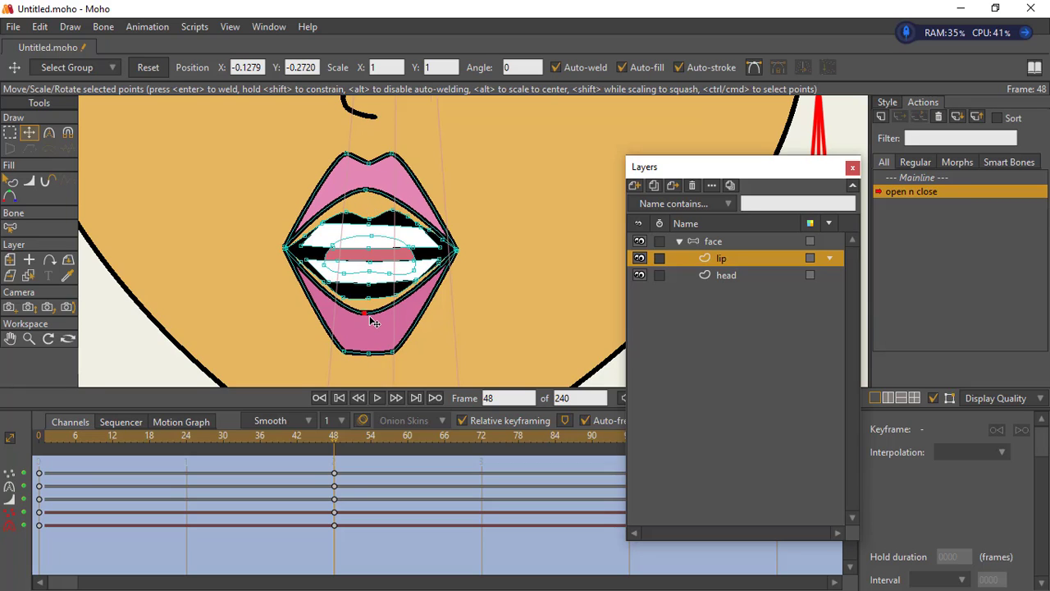
left_click_drag(369, 317, 375, 323)
left_click_drag(348, 355, 397, 341)
left_click_drag(345, 153, 370, 174)
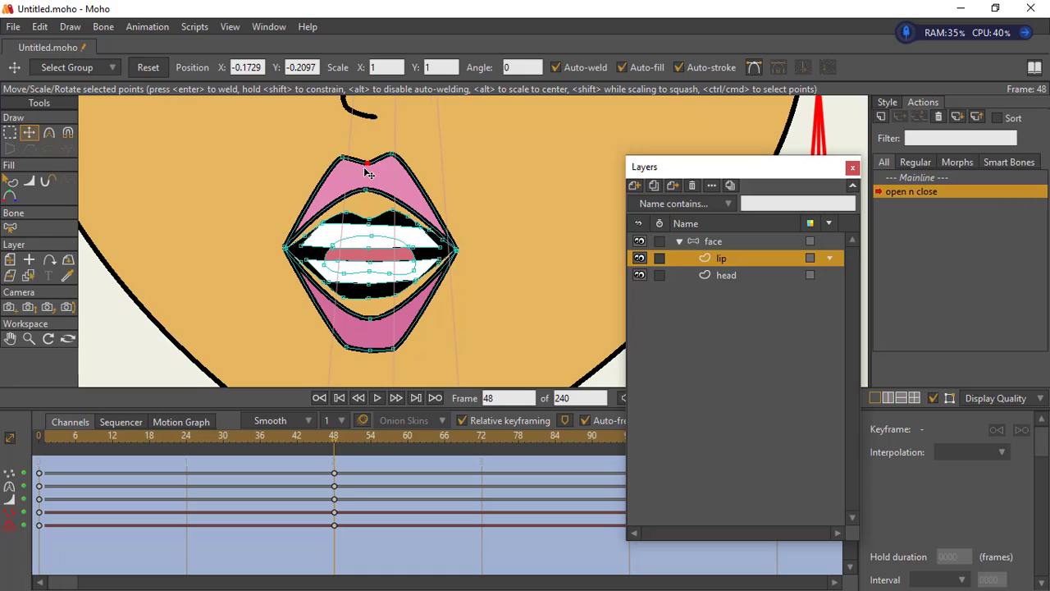
left_click_drag(366, 172, 343, 167)
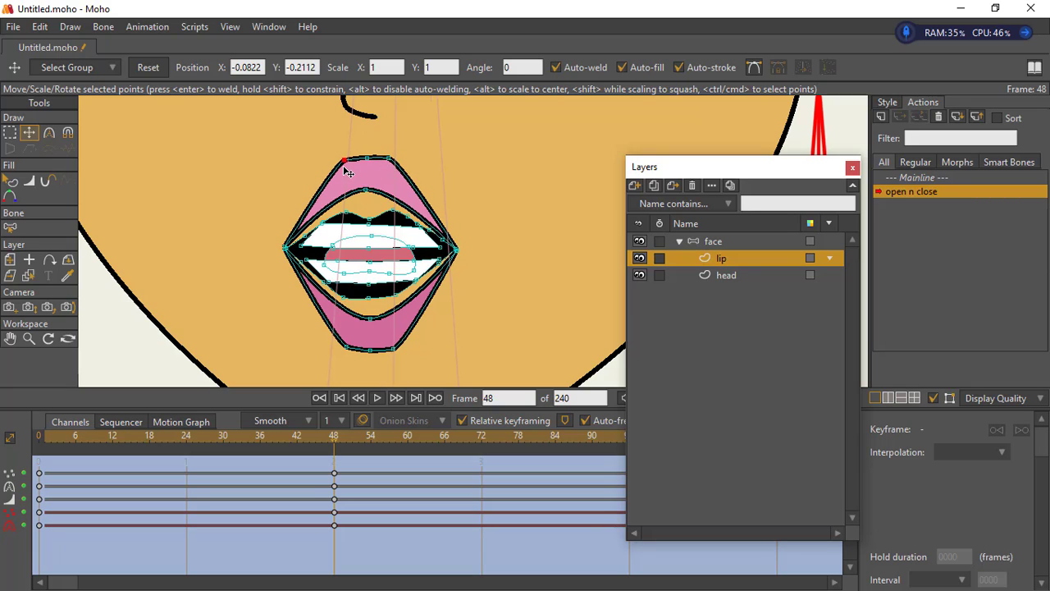
left_click_drag(333, 439, 217, 438)
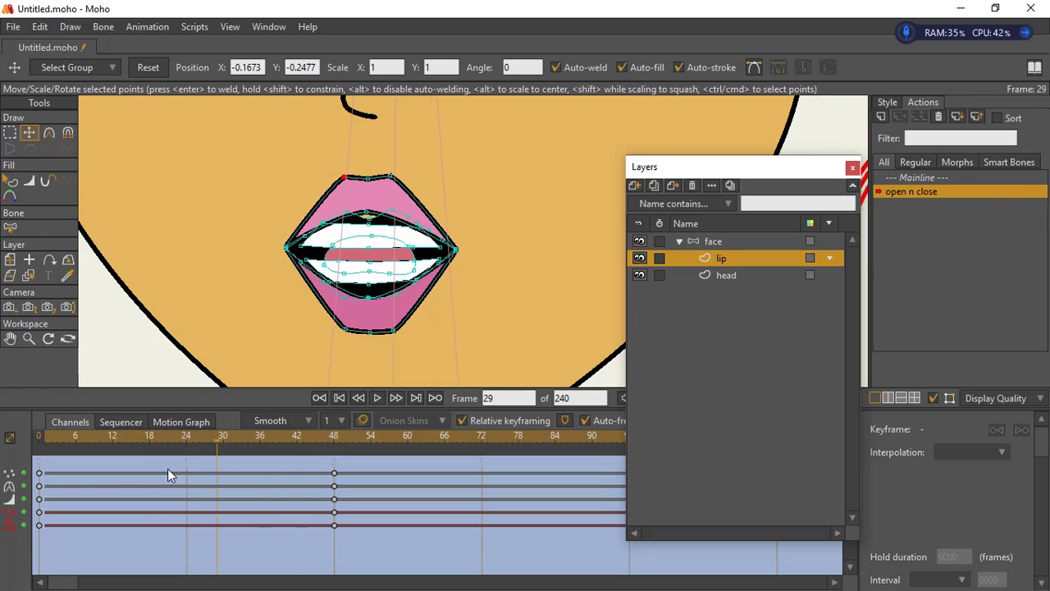
left_click_drag(168, 474, 332, 471)
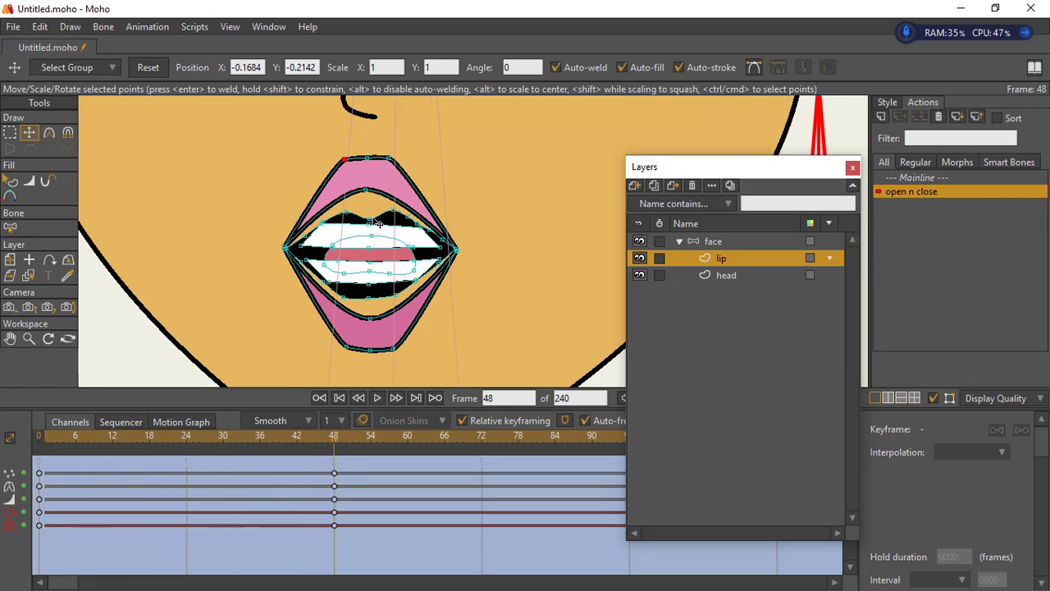
- Reshape the black mouth interior by moving its upper and lower edge points behind the lips to fill the opening
left_click_drag(379, 224, 305, 233)
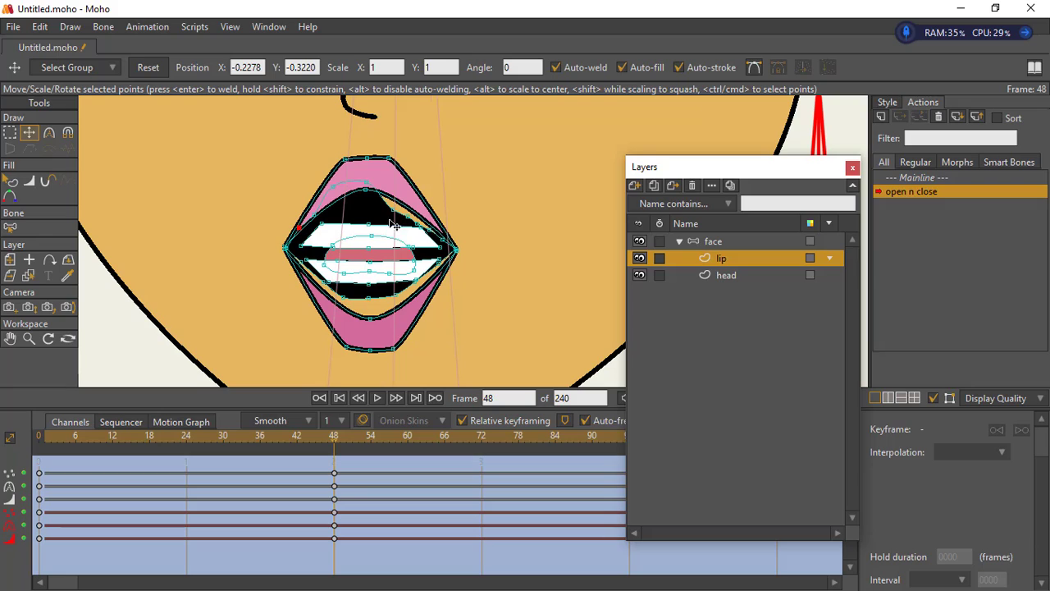
left_click(409, 195)
left_click_drag(425, 209, 453, 237)
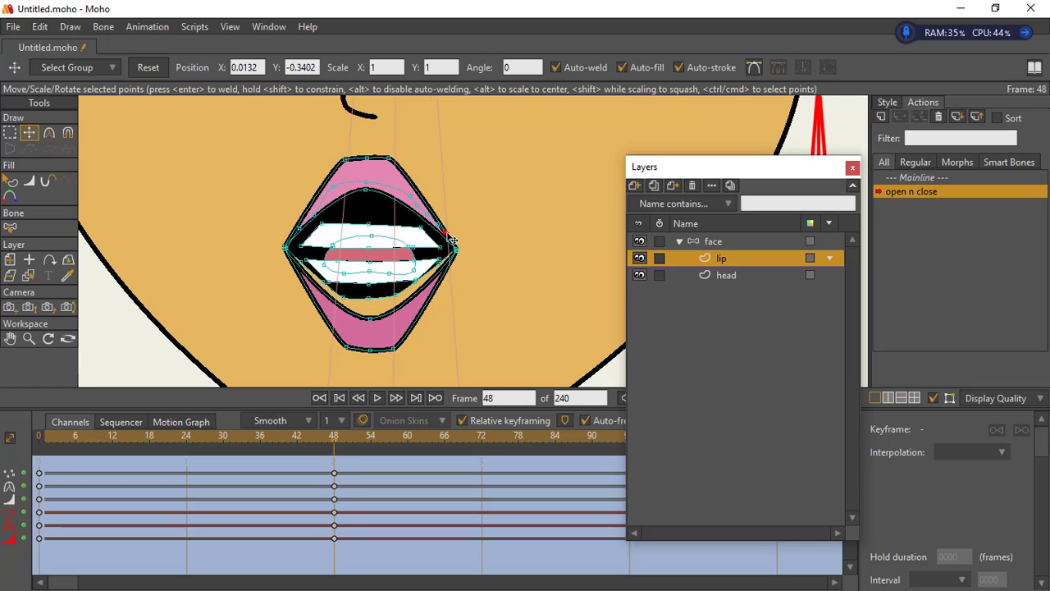
left_click(441, 276)
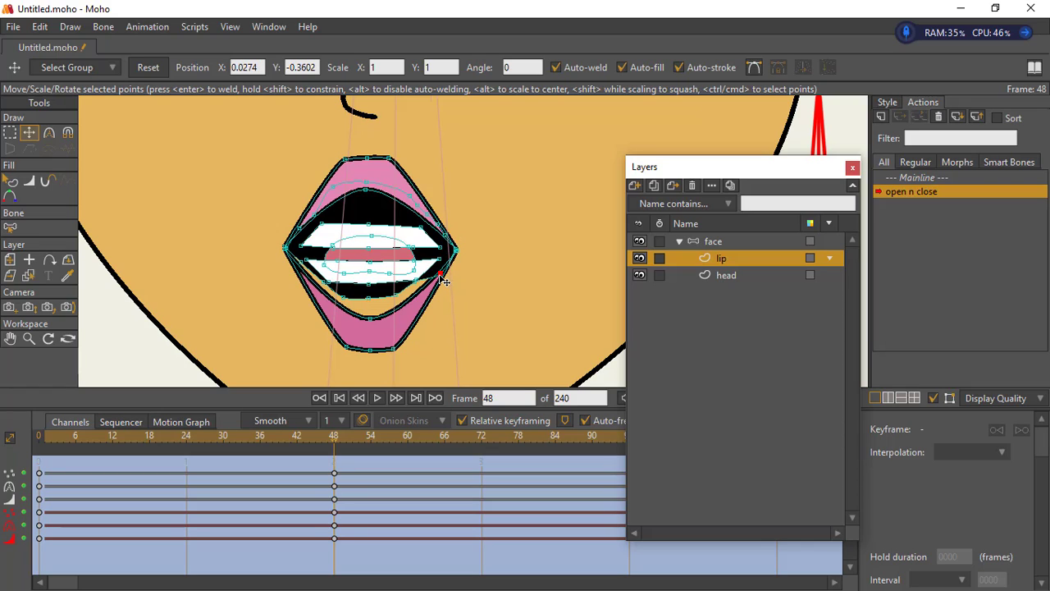
left_click_drag(442, 282, 285, 255)
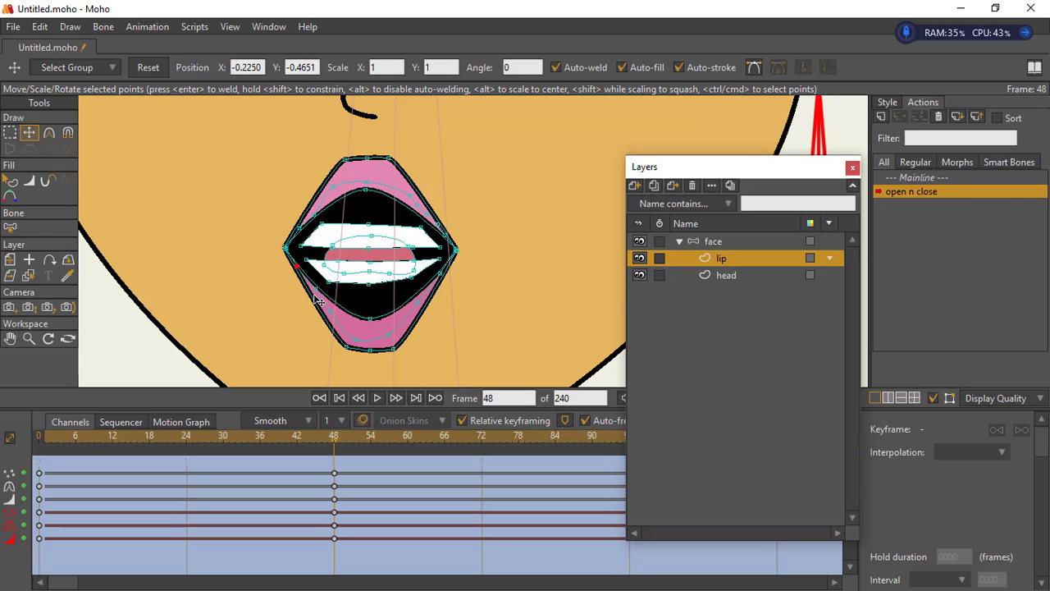
left_click(386, 336)
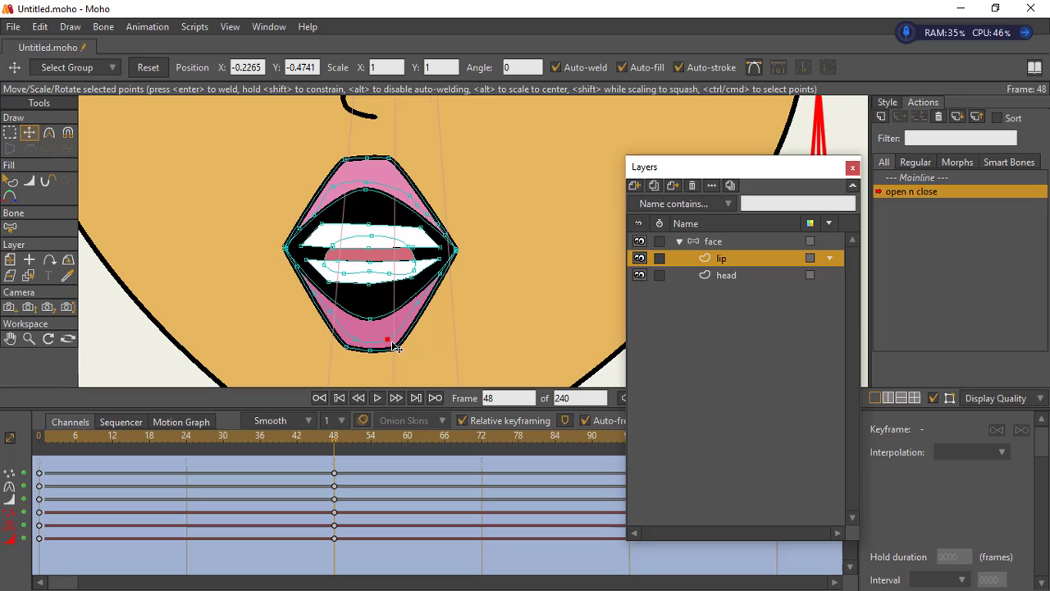
left_click(420, 303)
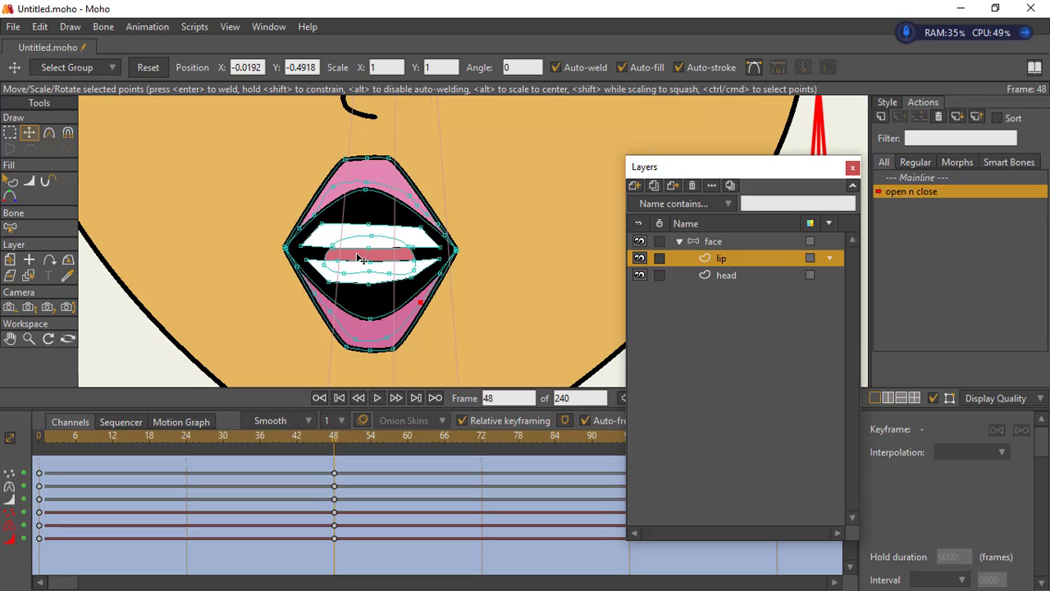
- Move the upper teeth up behind the upper lip and scale them down to fit within the lip
left_click(28, 338)
left_click_drag(249, 305, 340, 264)
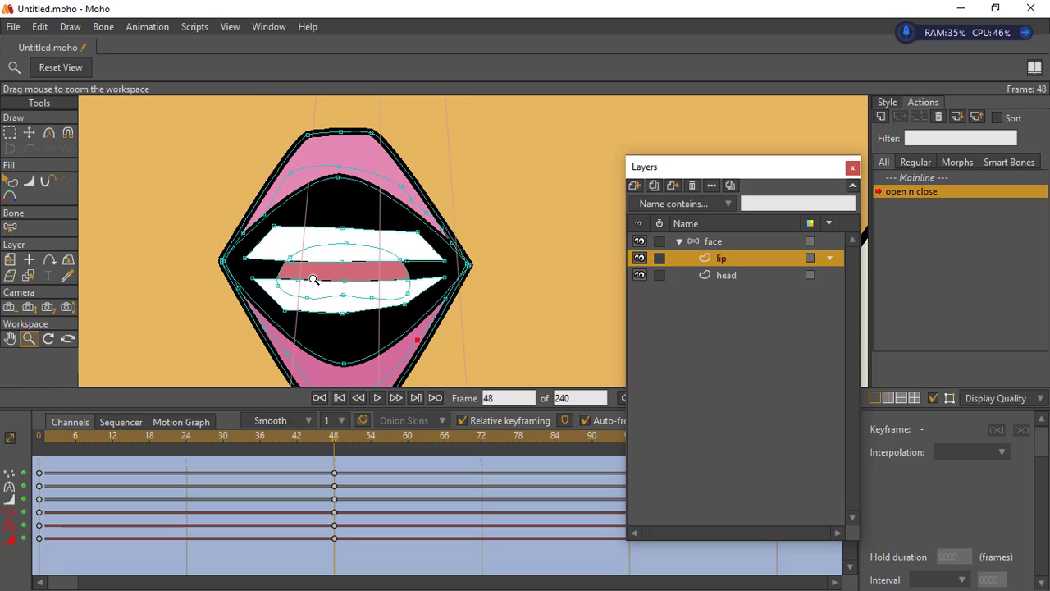
left_click(10, 132)
left_click(322, 236)
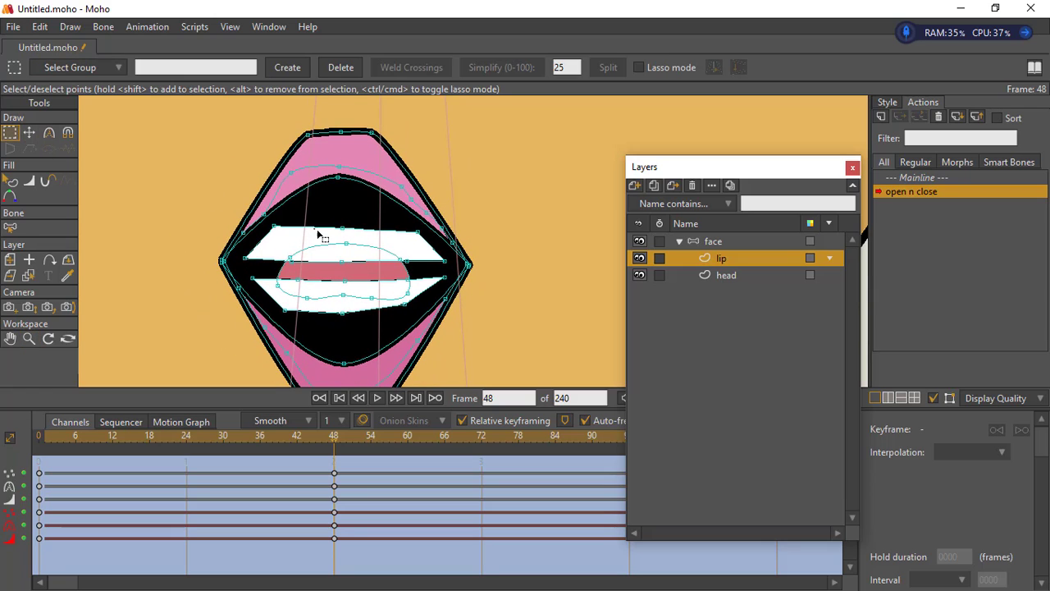
left_click(29, 132)
left_click_drag(323, 242, 323, 178)
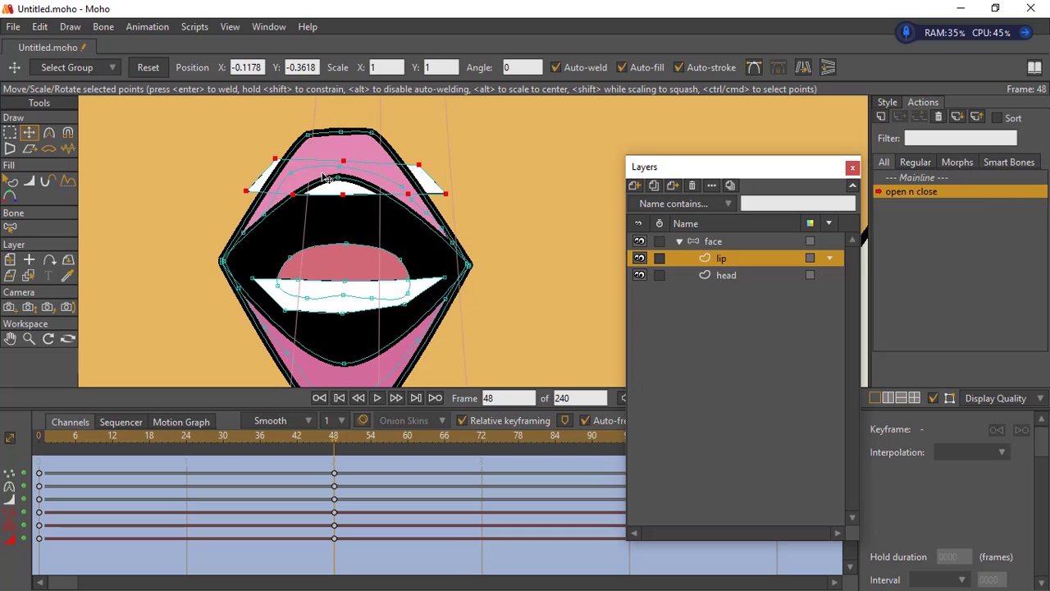
left_click_drag(446, 164, 343, 228)
- Move the lower teeth down behind the lower lip and pull their outer corner points in within the lip outline
left_click(9, 134)
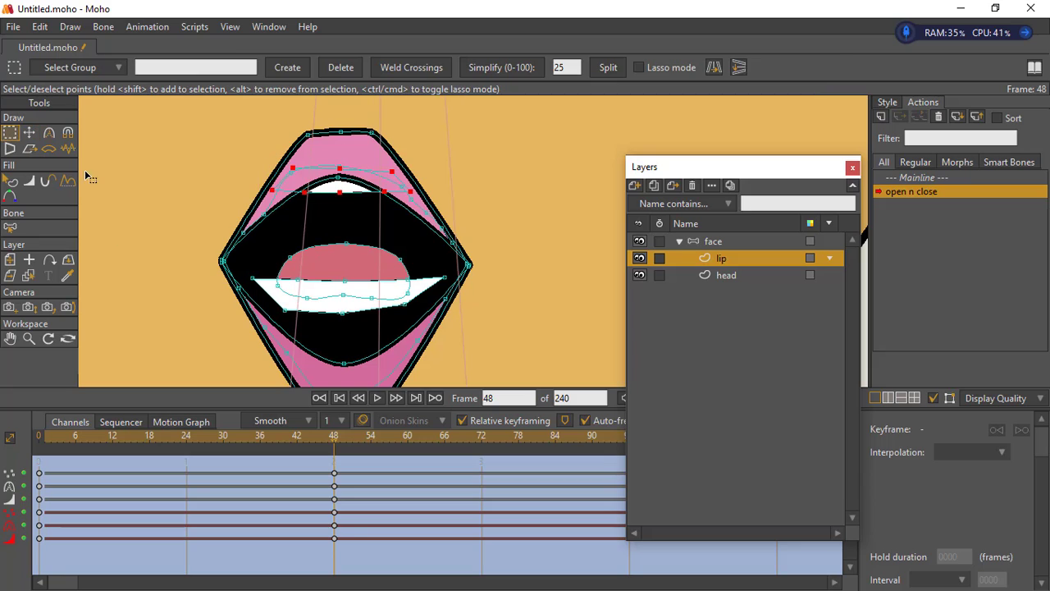
left_click(340, 314)
left_click(29, 133)
left_click_drag(336, 313, 332, 375)
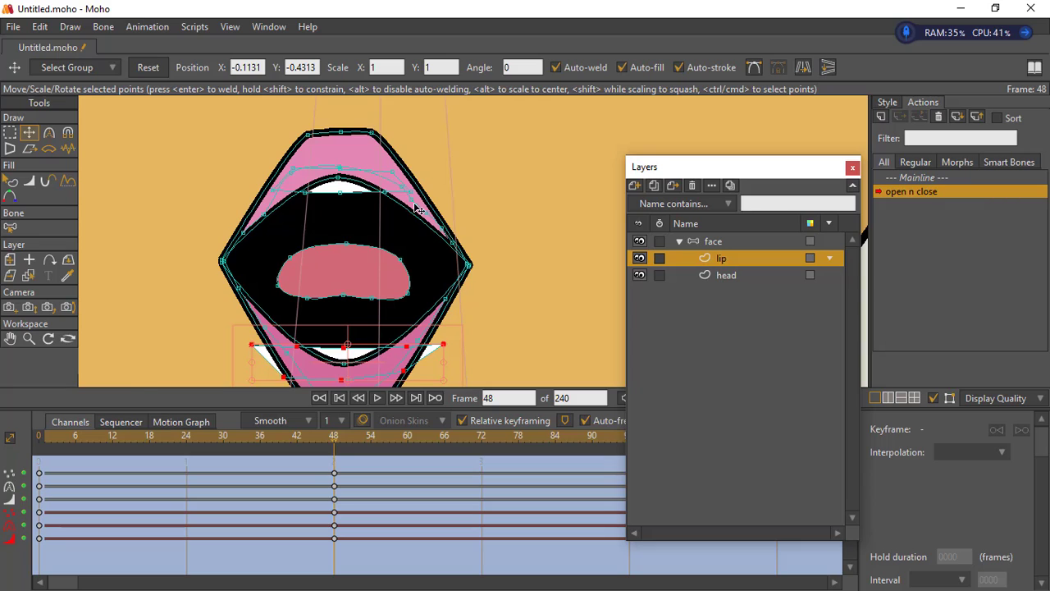
left_click_drag(412, 283, 416, 206)
left_click_drag(445, 276, 400, 297)
left_click(437, 278)
left_click(404, 280)
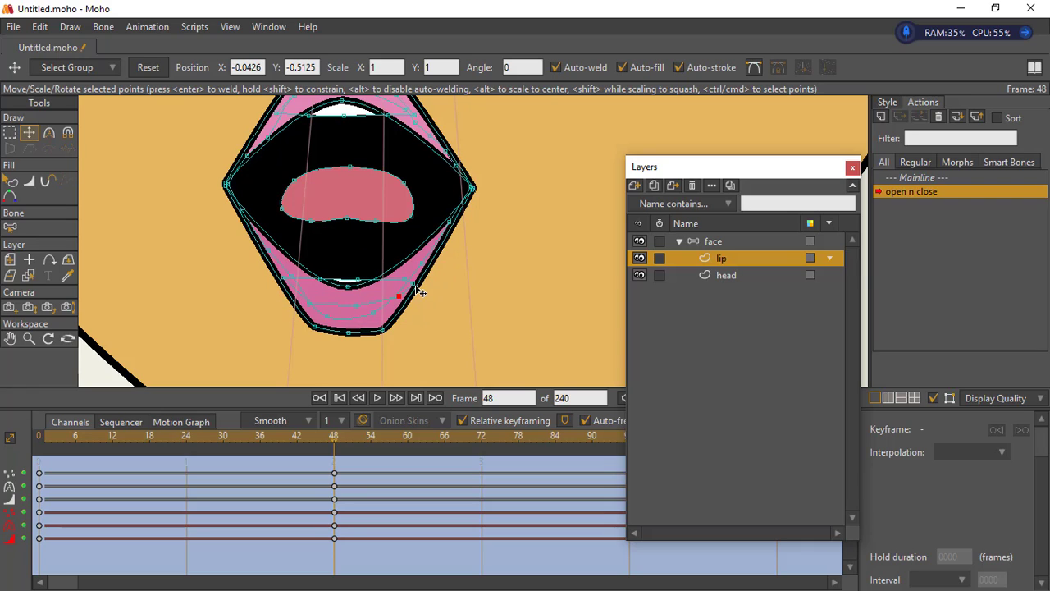
left_click(288, 279)
- Move the tongue down to the bottom of the mouth opening and scale it down to fit behind the lower lip
left_click(351, 214)
left_click(353, 204)
left_click_drag(354, 204, 357, 281)
left_click_drag(418, 245, 356, 288)
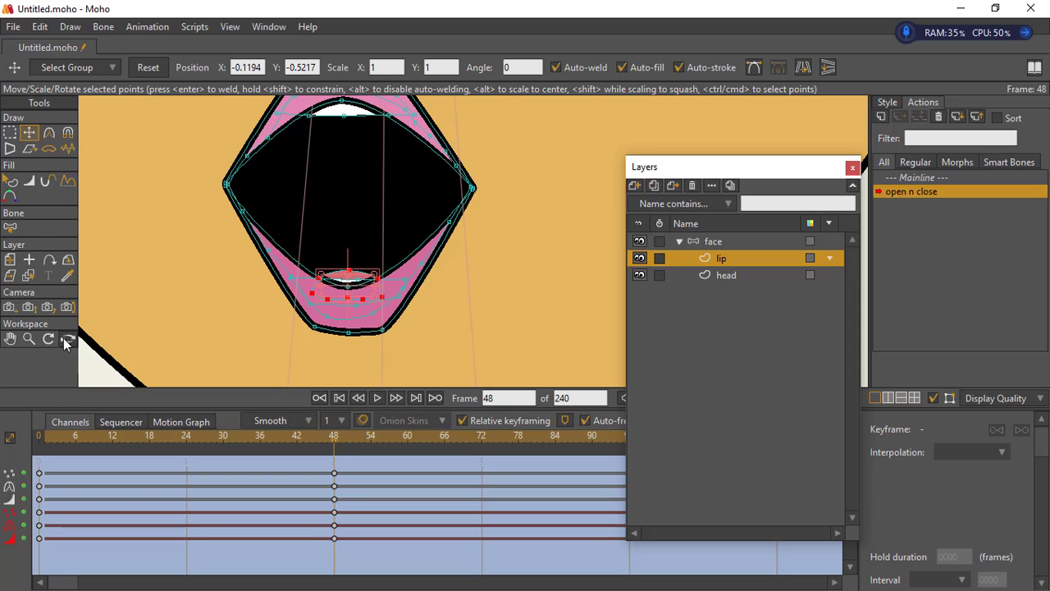
- Render frame 48 to check the open mouth on the whole face at 47% zoom, and close the render
left_click(29, 338)
left_click_drag(244, 284, 408, 281)
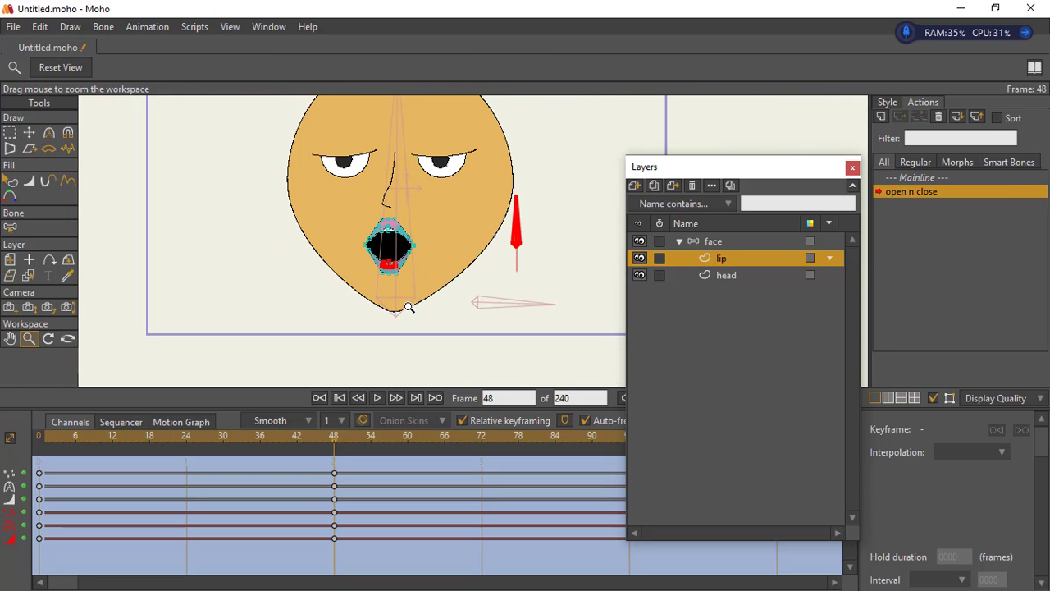
key("ctrl+r")
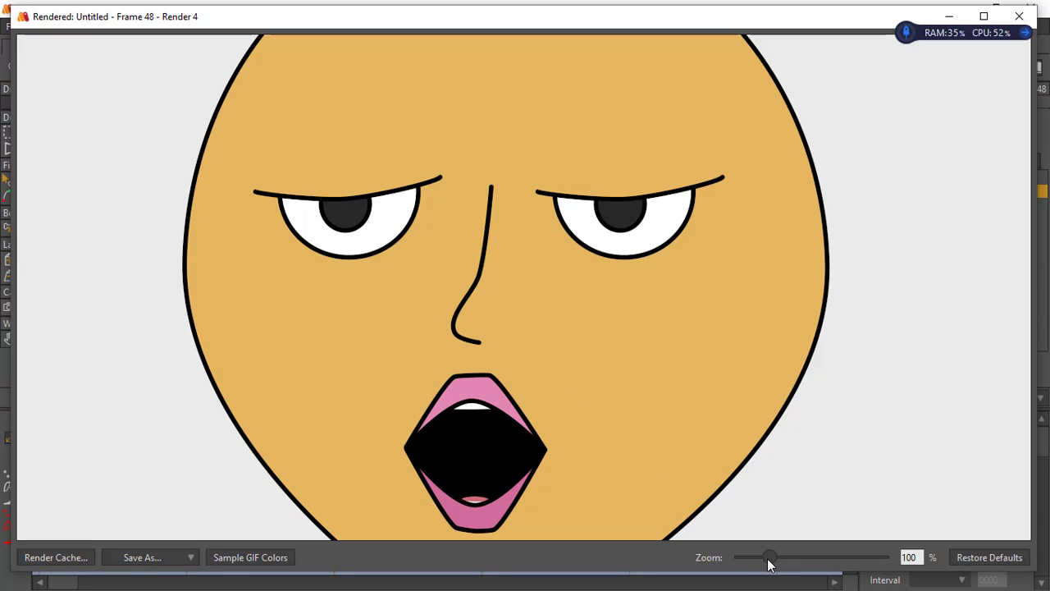
left_click_drag(753, 565, 748, 563)
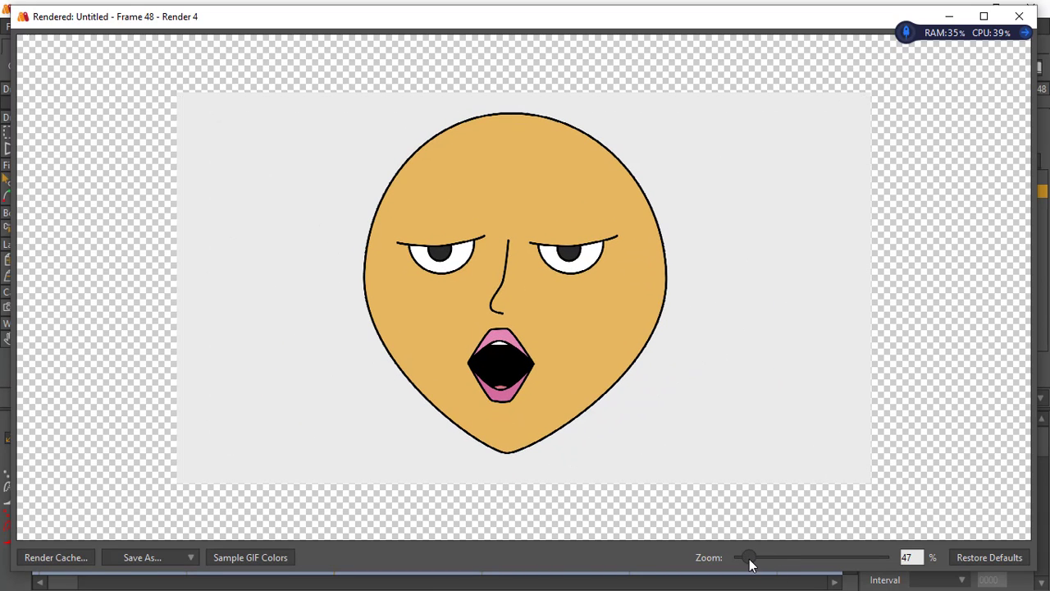
left_click(1019, 17)
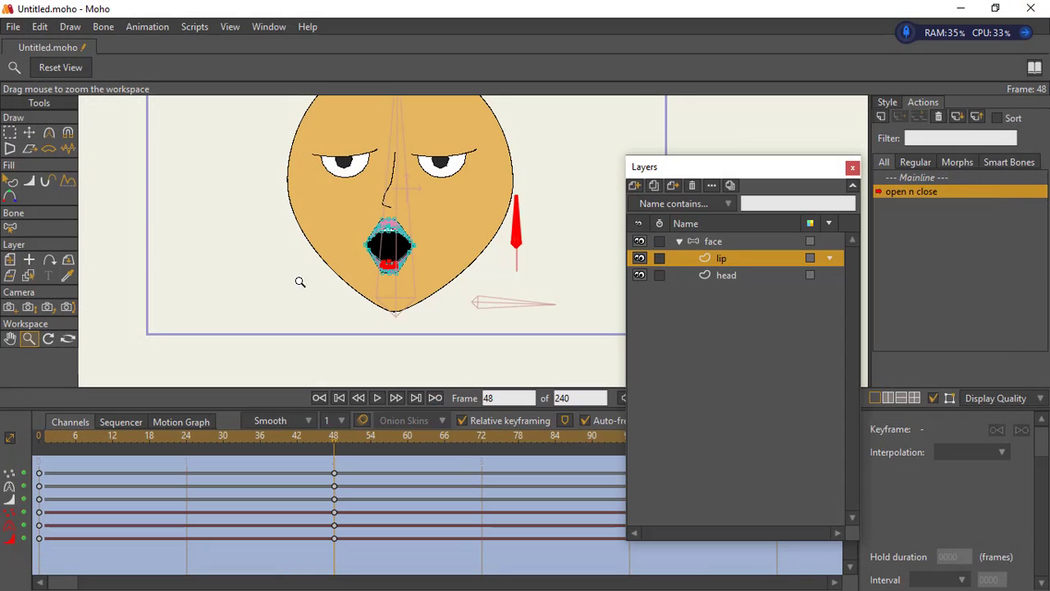
- Make the head layer active for editing
left_click_drag(319, 259, 359, 293)
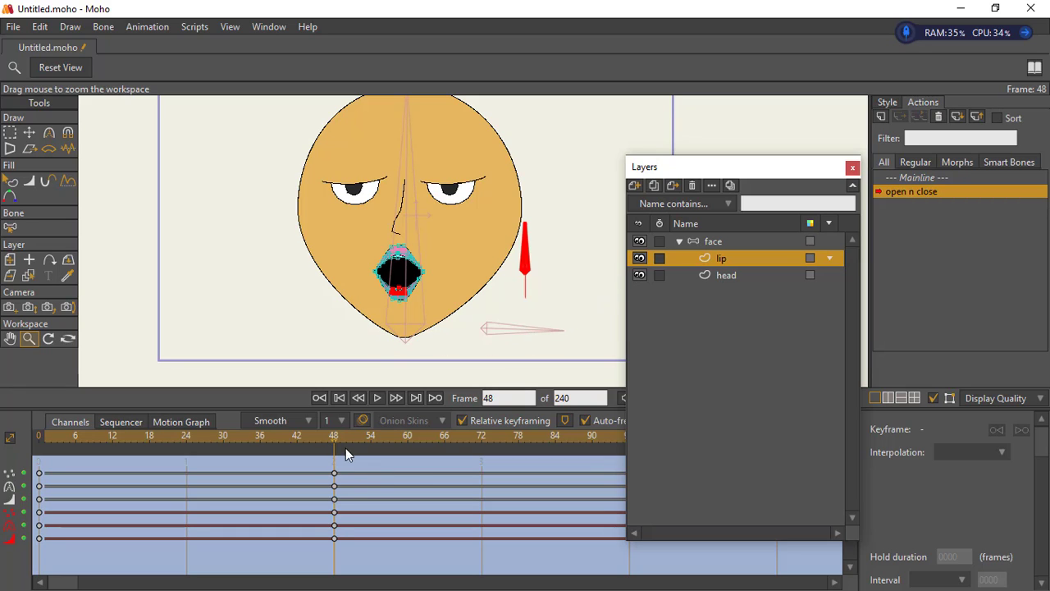
left_click(717, 279)
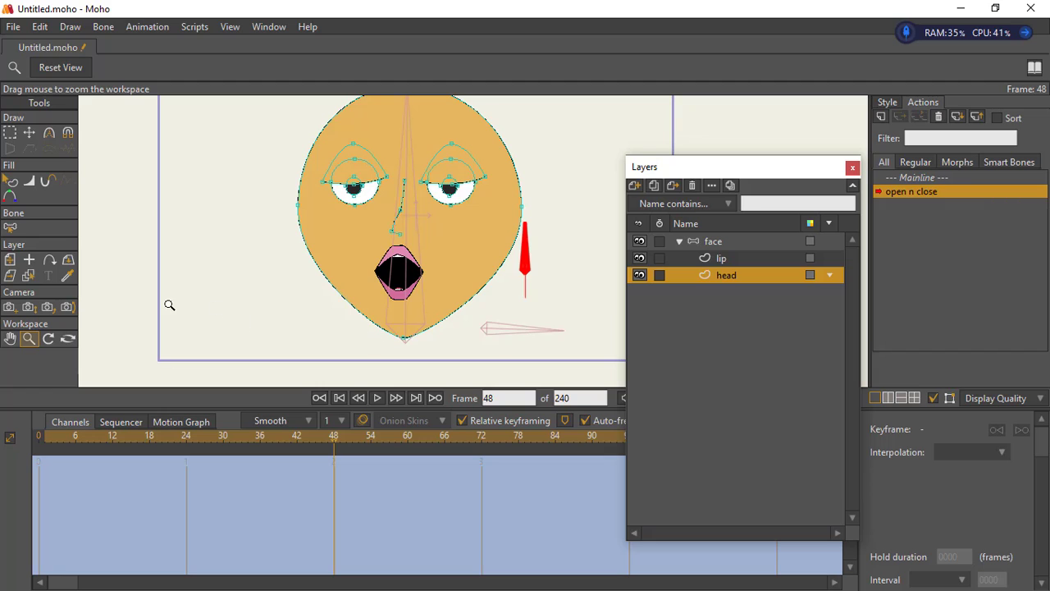
left_click(29, 132)
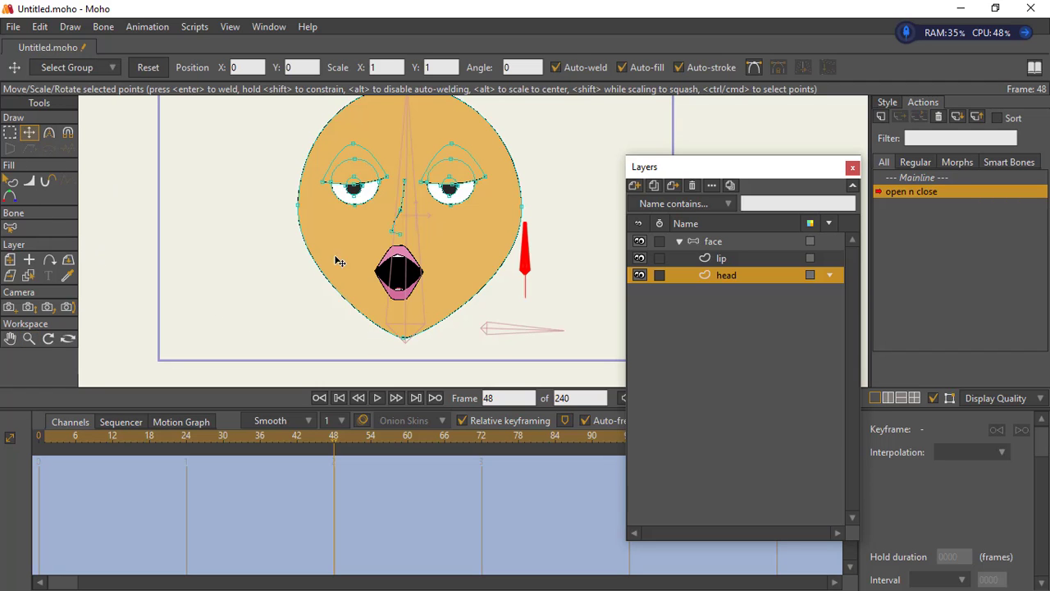
left_click_drag(277, 211, 490, 246)
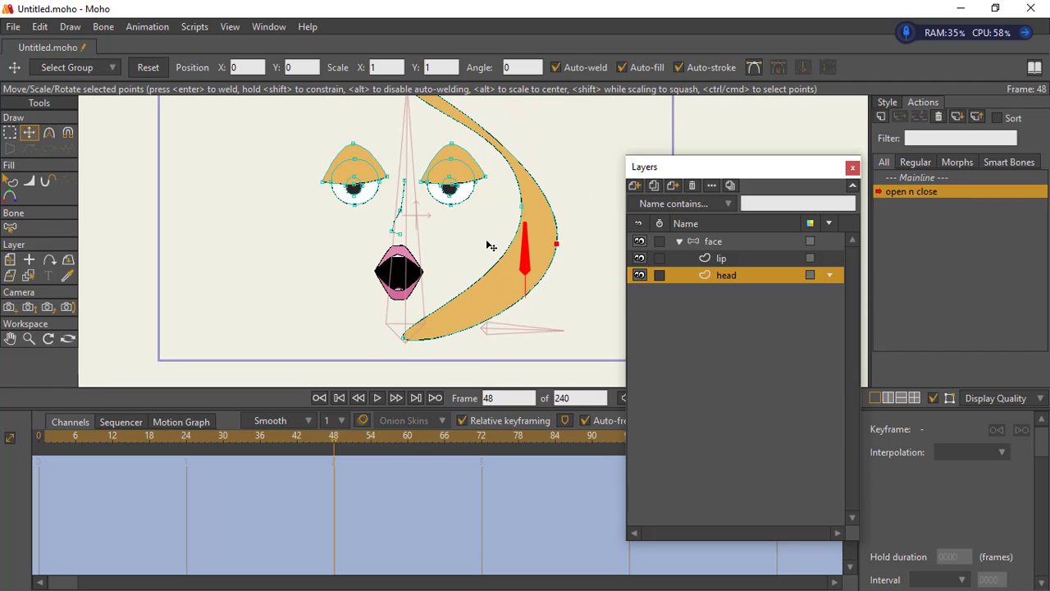
key("ctrl+z")
- Try to lower the chin and both side points of the head together at frame 48, scrub the action, and undo the move
left_click(10, 133)
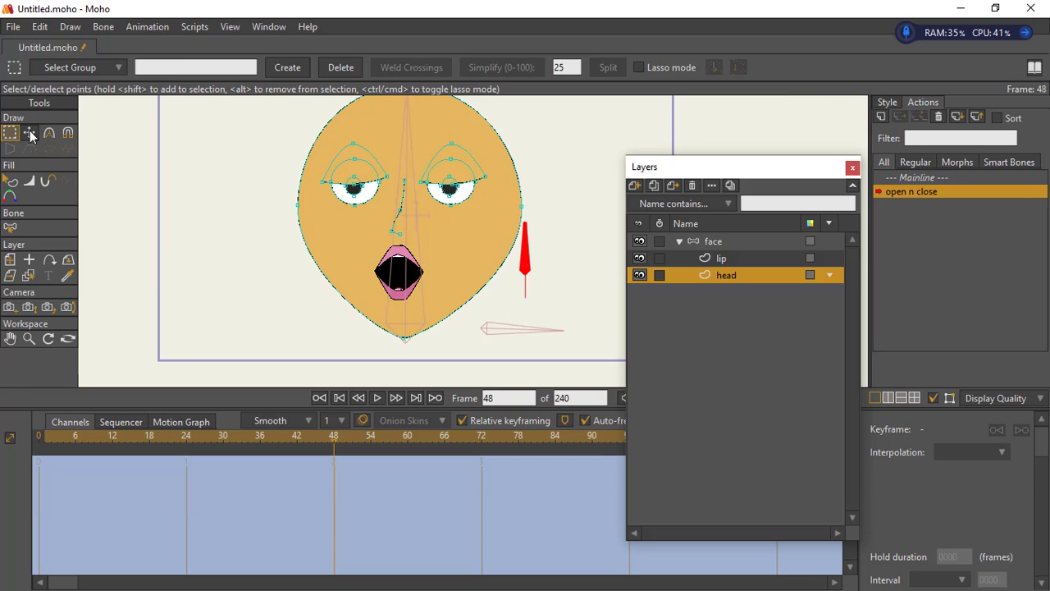
left_click_drag(251, 210, 296, 210)
left_click(296, 207)
left_click(521, 211)
left_click(297, 207, "shift")
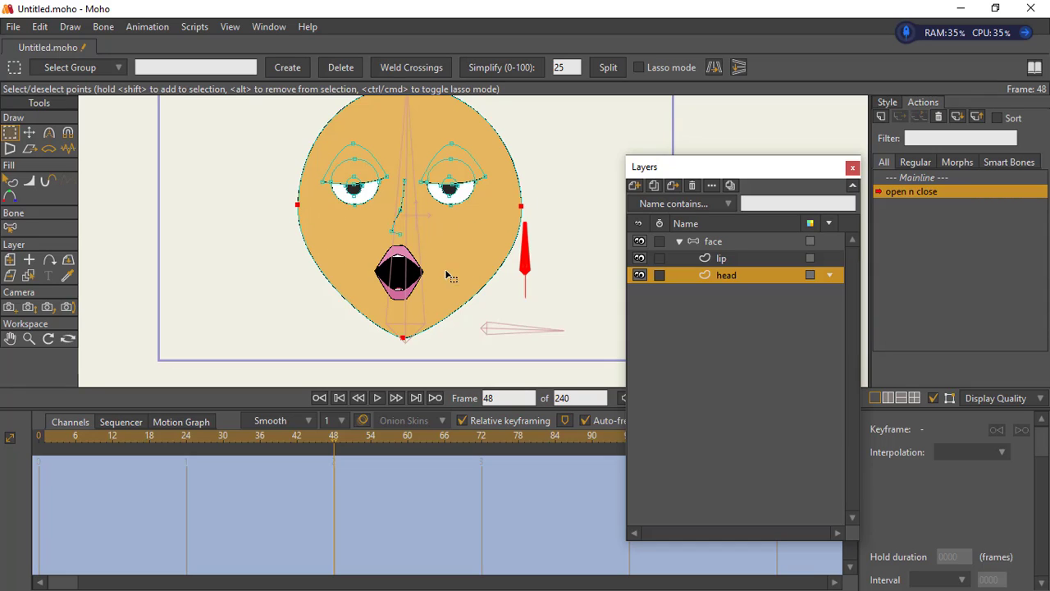
left_click(29, 132)
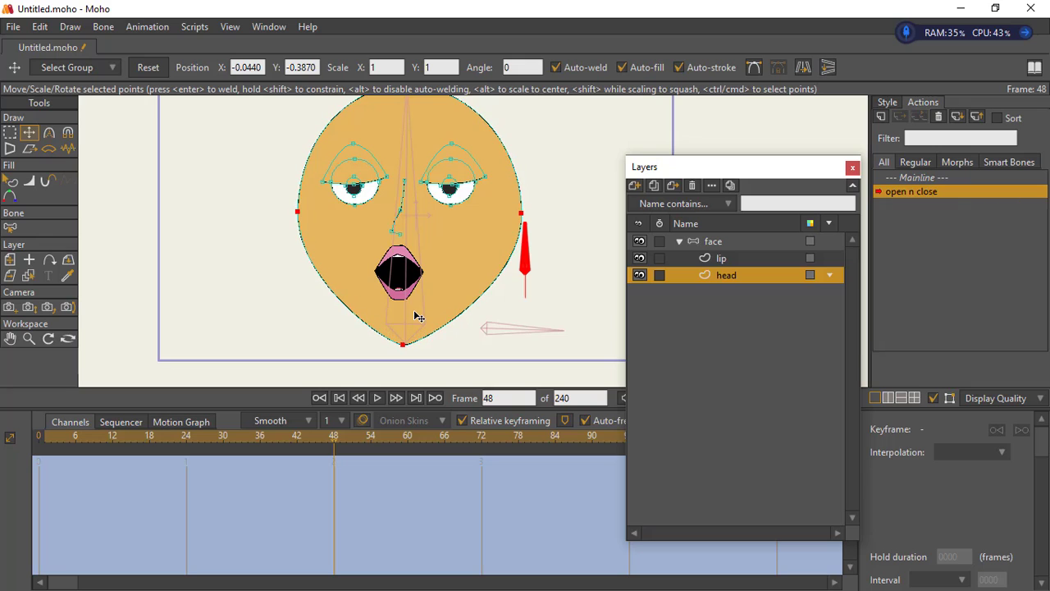
left_click_drag(412, 325, 411, 335)
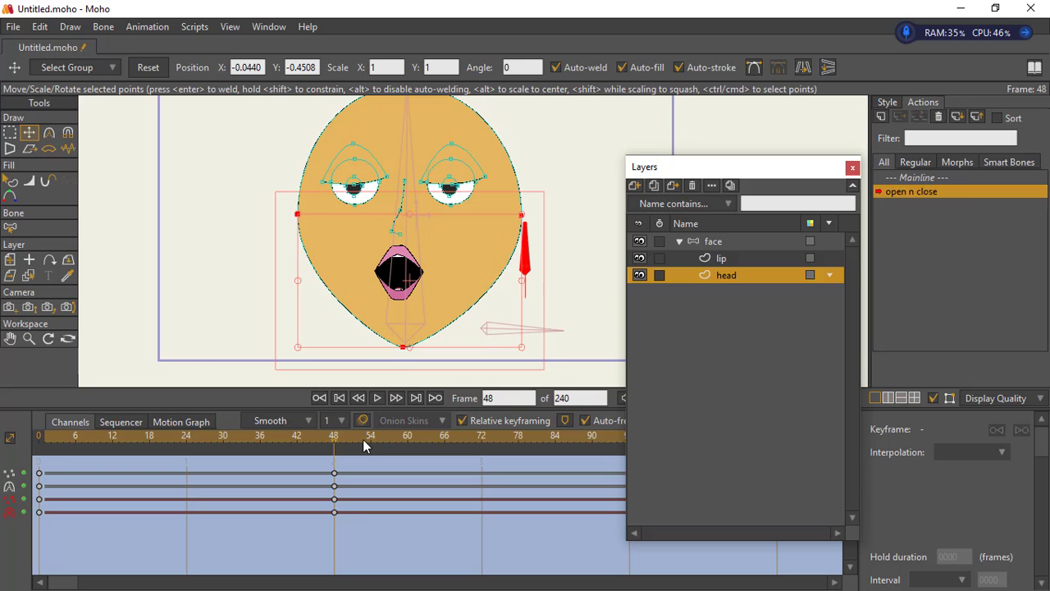
left_click_drag(333, 438, 57, 509)
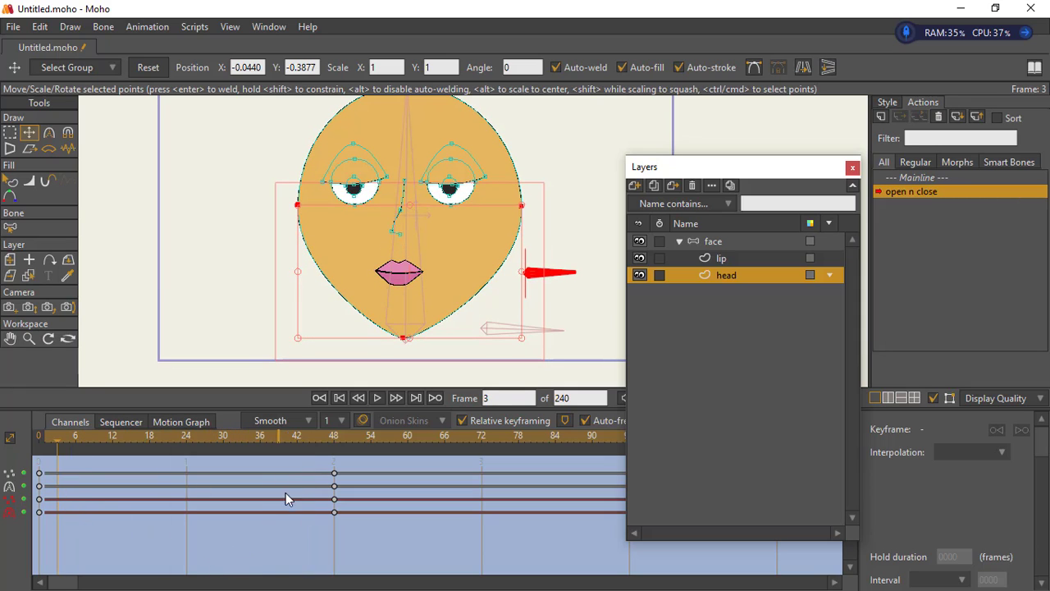
left_click(307, 464)
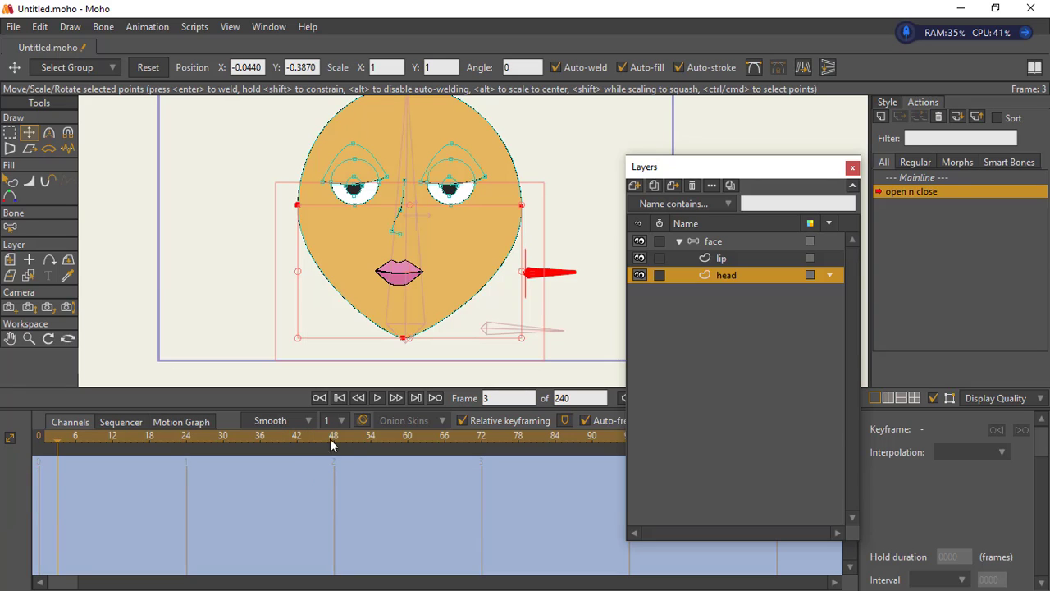
- Lower only the chin point of the head slightly at frame 48, and scrub the action to check the jaw movement
left_click(334, 439)
left_click(10, 132)
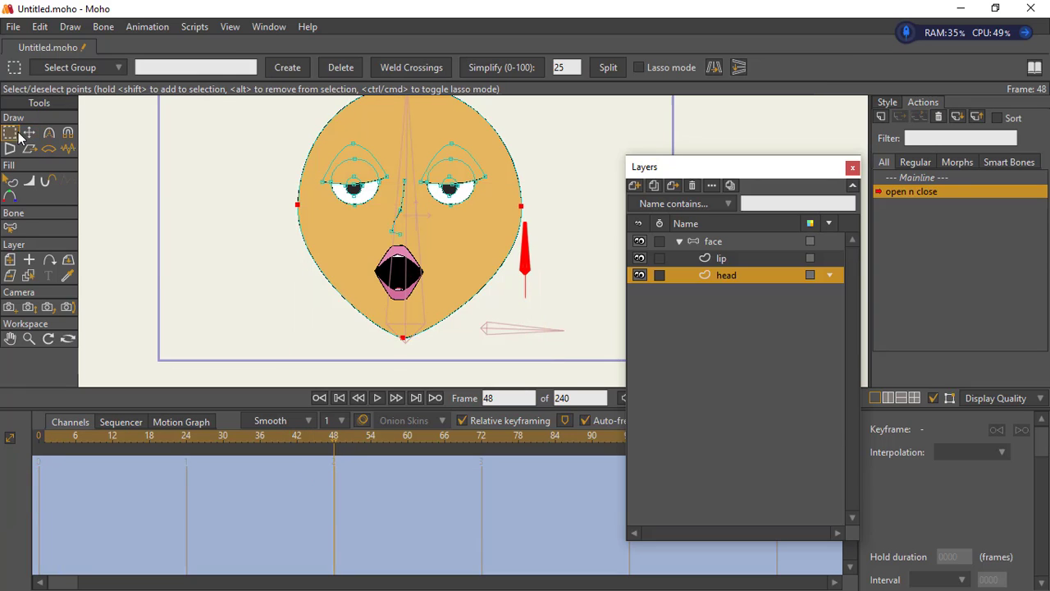
left_click(402, 336)
left_click(29, 133)
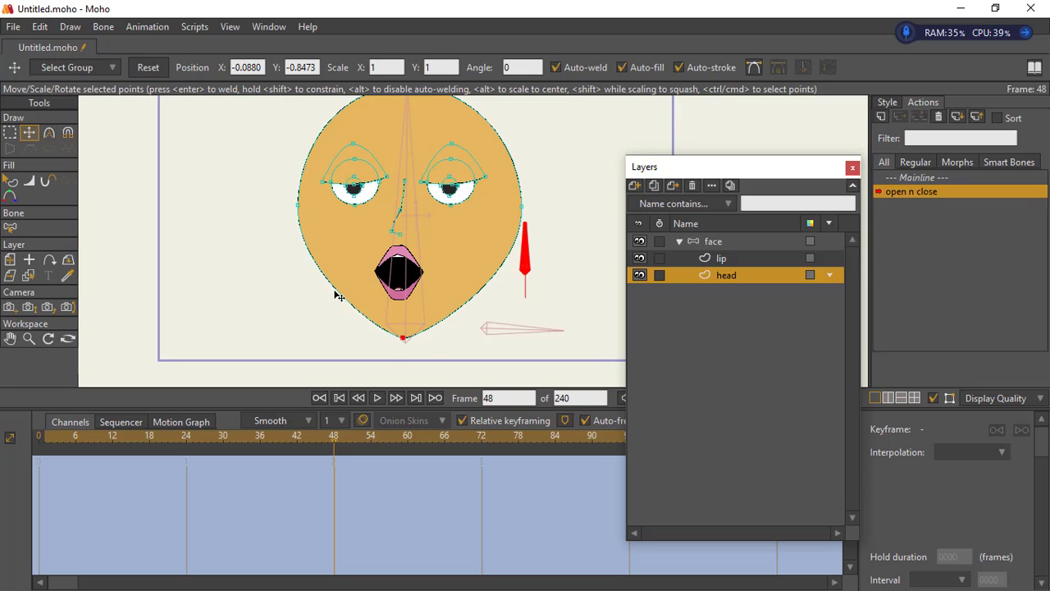
mouse_move(403, 339)
left_mouse_down()
mouse_move(405, 351)
mouse_move(404, 342)
left_mouse_up()
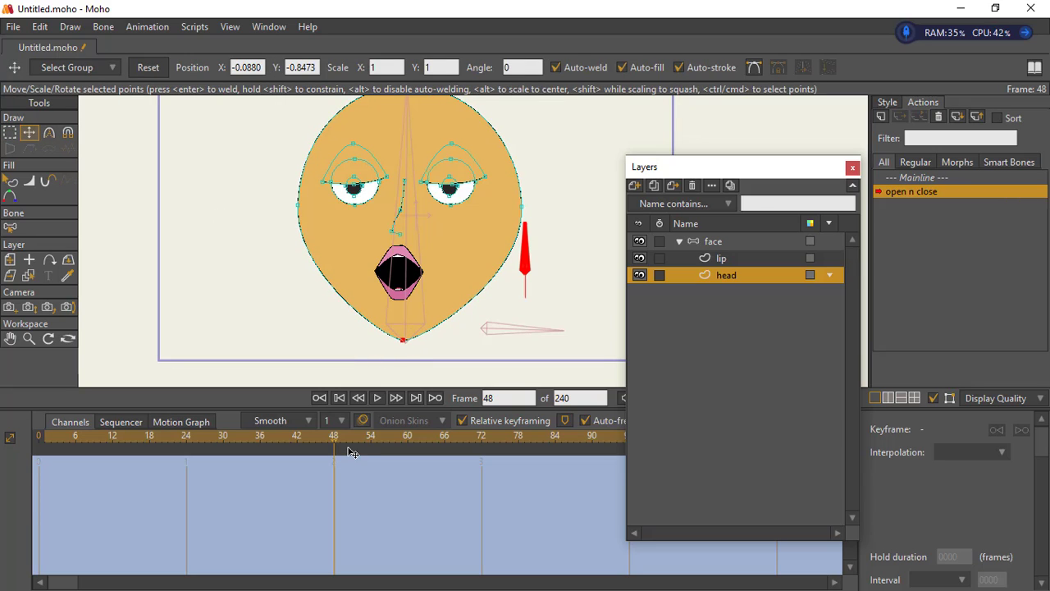
mouse_move(339, 438)
left_mouse_down()
mouse_move(21, 483)
mouse_move(340, 457)
mouse_move(18, 497)
mouse_move(316, 455)
mouse_move(112, 463)
mouse_move(340, 447)
mouse_move(334, 458)
left_mouse_up()
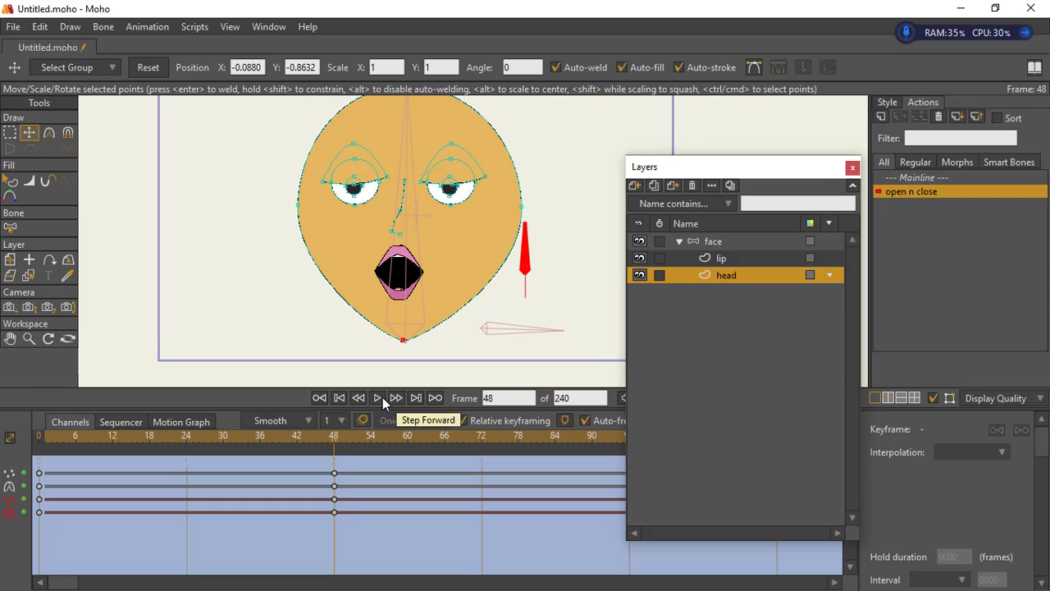
left_click_drag(402, 340, 401, 344)
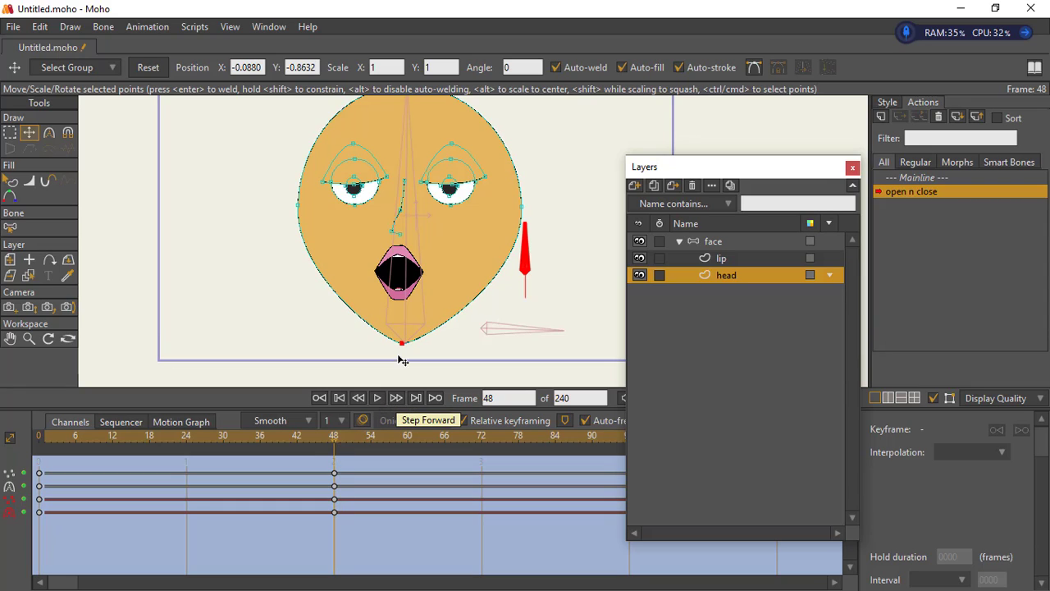
left_click_drag(308, 439, 338, 458)
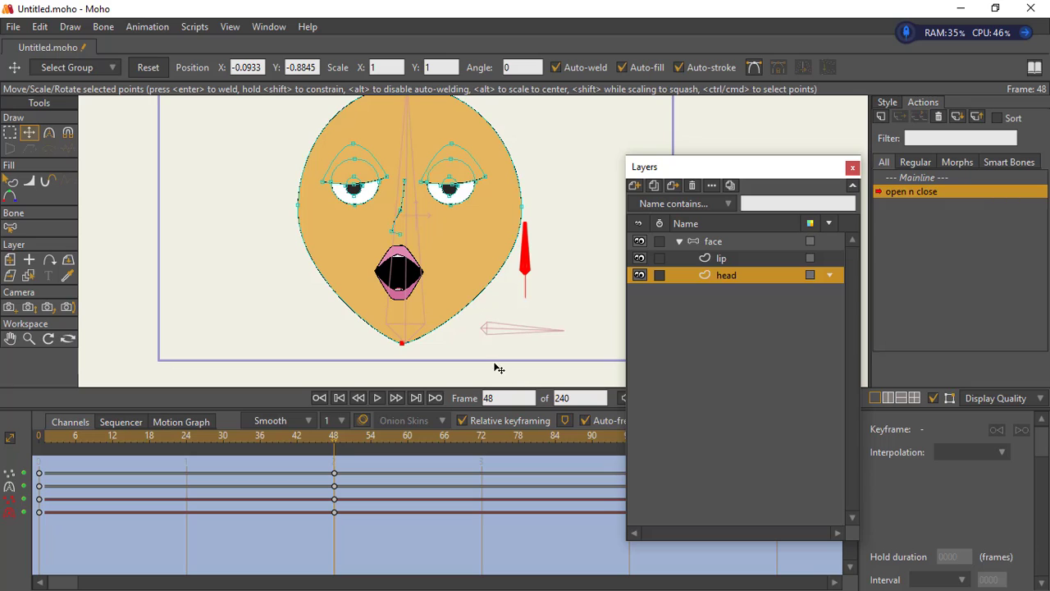
left_click_drag(336, 439, 39, 443)
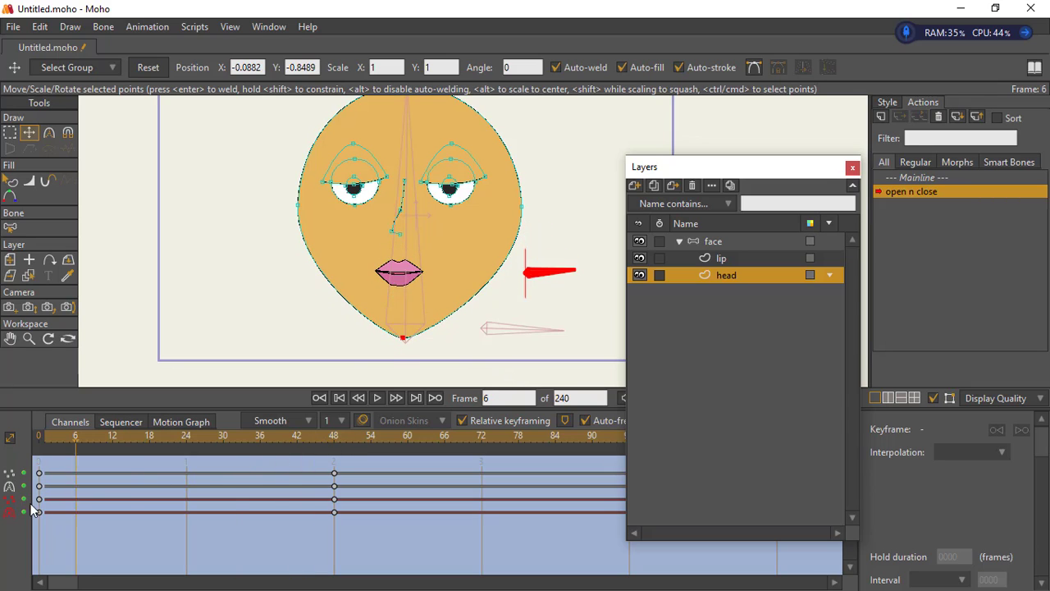
- Return to the Mainline and make the face bone layer active with the Manipulate Bones tool
left_click(919, 179)
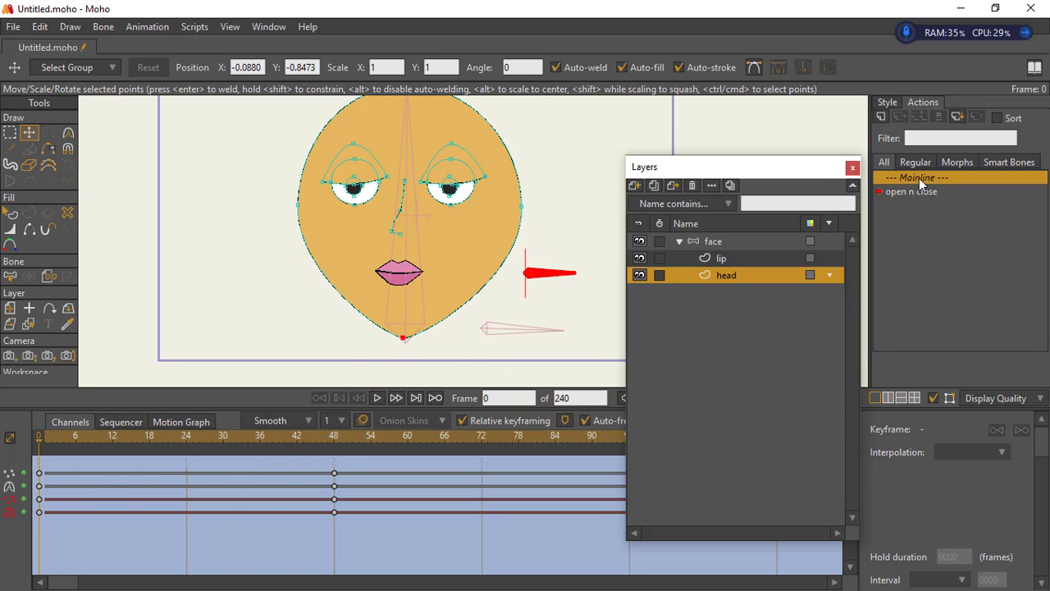
left_click(685, 242)
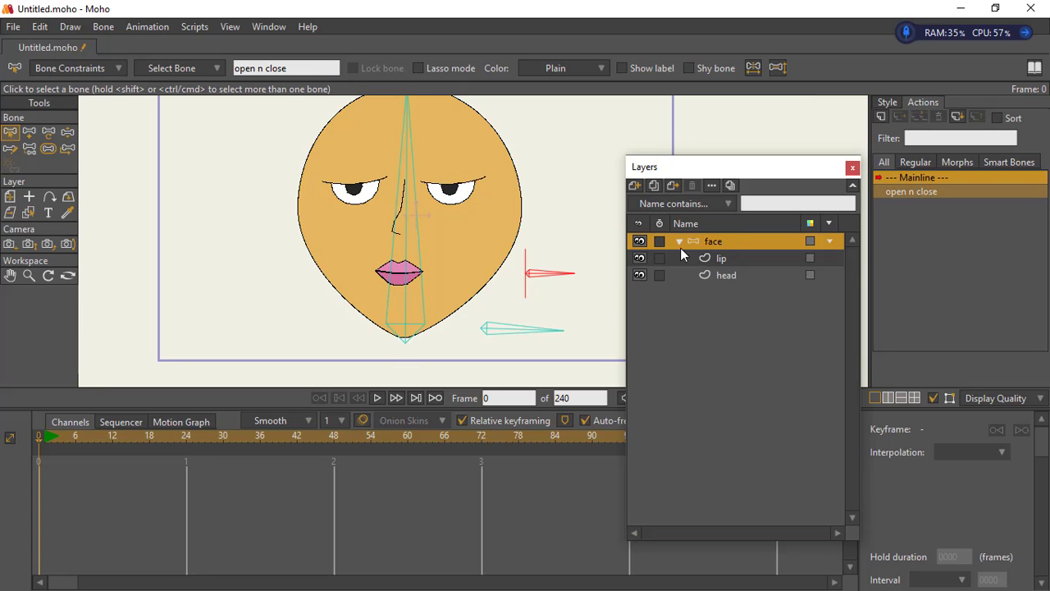
left_click_drag(517, 228, 443, 234)
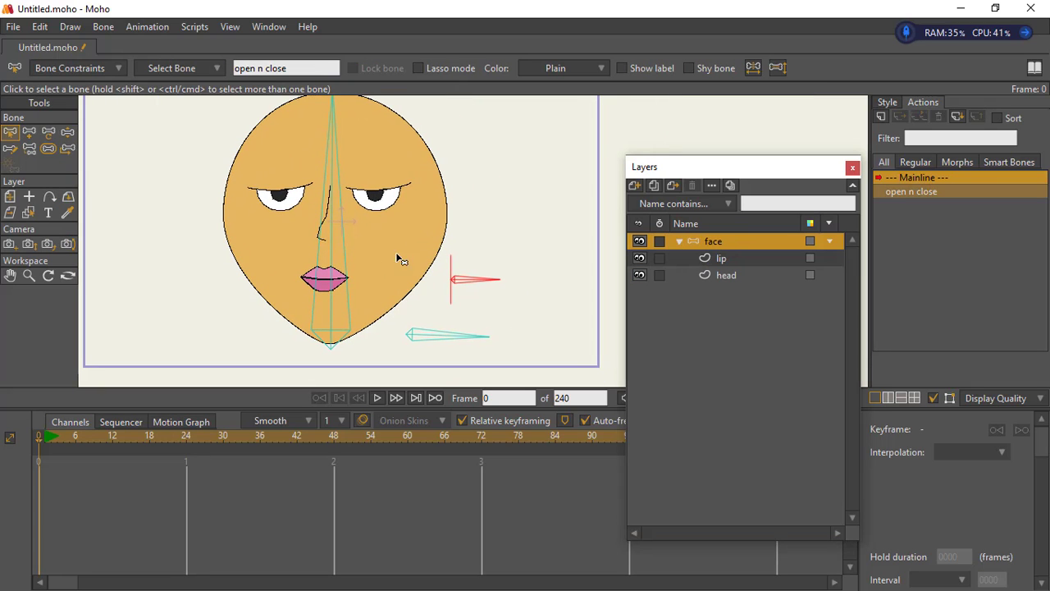
left_click(55, 137)
left_click(65, 132)
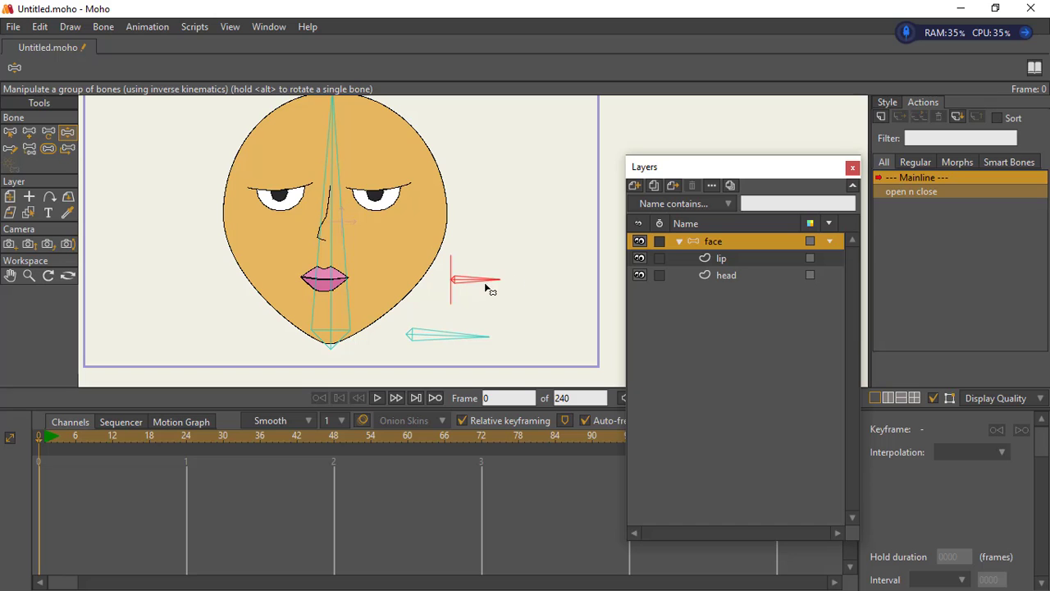
- Rotate the "open n close" bone up and down to test how it opens the mouth
left_click_drag(486, 288, 482, 233)
left_click_drag(484, 294, 494, 284)
left_click_drag(480, 283, 375, 386)
left_click_drag(457, 327, 382, 363)
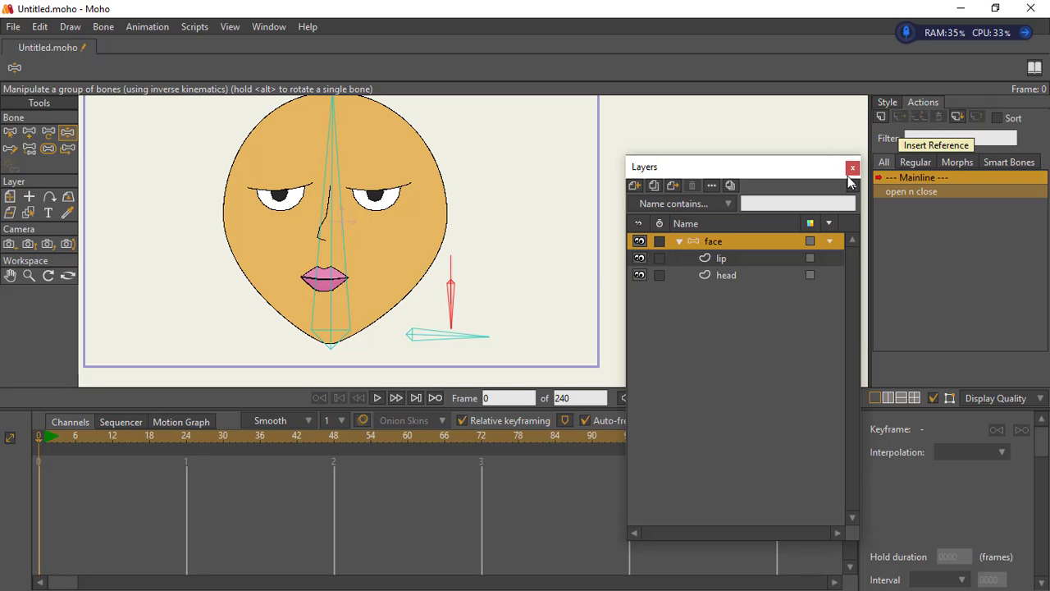
- Create a new action for the selected bone with the name "open n close 2"
left_click(883, 115)
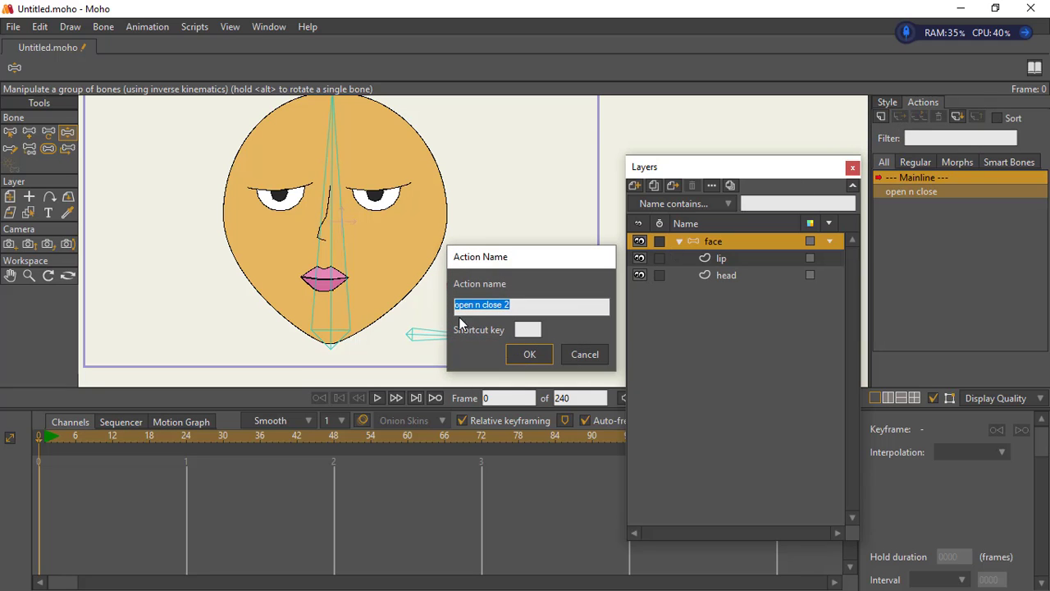
left_click(537, 355)
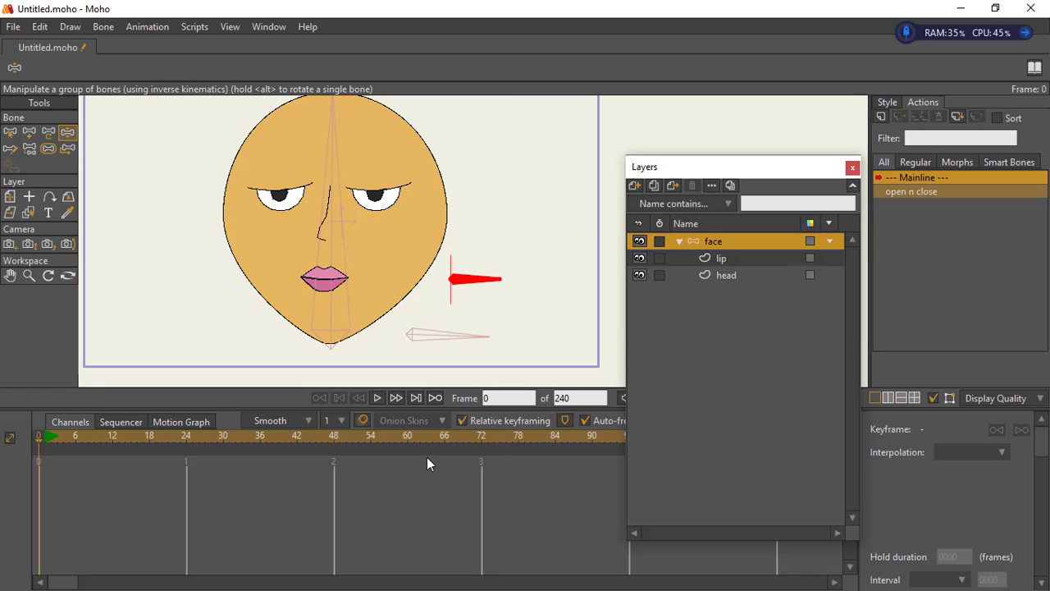
- At frame 48 of the "open n close 2" action, rotate the "open n close" bone down to -90 degrees
left_click(334, 441)
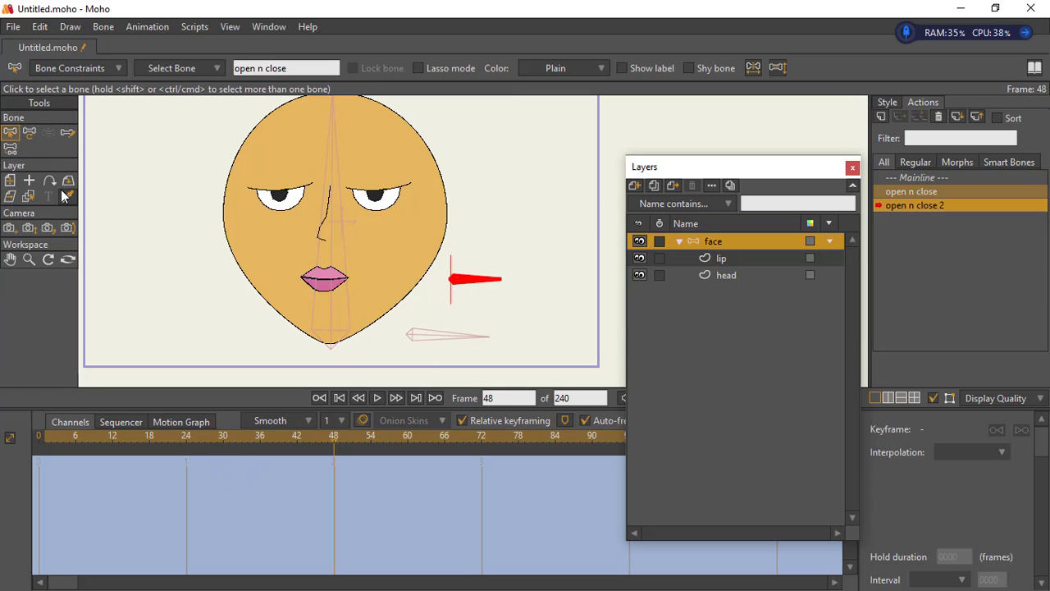
left_click(29, 132)
left_click_drag(484, 285, 449, 326)
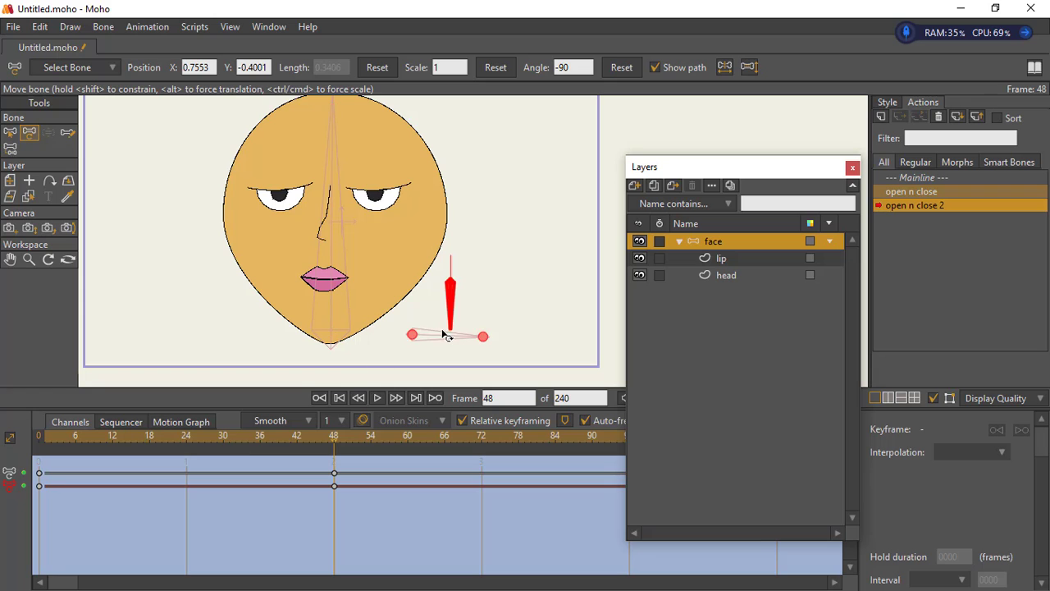
- On the lip layer, select the upper lip shape and move it straight up, clear of the teeth
left_click(728, 260)
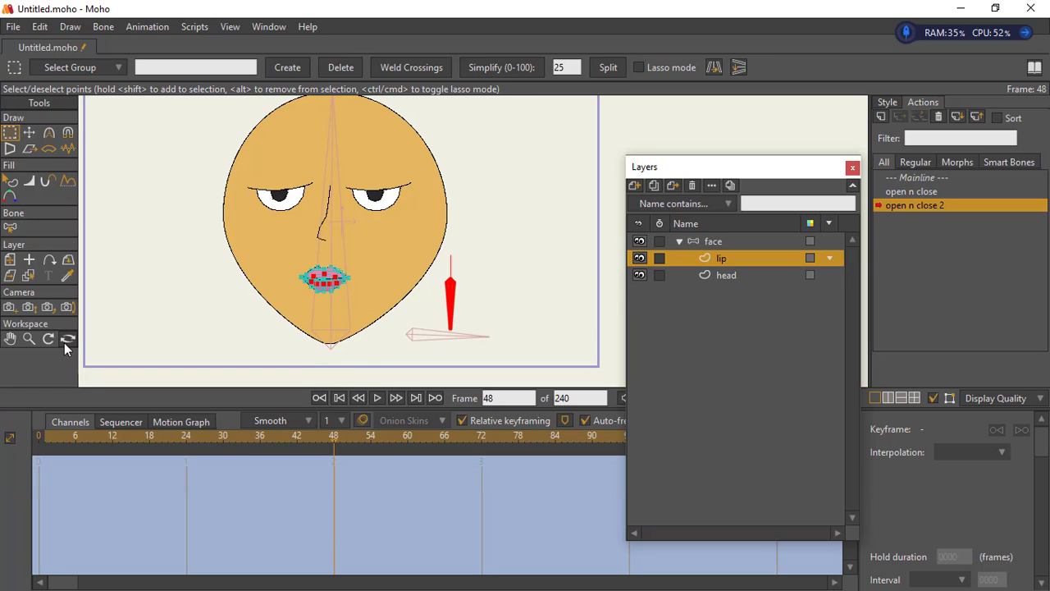
left_click(29, 338)
mouse_move(333, 303)
left_mouse_down()
mouse_move(530, 274)
mouse_move(448, 251)
mouse_move(471, 277)
mouse_move(448, 302)
mouse_move(325, 287)
left_mouse_up()
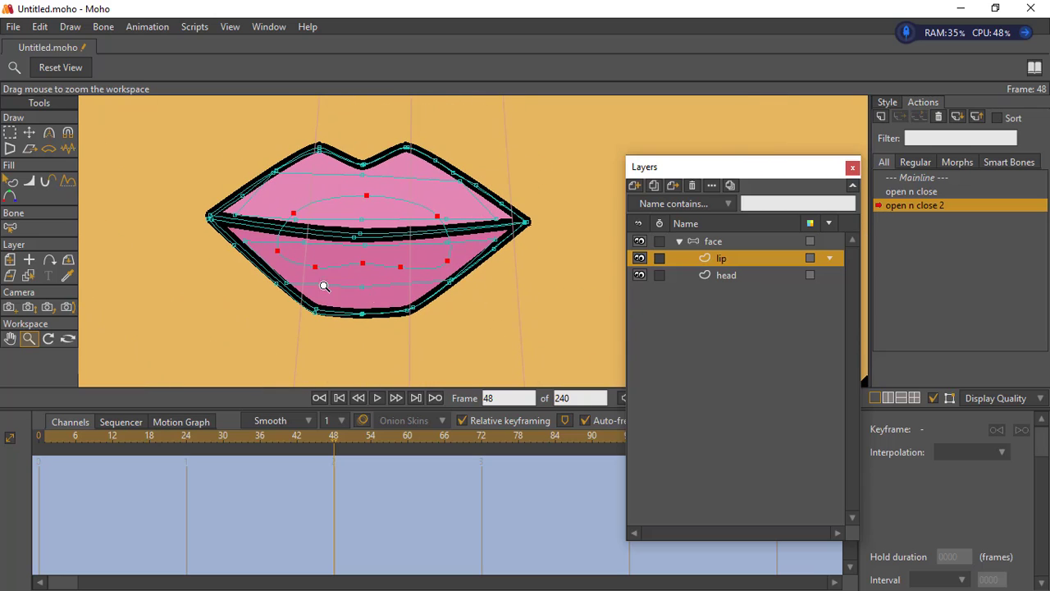
left_click(10, 133)
left_click(406, 172)
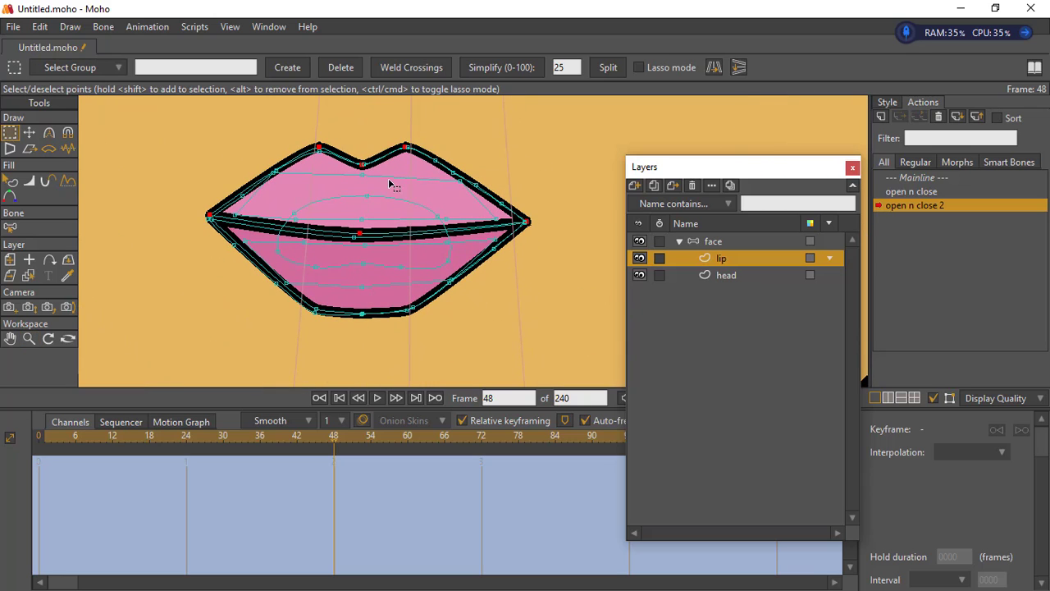
left_click(29, 149)
left_click(29, 133)
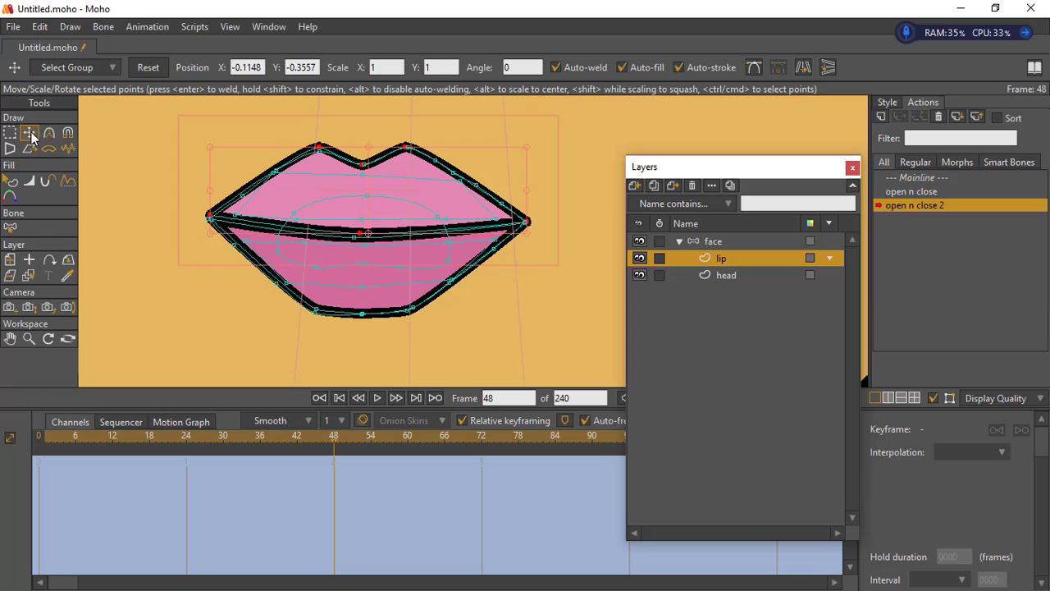
left_click_drag(403, 177, 394, 104)
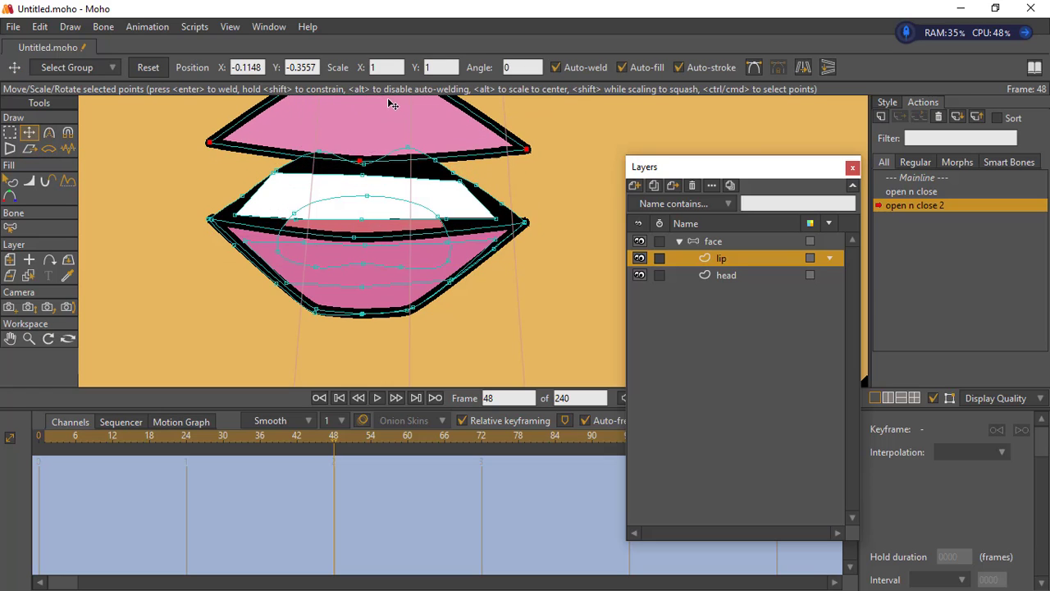
- Select the lower lip shape and move it straight down to uncover the lower teeth
left_click(14, 138)
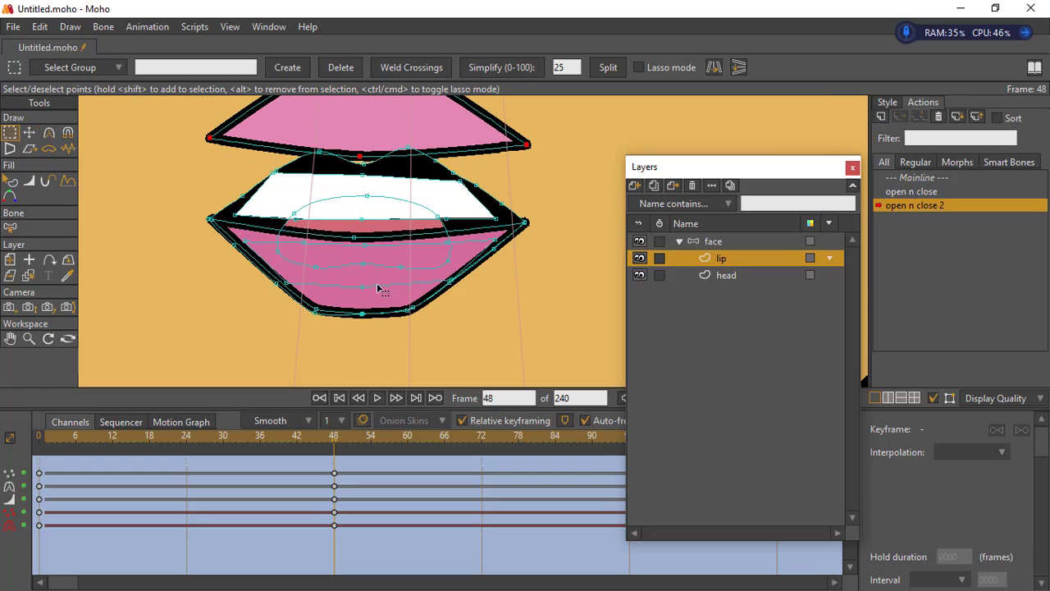
left_click(351, 312)
left_click(30, 132)
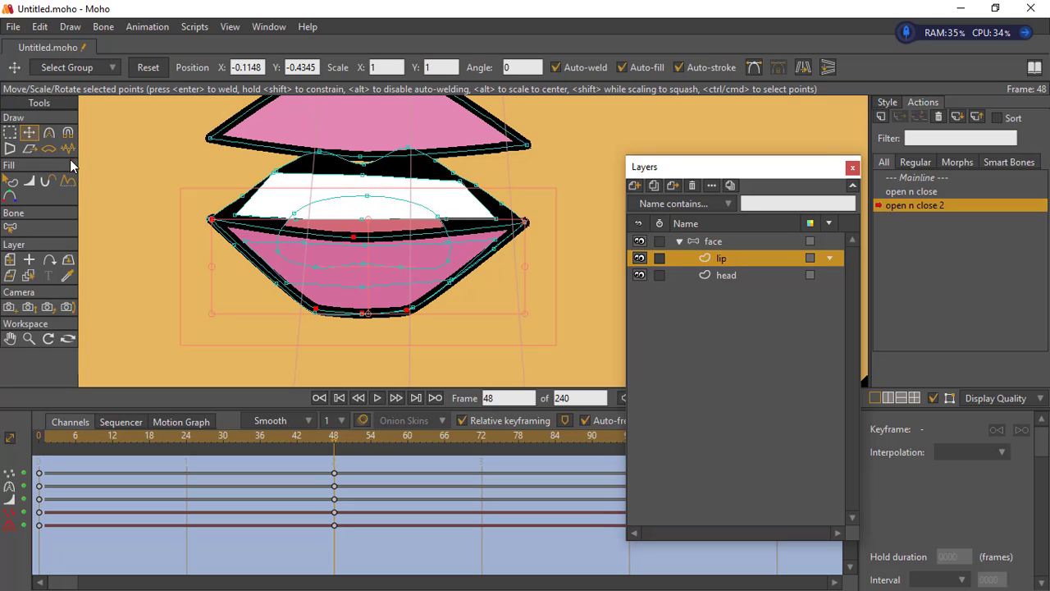
left_click_drag(373, 298, 387, 364)
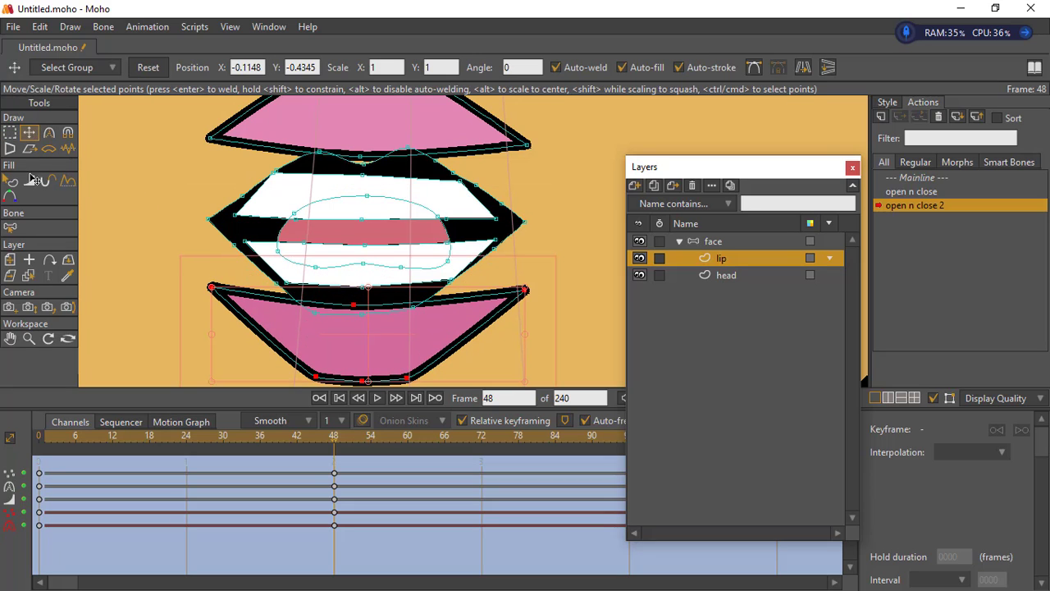
- Move the corner points of both lips back to the original mouth corners so the two lips meet there
left_click(10, 133)
left_click_drag(523, 142, 526, 221)
left_click(31, 132)
left_click_drag(525, 290, 526, 222)
left_click_drag(219, 288, 210, 214)
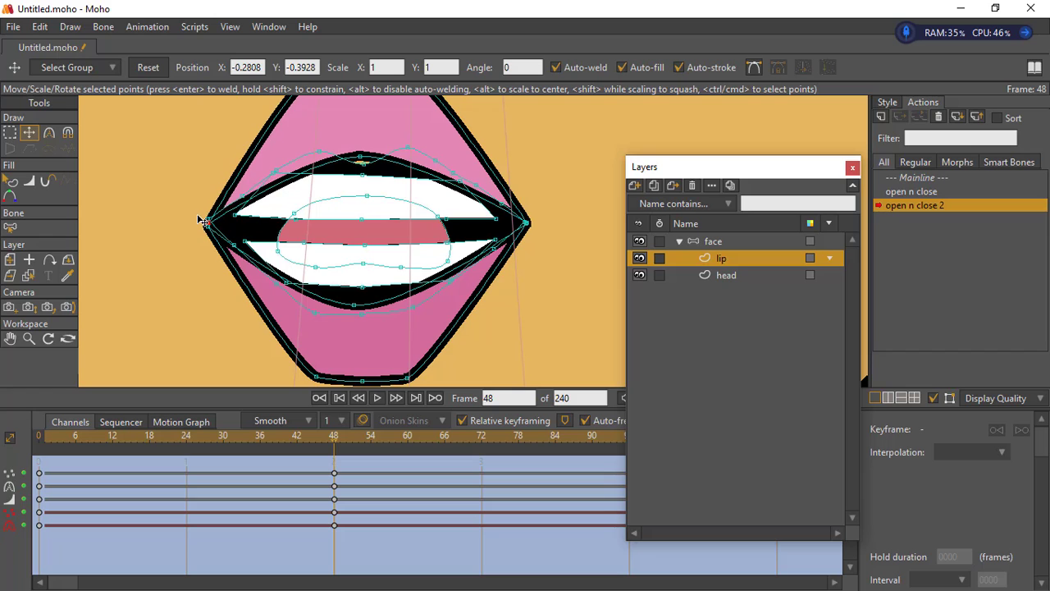
- Select the tongue shape, move it down and shrink it so it hides behind the lower lip
left_click(30, 338)
left_click_drag(461, 307, 366, 274)
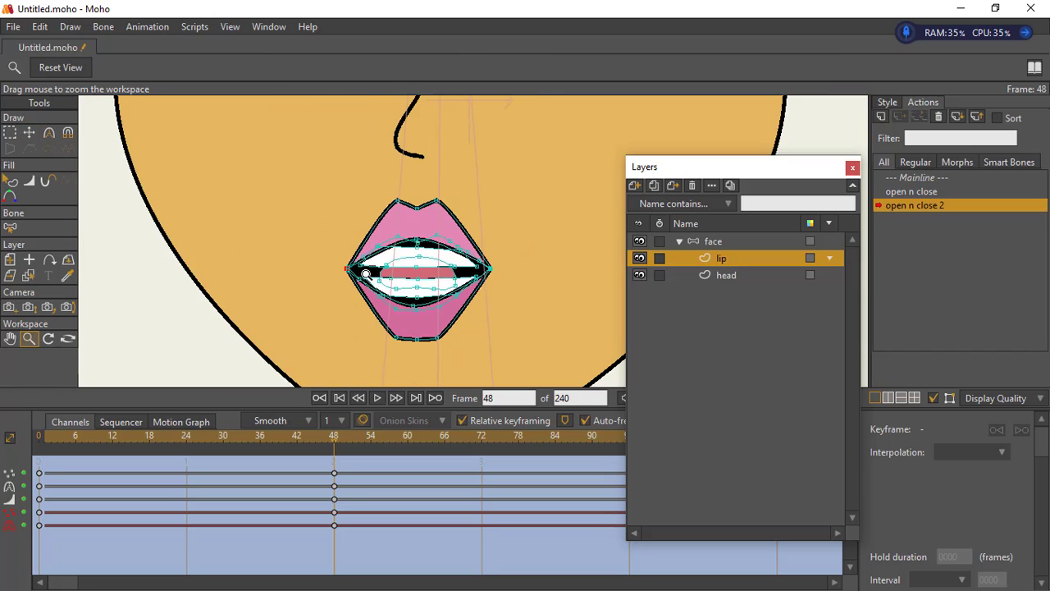
left_click_drag(480, 283, 511, 300)
left_click_drag(365, 304, 404, 293)
left_click(10, 134)
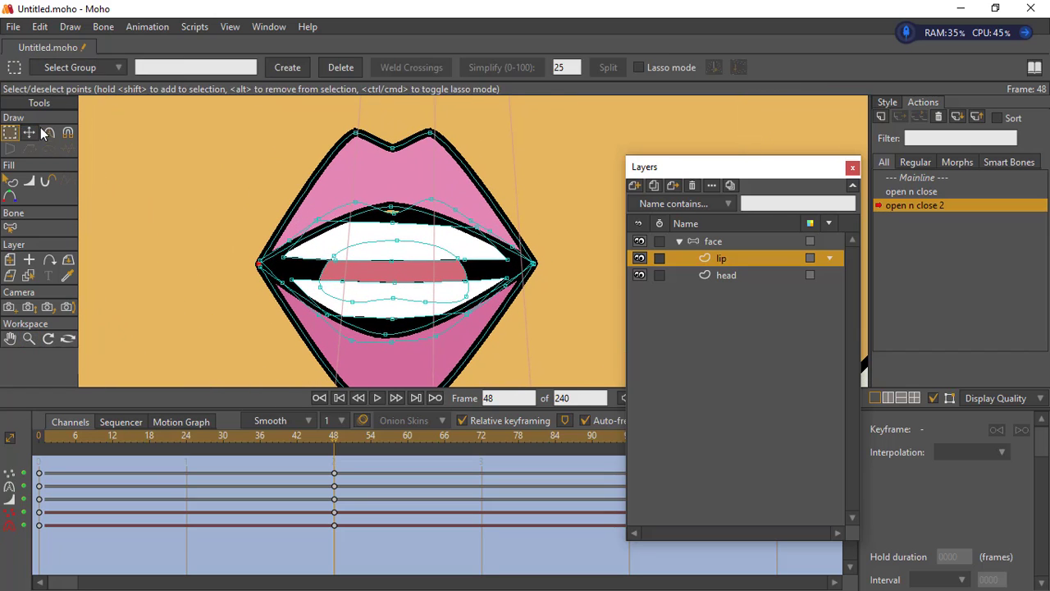
left_click(47, 133)
left_click(6, 134)
left_click(373, 270)
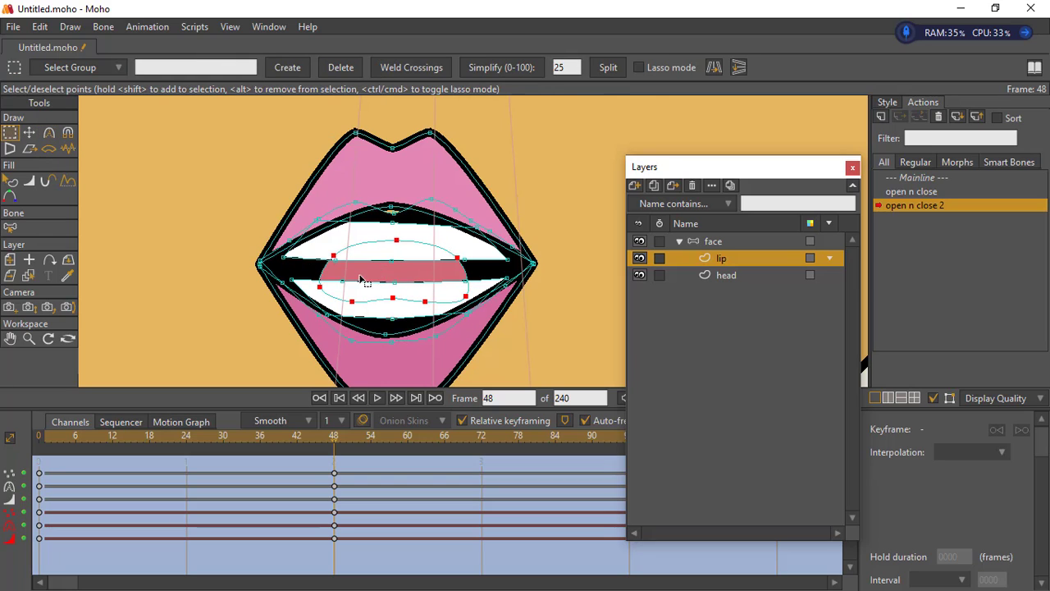
left_click(31, 133)
left_click_drag(382, 275, 393, 347)
left_click_drag(464, 317, 398, 381)
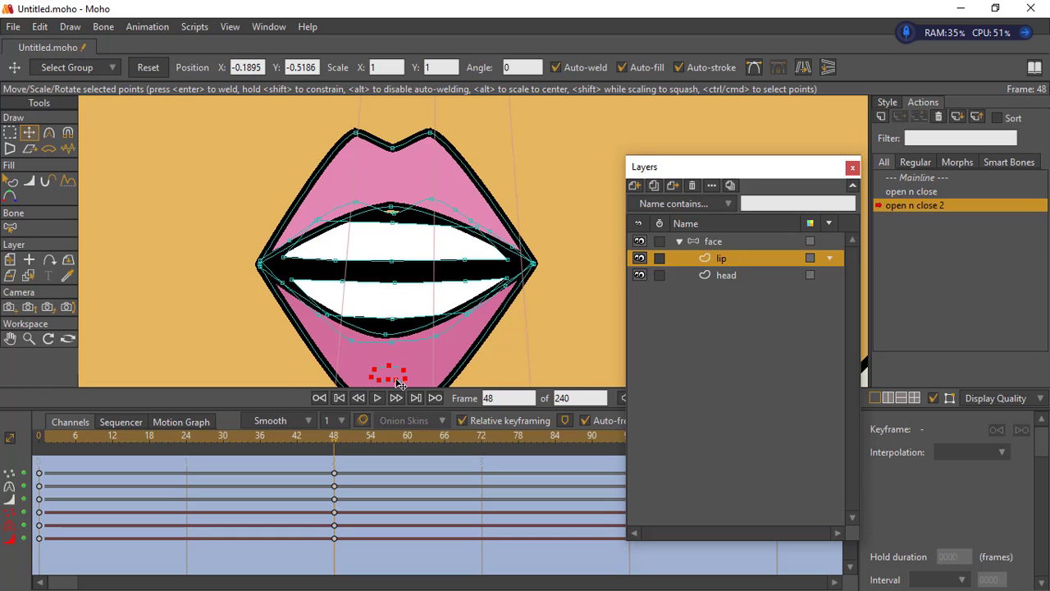
- Shrink the lower teeth shape and move it down behind the middle of the lower lip
left_click(414, 305)
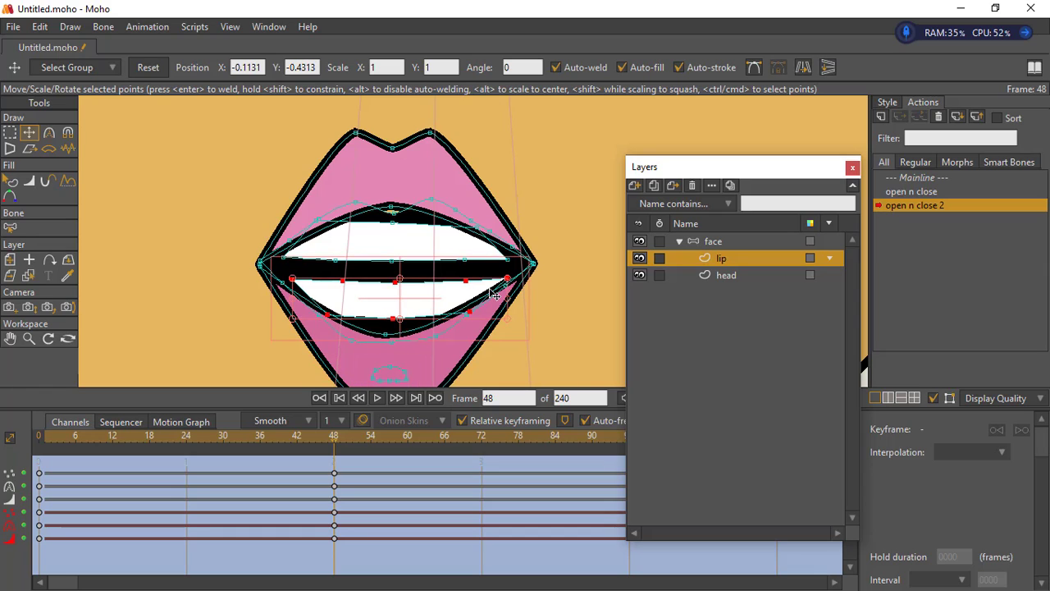
left_click_drag(507, 282, 397, 335)
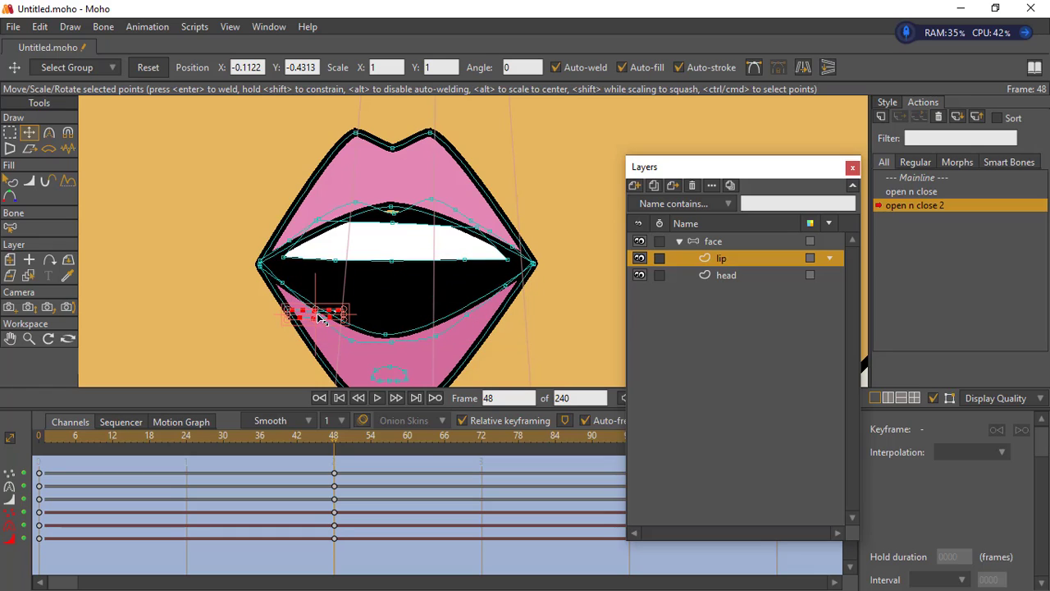
left_click_drag(297, 319, 391, 365)
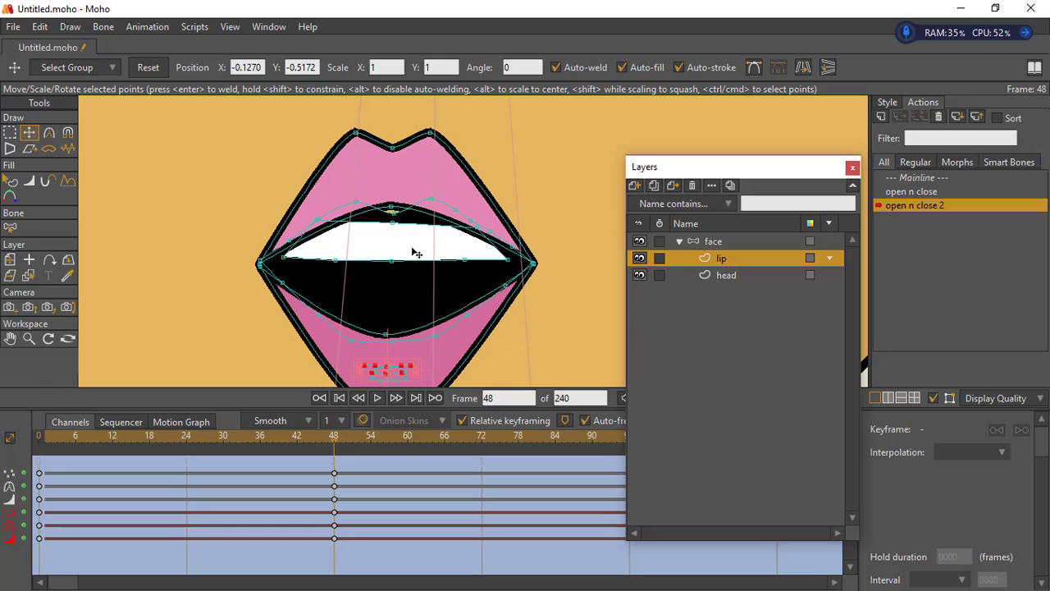
- Shrink the upper teeth shape and move it up behind the middle of the upper lip
left_click_drag(462, 255, 470, 260)
double_click(480, 260)
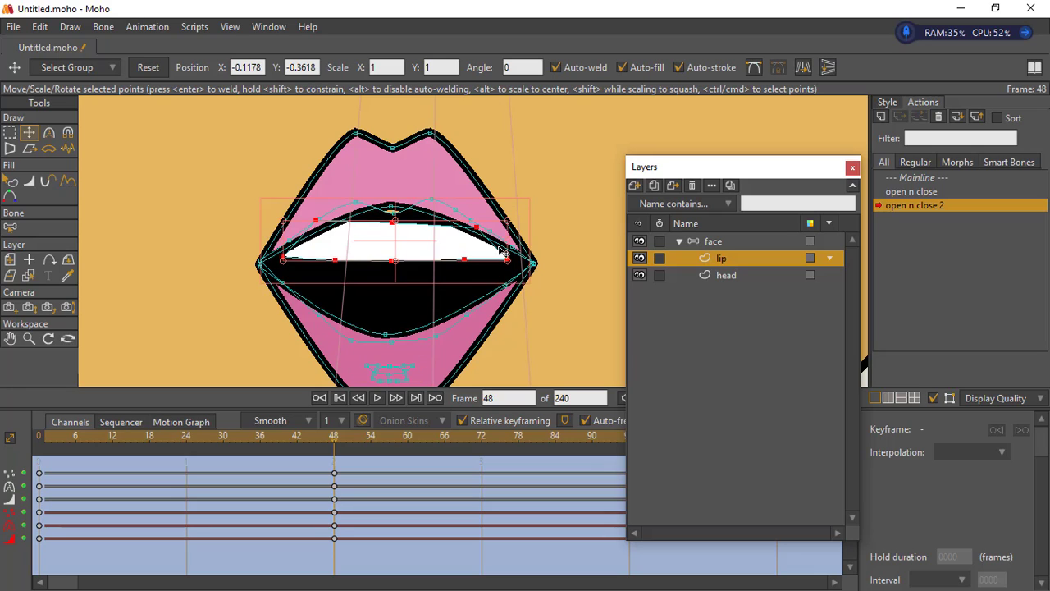
left_click_drag(512, 229, 402, 179)
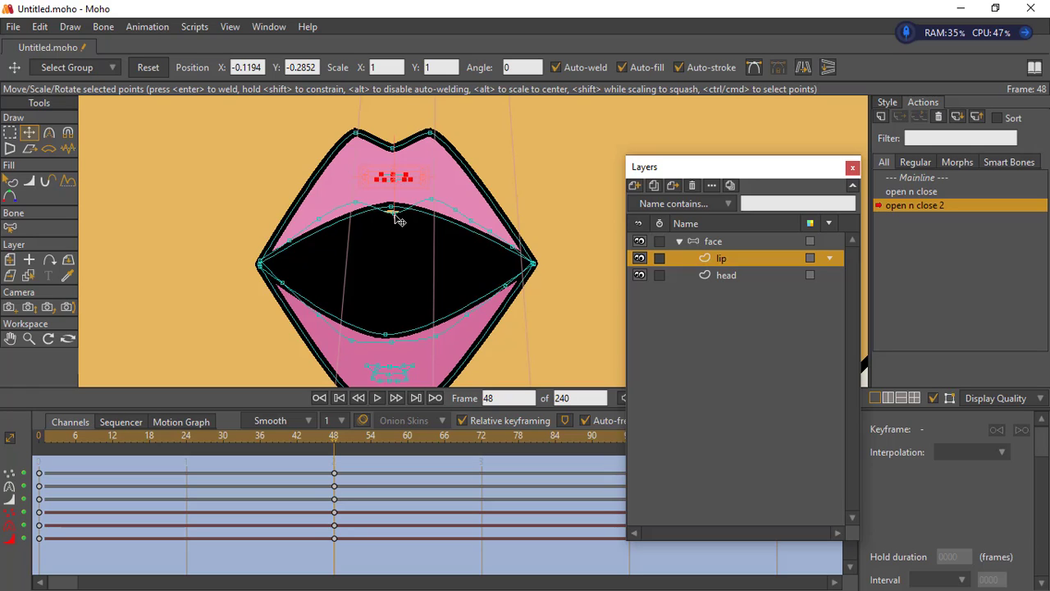
- Move the upper edge points of the black mouth interior up and outward behind the upper lip
left_click(393, 214)
left_click_drag(396, 218, 395, 185)
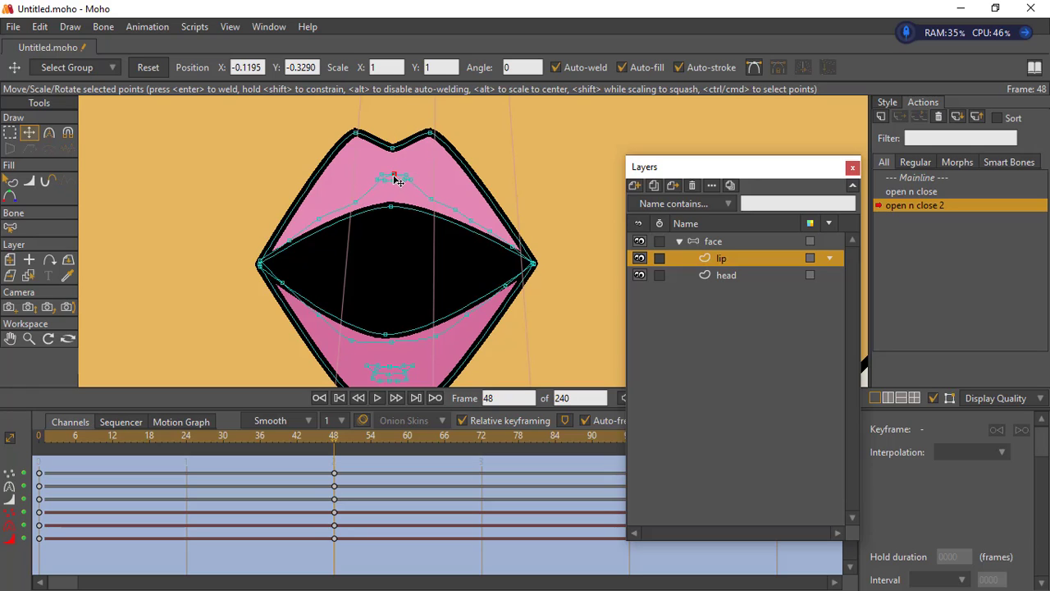
left_click_drag(318, 219, 336, 182)
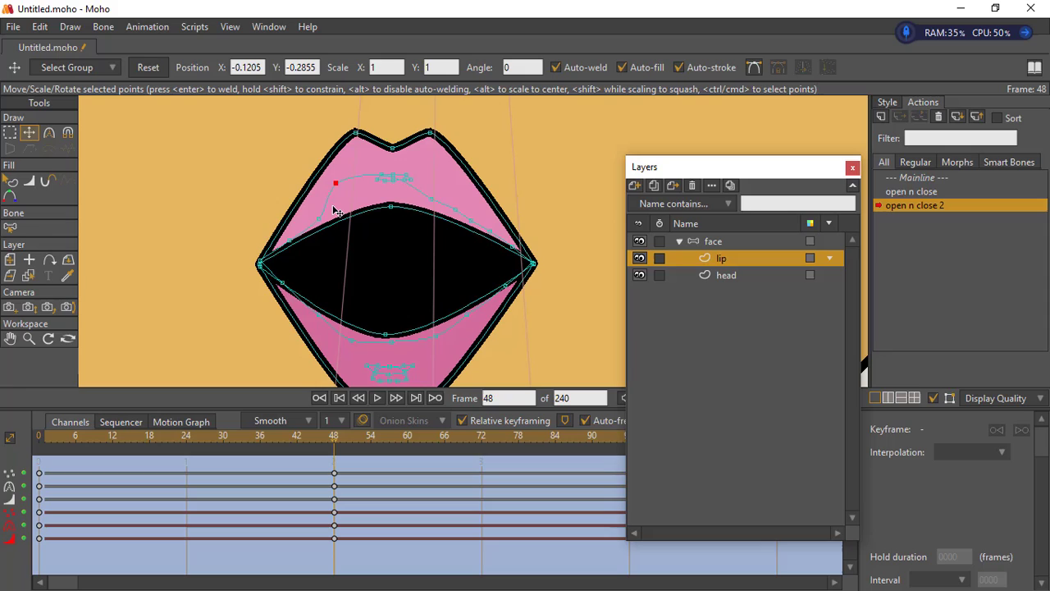
left_click(430, 197)
left_click_drag(455, 209, 487, 235)
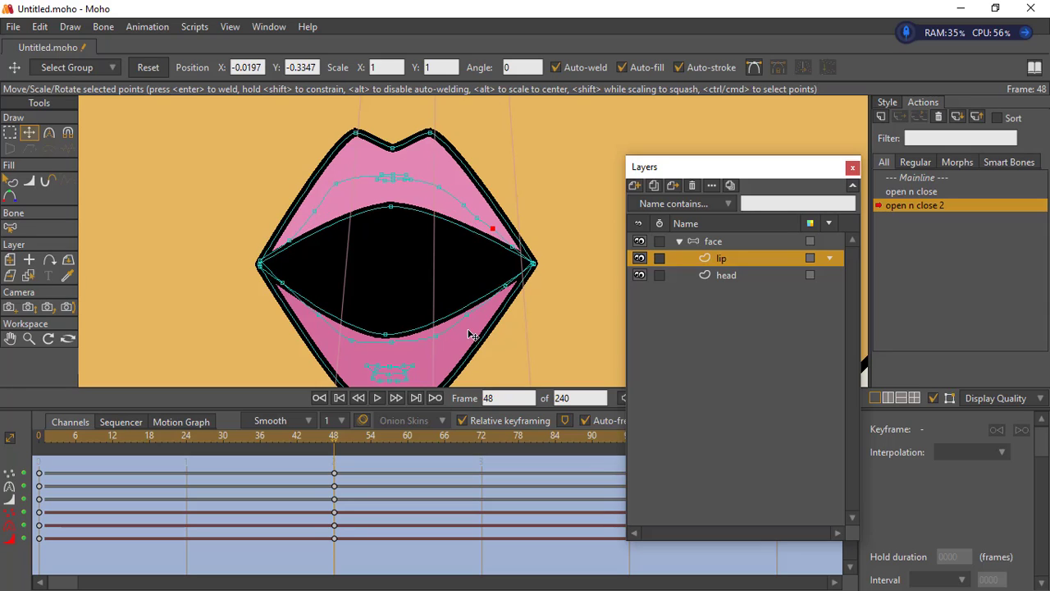
- Move the lower edge points of the black mouth interior down and outward behind the lower lip
left_click_drag(452, 339, 441, 358)
left_click_drag(356, 340, 347, 350)
left_click_drag(323, 317, 307, 323)
left_click_drag(282, 285, 276, 291)
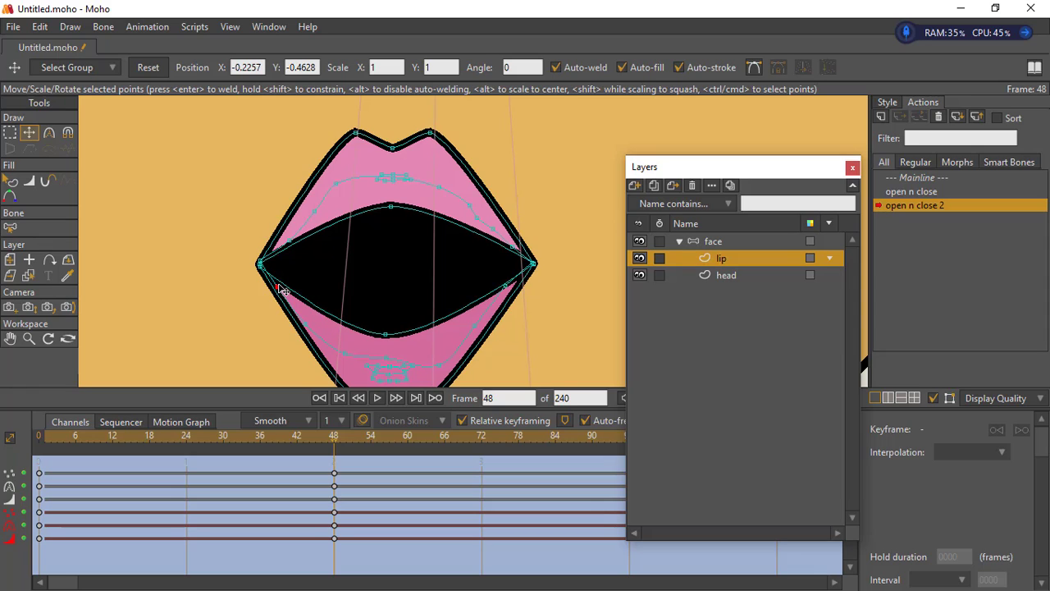
- Round the upper lip by raising its centre dip, spreading its two peaks outward and lifting its inner edge
left_click_drag(394, 153, 436, 130)
left_click(356, 134)
left_click_drag(355, 138, 309, 176)
left_click_drag(432, 128, 469, 164)
mouse_move(389, 206)
left_mouse_down()
mouse_move(390, 181)
mouse_move(393, 191)
left_mouse_up()
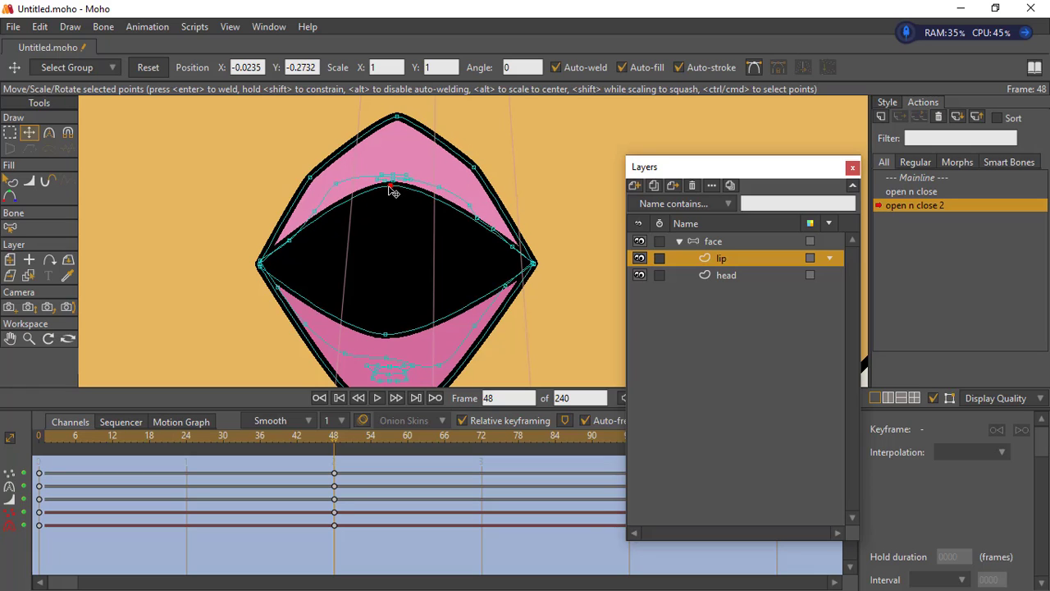
left_click_drag(397, 122, 434, 190)
- Round the lower lip by spreading its lower outline points outward and adjusting its centre and inner edge points
scroll(434, 167, "down", 2)
left_click_drag(385, 301, 384, 314)
left_click_drag(391, 364, 390, 377)
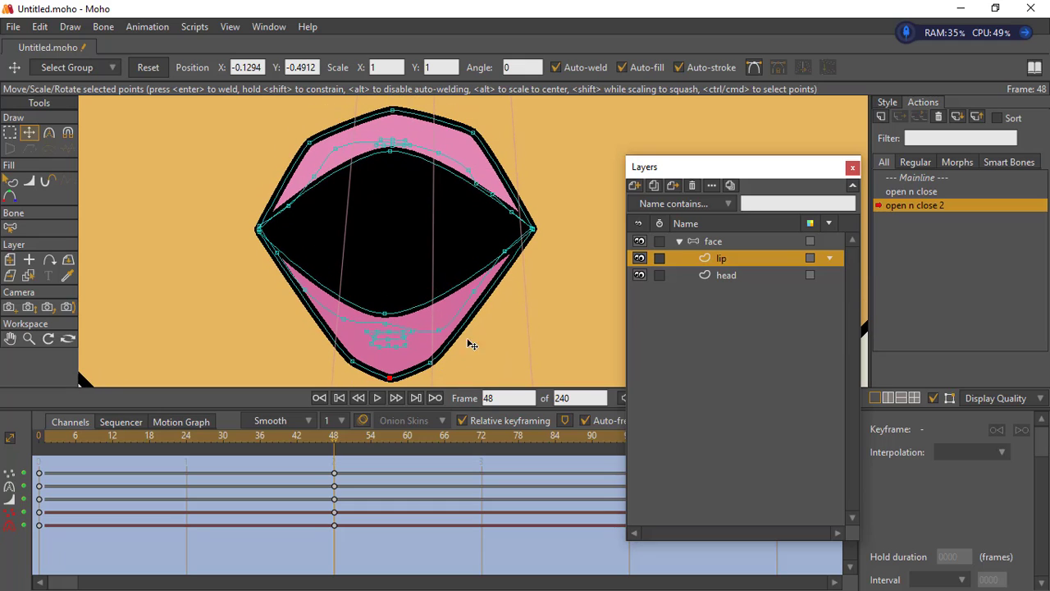
left_click_drag(468, 339, 476, 330)
left_click_drag(365, 358, 325, 326)
left_click_drag(387, 364, 389, 355)
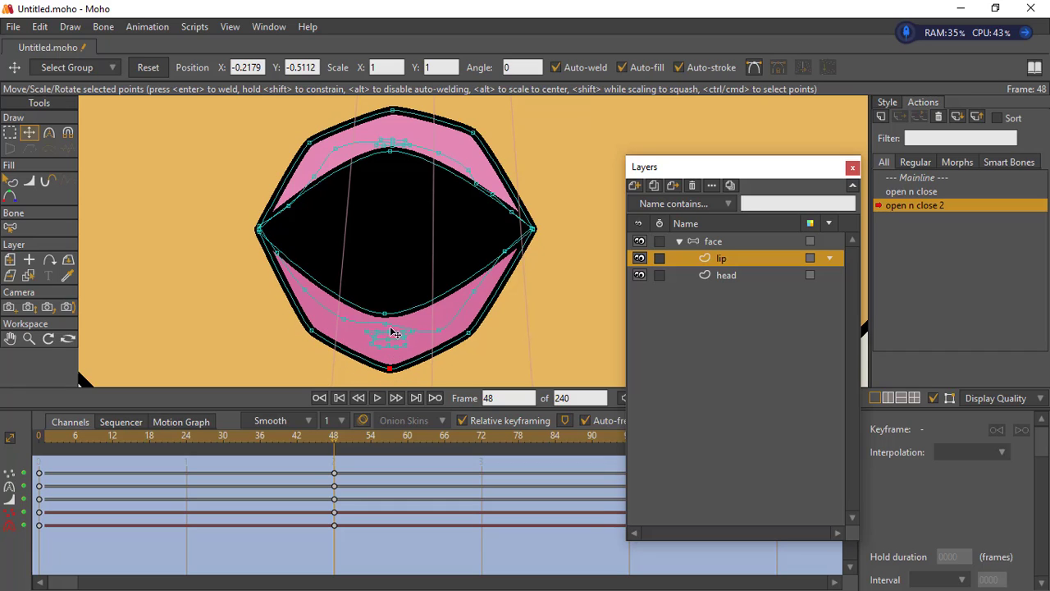
left_click_drag(386, 315, 391, 344)
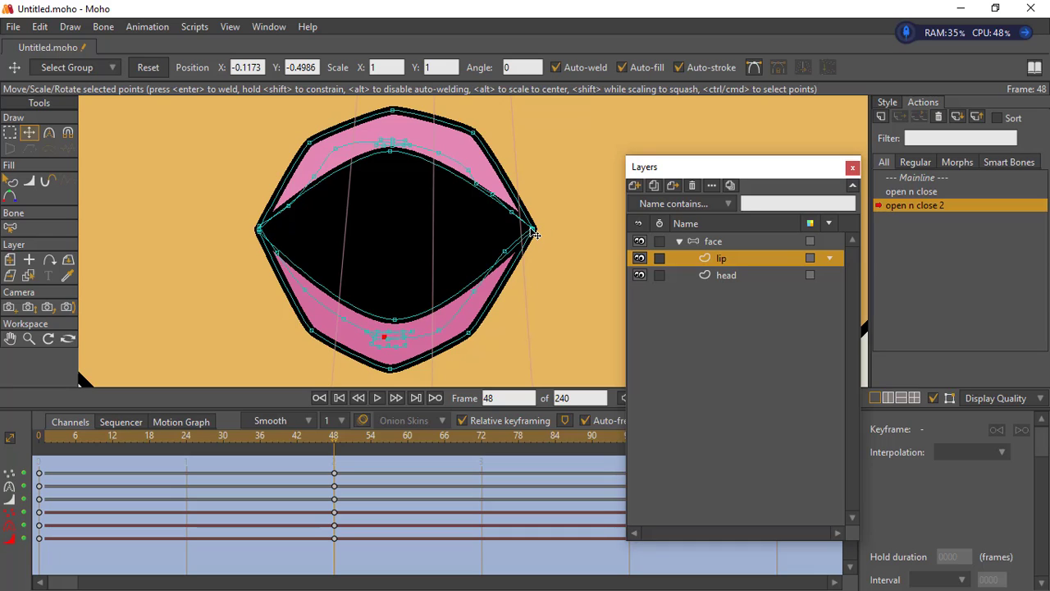
- Pull the mouth corner nearest the control bones inward and move the adjacent lower lip outline point outward
left_click_drag(535, 235, 510, 236)
left_click(492, 313)
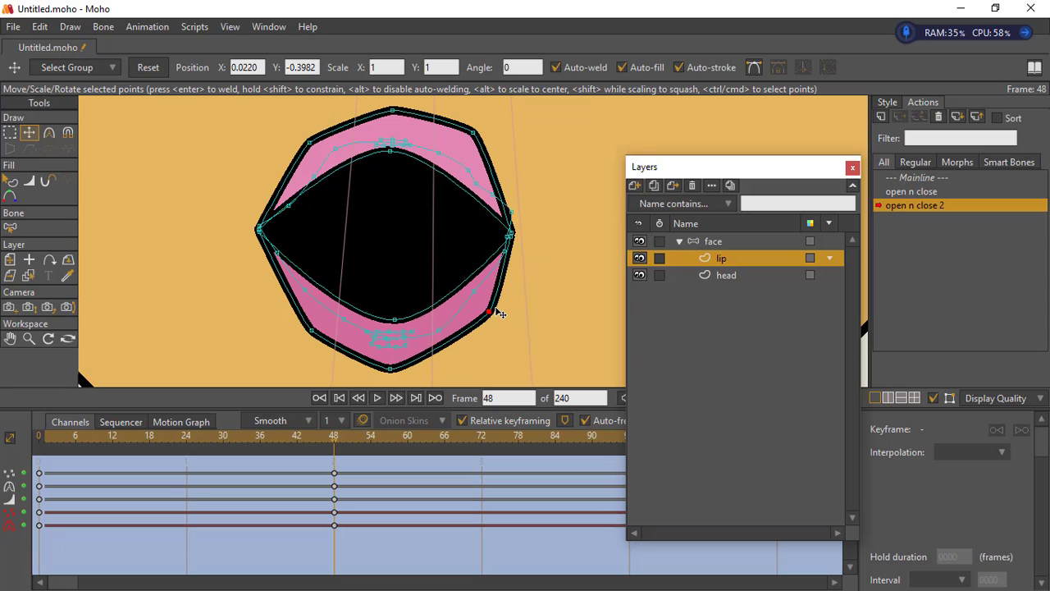
- Pull the opposite mouth corner's lip and interior points inward to narrow the open mouth into an O shape
left_click_drag(270, 234, 288, 236)
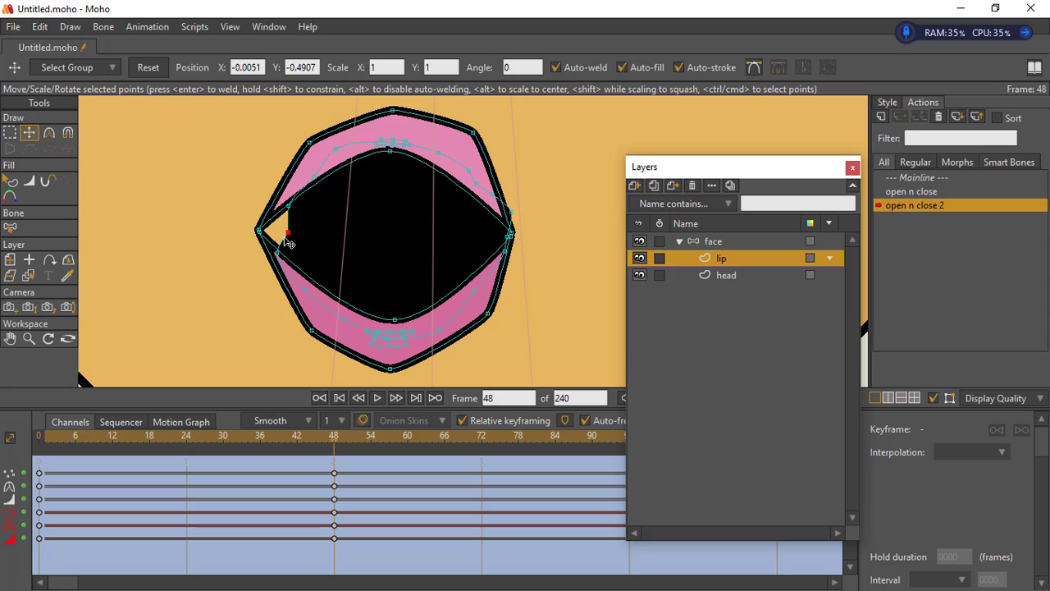
left_click(289, 252)
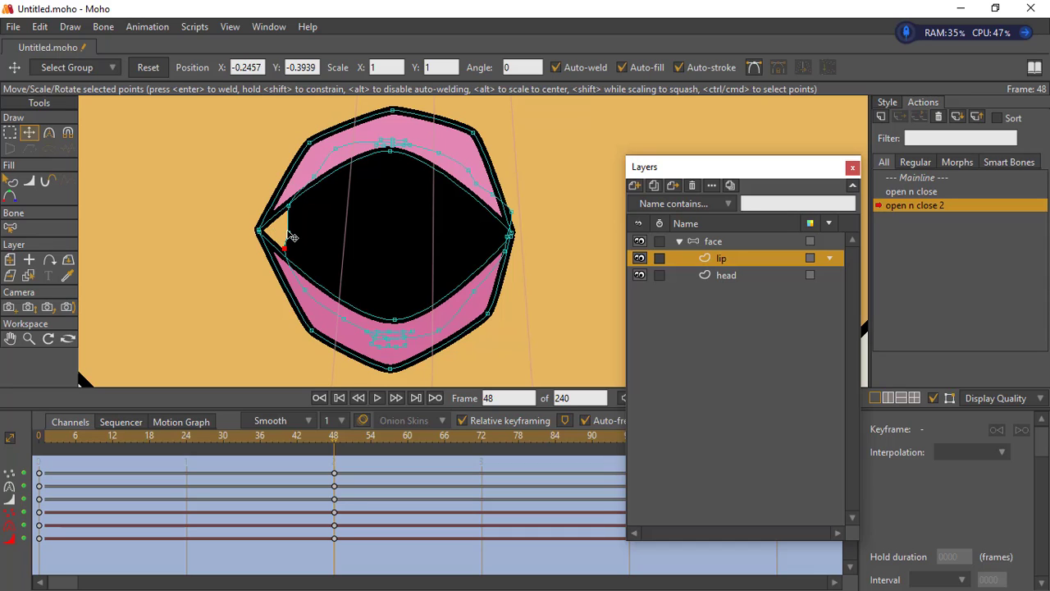
left_click_drag(259, 232, 326, 304)
left_click(285, 249)
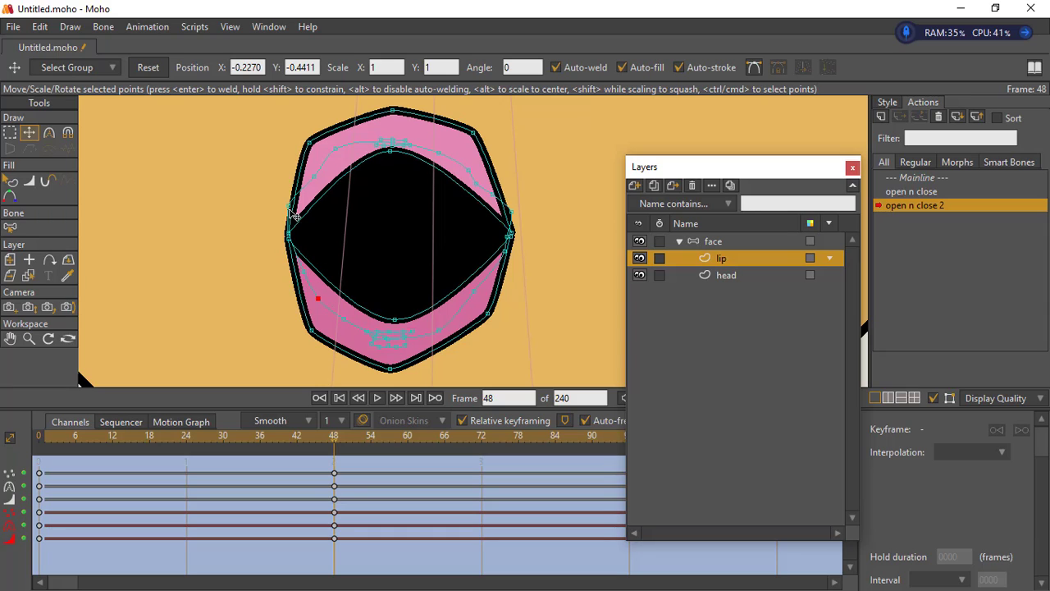
- Tuck the mouth interior's side points inside the lip outline and check the O-shaped mouth against the whole face
left_click_drag(289, 203, 305, 194)
left_click_drag(511, 215, 493, 197)
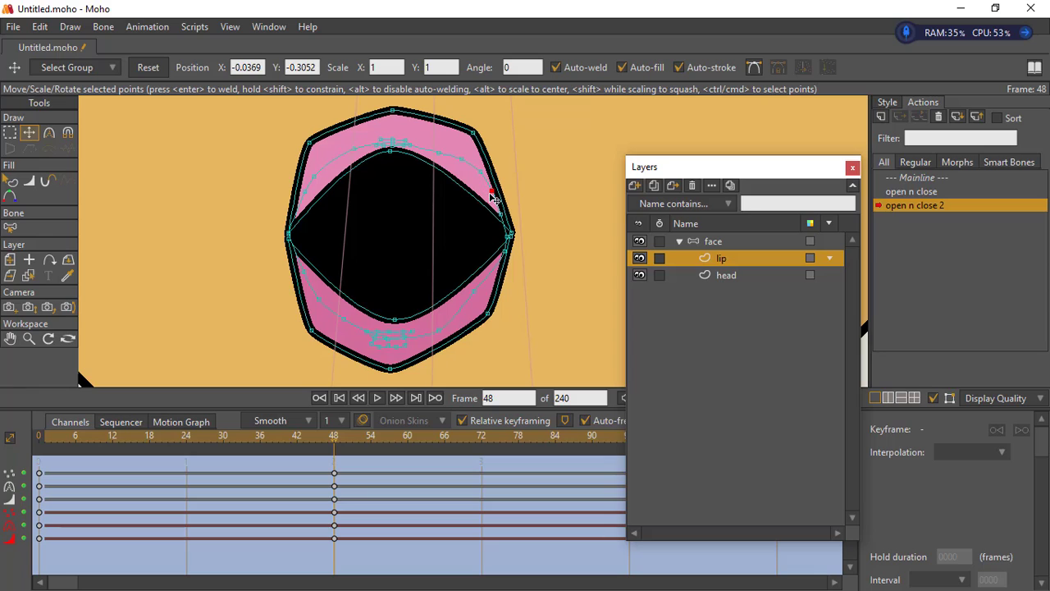
left_click_drag(509, 238, 514, 235)
left_click(29, 339)
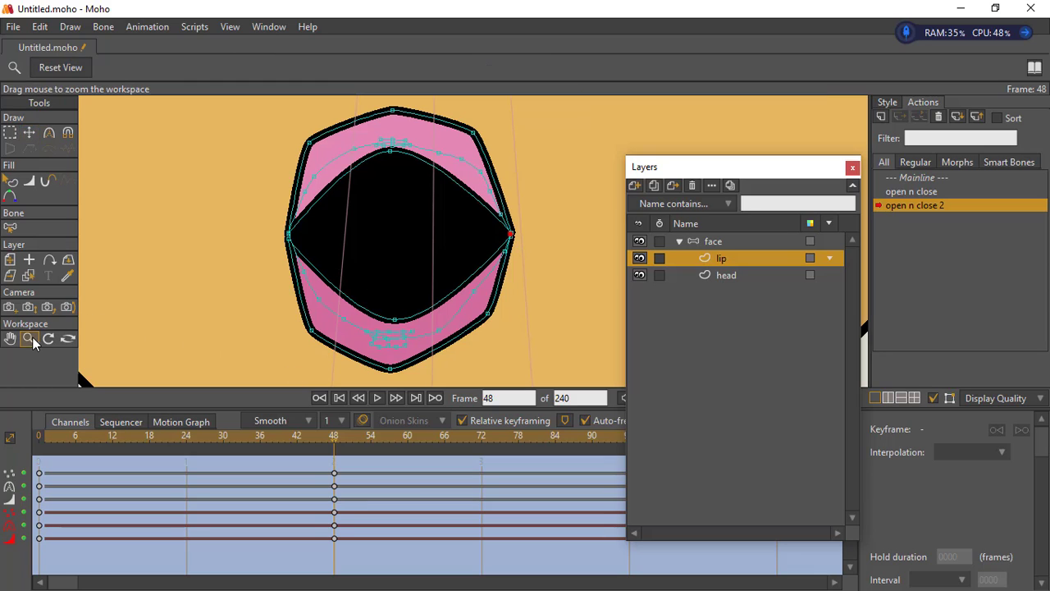
left_click_drag(303, 316, 418, 314)
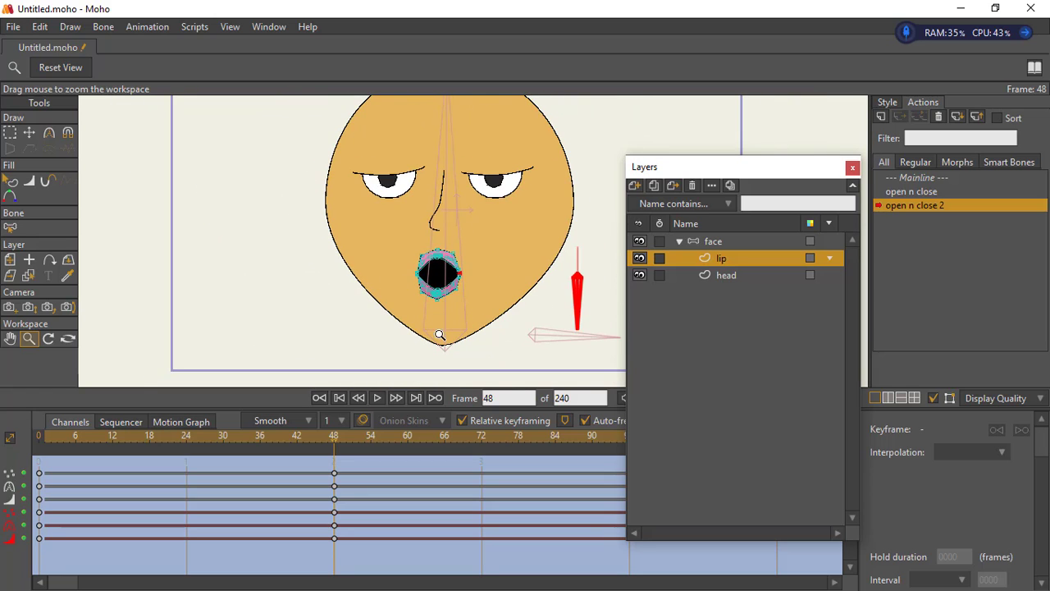
- Move the head layer's chin point slightly down at frame 48 of the "open n close 2" action
left_click(697, 275)
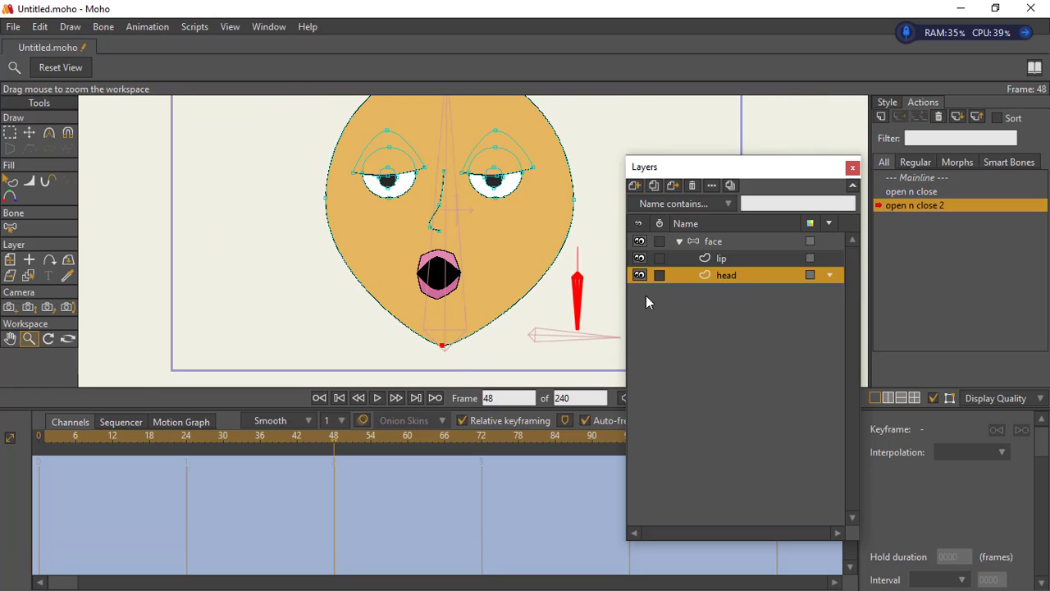
left_click(29, 133)
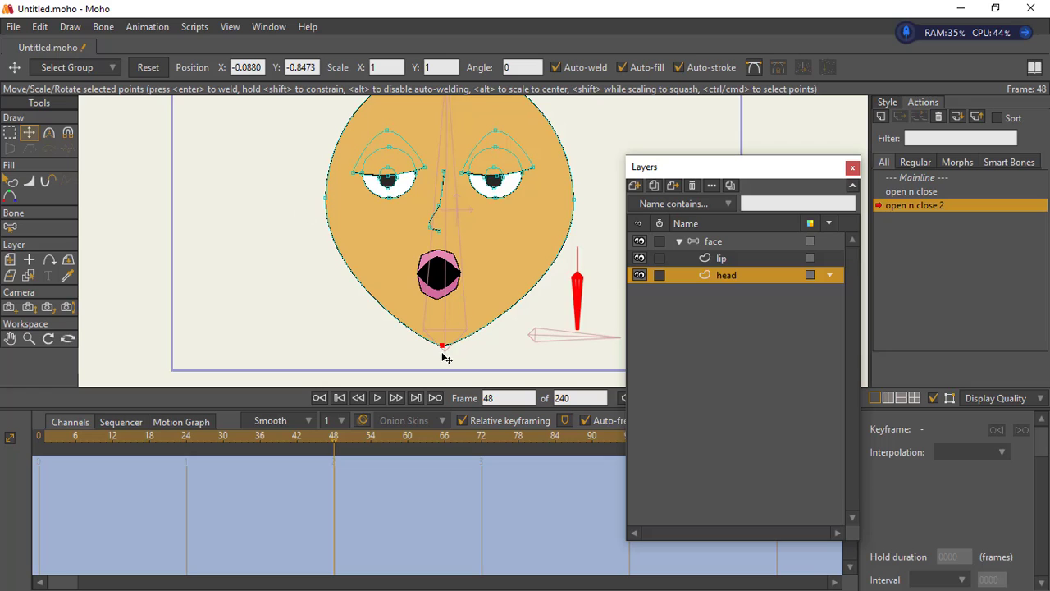
left_click_drag(443, 353, 448, 355)
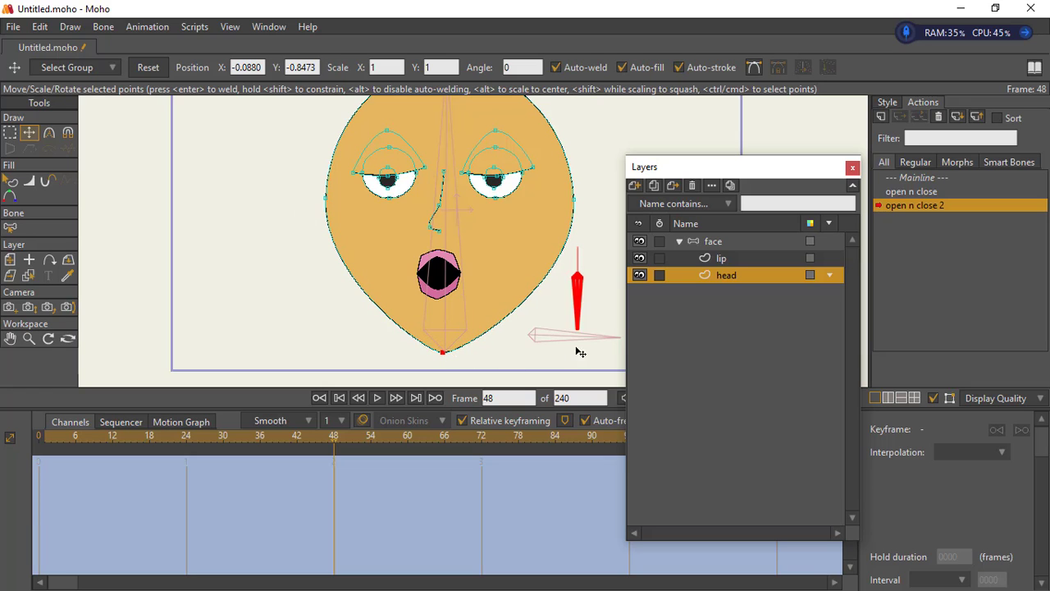
- Test the open n close bone in the Mainline by rotating it through its range and returning it to its rest angle
left_click(751, 241)
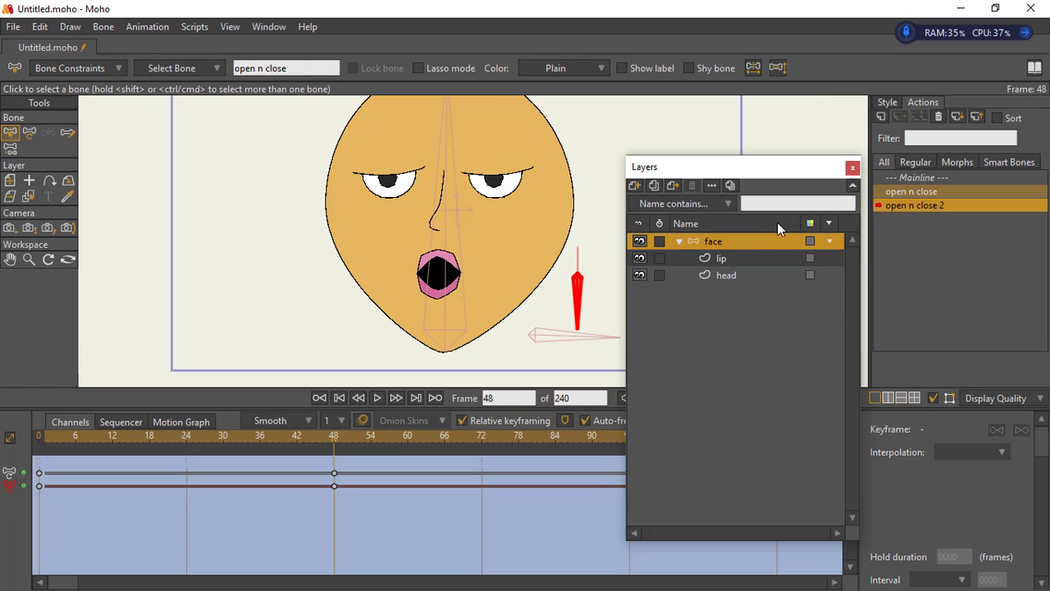
left_click(919, 178)
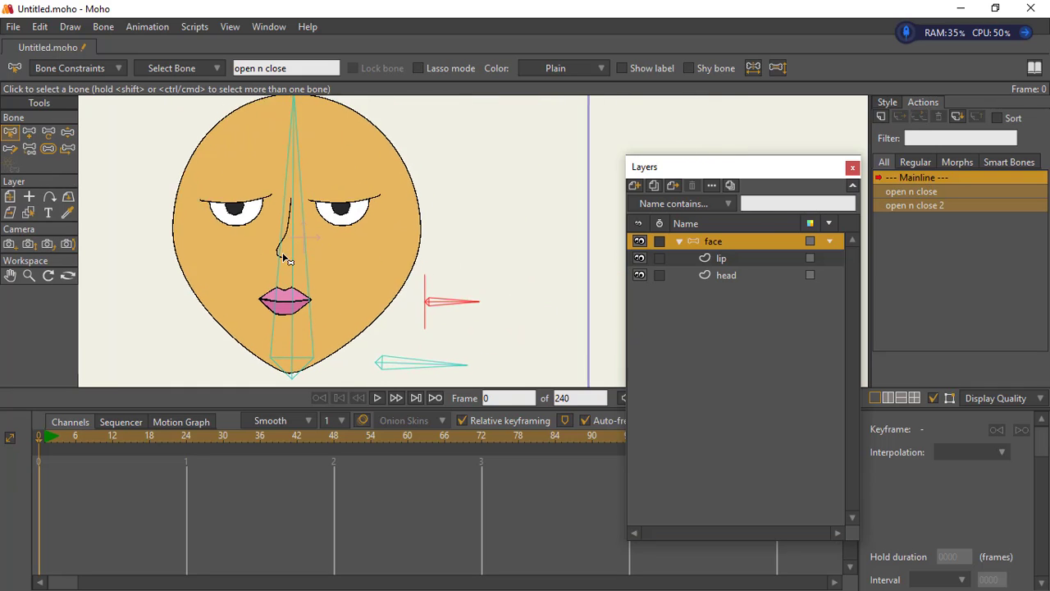
key("z")
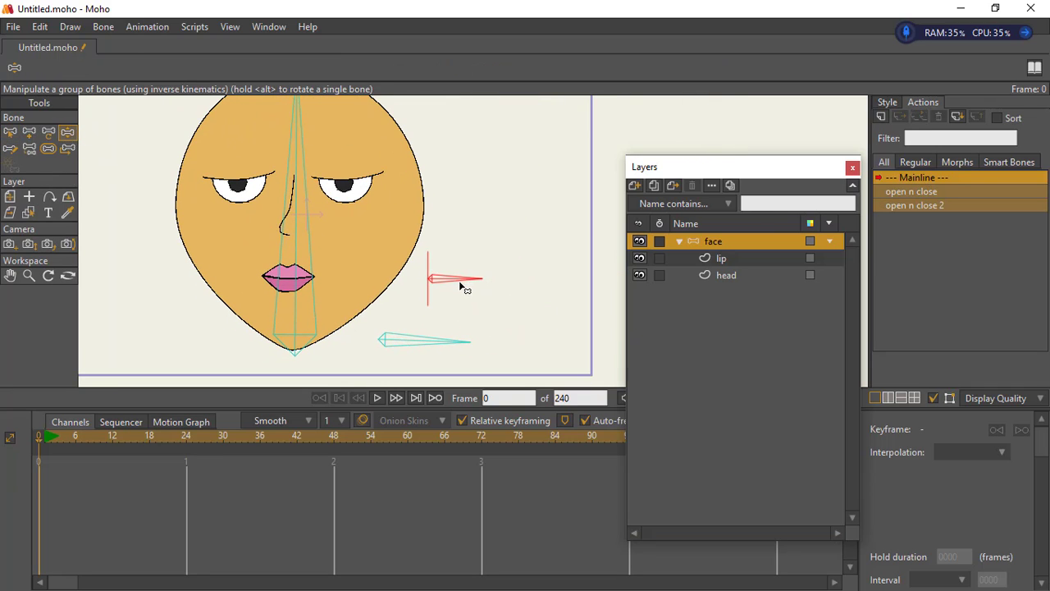
left_click_drag(464, 281, 327, 266)
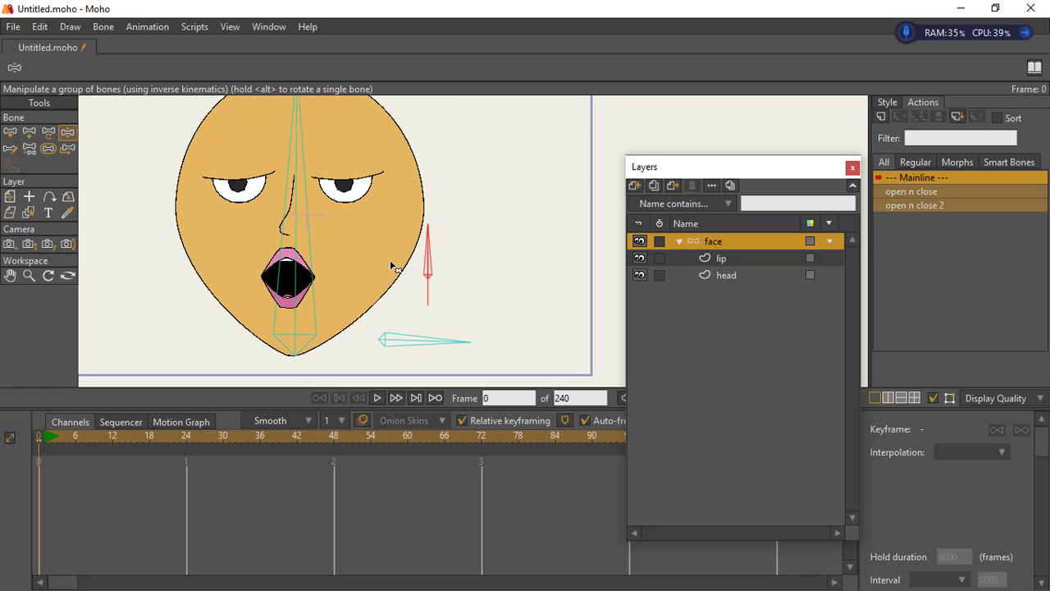
left_click_drag(440, 238, 474, 298)
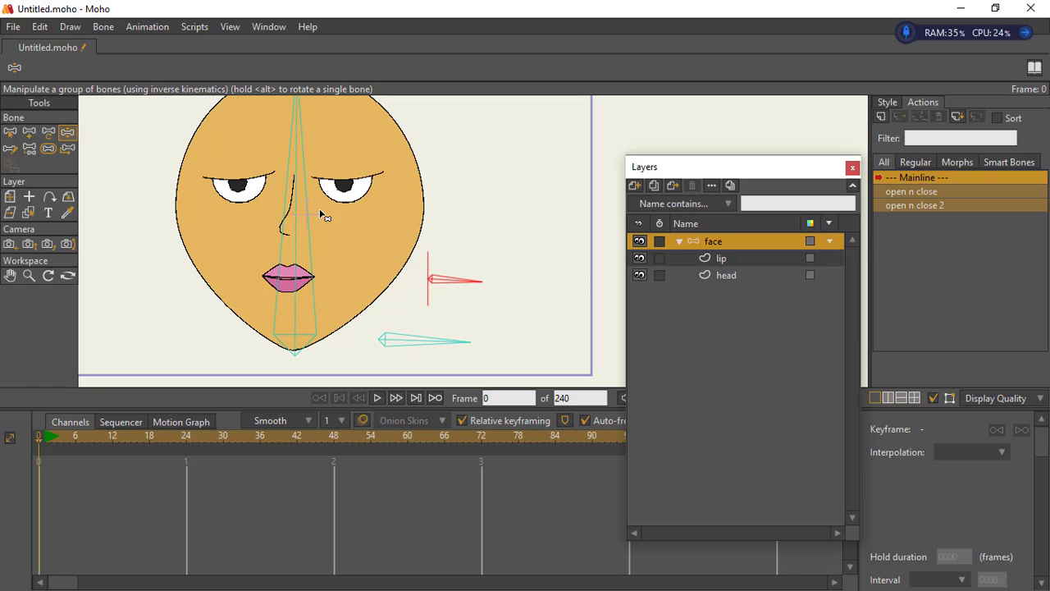
- Add a short, horizontal, unparented bone beside the face, just above the open n close bone, and name it t
left_click(10, 132)
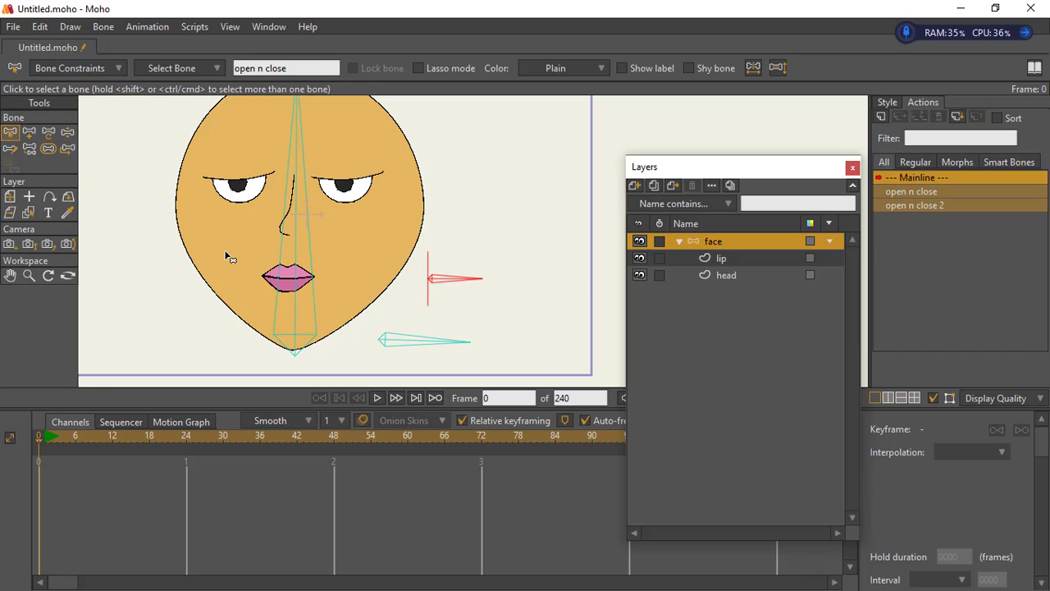
left_click(123, 186)
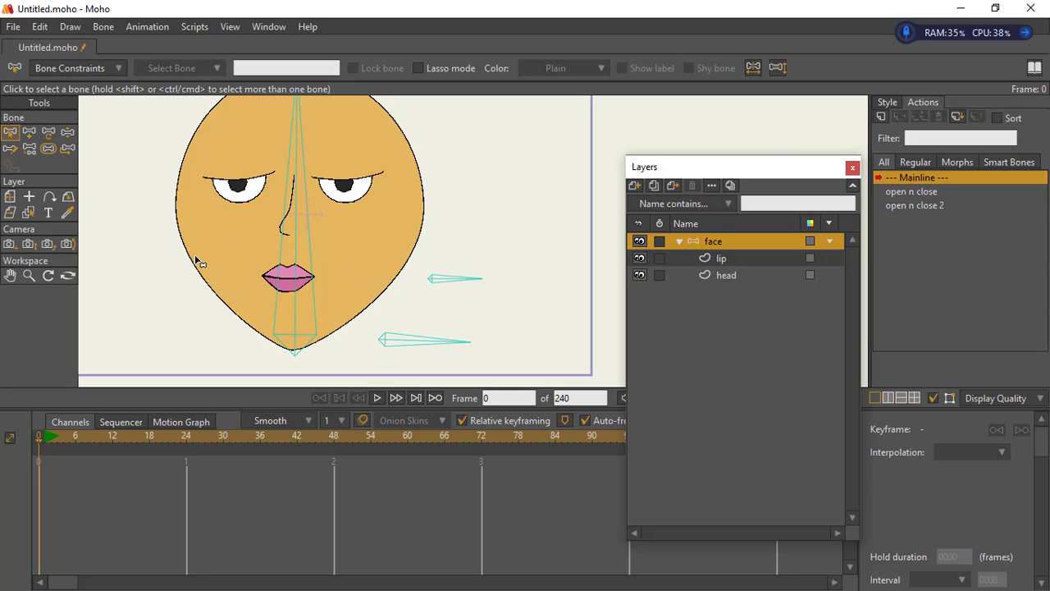
left_click_drag(339, 252, 390, 268)
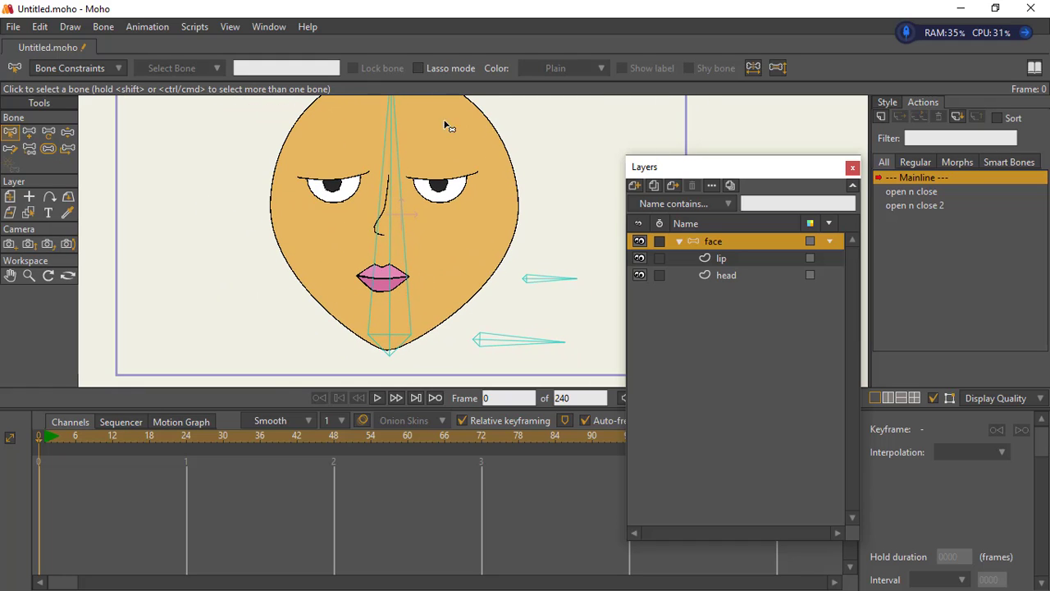
left_click(29, 132)
mouse_move(474, 271)
left_mouse_down()
mouse_move(332, 288)
mouse_move(443, 285)
left_mouse_up()
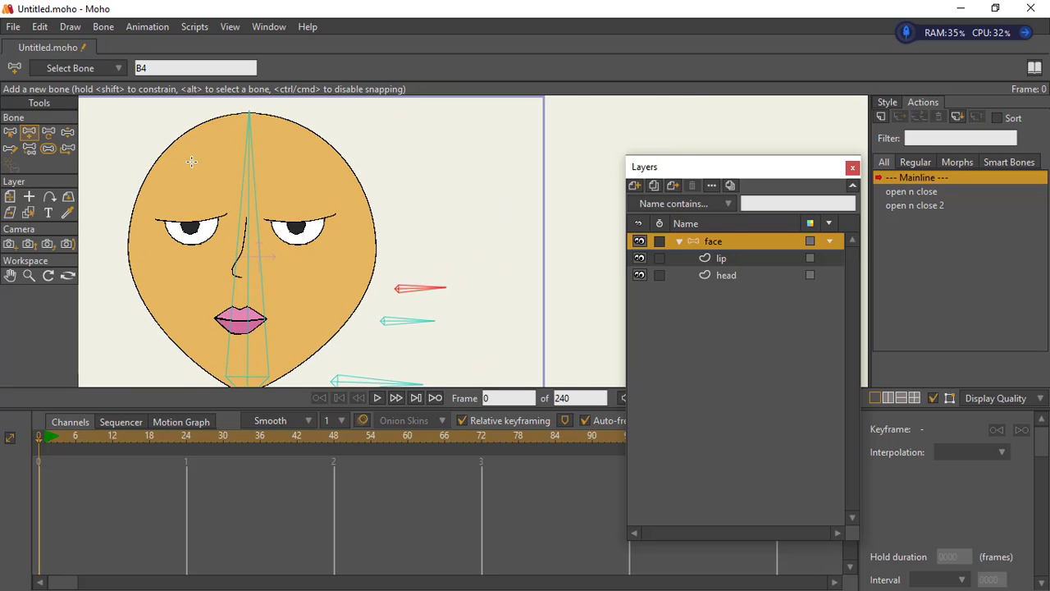
left_click(161, 68)
type("t")
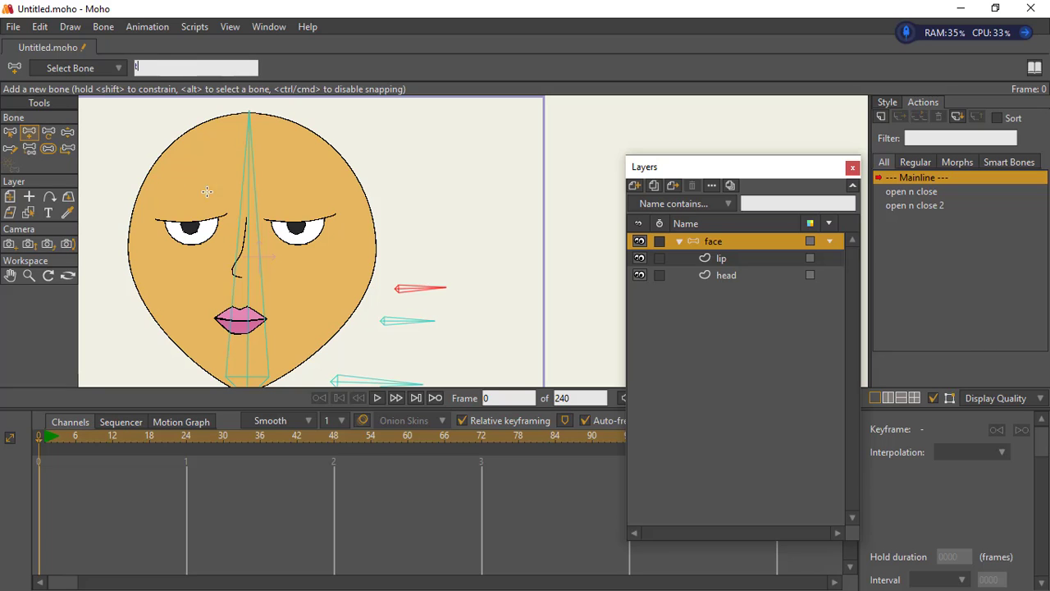
key("Return")
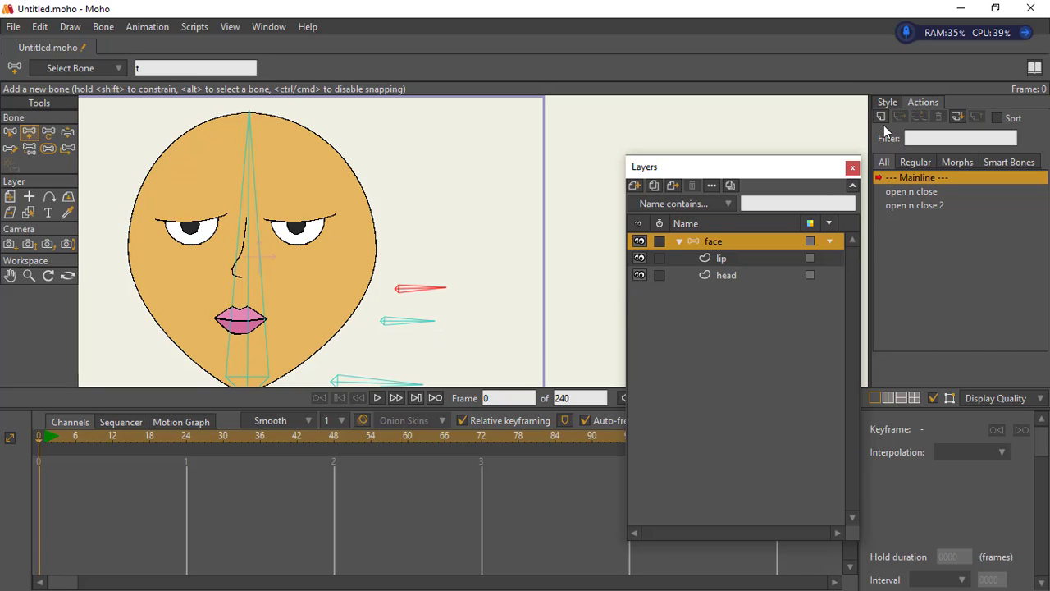
- Set the t bone's strength to 0 and enable its angle constraints
left_click(50, 153)
left_click_drag(432, 294, 196, 315)
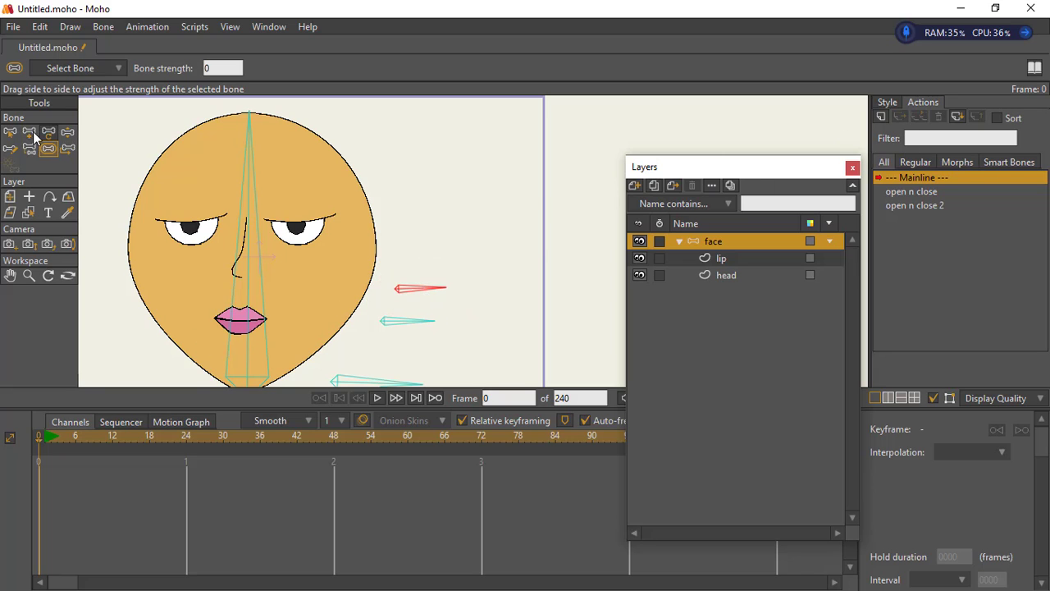
left_click(10, 132)
left_click(80, 66)
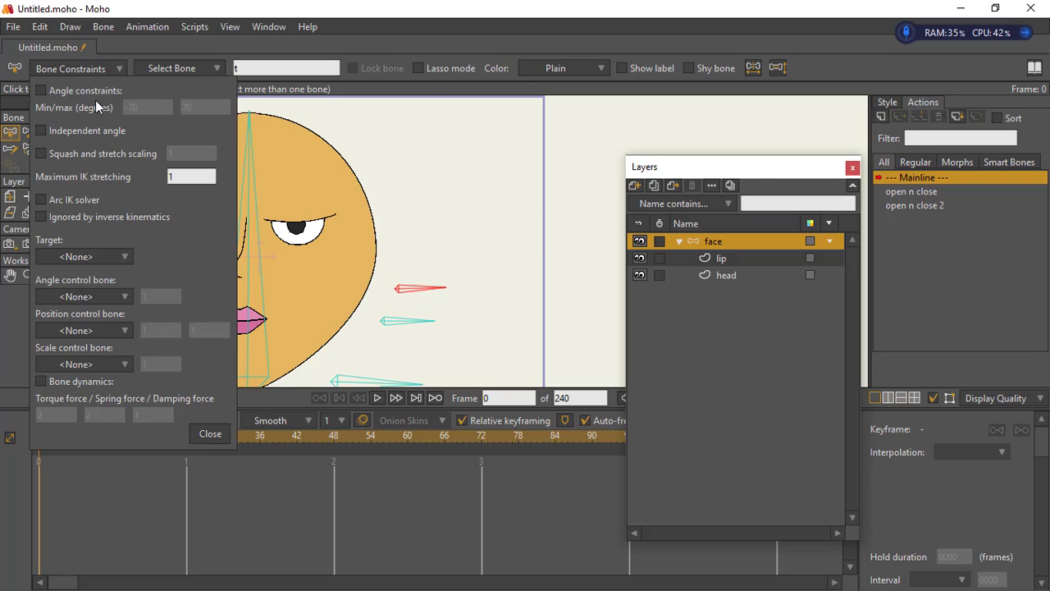
left_click(92, 91)
left_click(240, 416)
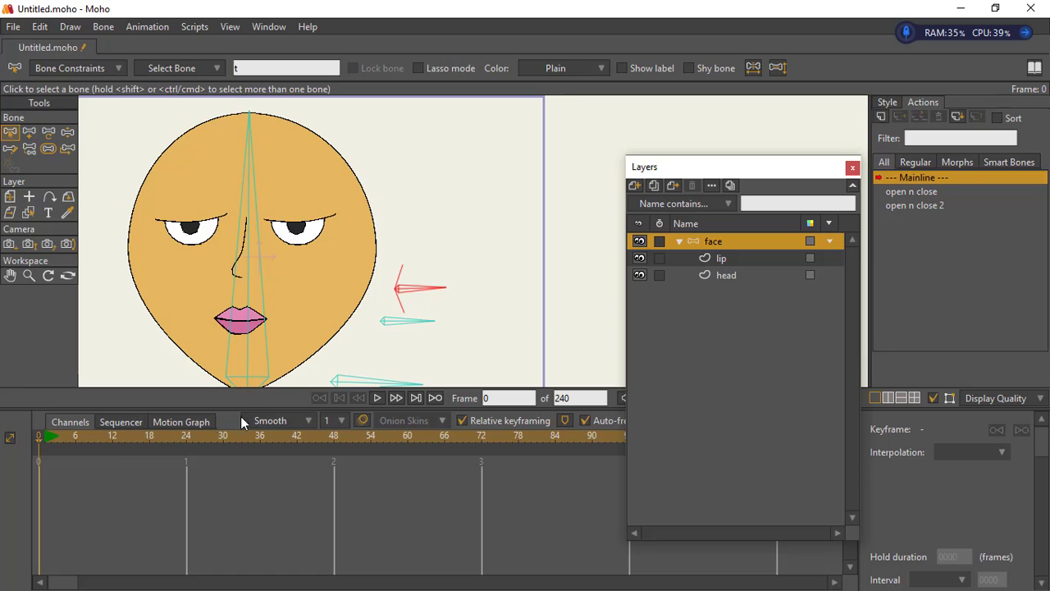
- Create a smart bone action named t and rotate the t bone upward to about 72° at frame 48
left_click(882, 116)
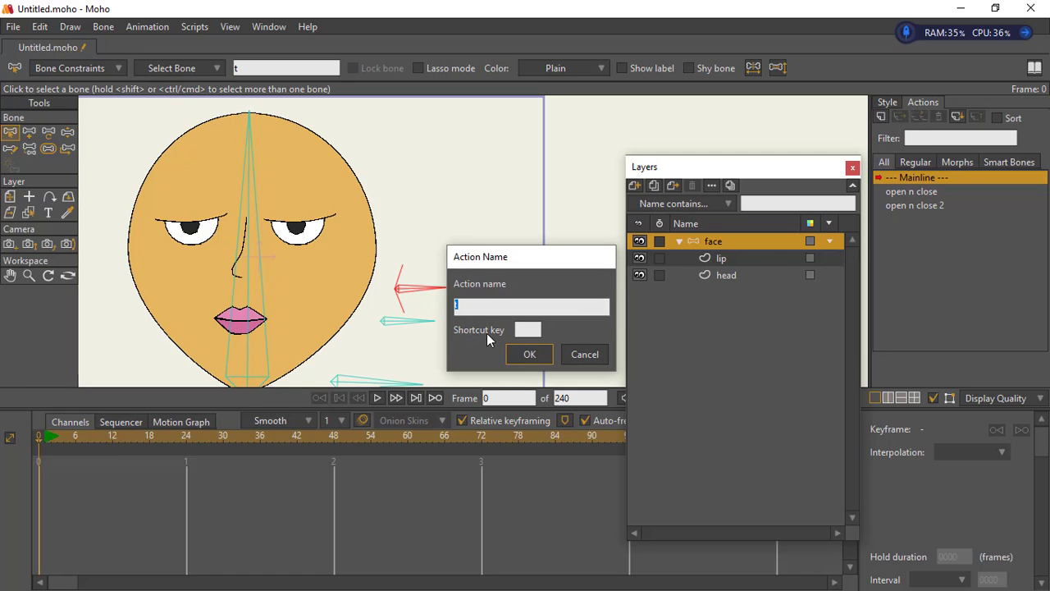
left_click(529, 353)
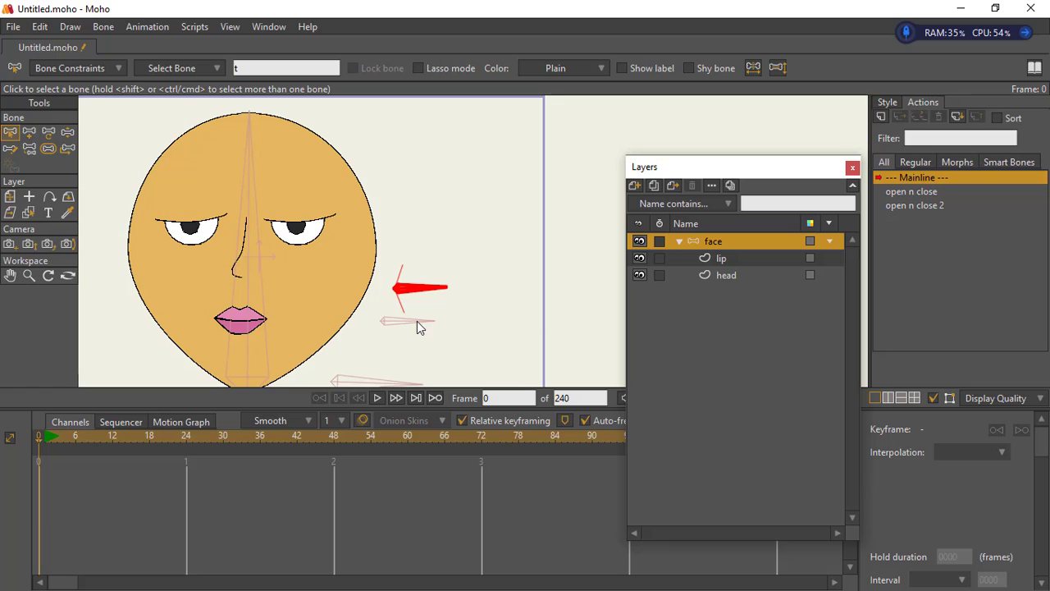
left_click(330, 440)
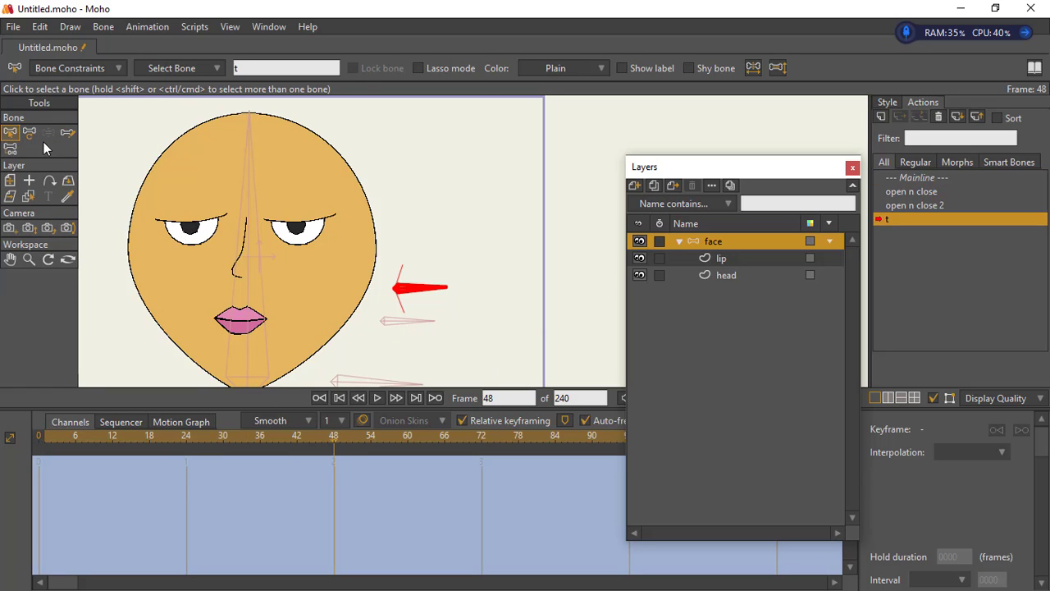
left_click(29, 132)
left_click_drag(427, 288, 408, 240)
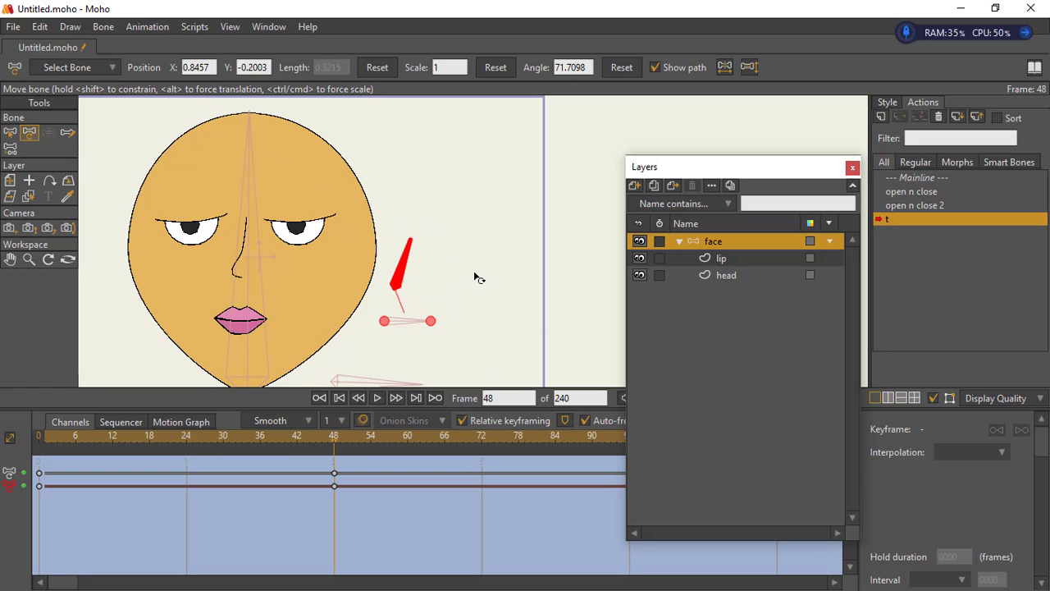
- Raise the whole upper lip shape on the lip layer clear of the upper teeth
left_click(722, 259)
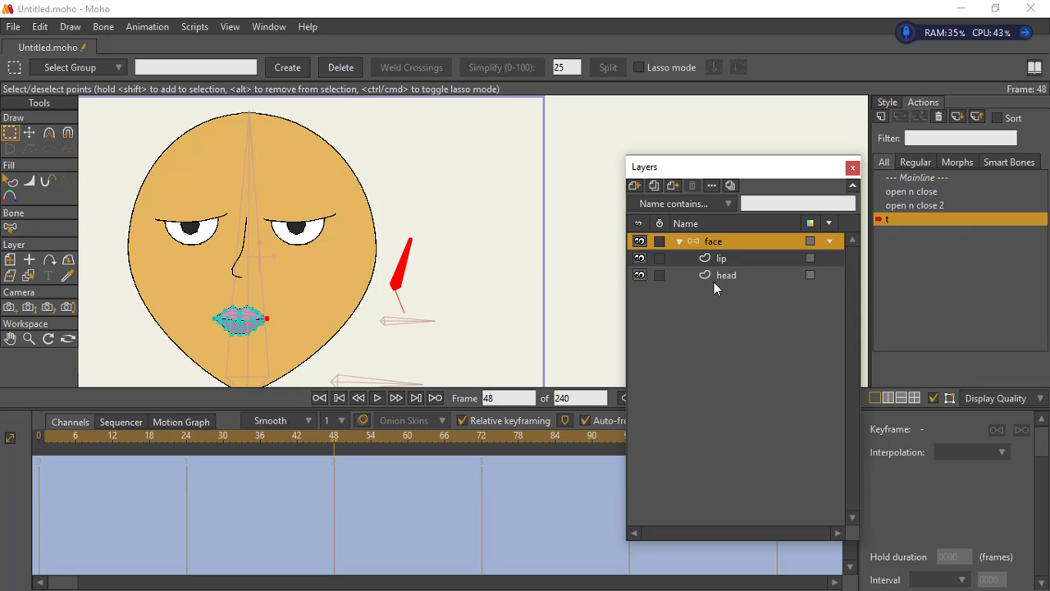
left_click(30, 338)
left_click_drag(279, 308, 520, 284)
left_click_drag(341, 201, 464, 187)
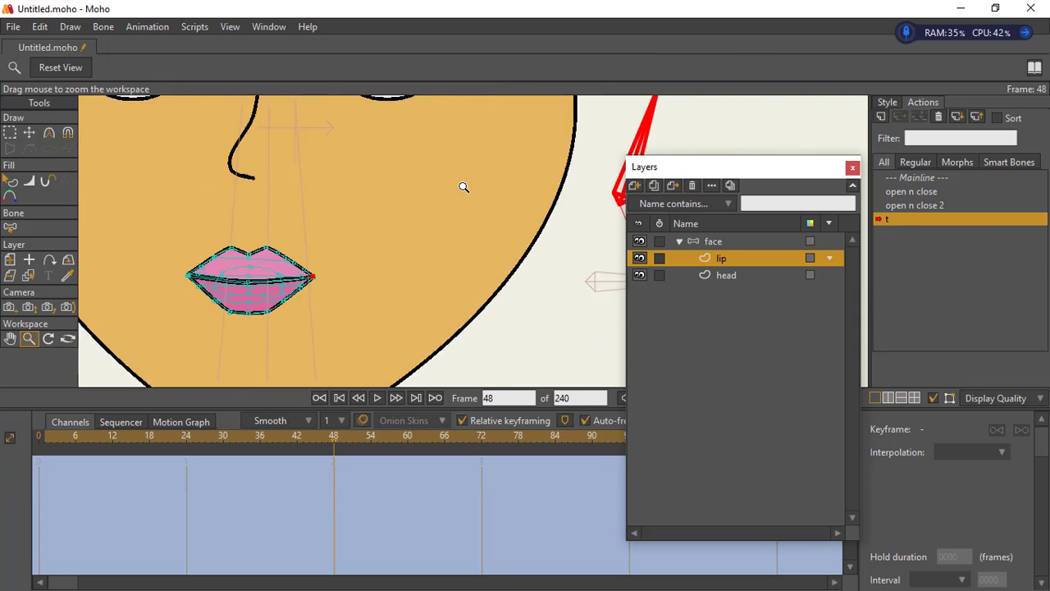
left_click_drag(238, 246, 394, 243)
left_click_drag(394, 300, 451, 307)
left_click(11, 132)
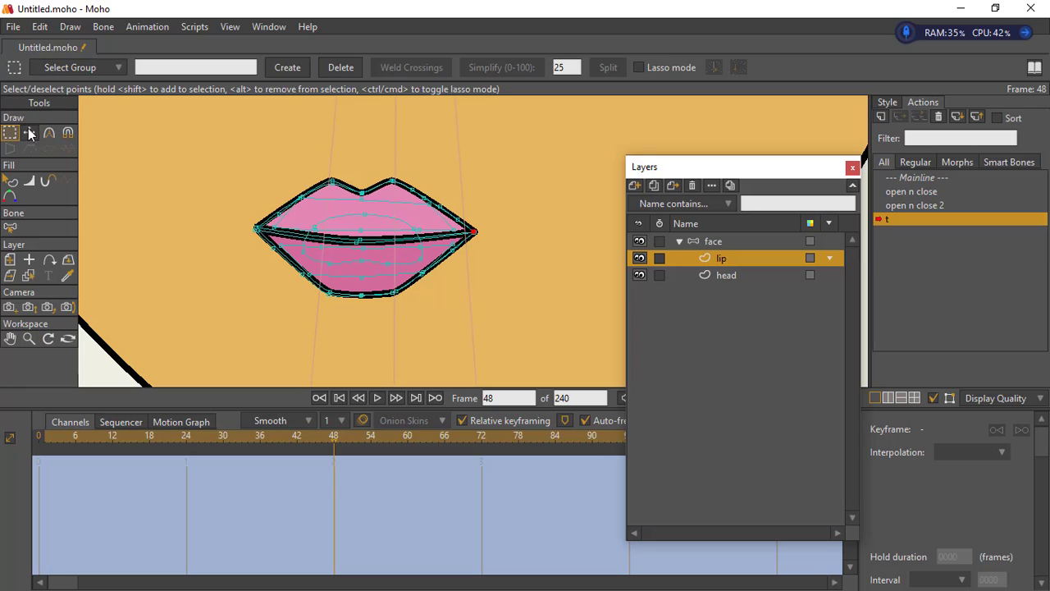
left_click(347, 210)
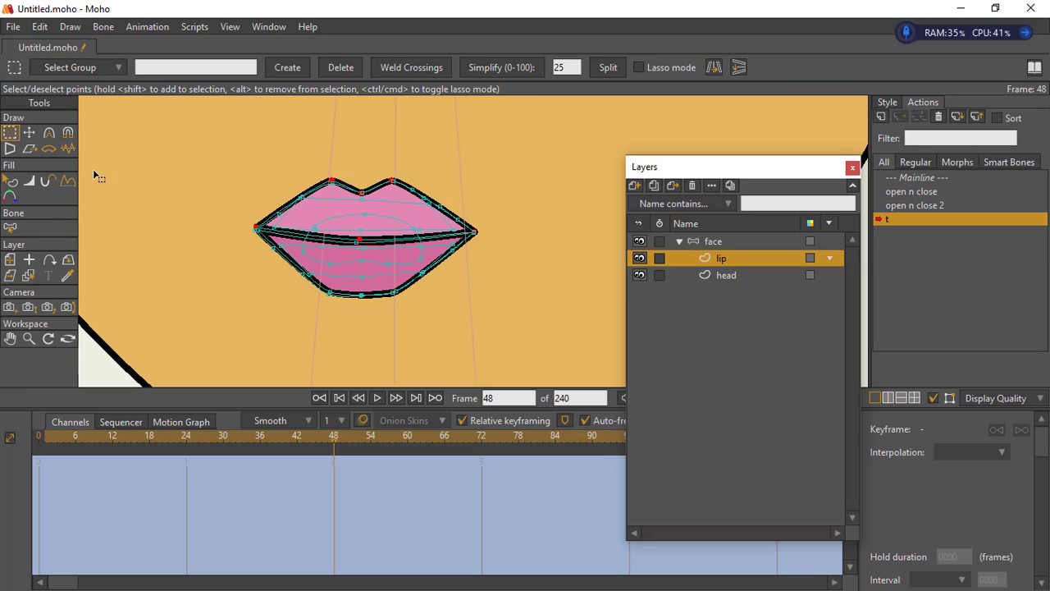
left_click(29, 132)
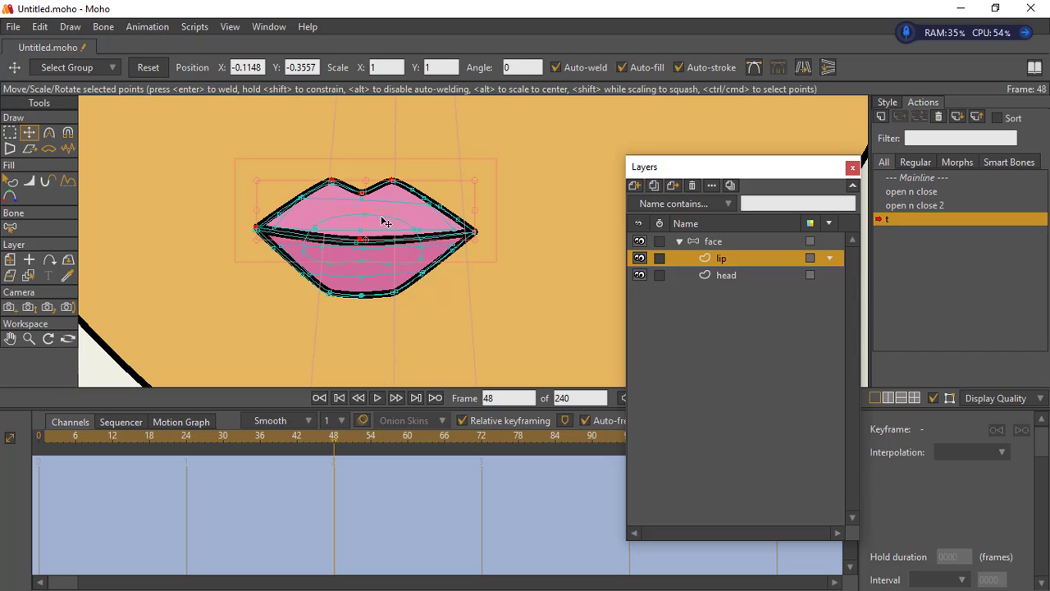
left_click_drag(384, 219, 378, 135)
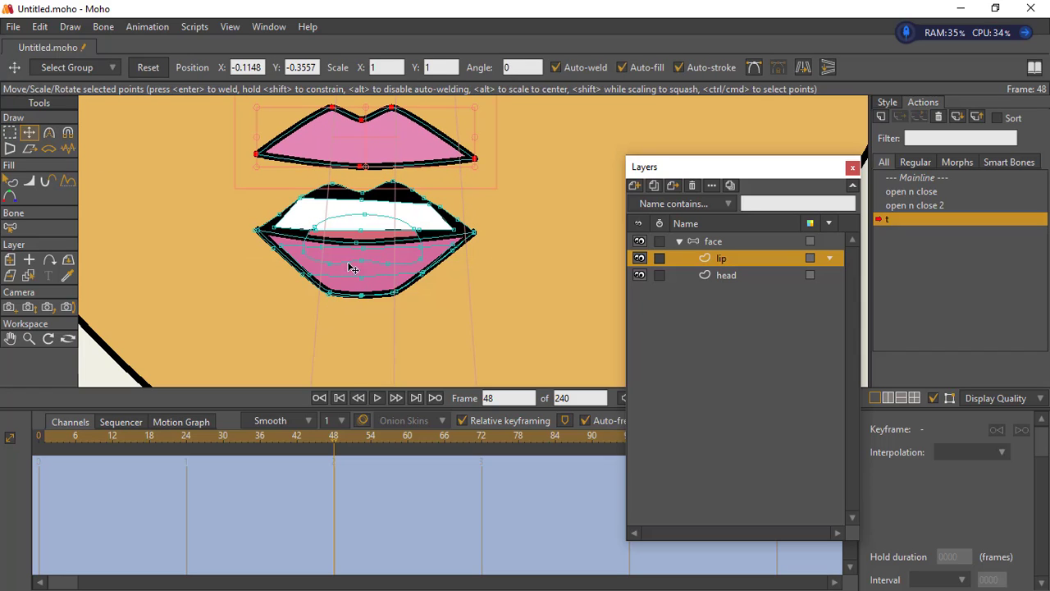
- Lower the whole lower lip shape beneath the lower teeth to open the mouth
left_click(10, 134)
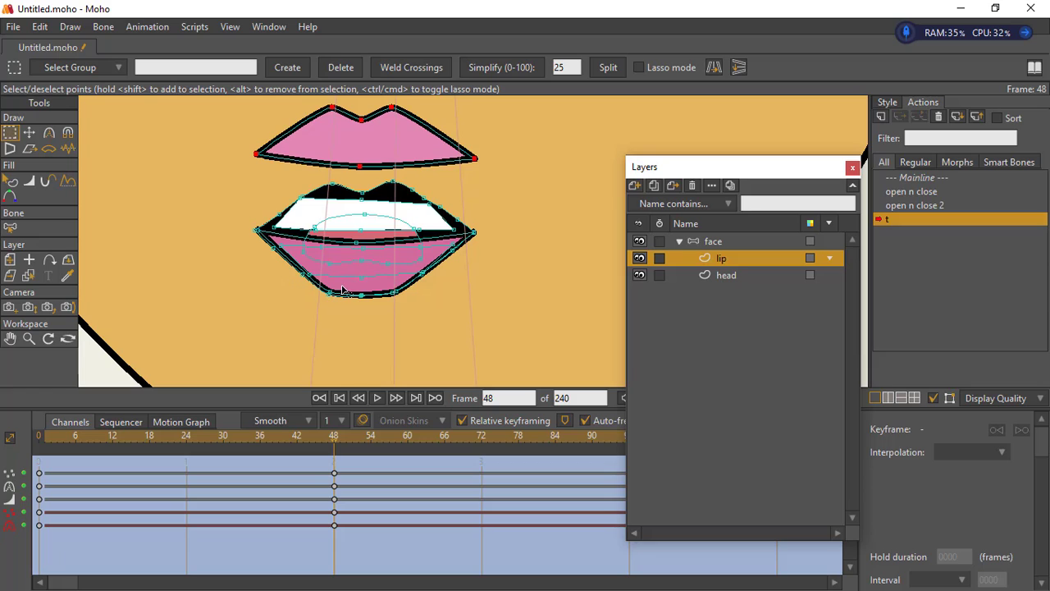
left_click(28, 132)
left_click_drag(359, 281, 361, 335)
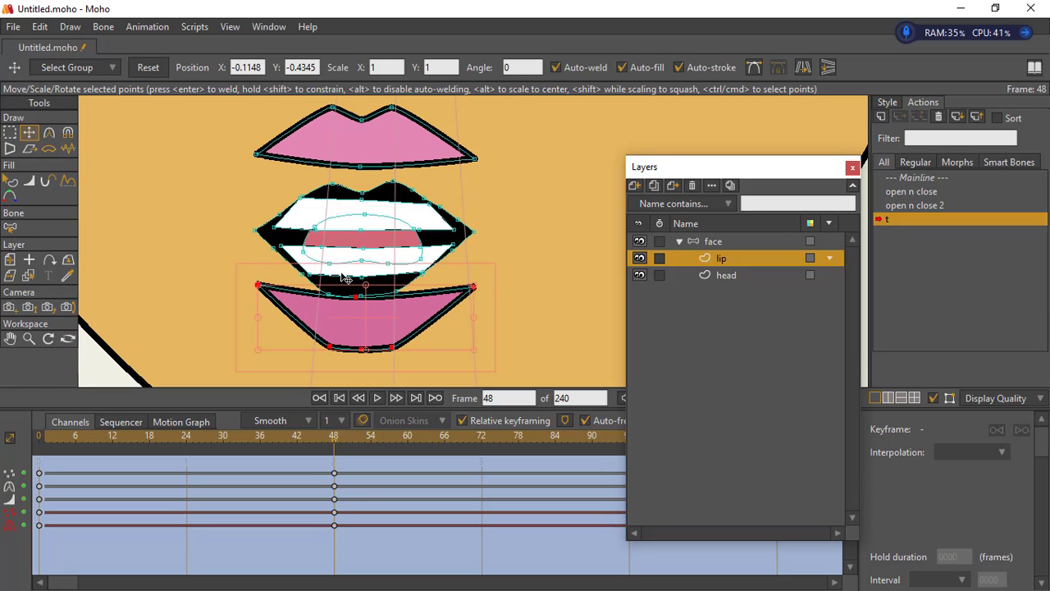
- Bring the upper and lower lip corner points back together at both original mouth corners
left_click(9, 133)
left_click(207, 151)
key("t")
left_click_drag(257, 160, 258, 235)
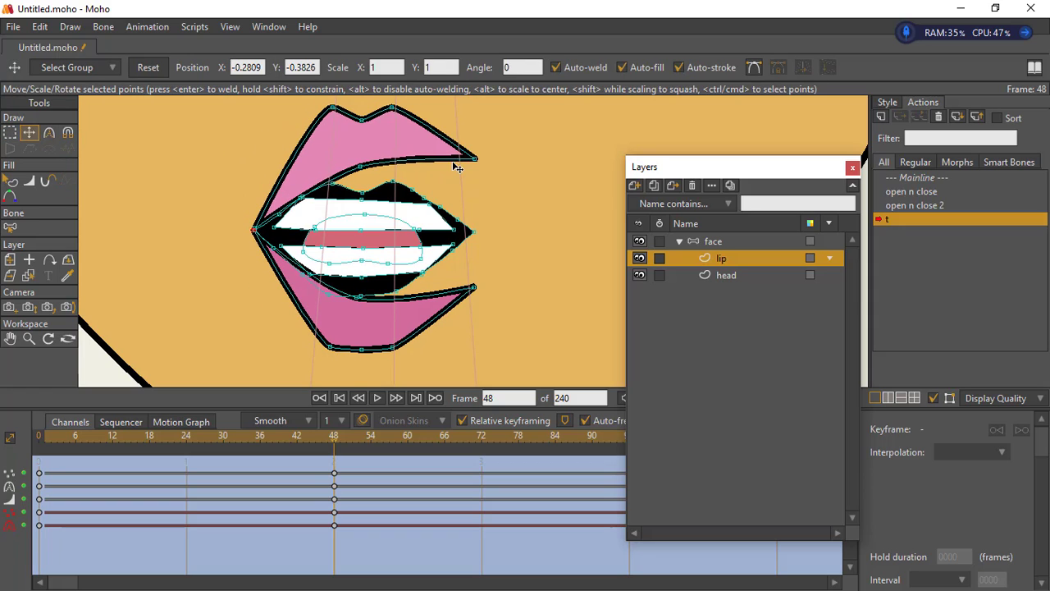
left_click_drag(474, 158, 477, 232)
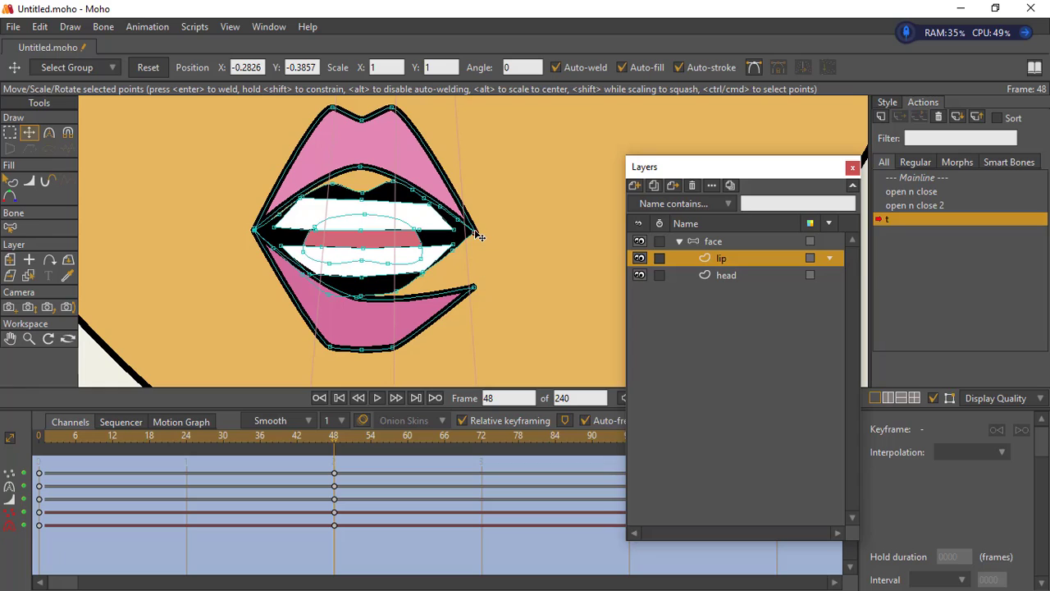
left_click_drag(473, 287, 476, 231)
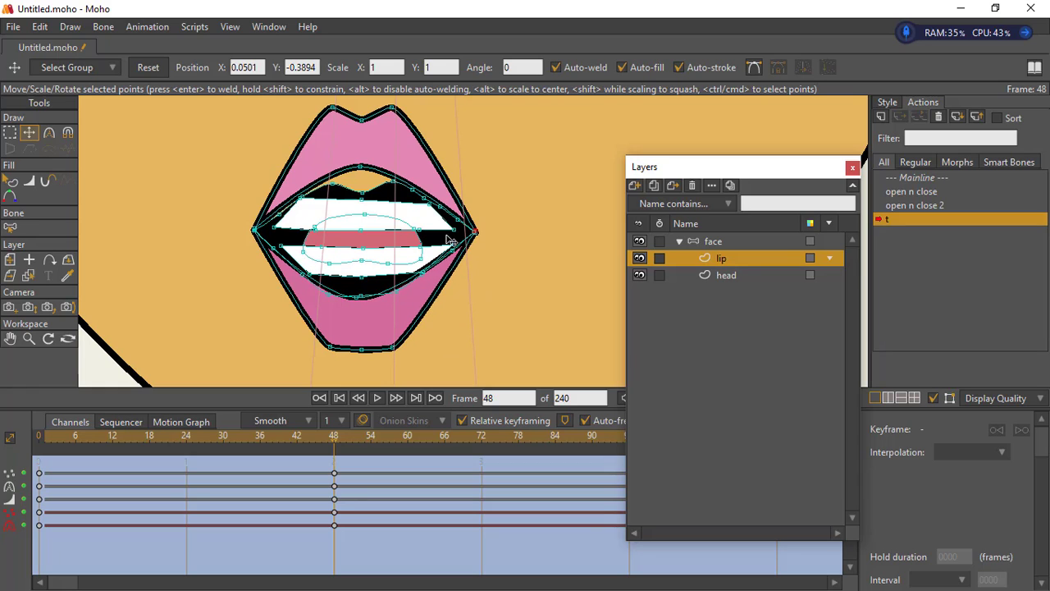
- Lower the centre point of the upper lip's inner edge to just above the upper teeth
left_click(365, 214)
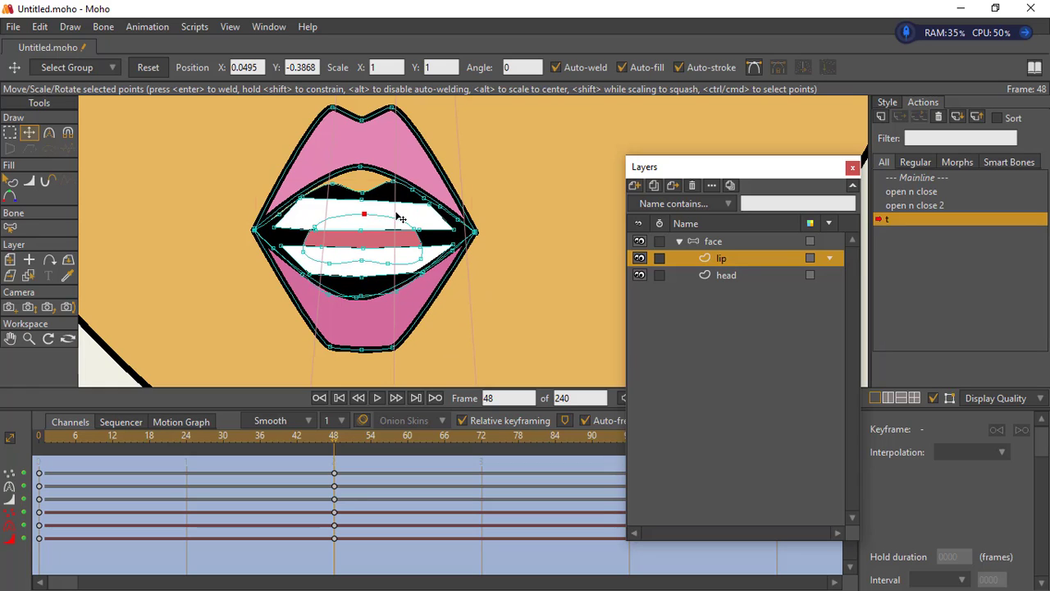
left_click(397, 213)
left_click_drag(364, 166, 367, 196)
left_click(360, 168)
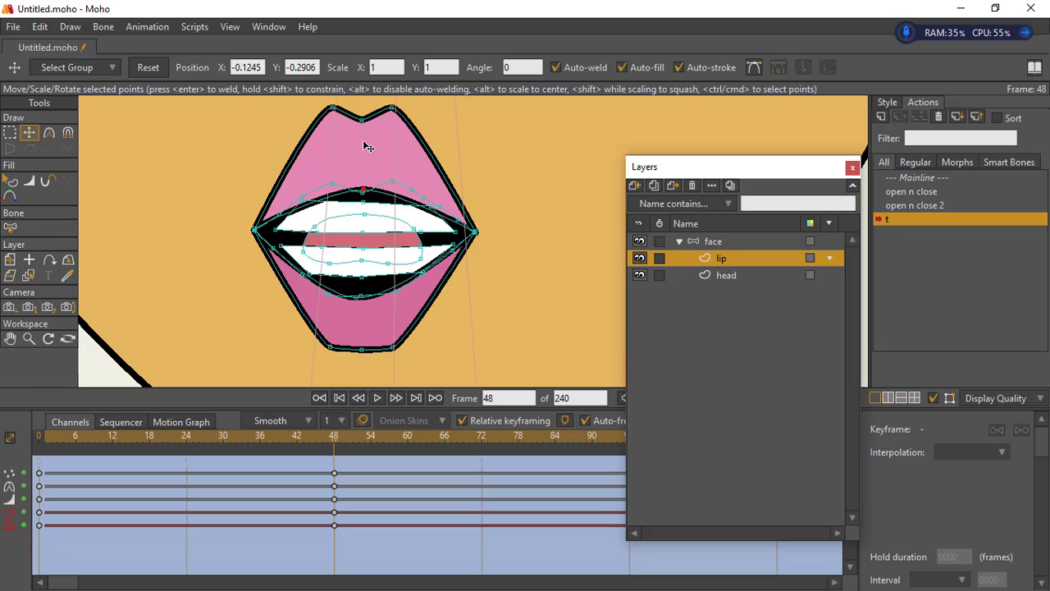
- Flatten the upper lip's top outline by lowering its centre notch and moving both peaks outward and down
left_click_drag(361, 119, 410, 135)
left_click_drag(331, 108, 320, 141)
left_click_drag(409, 135, 408, 141)
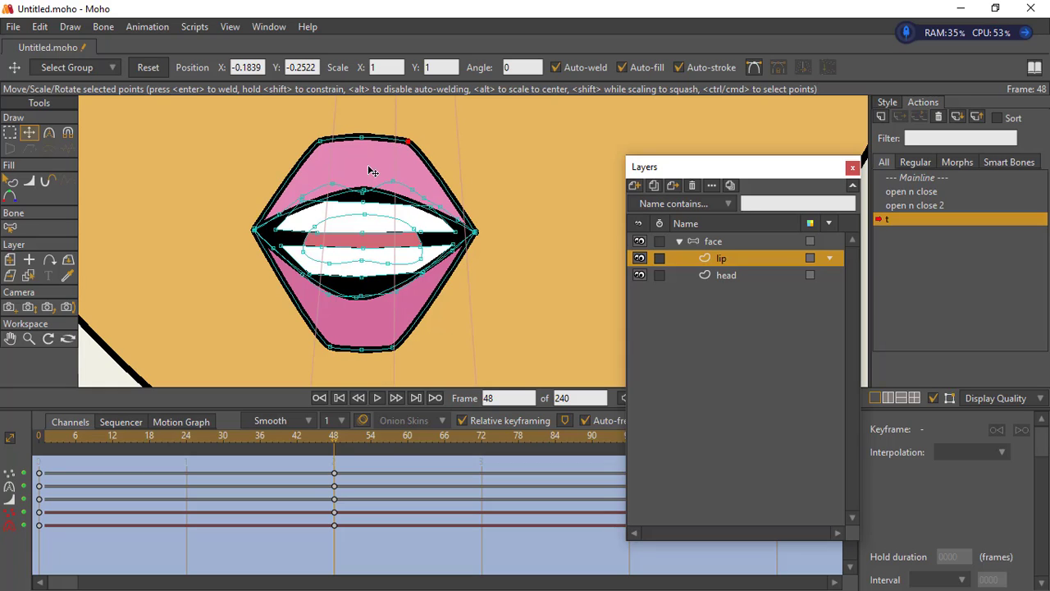
- Lower the points of the lower lip's inner edge into a smooth curve beneath the lower teeth
left_click_drag(362, 301, 292, 284)
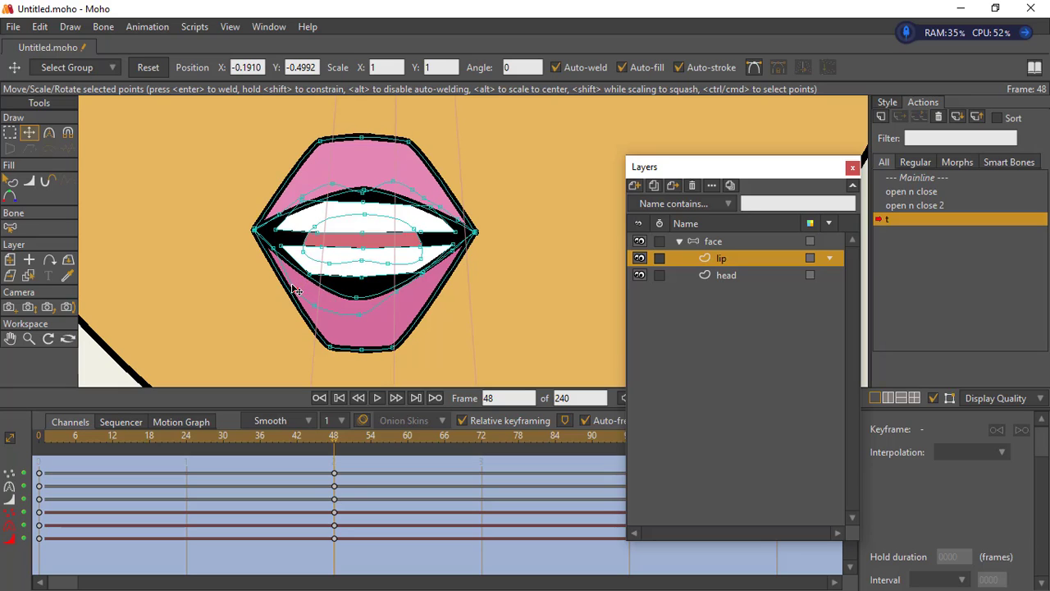
left_click(406, 297)
left_click(432, 279)
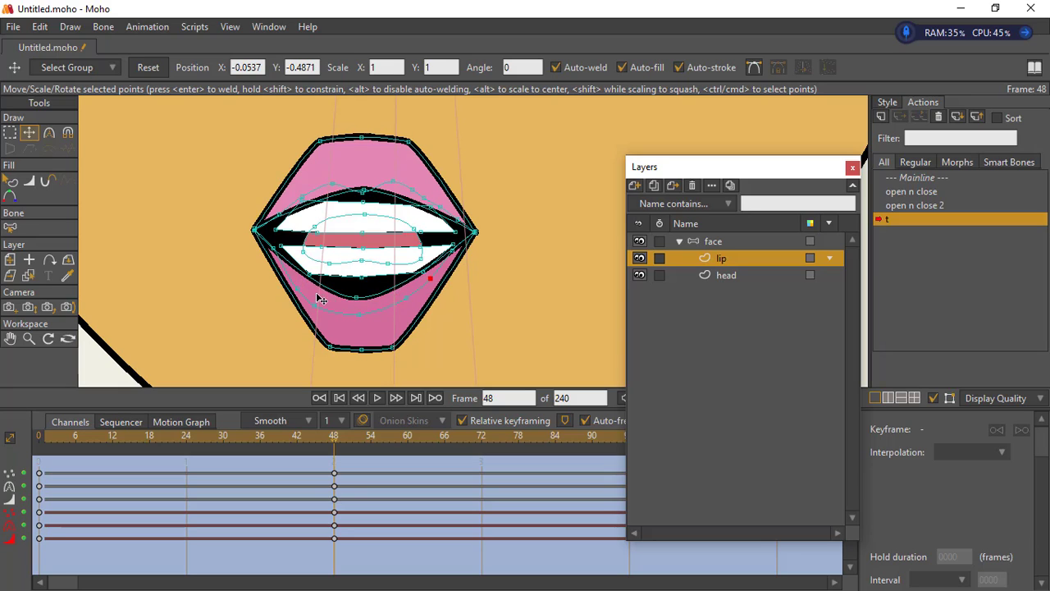
left_click_drag(274, 249, 270, 256)
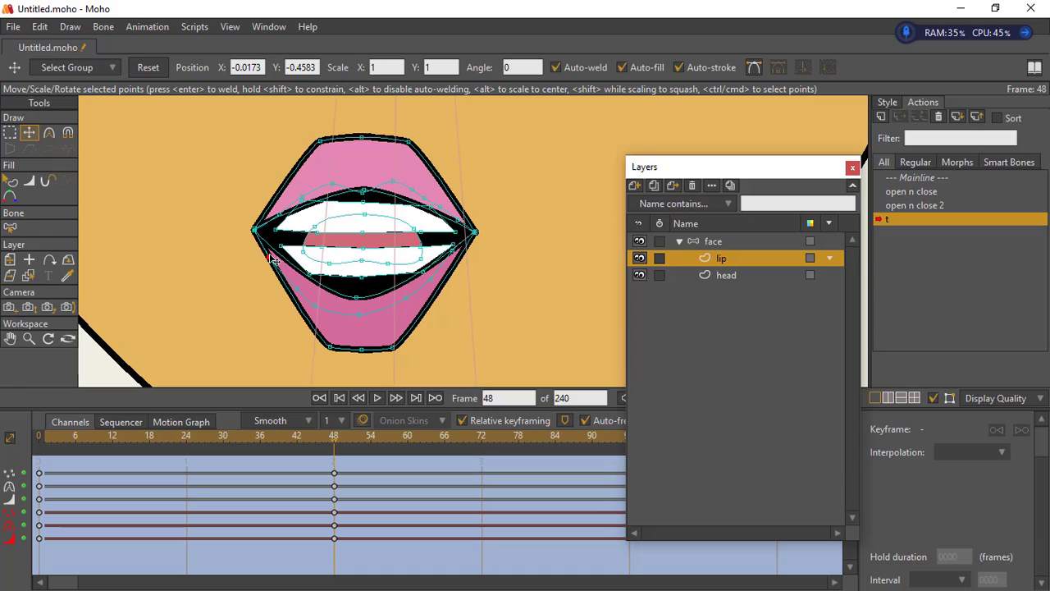
- Raise the upper teeth against the upper lip and stretch them to both mouth corners with a level bottom edge
left_click(379, 209)
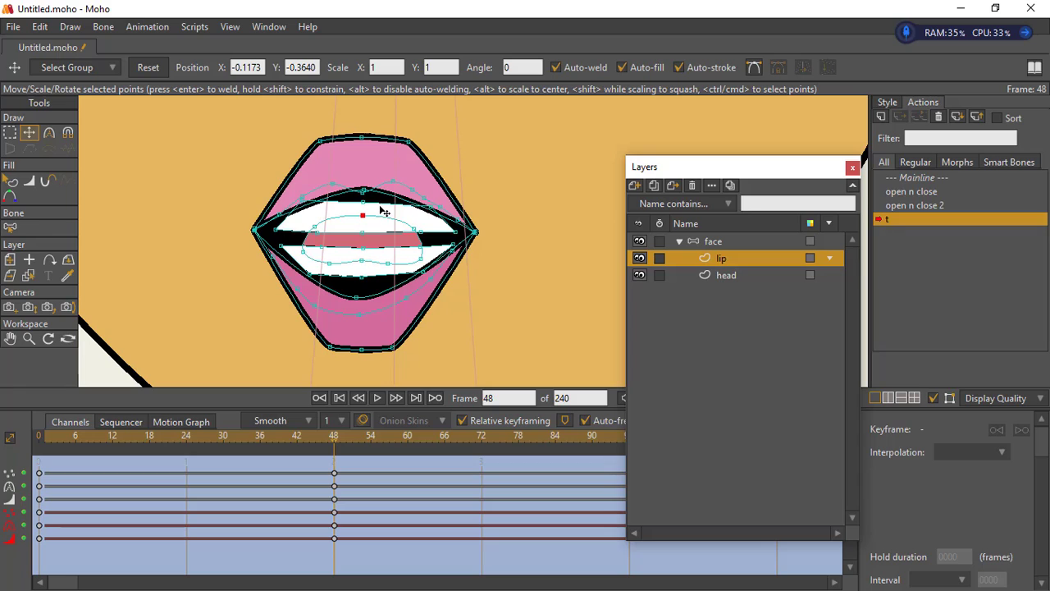
left_click(381, 207)
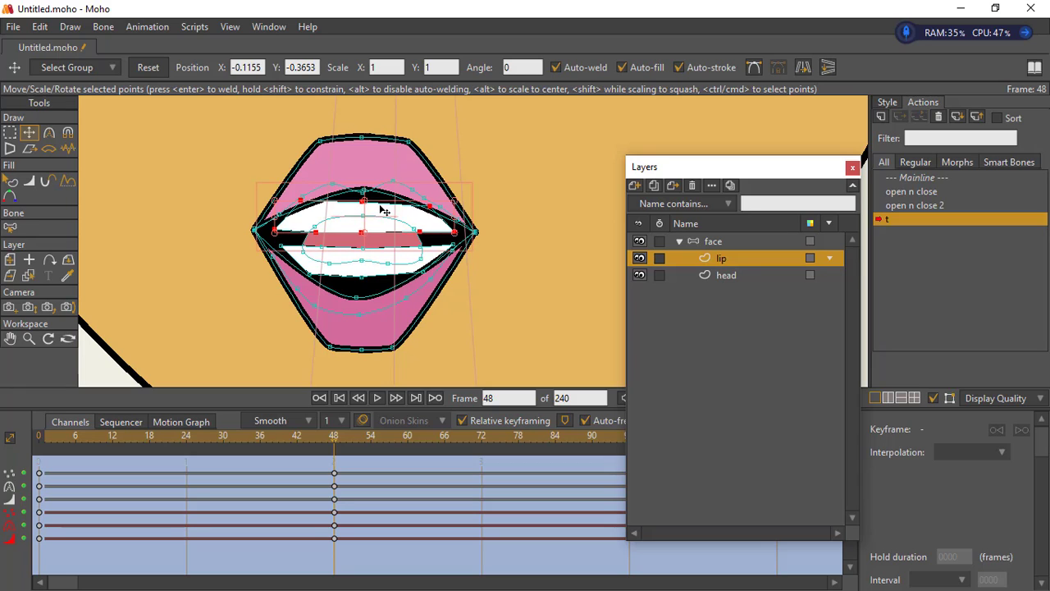
double_click(384, 198)
left_click_drag(384, 198, 381, 202)
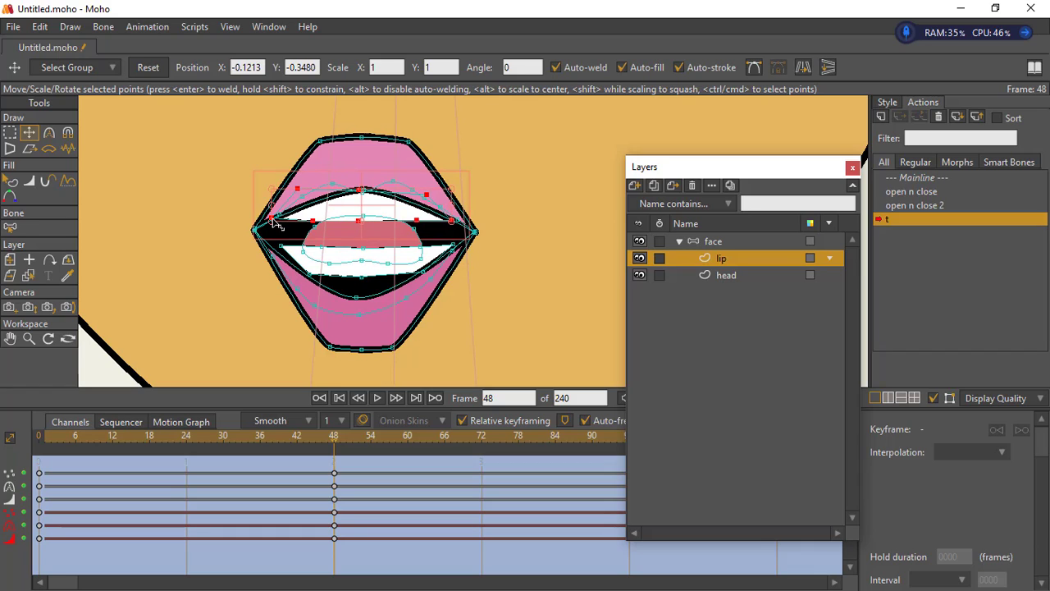
left_click_drag(273, 220, 310, 237)
left_click_drag(421, 222, 474, 232)
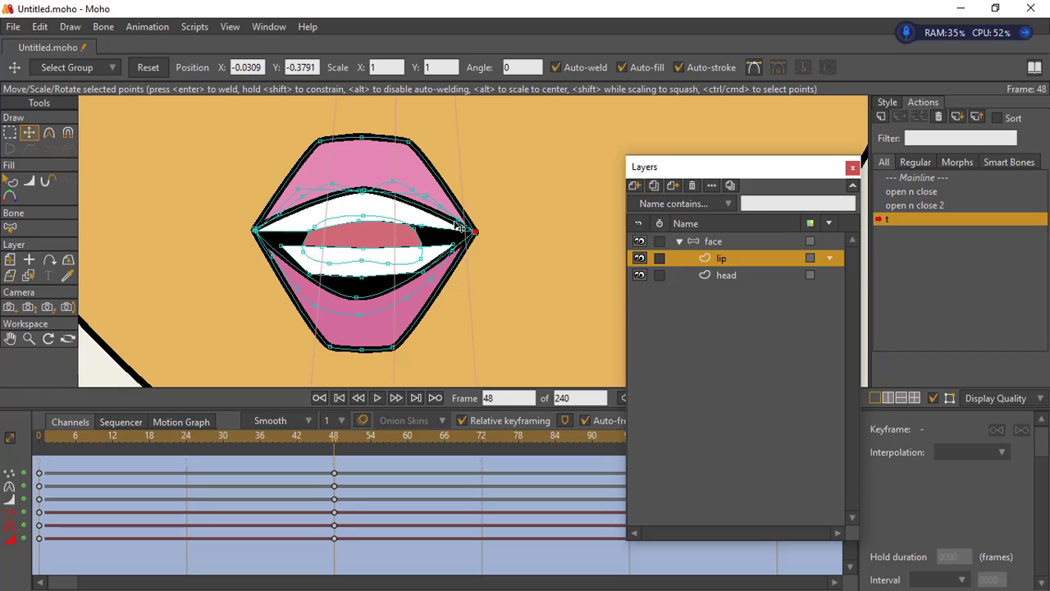
left_click(364, 176)
left_click_drag(363, 223, 435, 235)
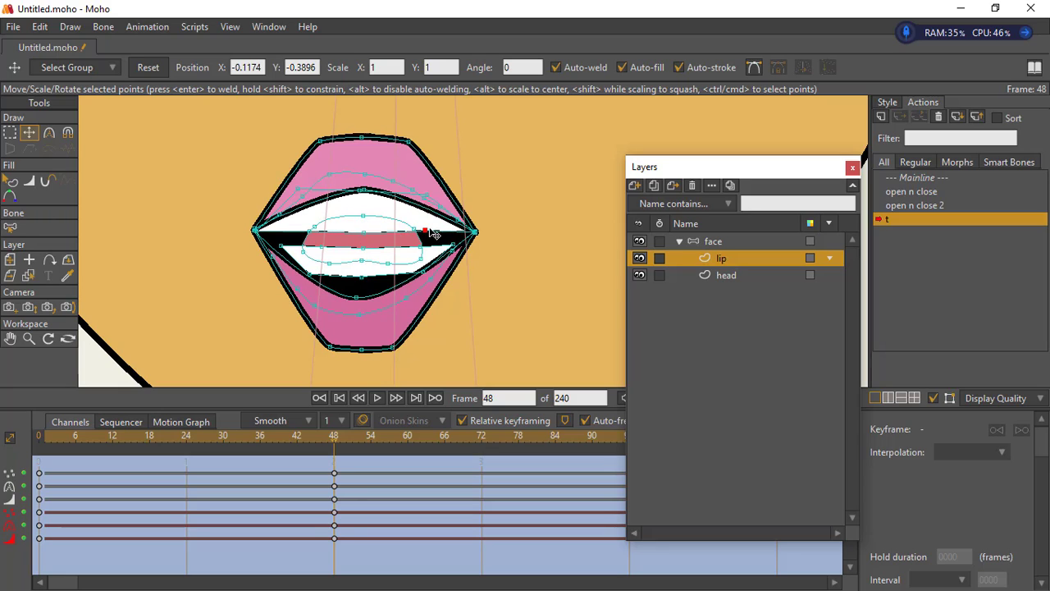
- Lower the lower teeth onto the lower lip, then reshape their top edge to span both mouth corners just beneath the upper teeth
left_click(375, 277)
key("Tab")
left_click_drag(375, 276, 372, 298)
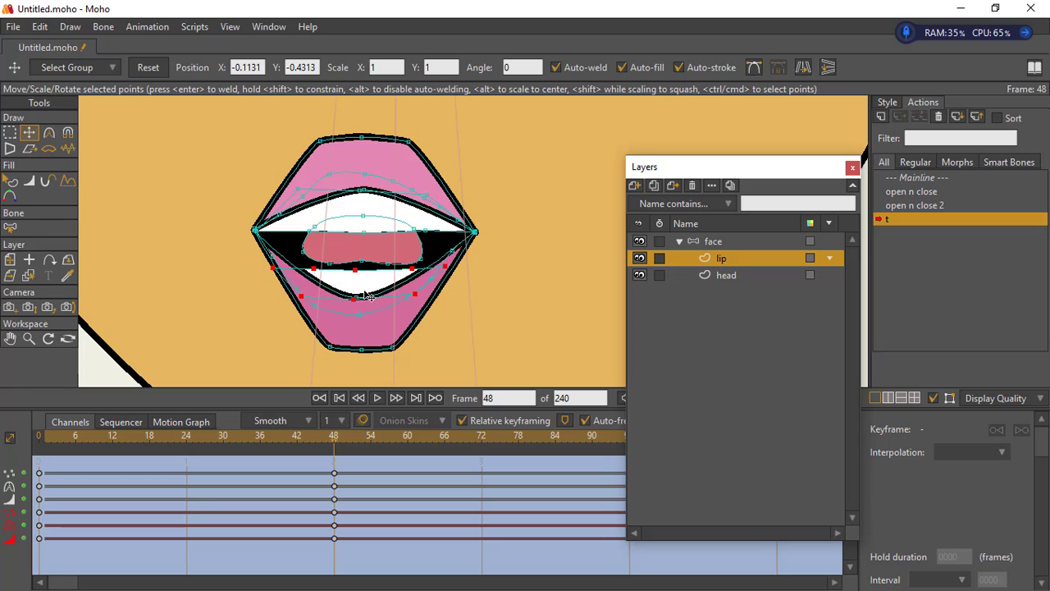
left_click(451, 267)
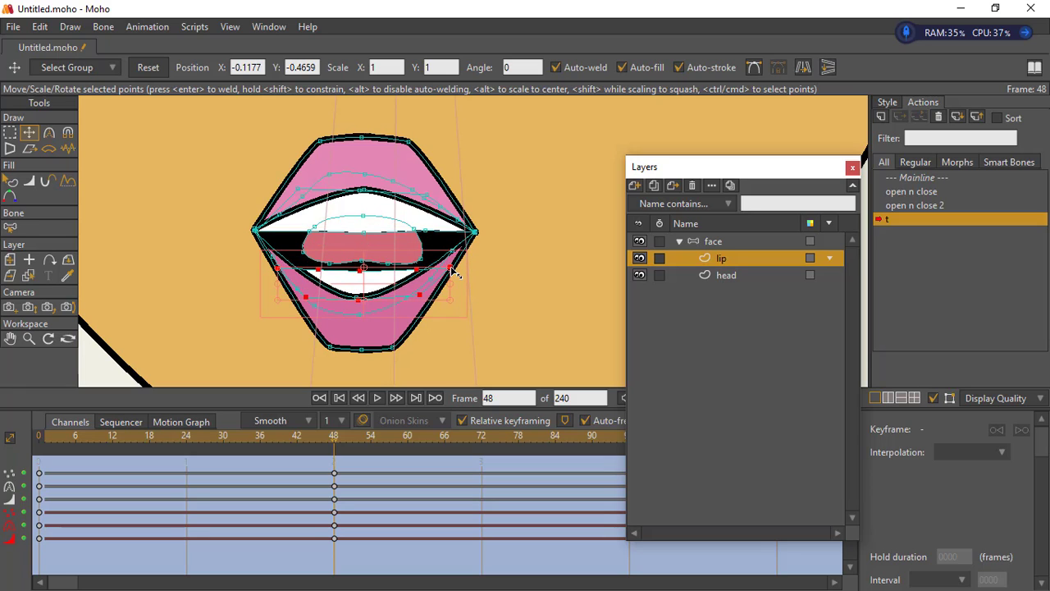
left_click_drag(450, 269, 468, 237)
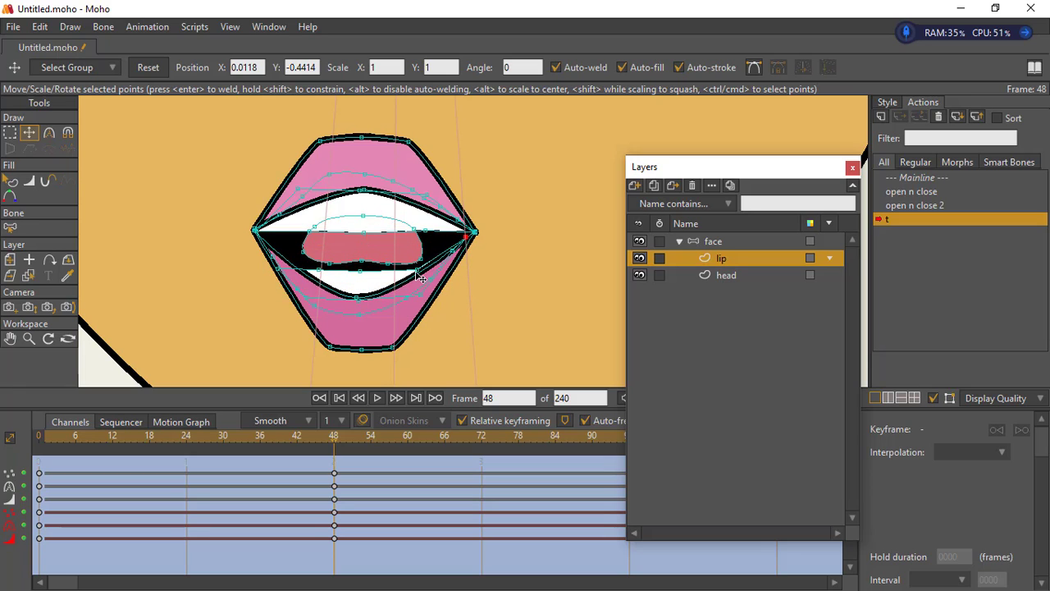
left_click_drag(419, 269, 422, 238)
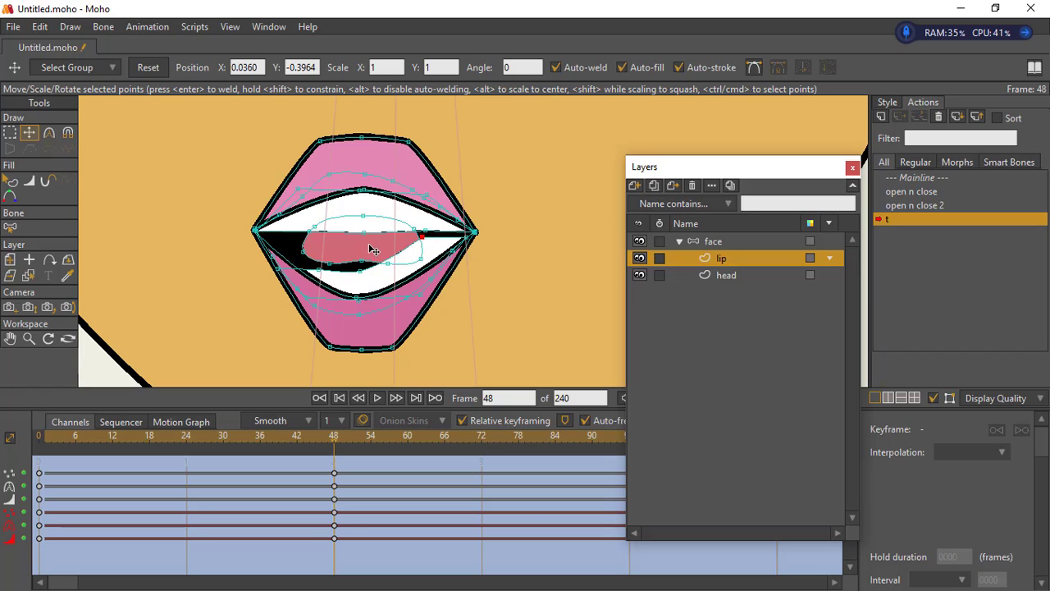
left_click_drag(361, 271, 366, 240)
left_click_drag(318, 271, 258, 235)
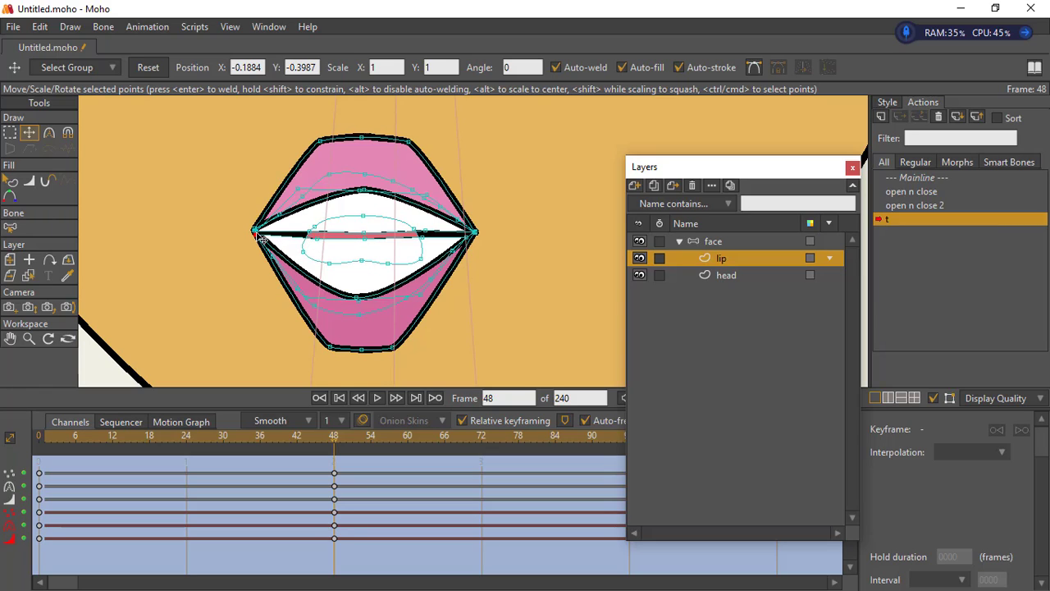
- Shrink the tongue and move it down behind the lower lip to hide it
double_click(403, 243)
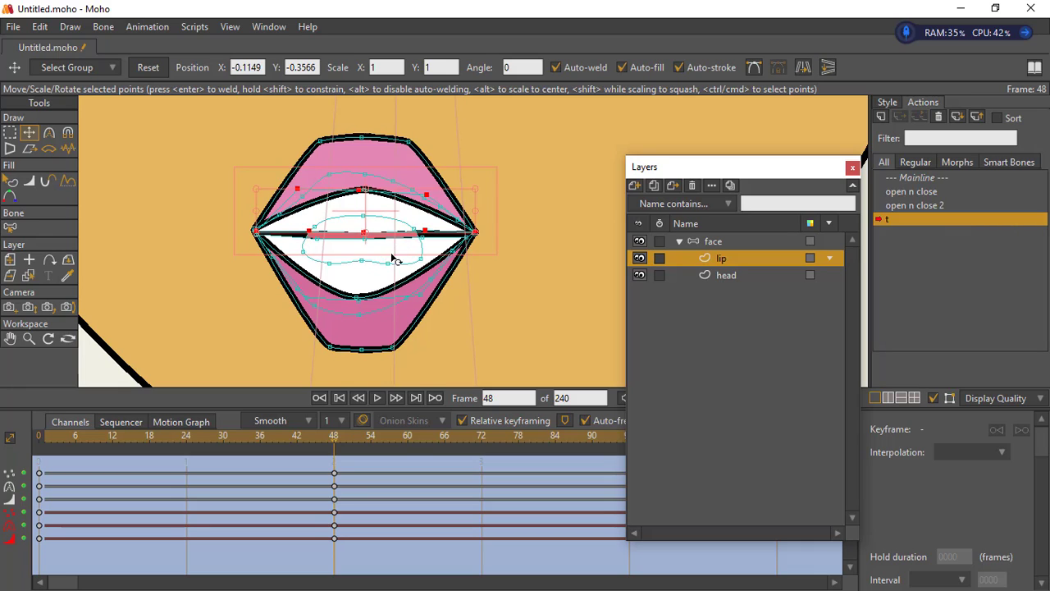
left_click_drag(394, 259, 406, 269)
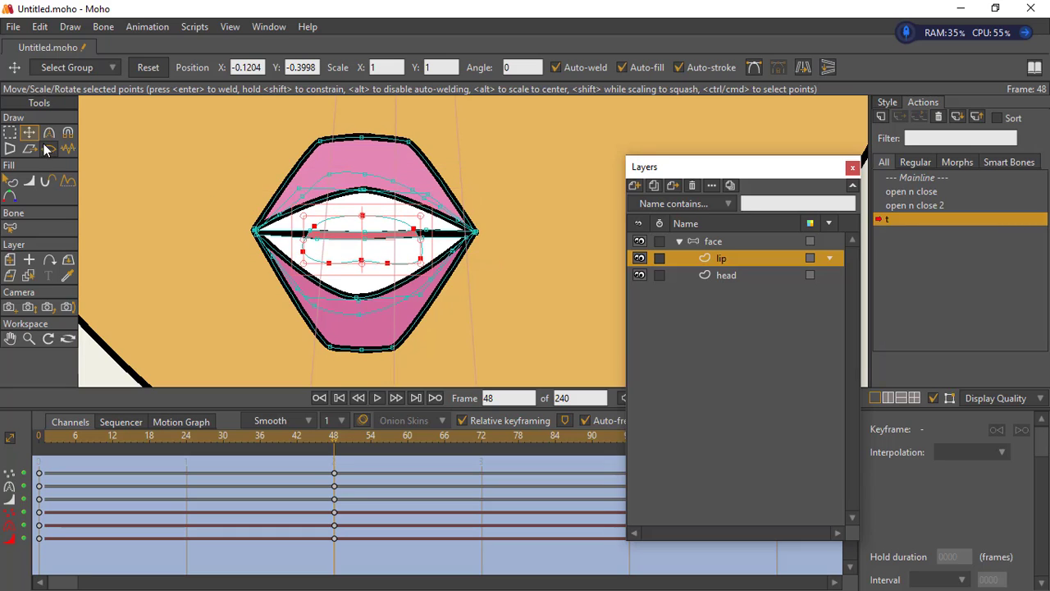
left_click(10, 132)
left_click(28, 132)
left_click_drag(428, 236, 361, 325)
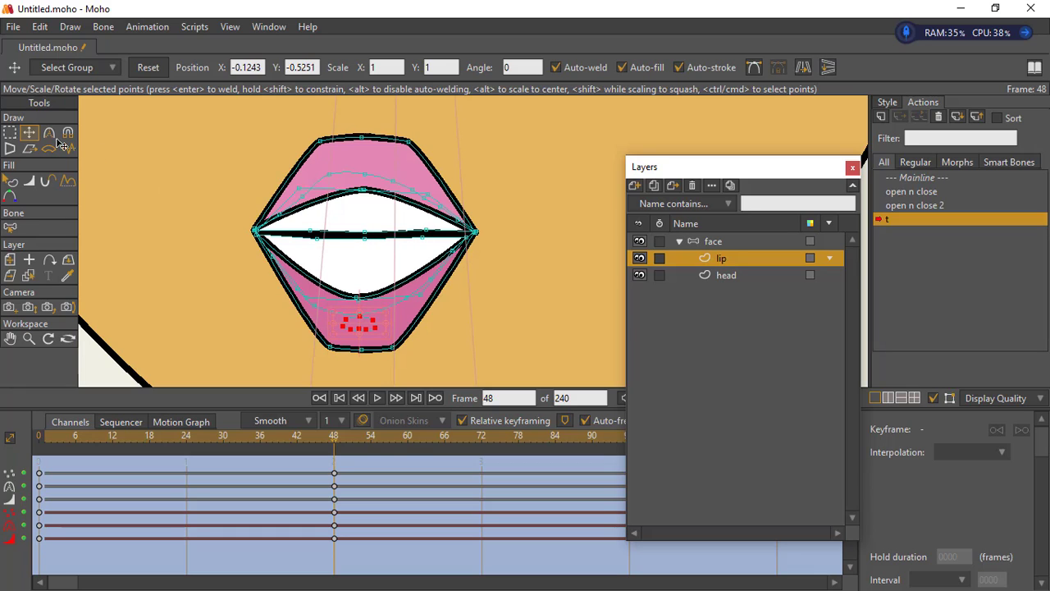
- Lower the upper teeth's bottom edge points onto the lower teeth to close the gap between the rows
left_click(11, 132)
left_click(363, 233)
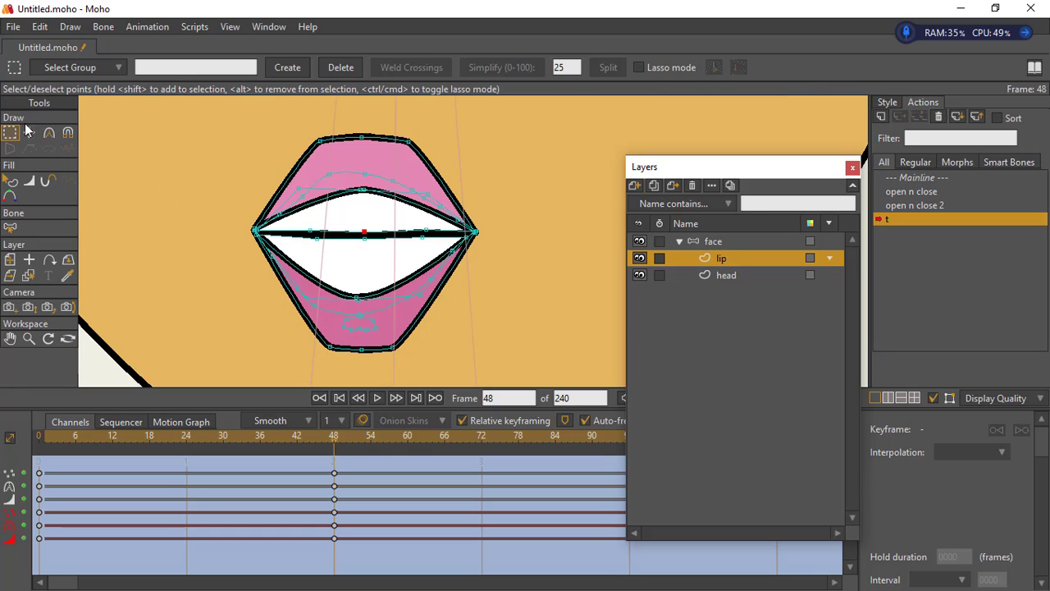
key("t")
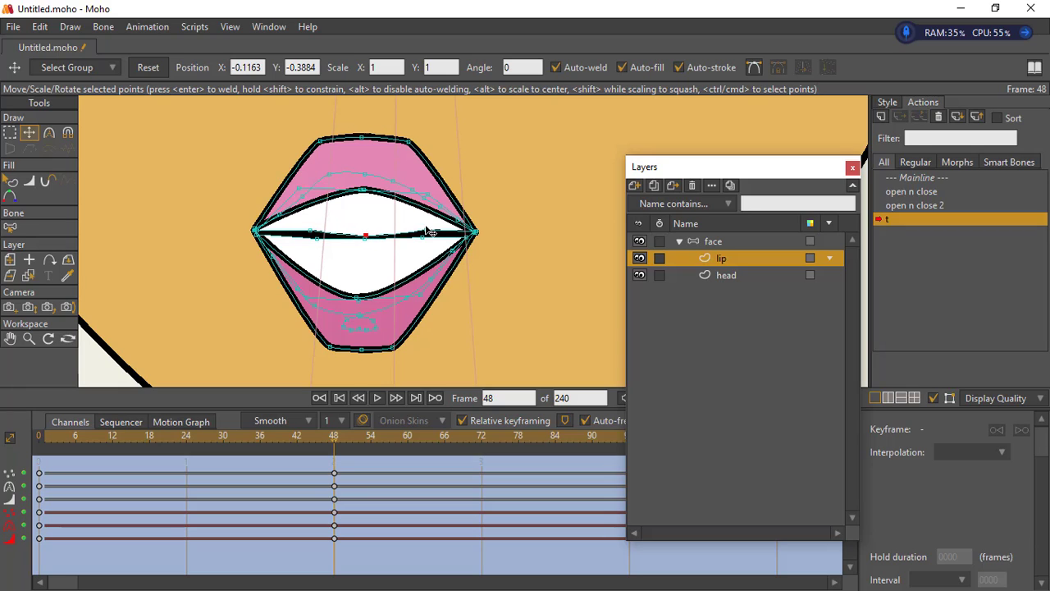
left_click(426, 237)
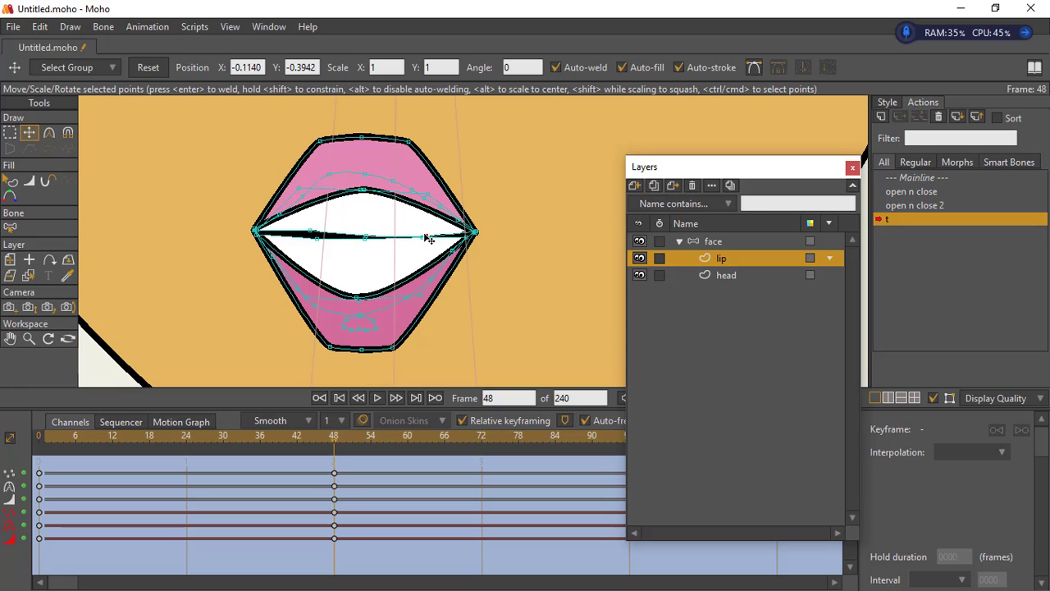
left_click(468, 236)
left_click(256, 234)
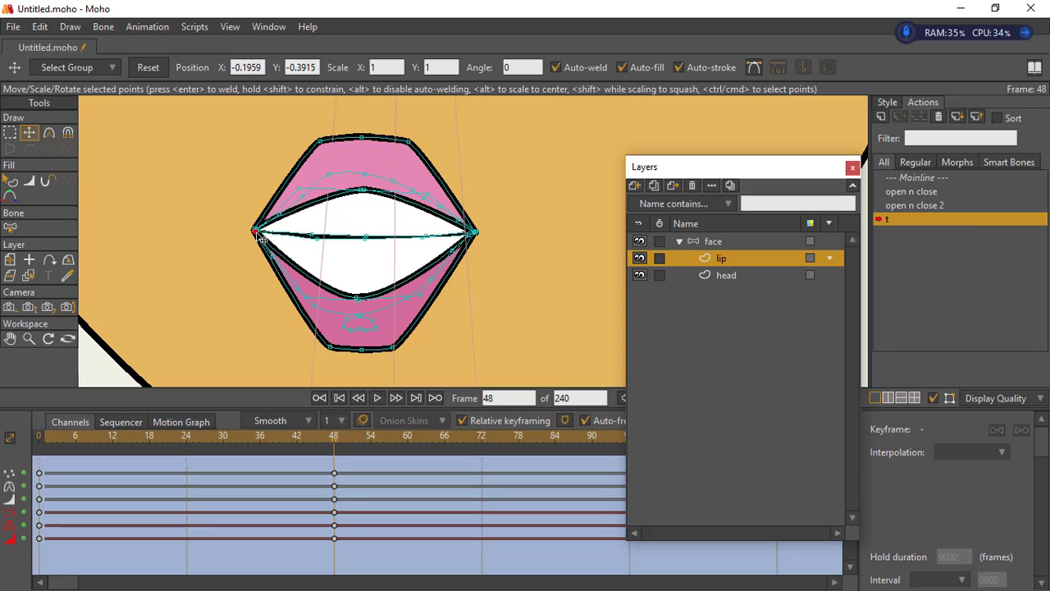
left_click(309, 238)
- Thin both lips by raising the lower lip's bottom outline and lowering the upper lip's top outline, spreading their peaks slightly outward
left_click(29, 338)
left_click_drag(411, 314, 246, 329)
left_click_drag(448, 349, 329, 353)
left_click_drag(472, 335, 311, 330)
left_click_drag(427, 316, 591, 294)
left_click_drag(401, 347, 525, 313)
left_click_drag(434, 303, 492, 305)
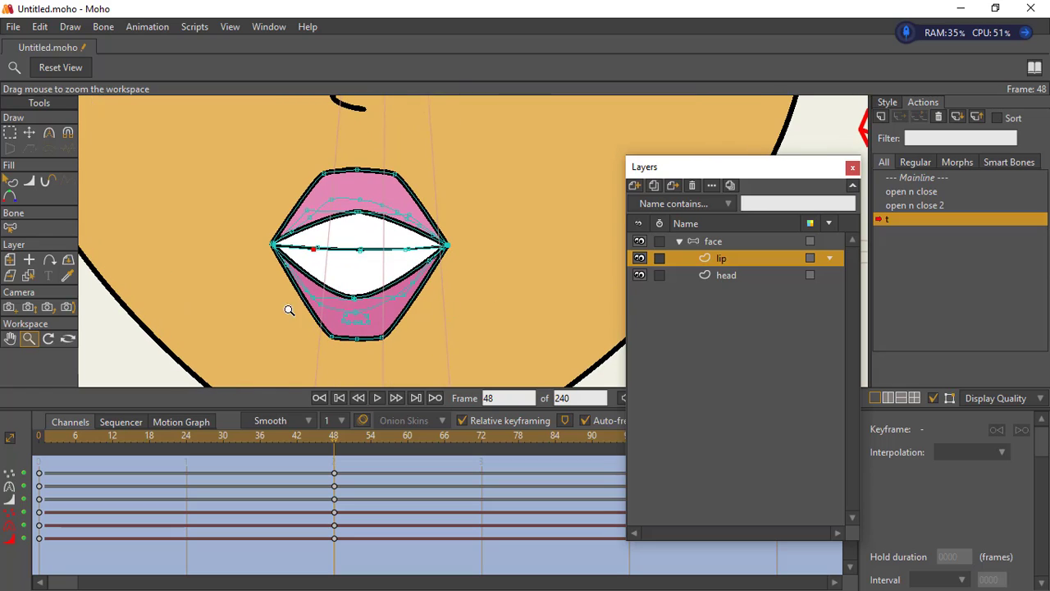
left_click(29, 133)
left_click(9, 133)
left_click(112, 152)
left_click(29, 134)
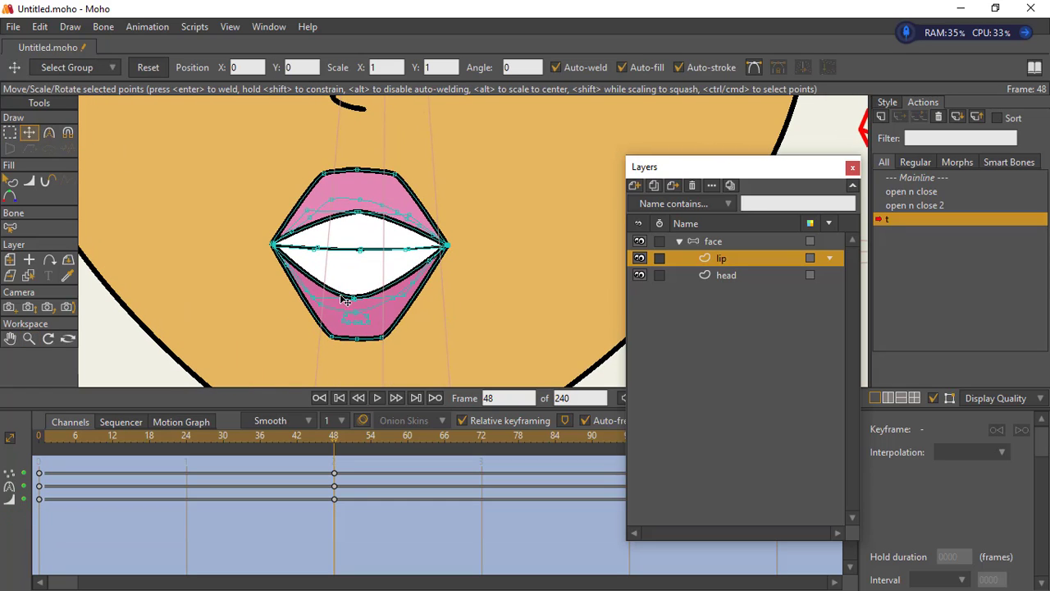
left_click_drag(331, 338, 396, 320)
left_click_drag(328, 335, 326, 330)
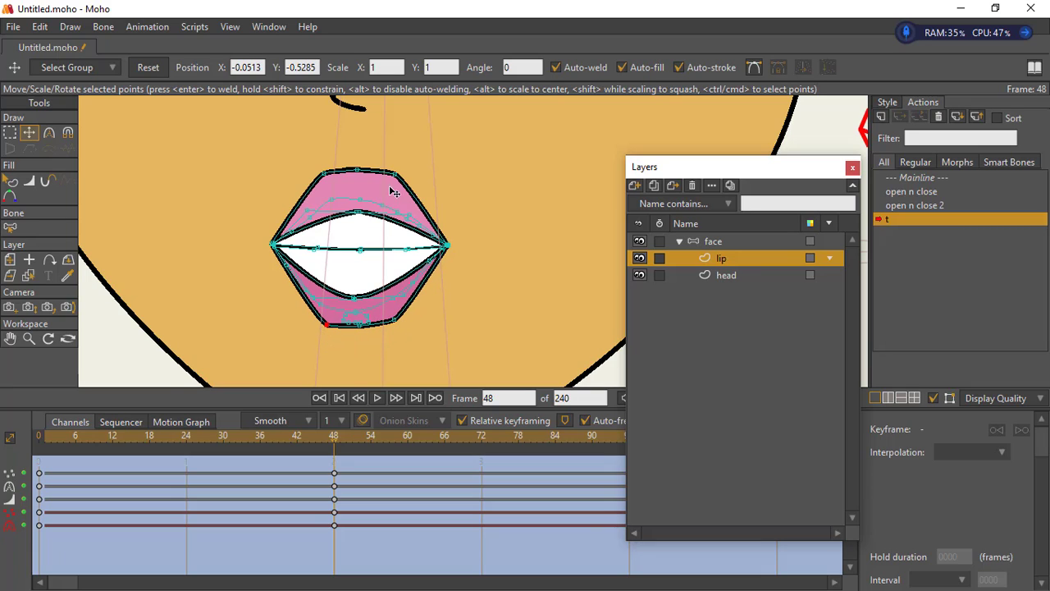
left_click_drag(357, 170, 314, 197)
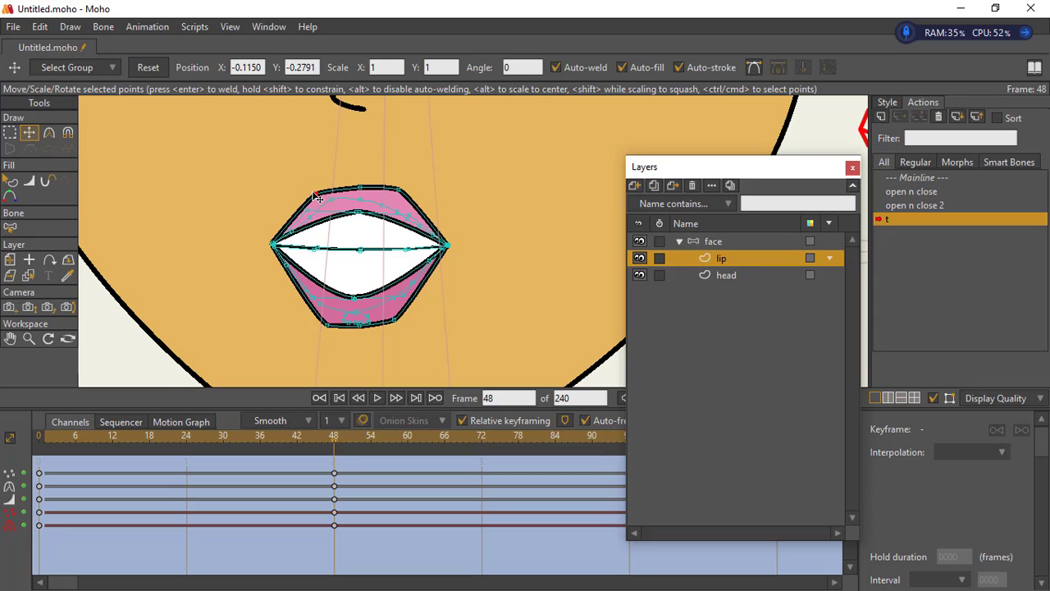
left_click_drag(397, 194, 402, 200)
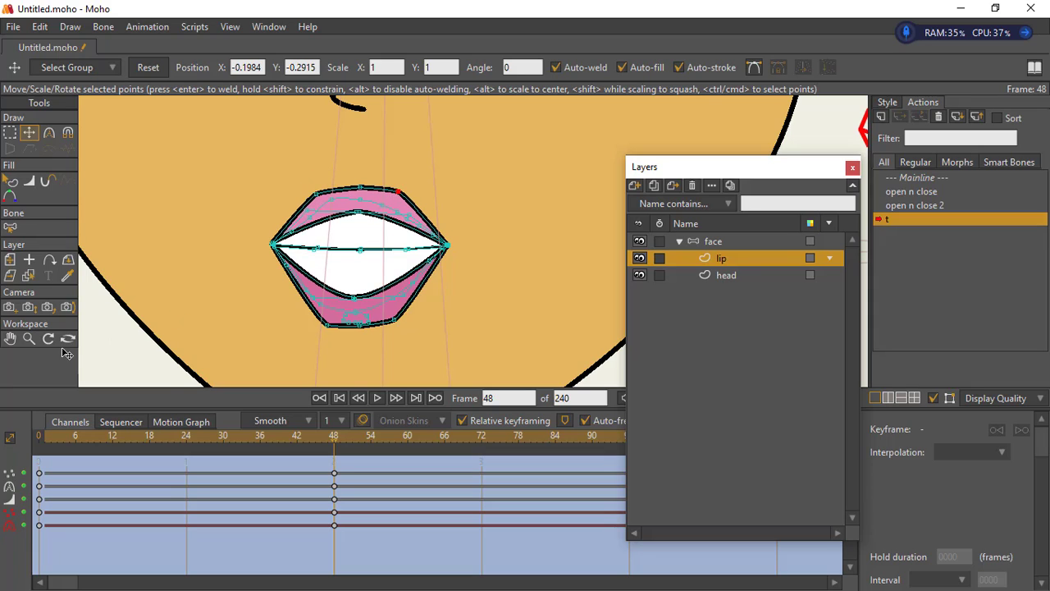
- On the head layer, lower the chin point slightly to match the opened mouth
left_click(28, 338)
left_click_drag(476, 271, 335, 304)
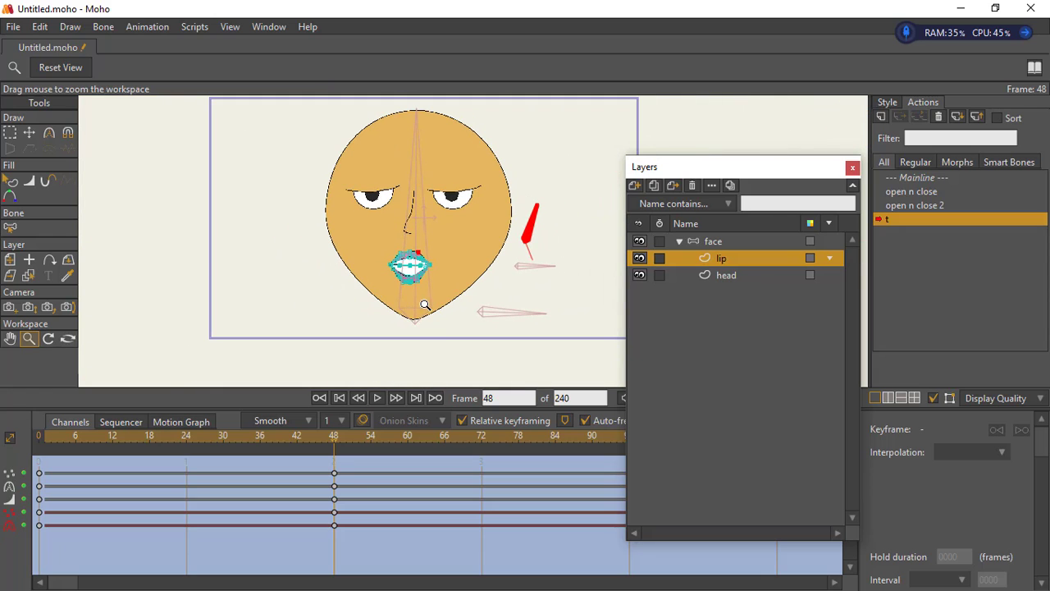
left_click(713, 278)
left_click_drag(435, 288, 558, 276)
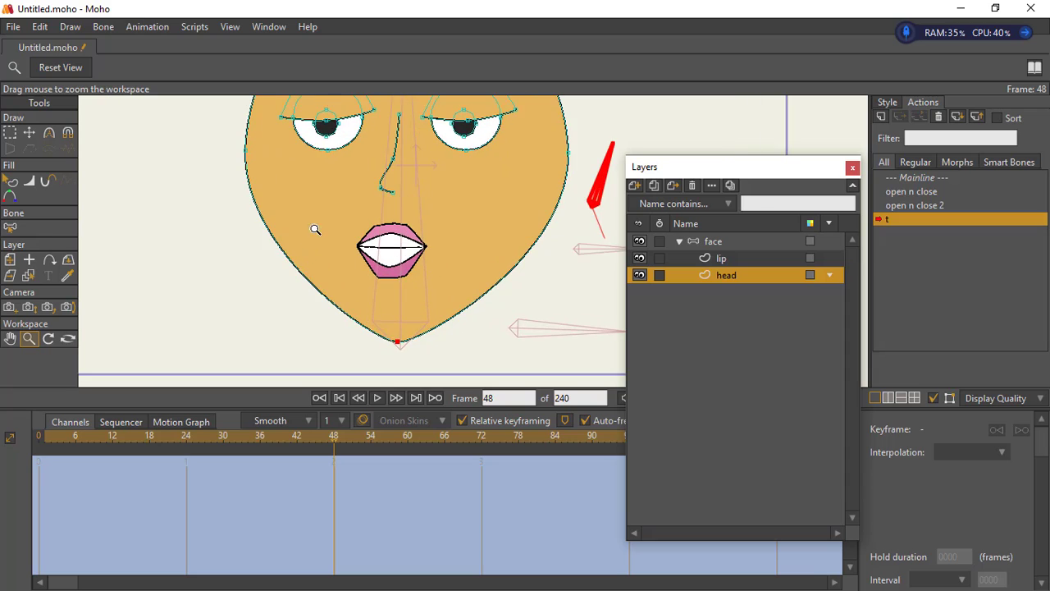
left_click_drag(315, 229, 282, 188)
key("t")
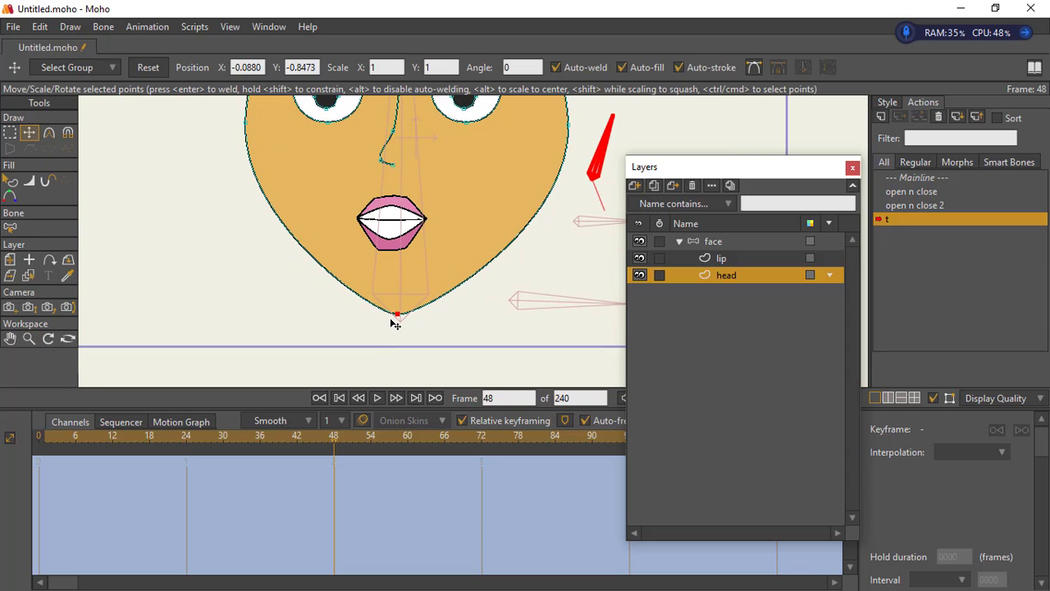
left_click_drag(393, 320, 401, 324)
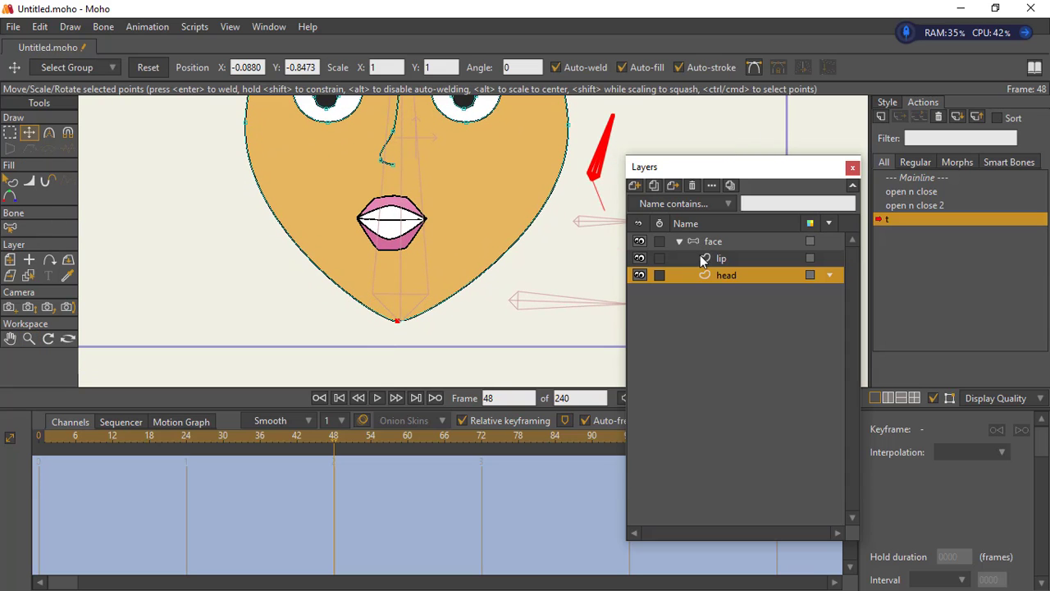
- Return to the mainline on the face layer and rotate the "t" bone to test the mouth opening
left_click(824, 238)
double_click(916, 177)
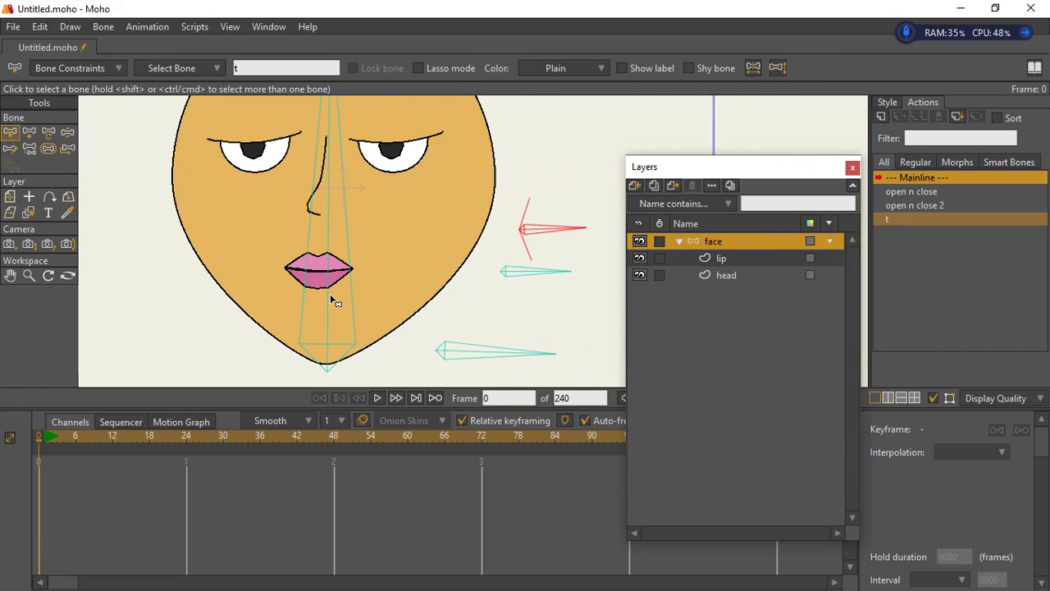
left_click(28, 279)
left_click_drag(316, 277, 273, 273)
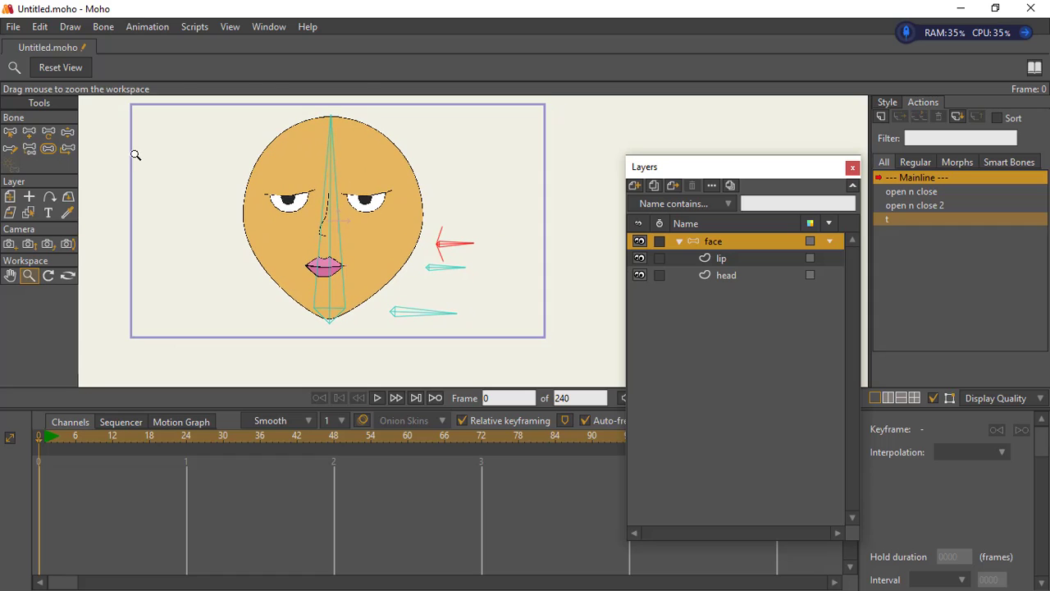
left_click(68, 133)
mouse_move(466, 244)
left_mouse_down()
mouse_move(445, 222)
mouse_move(440, 234)
mouse_move(444, 214)
mouse_move(436, 314)
mouse_move(458, 217)
mouse_move(448, 256)
mouse_move(468, 240)
left_mouse_up()
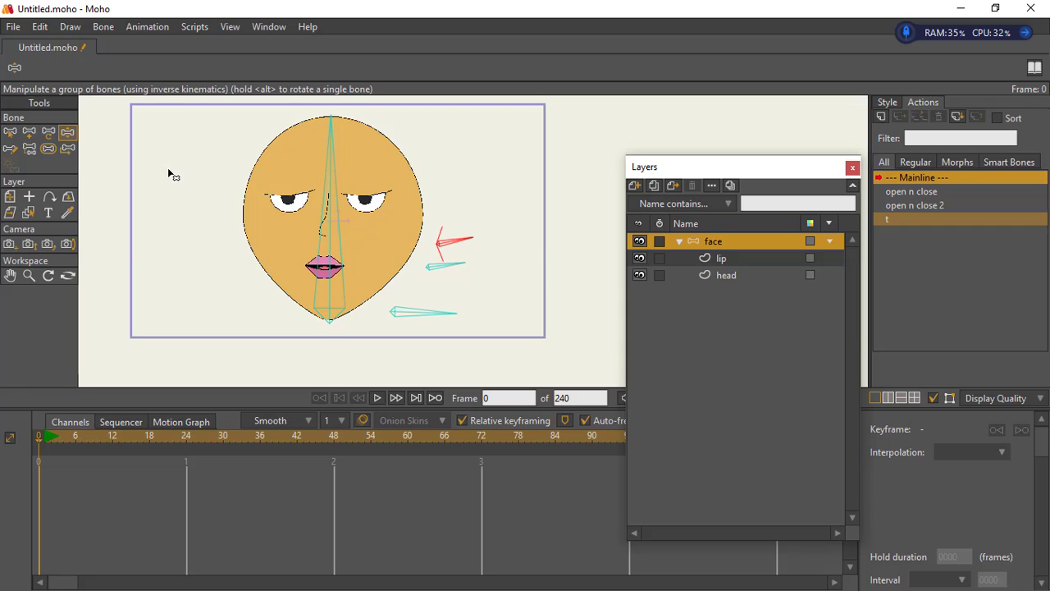
left_click(10, 132)
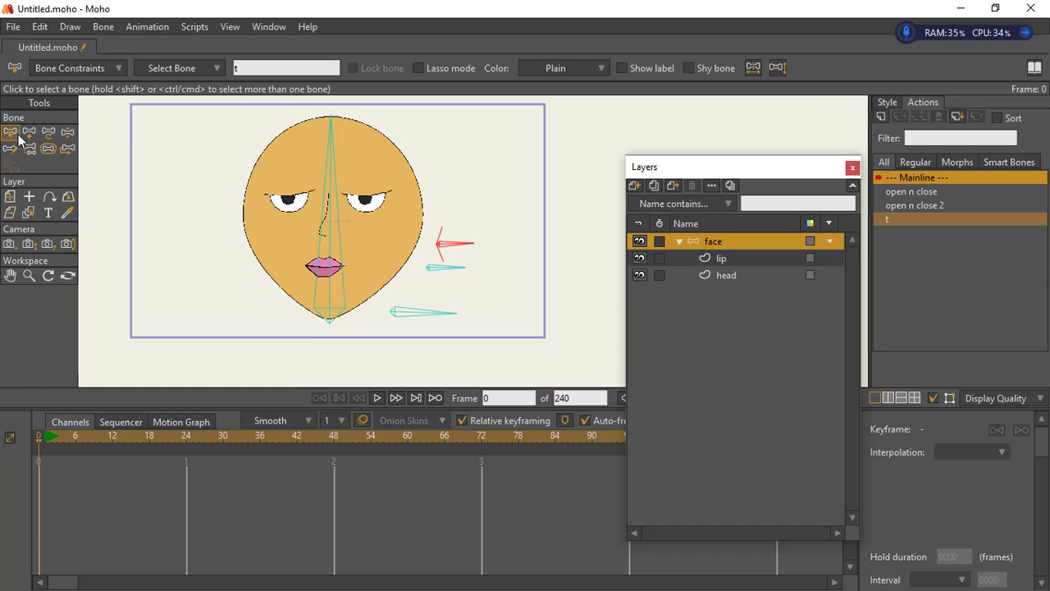
left_click(68, 131)
left_click(456, 246)
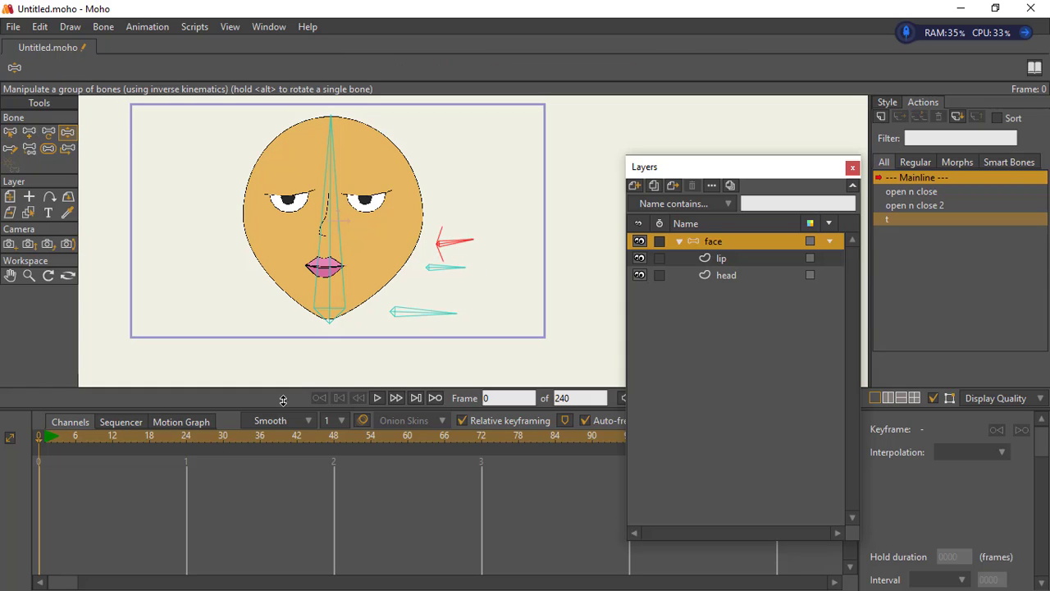
- Create the second smart bone action "t 2" for the "t" bone and rotate the bone down to about -68 degrees at frame 48
left_click(884, 117)
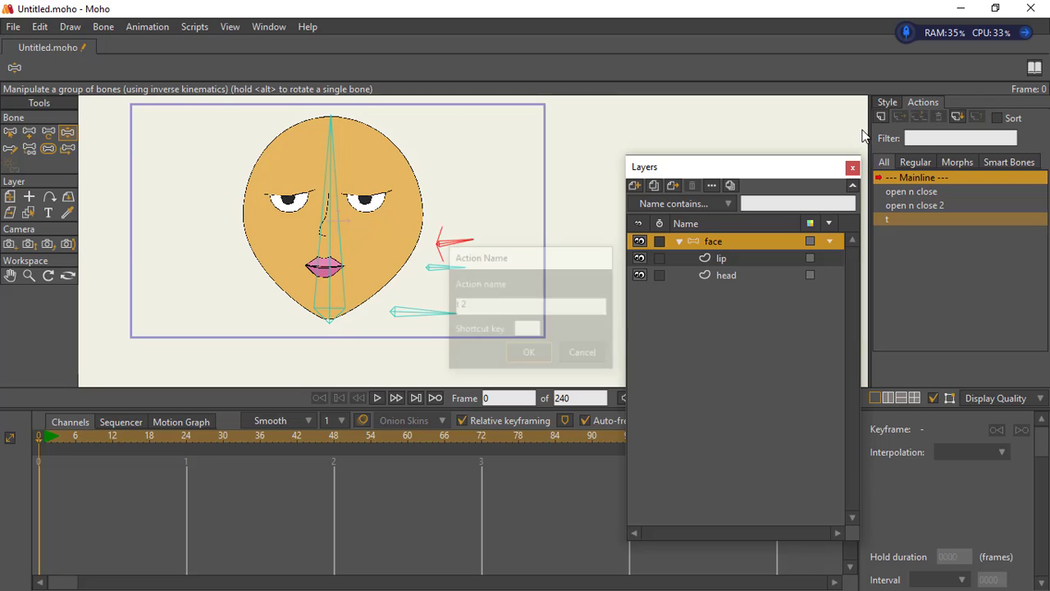
left_click(529, 355)
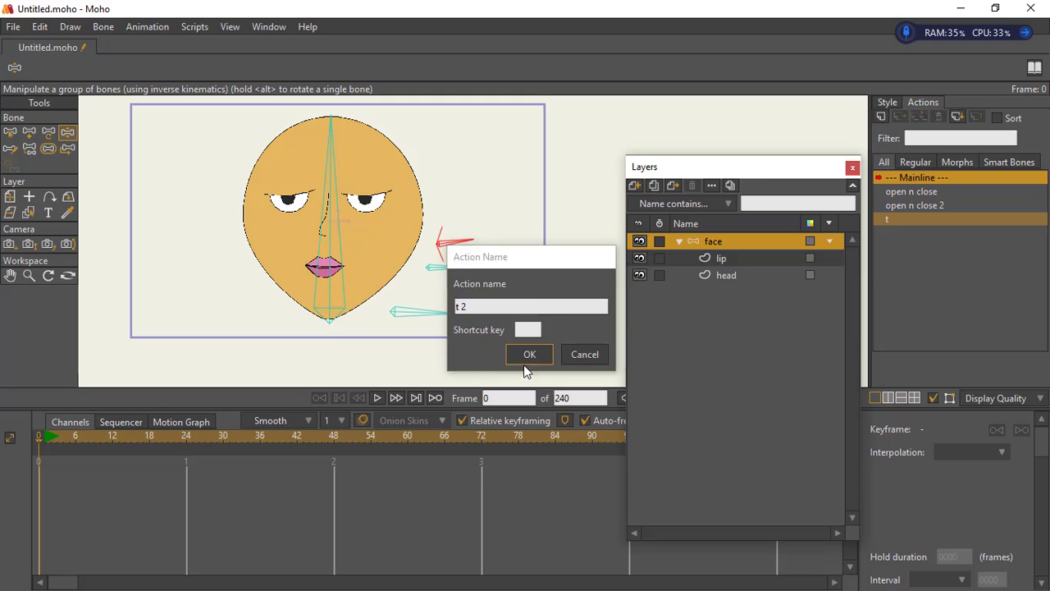
left_click(341, 436)
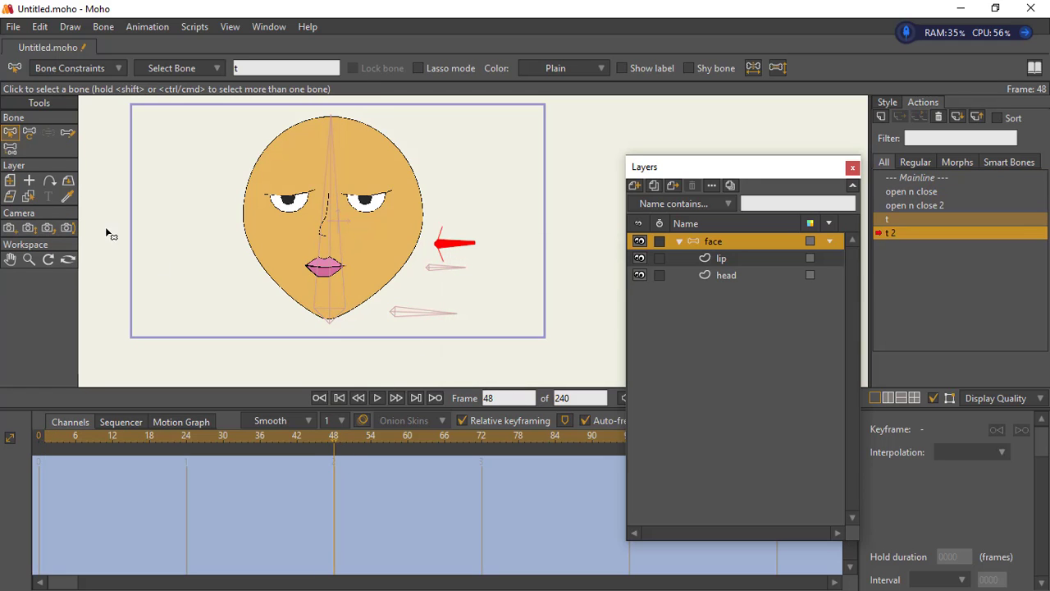
key("t")
left_click_drag(453, 247, 432, 292)
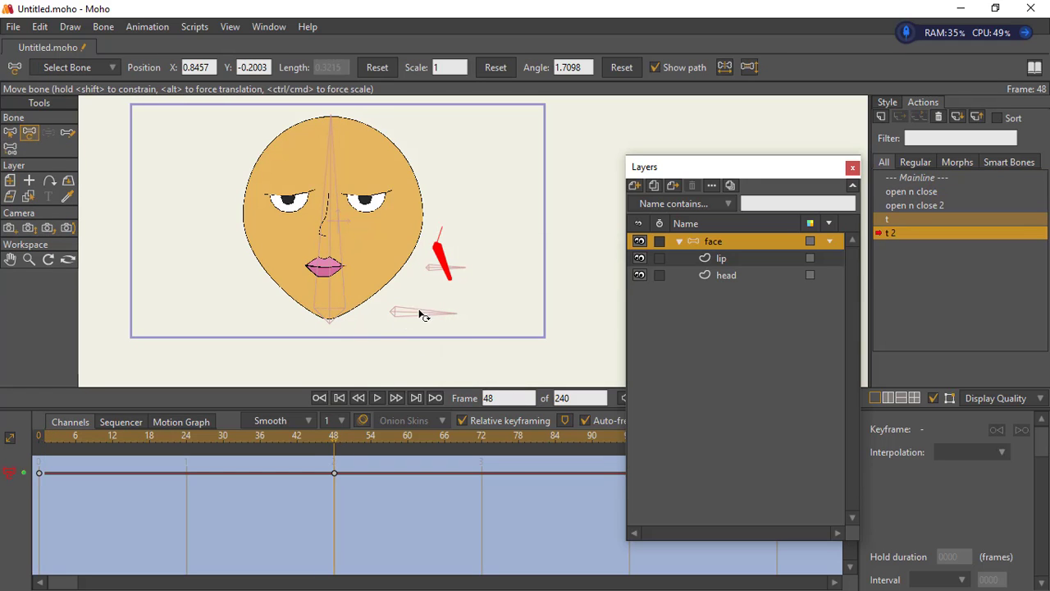
left_click(420, 315)
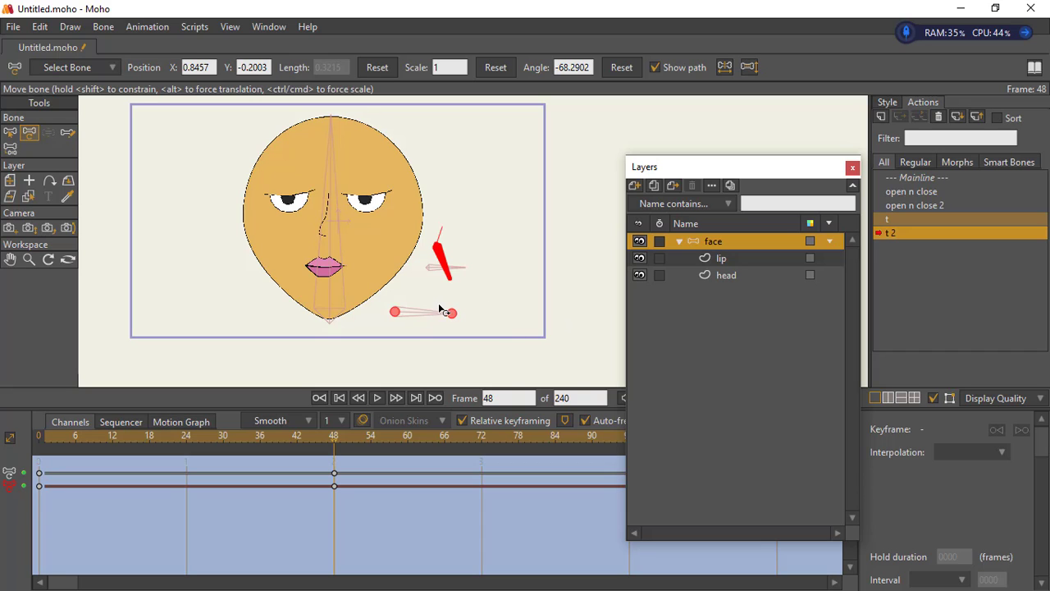
- On the lip layer, select the points around the right-hand mouth corner and pull them up and slightly outward into a one-sided smirk
left_click(29, 260)
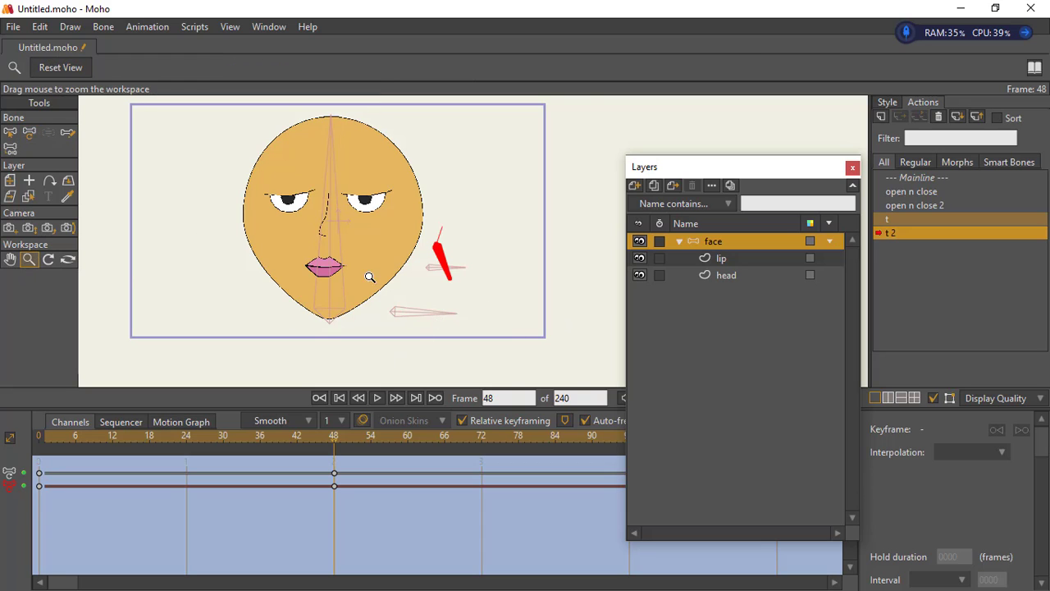
left_click_drag(368, 274, 509, 295)
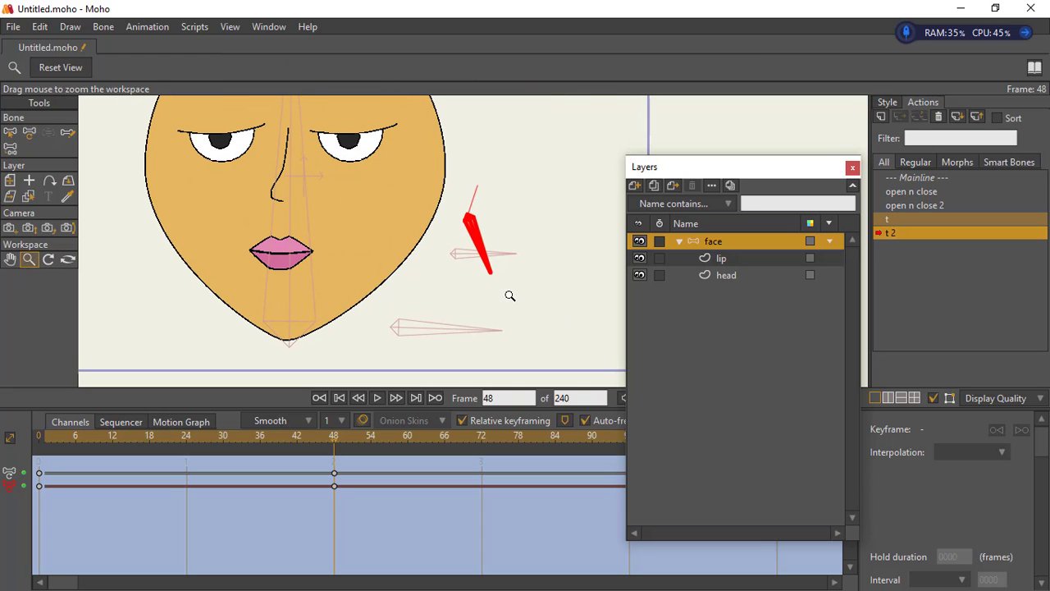
left_click(28, 132)
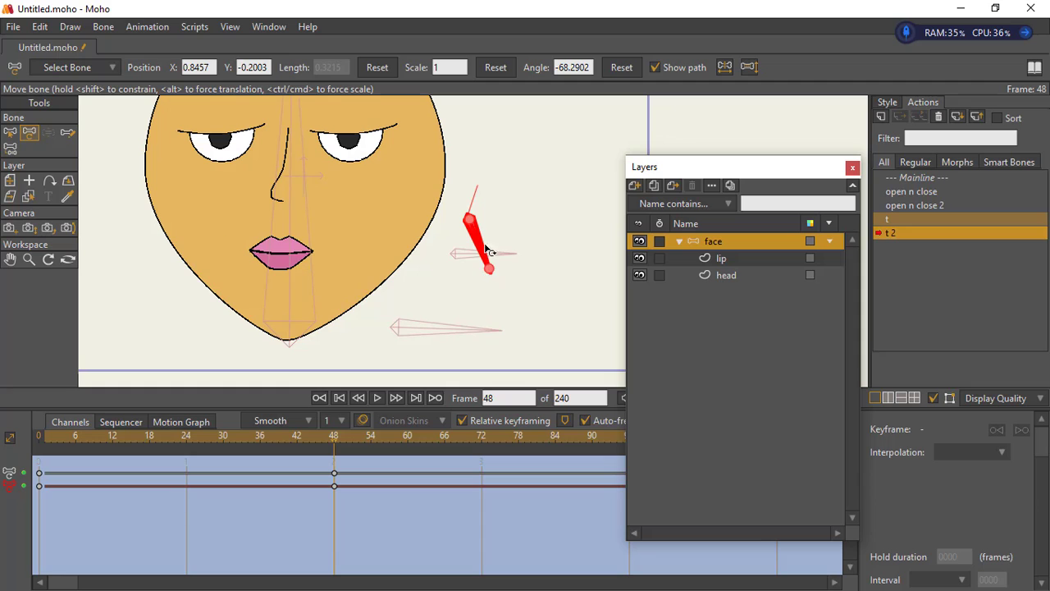
left_click(714, 258)
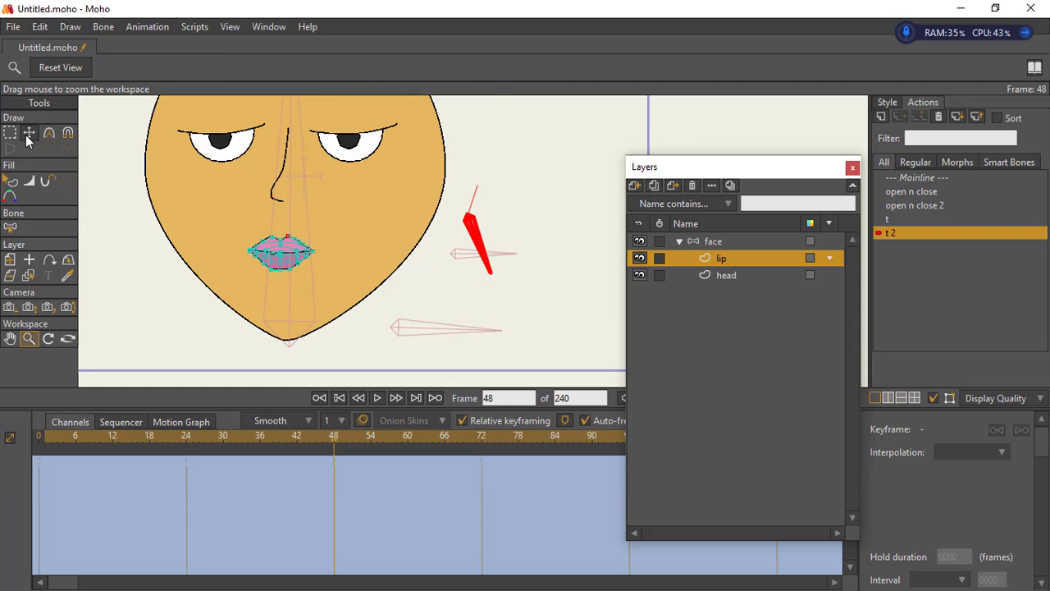
left_click(7, 133)
left_click_drag(297, 237, 565, 233)
left_click(32, 337)
left_click(30, 134)
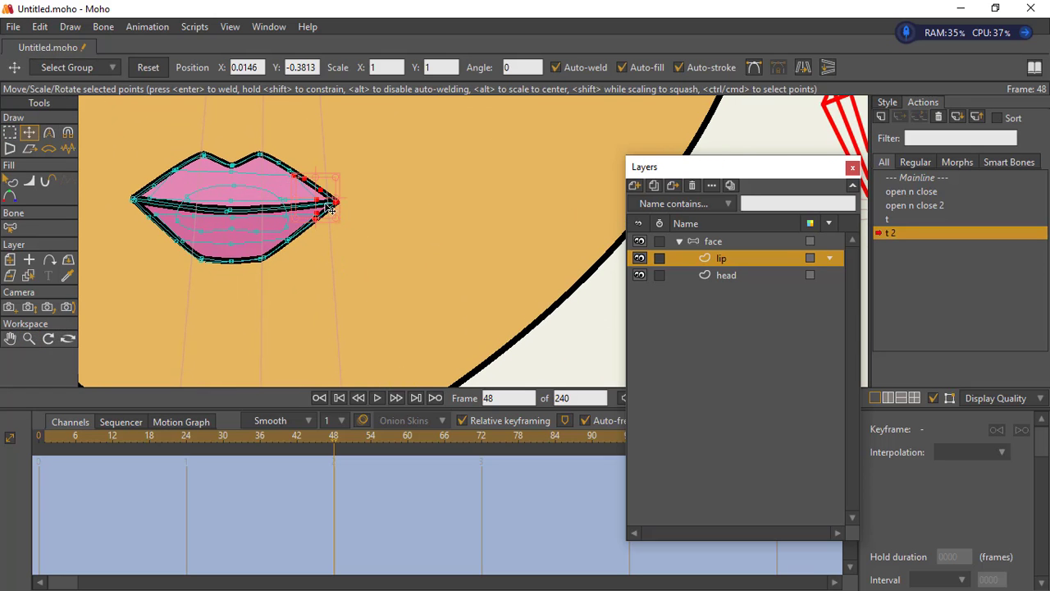
left_click_drag(332, 202, 353, 166)
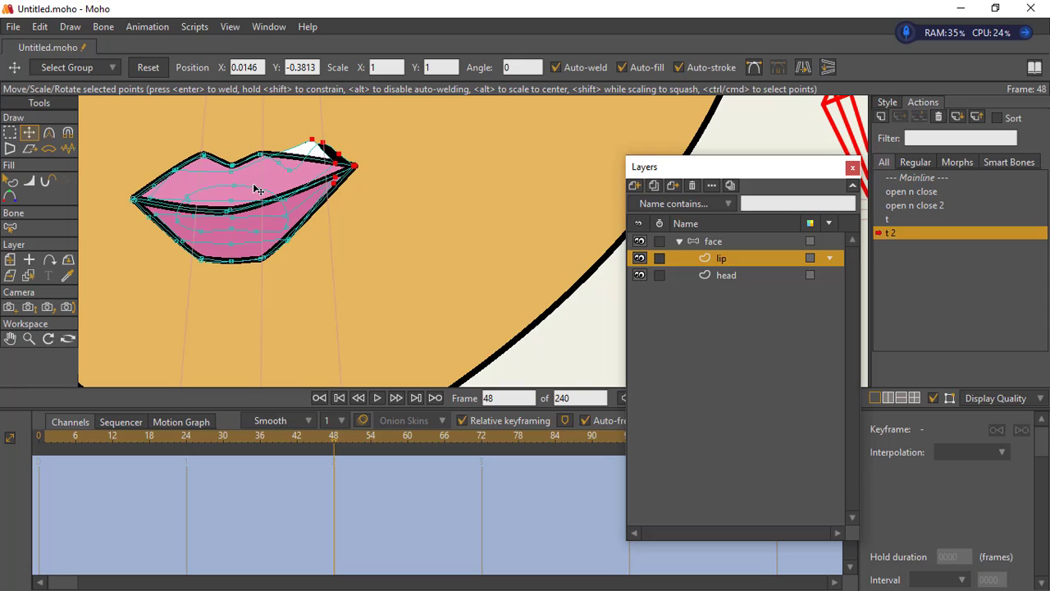
- Move the teeth point protruding above the raised mouth corner back inside the upper lip
left_click(10, 133)
key("t")
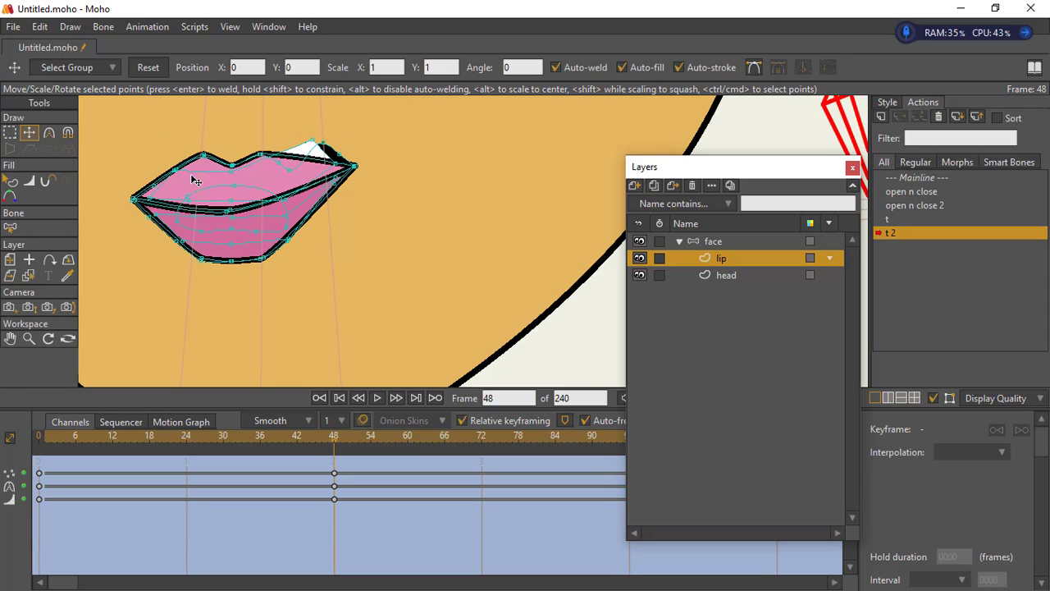
left_click_drag(312, 149, 342, 168)
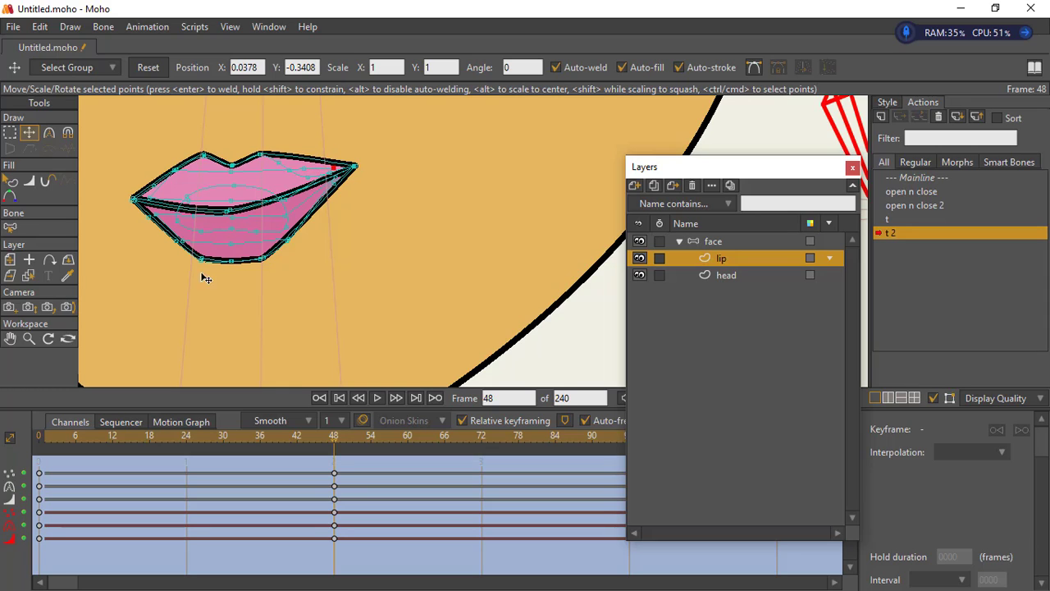
- Return to the mainline on the face layer and rotate the "t" bone and the mouth-opening bone below it to test the mouth poses
left_click(28, 339)
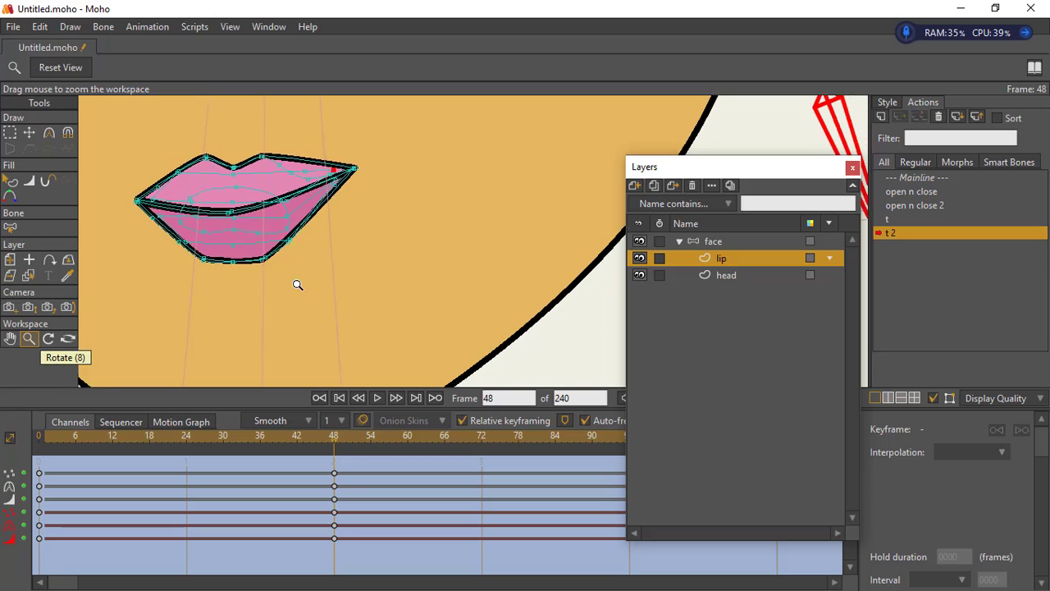
left_click_drag(296, 284, 395, 236)
scroll(395, 236, "down", 3)
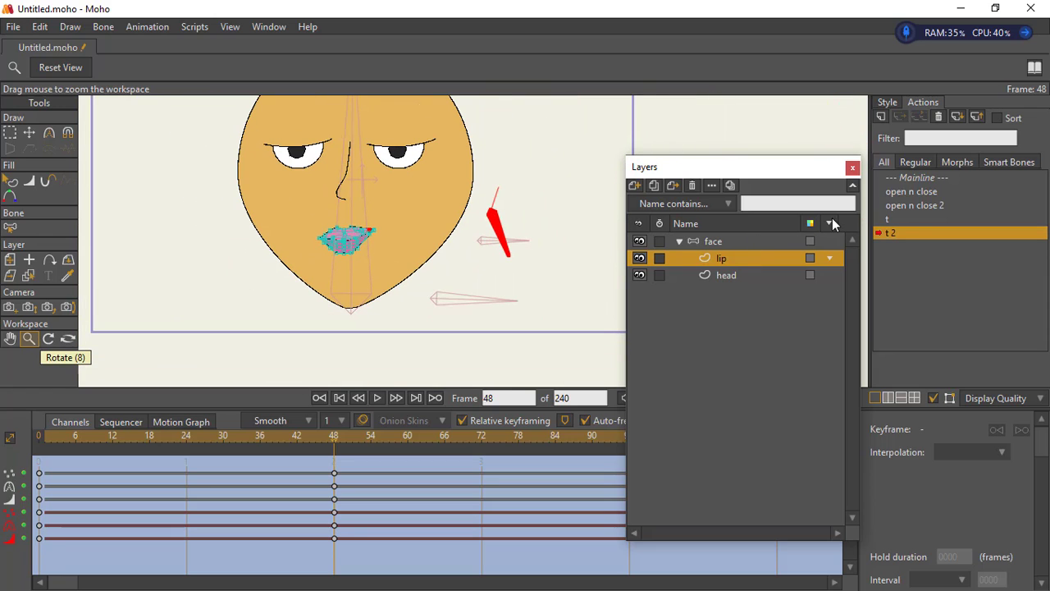
left_click(917, 177)
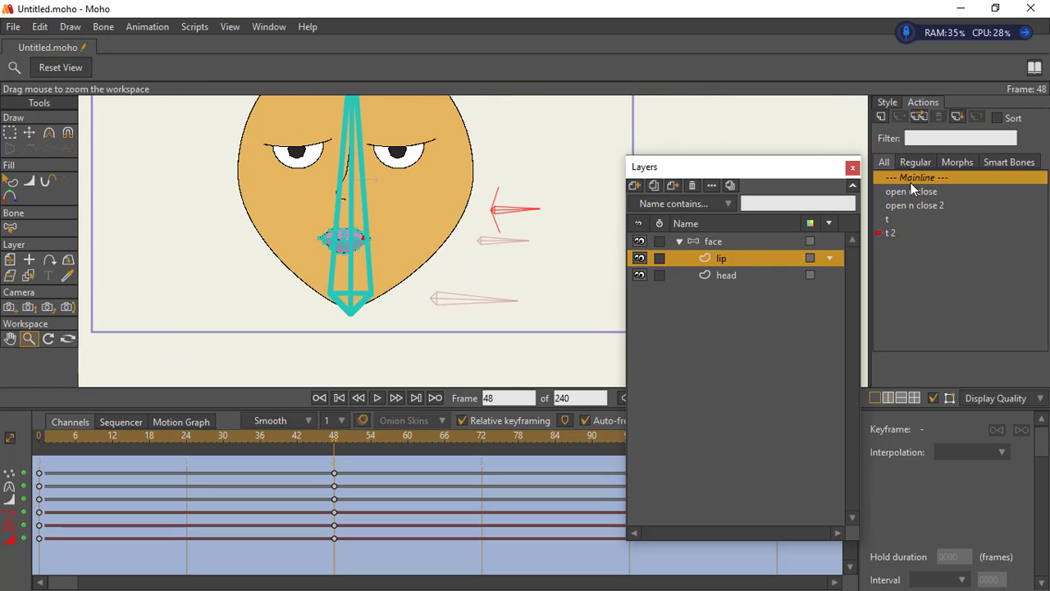
left_click(713, 243)
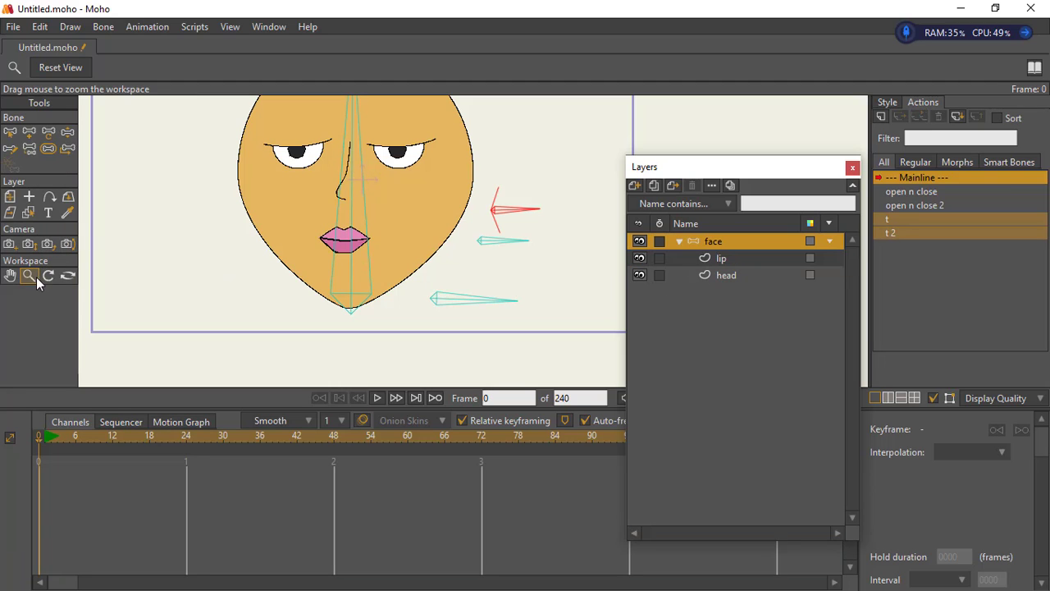
left_click(68, 132)
left_click_drag(496, 207, 535, 251)
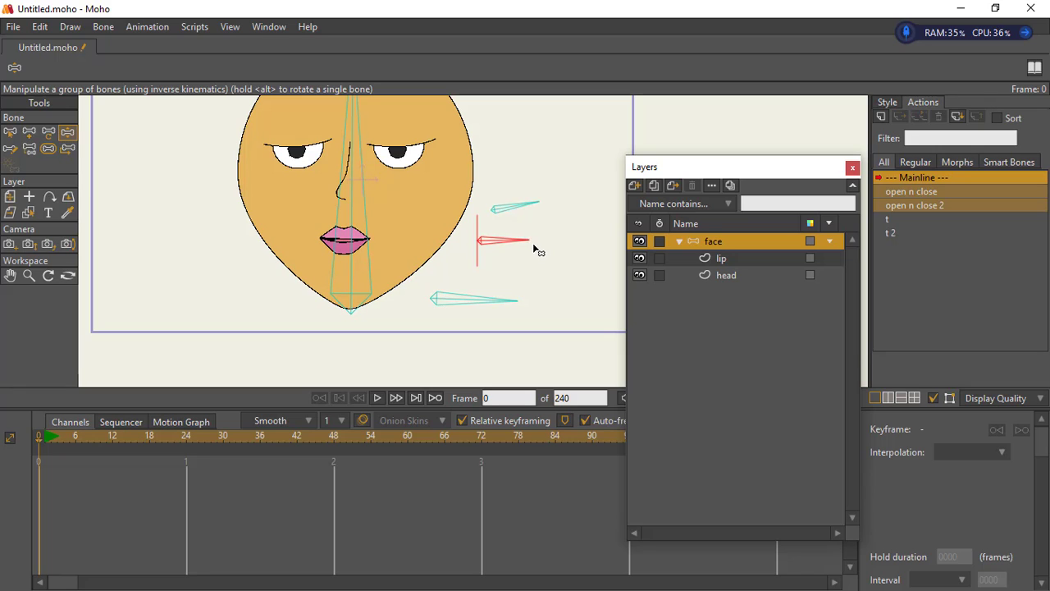
left_click_drag(532, 205, 534, 217)
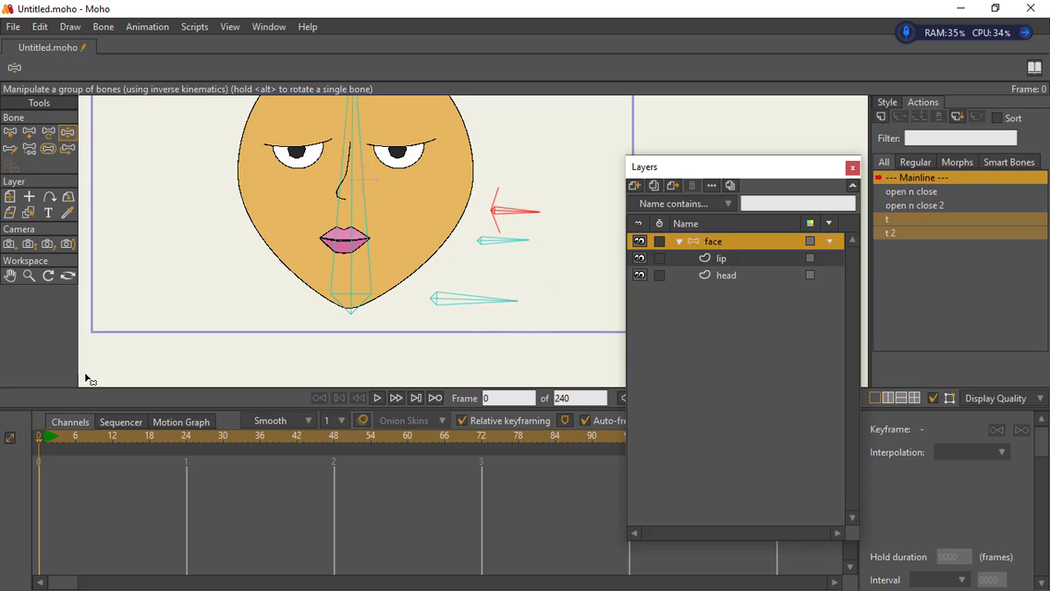
left_click(31, 276)
left_click_drag(430, 234, 197, 258)
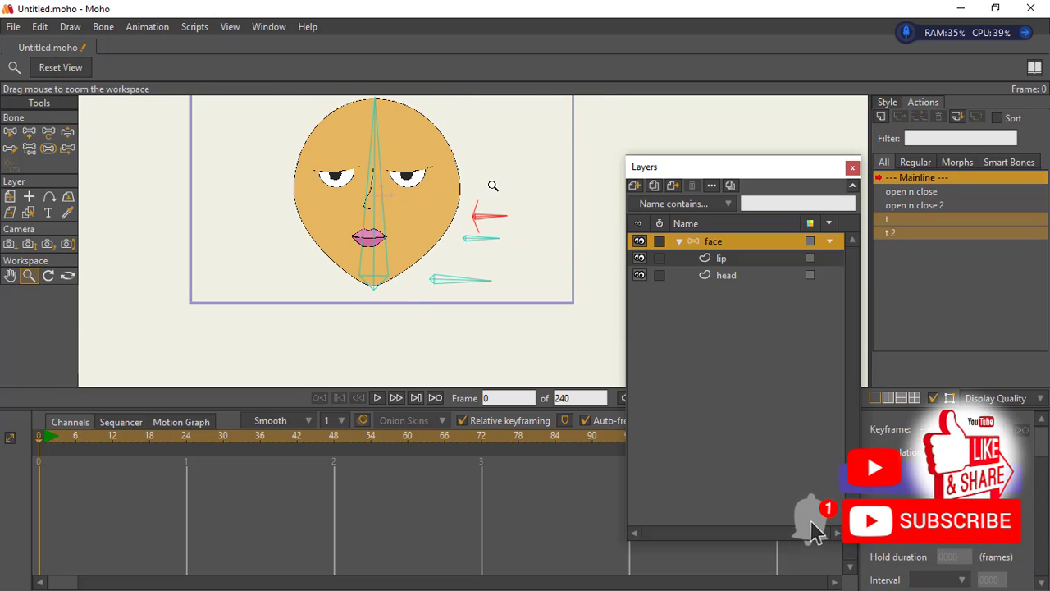